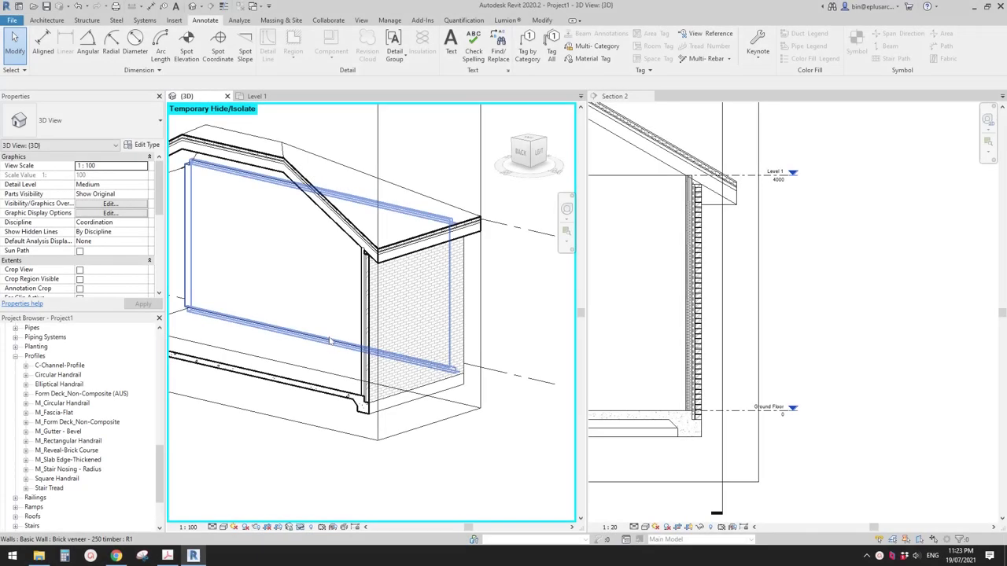
Examine the existing brick veneer wall, roof and slab in the 3D view and in Section 2.
{"action": "middle_click_drag", "start_coordinate": [444, 347], "coordinate": [411, 346]}
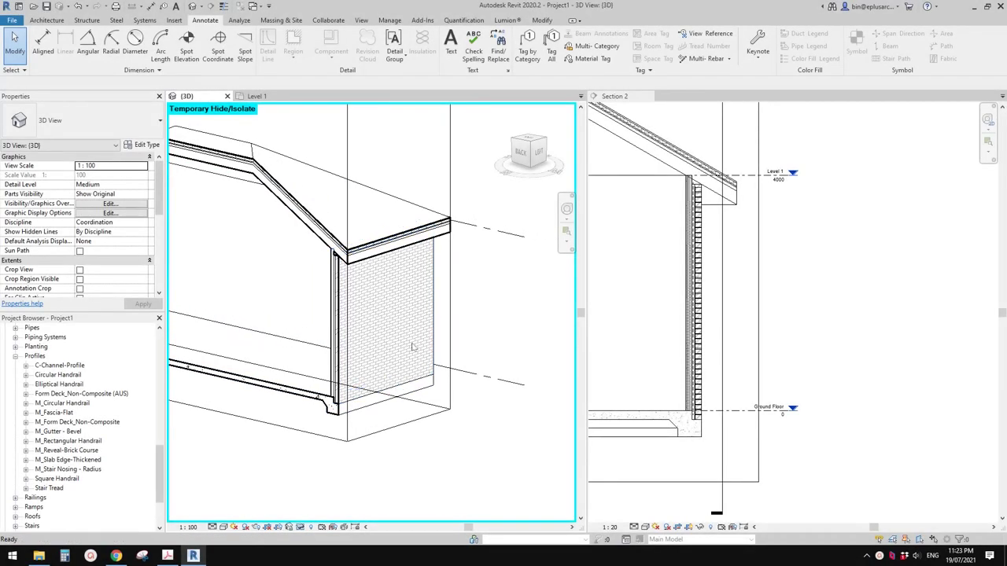
{"action": "mouse_move", "coordinate": [485, 308]}
{"action": "middle_mouse_down"}
{"action": "mouse_move", "coordinate": [459, 317]}
{"action": "mouse_move", "coordinate": [478, 307]}
{"action": "middle_mouse_up"}
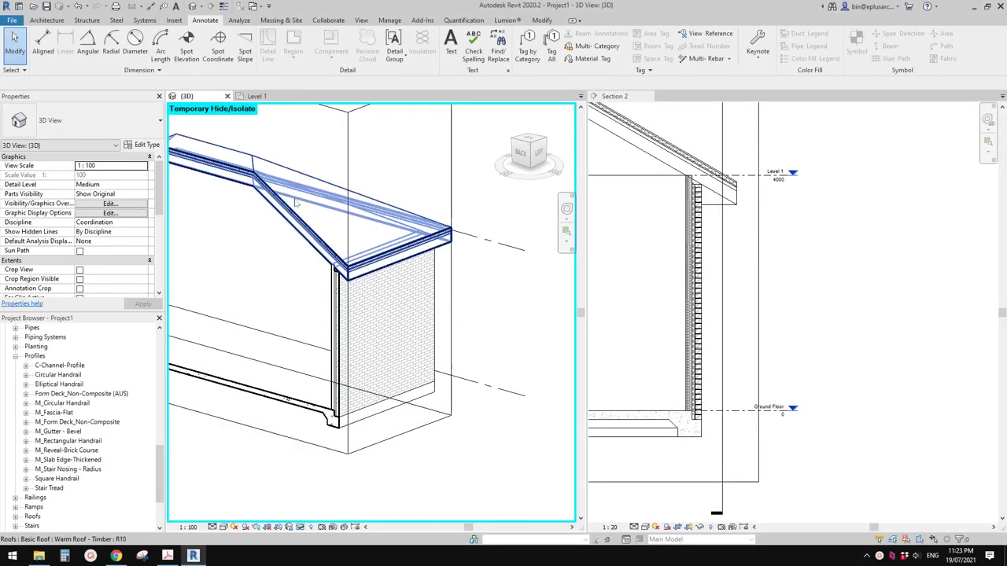
{"action": "middle_click_drag", "start_coordinate": [329, 248], "coordinate": [343, 247]}
{"action": "middle_click_drag", "start_coordinate": [412, 357], "coordinate": [414, 344]}
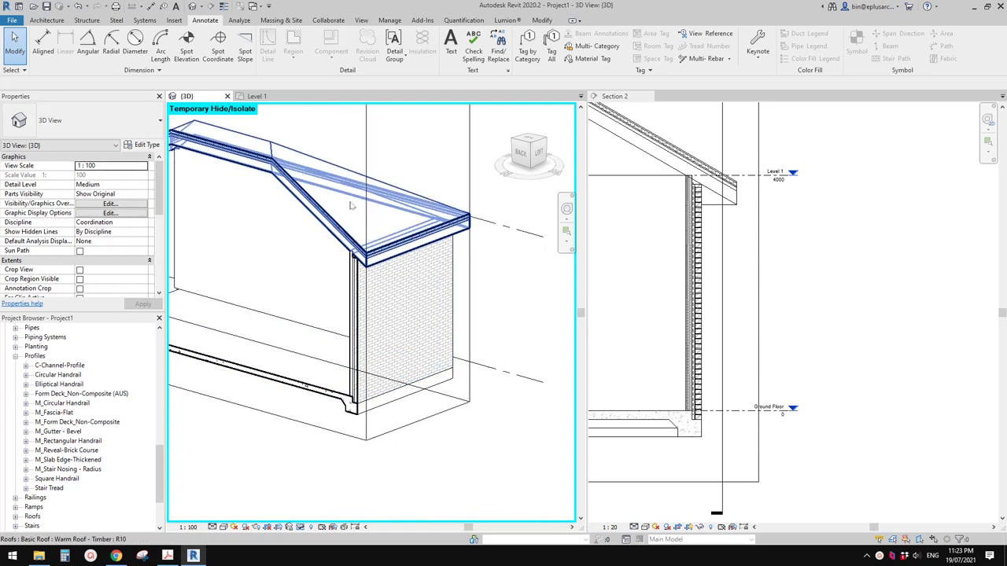
{"action": "left_click", "coordinate": [681, 309]}
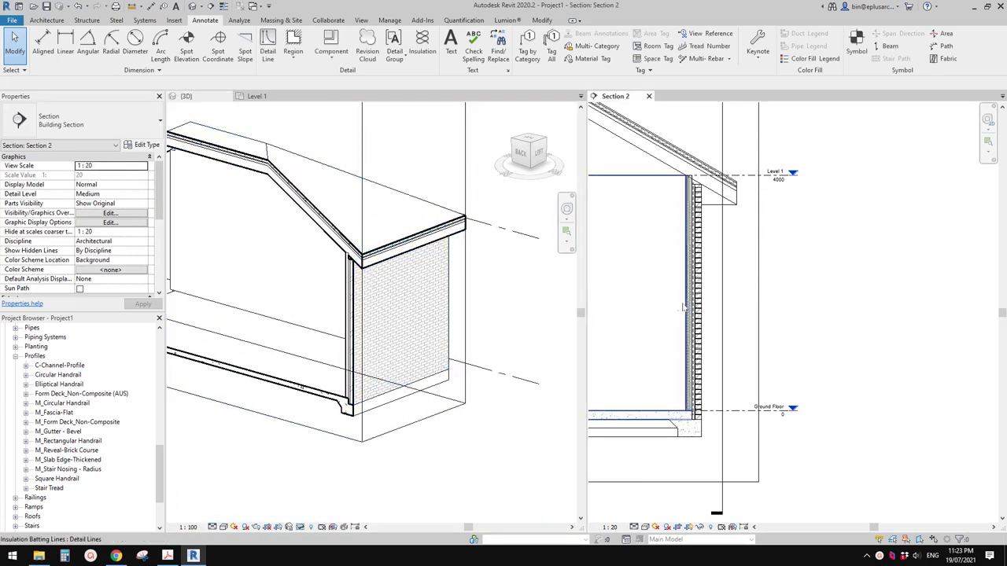
{"action": "middle_click_drag", "start_coordinate": [682, 307], "coordinate": [686, 308]}
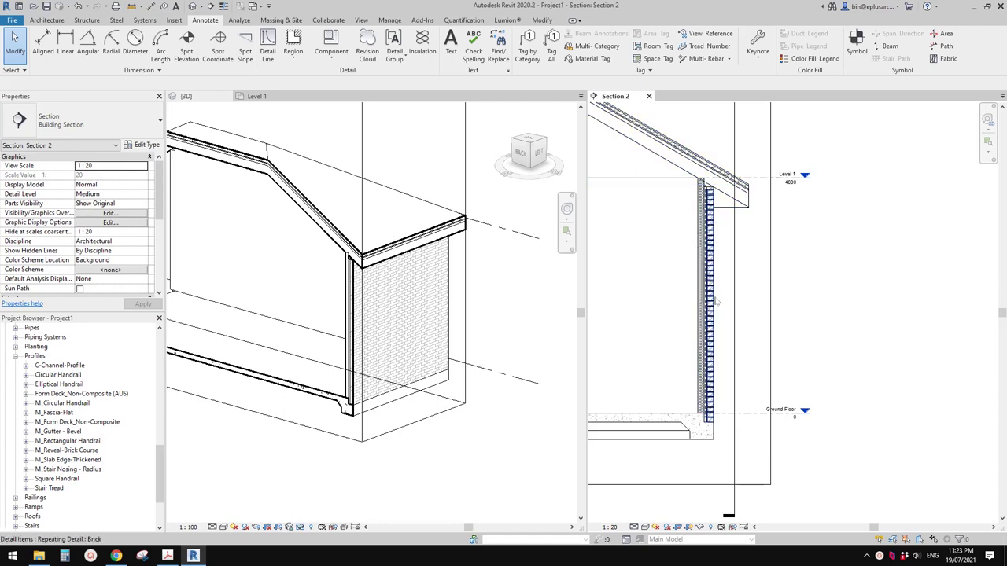
{"action": "middle_click_drag", "start_coordinate": [718, 312], "coordinate": [742, 316]}
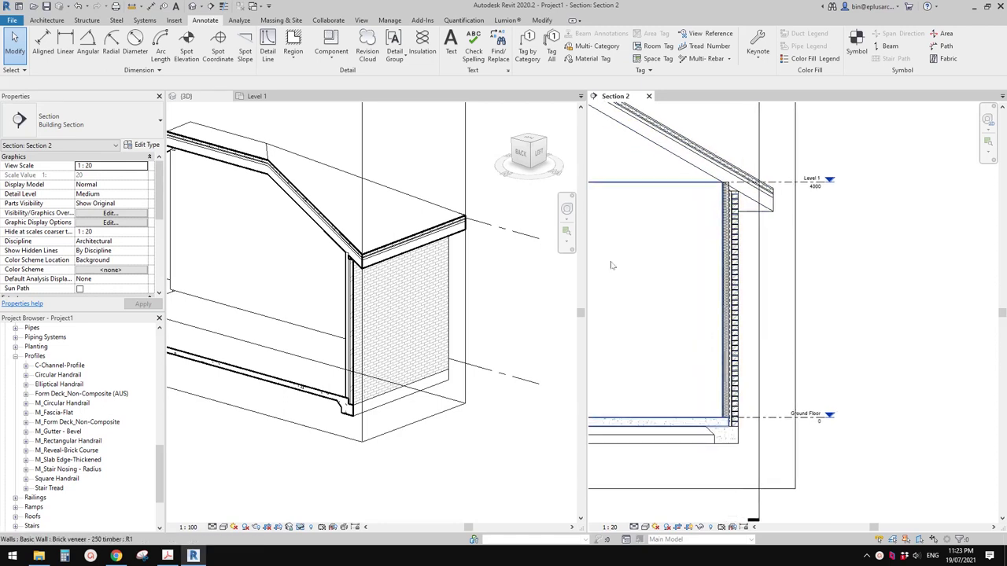
{"action": "left_click", "coordinate": [276, 175]}
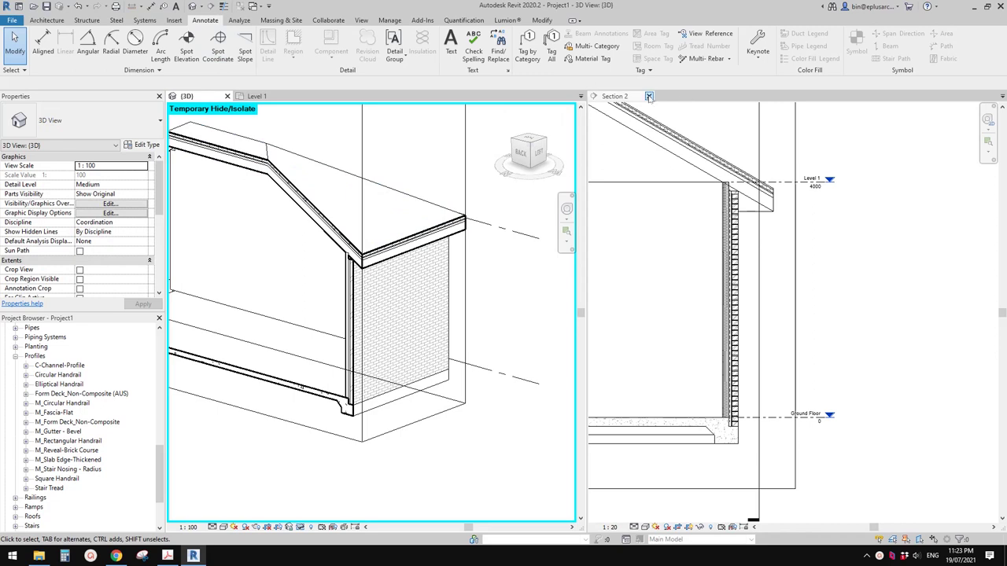
Close Project1 and the M_Slab Edge-Thickened family without saving changes to either.
{"action": "left_click", "coordinate": [649, 95]}
{"action": "left_click", "coordinate": [228, 95]}
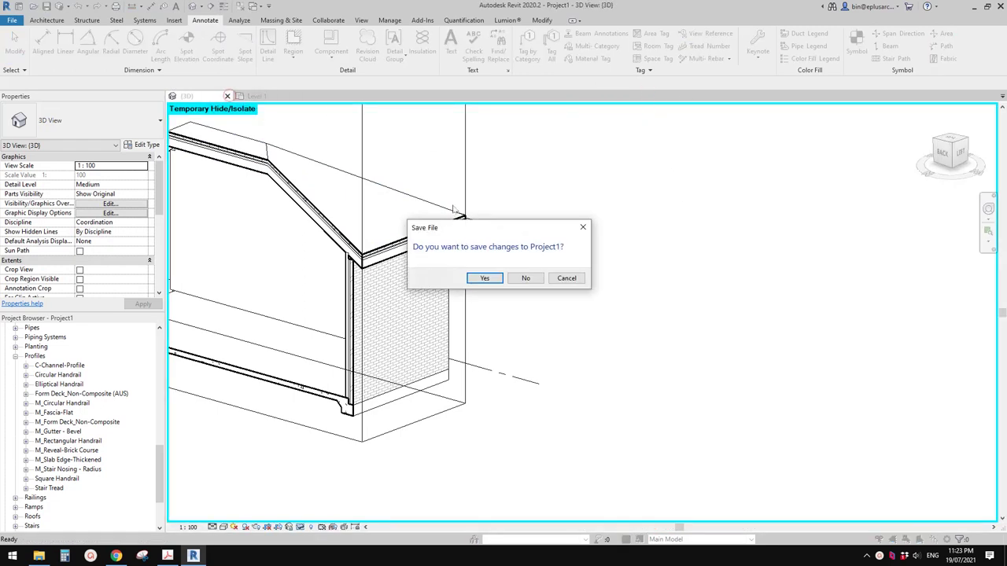
{"action": "left_click", "coordinate": [531, 273]}
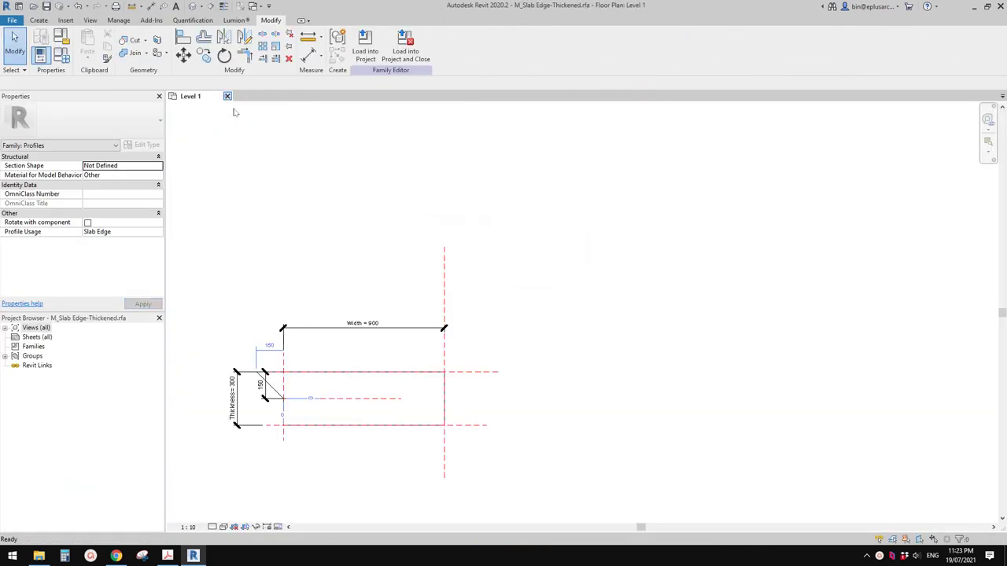
{"action": "left_click", "coordinate": [227, 96]}
{"action": "left_click", "coordinate": [526, 284]}
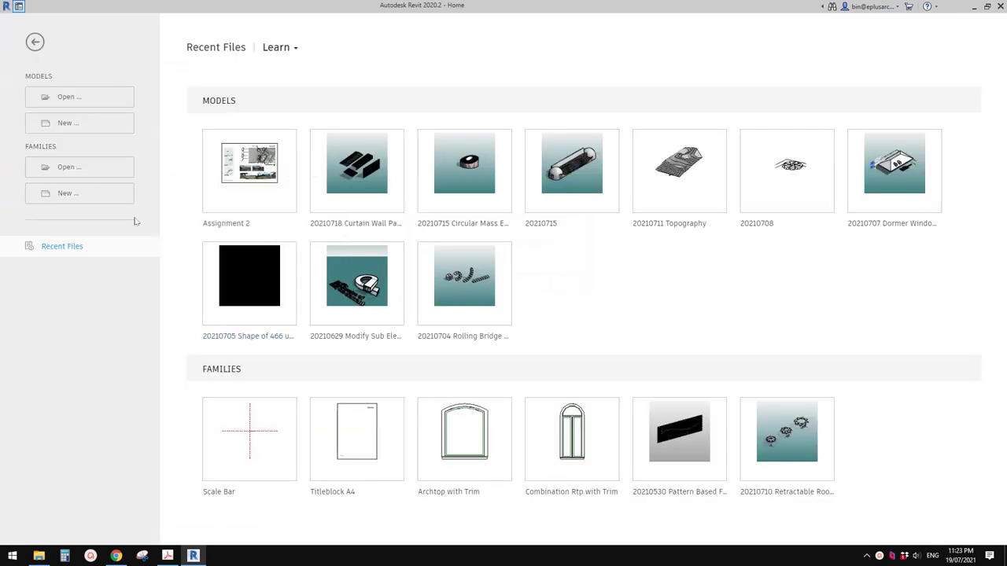
Create a new project from a listed template other than the Construction Template.
{"action": "left_click", "coordinate": [68, 123]}
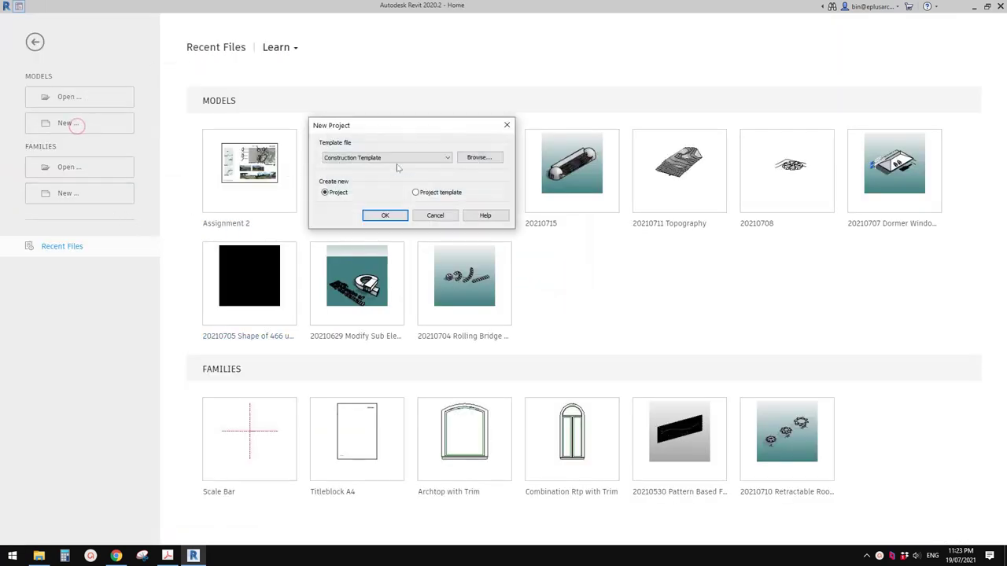
{"action": "left_click", "coordinate": [403, 157]}
{"action": "left_click", "coordinate": [378, 179]}
{"action": "left_click", "coordinate": [385, 215]}
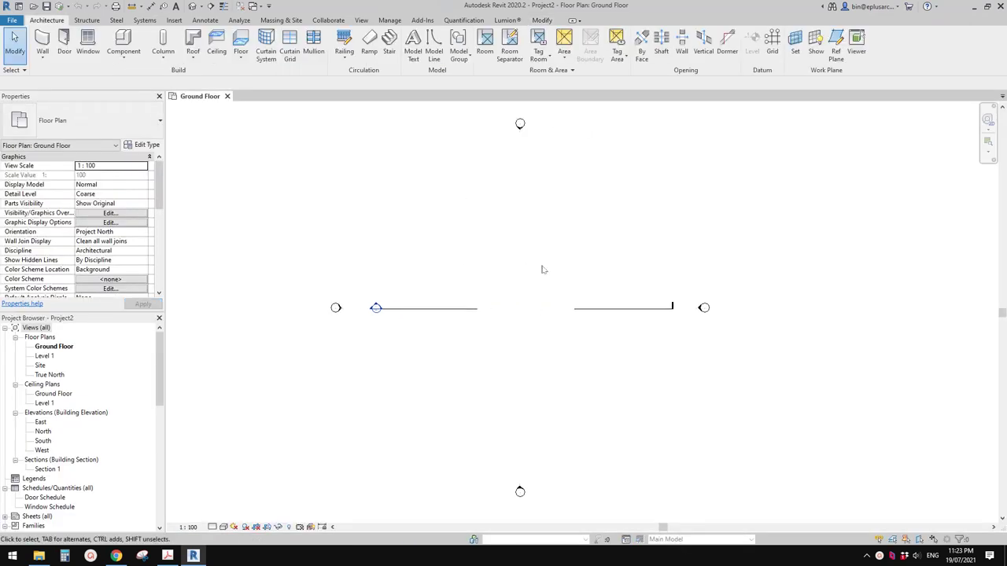
{"action": "key", "text": "a"}
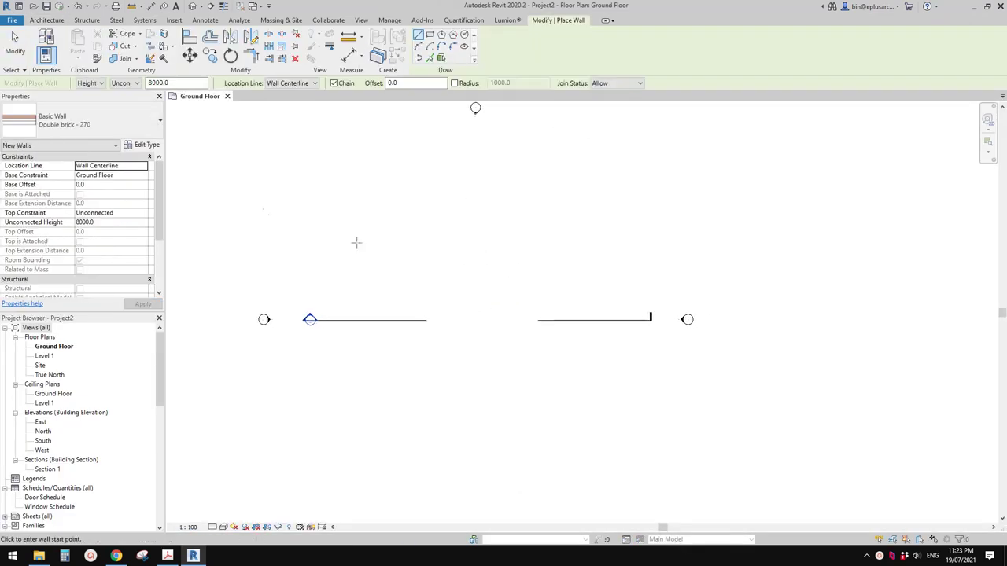
{"action": "left_click", "coordinate": [126, 128]}
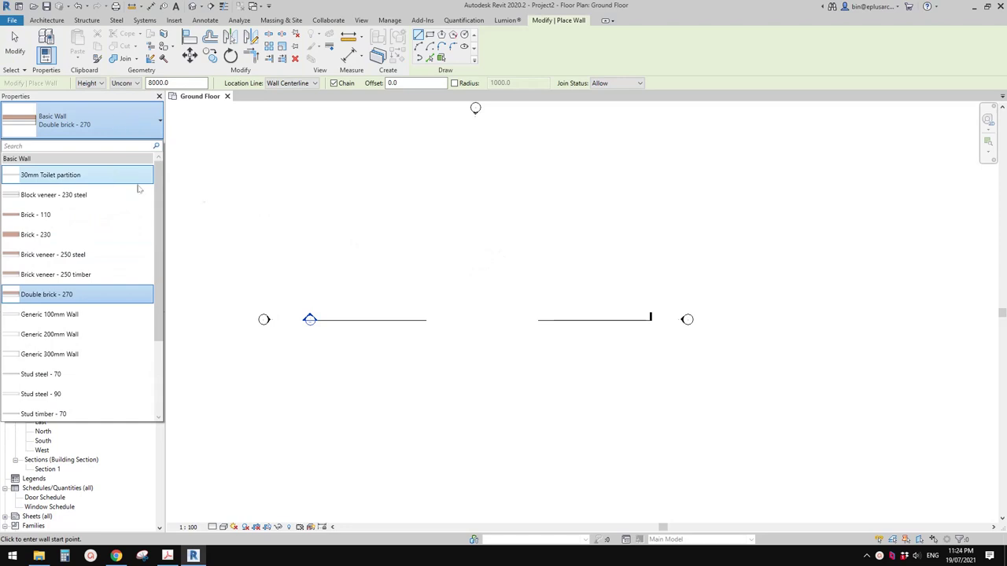
{"action": "key", "text": "Escape"}
{"action": "key", "text": "Escape"}
Draw a rectangle of Brick veneer - 250 timber walls about 25000 by 18000 around the centre of the Ground Floor plan.
{"action": "key", "text": "w"}
{"action": "key", "text": "a"}
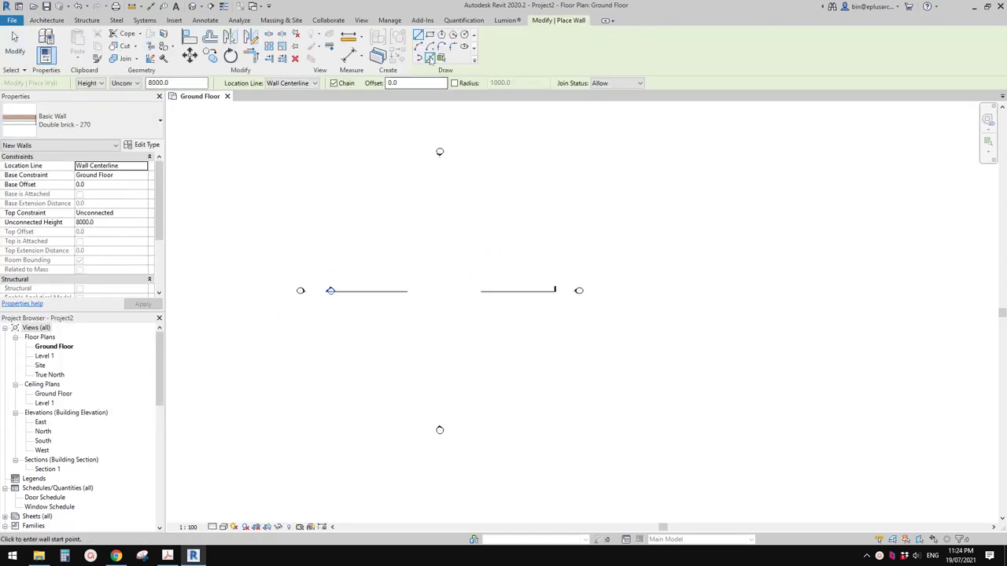
{"action": "left_click", "coordinate": [110, 127]}
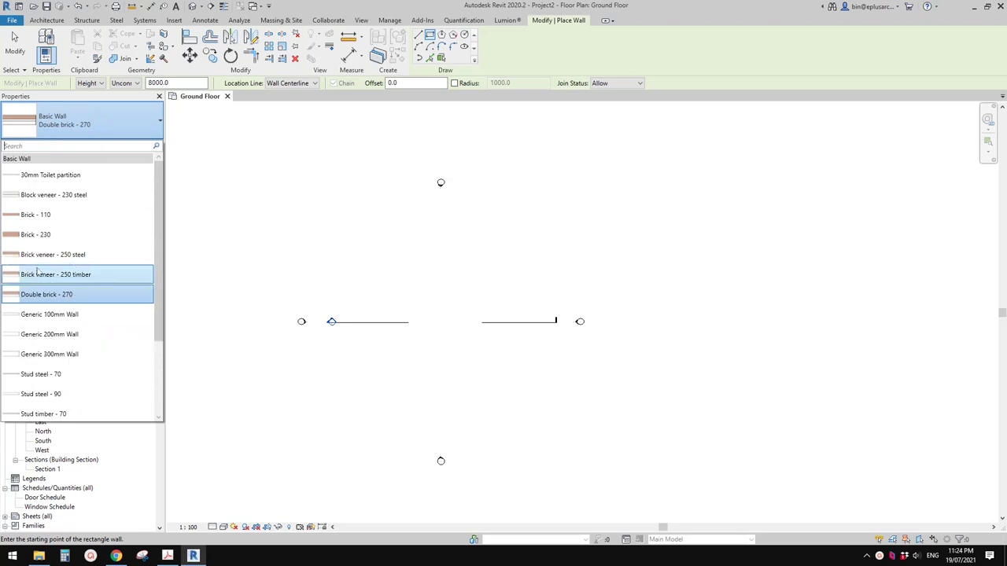
{"action": "left_click", "coordinate": [67, 275]}
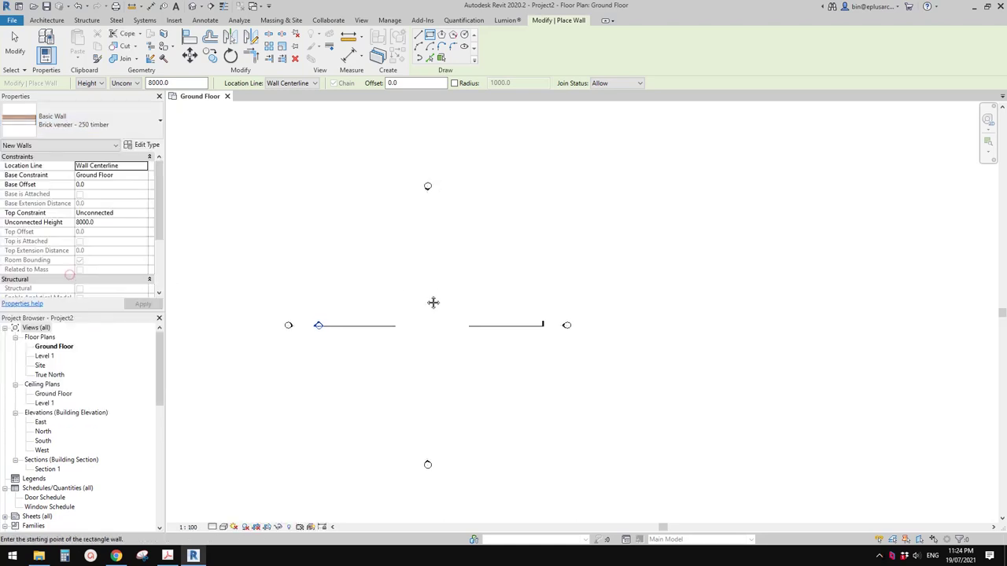
{"action": "left_click", "coordinate": [352, 272]}
{"action": "left_click", "coordinate": [489, 370]}
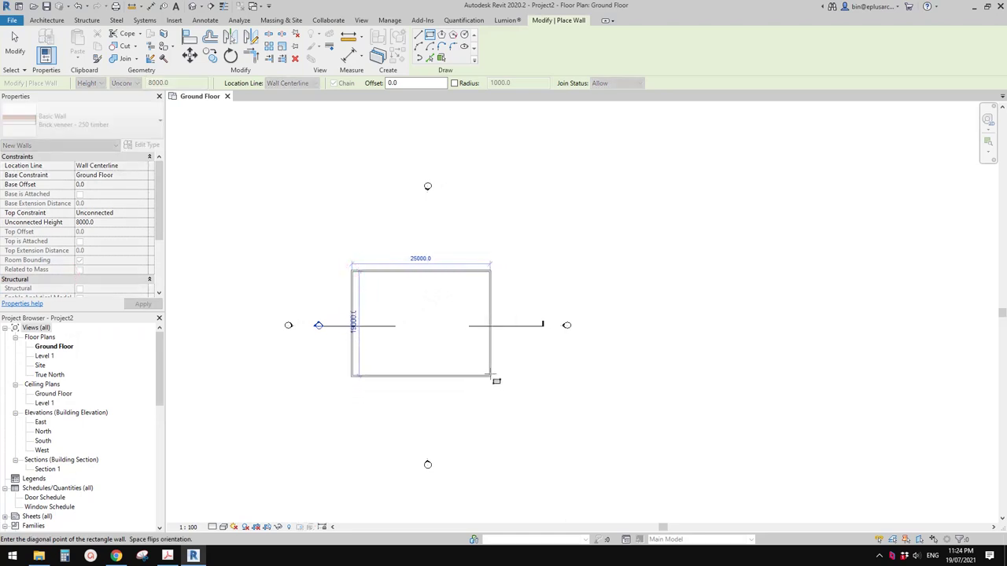
{"action": "key", "text": "Escape"}
{"action": "key", "text": "Escape"}
Set the Ground Floor plan's detail level to Medium.
{"action": "scroll", "coordinate": [421, 326], "scroll_direction": "up", "scroll_amount": 4}
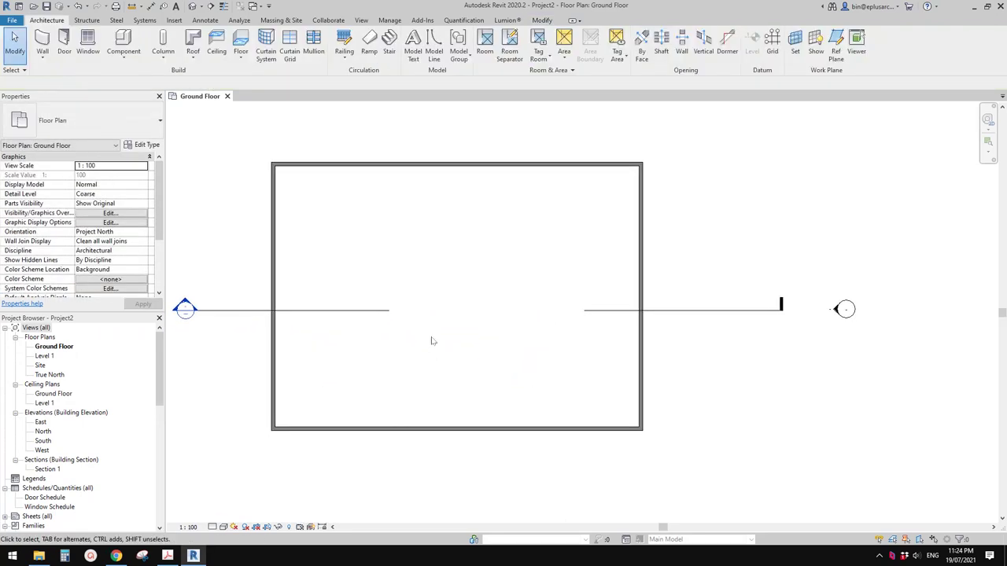
{"action": "scroll", "coordinate": [252, 162], "scroll_direction": "up", "scroll_amount": 4}
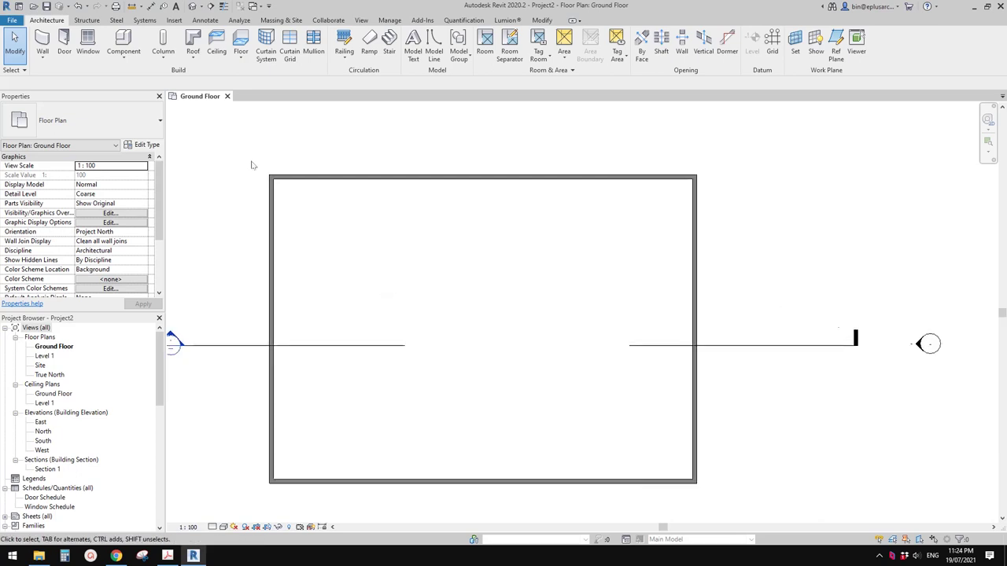
{"action": "scroll", "coordinate": [293, 189], "scroll_direction": "up", "scroll_amount": 2}
{"action": "middle_click_drag", "start_coordinate": [290, 193], "coordinate": [306, 225]}
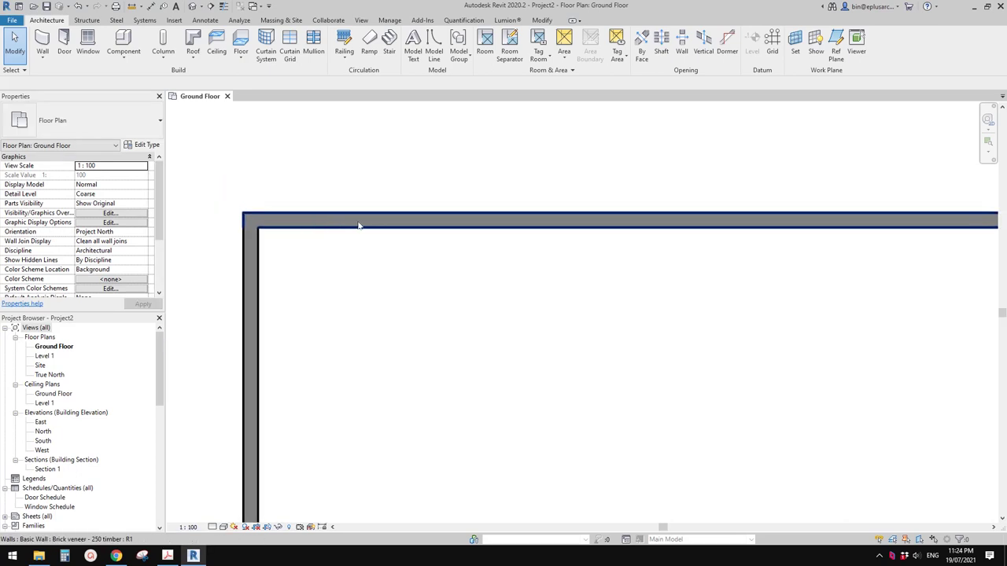
{"action": "scroll", "coordinate": [363, 228], "scroll_direction": "up", "scroll_amount": 3}
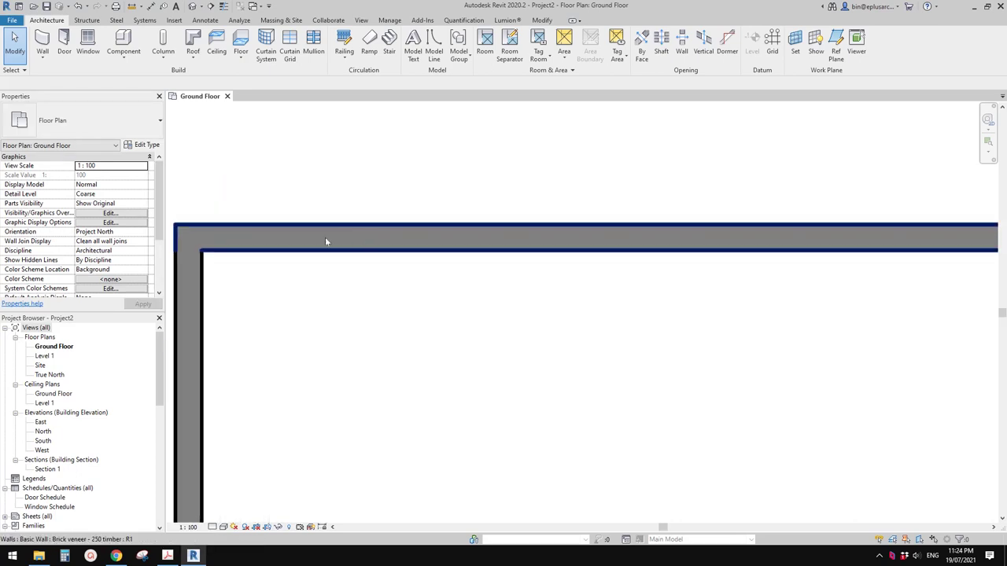
{"action": "scroll", "coordinate": [384, 235], "scroll_direction": "down", "scroll_amount": 2}
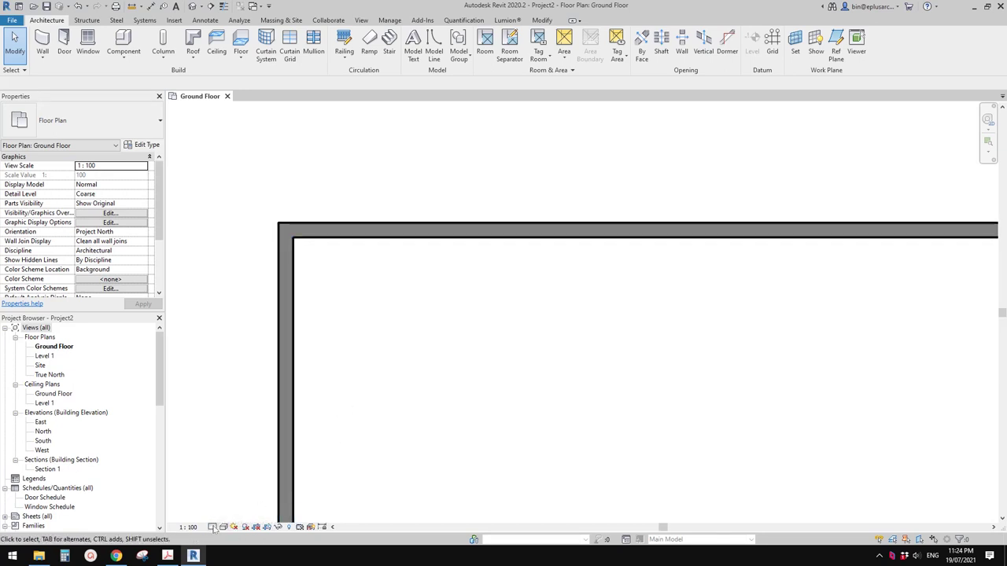
{"action": "left_click", "coordinate": [214, 527]}
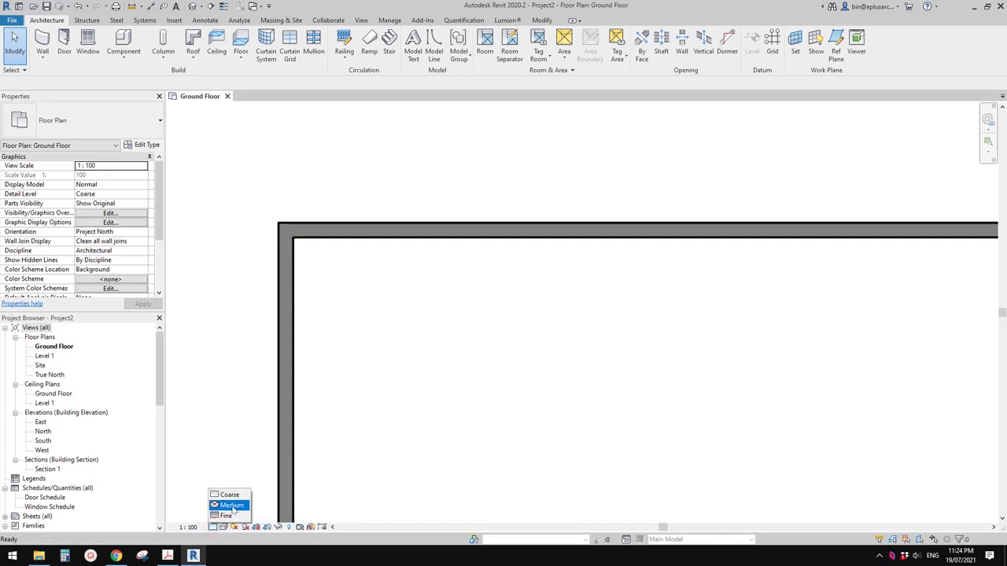
{"action": "left_click", "coordinate": [232, 506]}
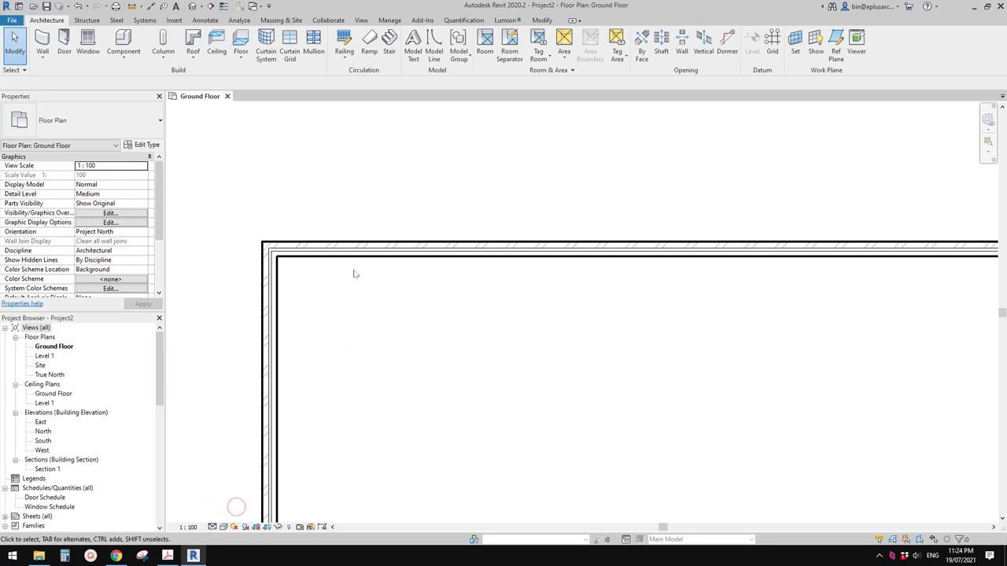
Open the layer structure of the upper wall's Brick veneer - 250 timber type for editing.
{"action": "scroll", "coordinate": [354, 274], "scroll_direction": "up", "scroll_amount": 1}
{"action": "scroll", "coordinate": [354, 249], "scroll_direction": "down", "scroll_amount": 5}
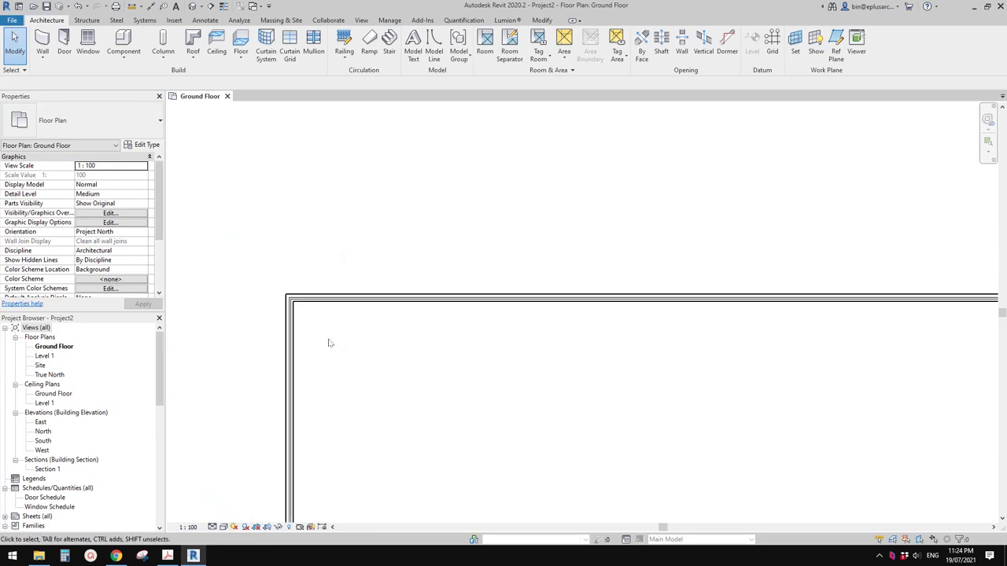
{"action": "left_click", "coordinate": [380, 262]}
{"action": "middle_click_drag", "start_coordinate": [356, 309], "coordinate": [401, 299]}
{"action": "middle_click_drag", "start_coordinate": [401, 221], "coordinate": [400, 229]}
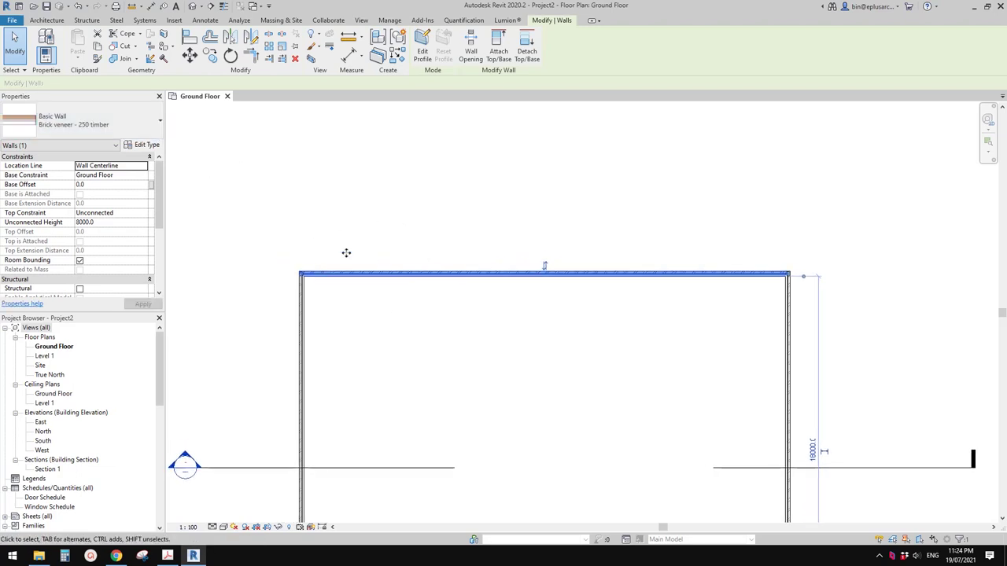
{"action": "left_click", "coordinate": [144, 144]}
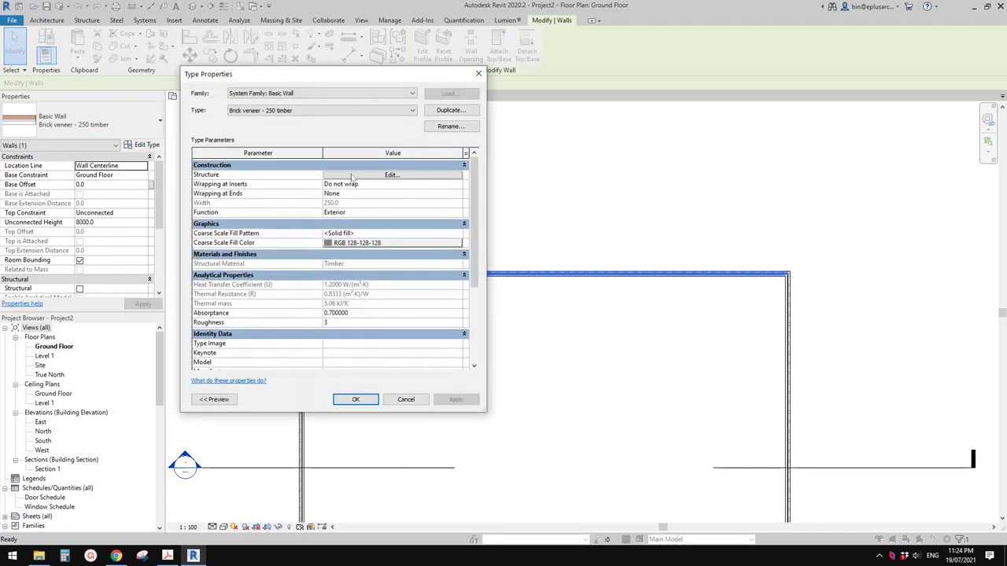
{"action": "left_click", "coordinate": [391, 175]}
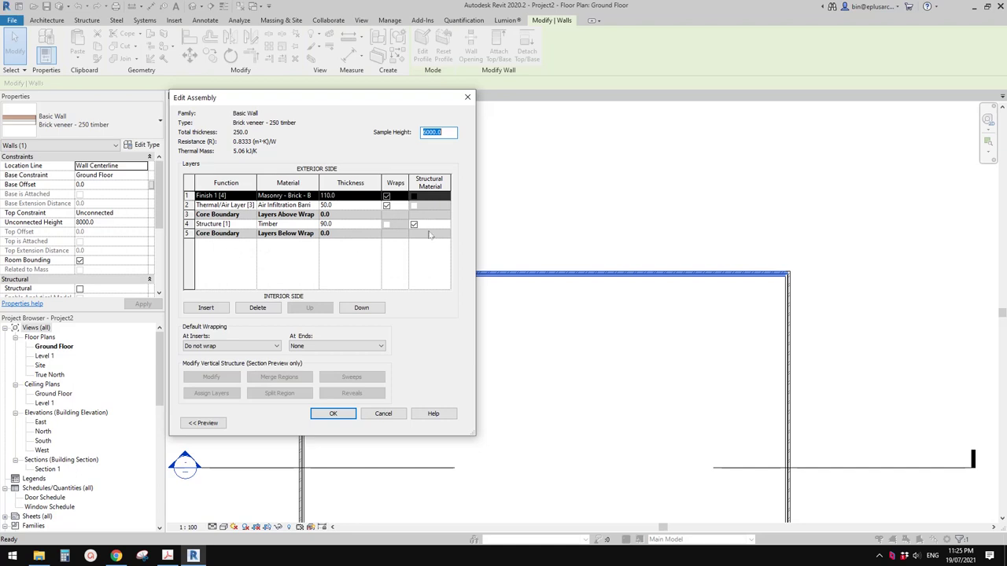
Insert a new layer into the wall assembly and place it below the interior core boundary as the innermost layer.
{"action": "left_click", "coordinate": [223, 251]}
{"action": "left_click", "coordinate": [211, 226]}
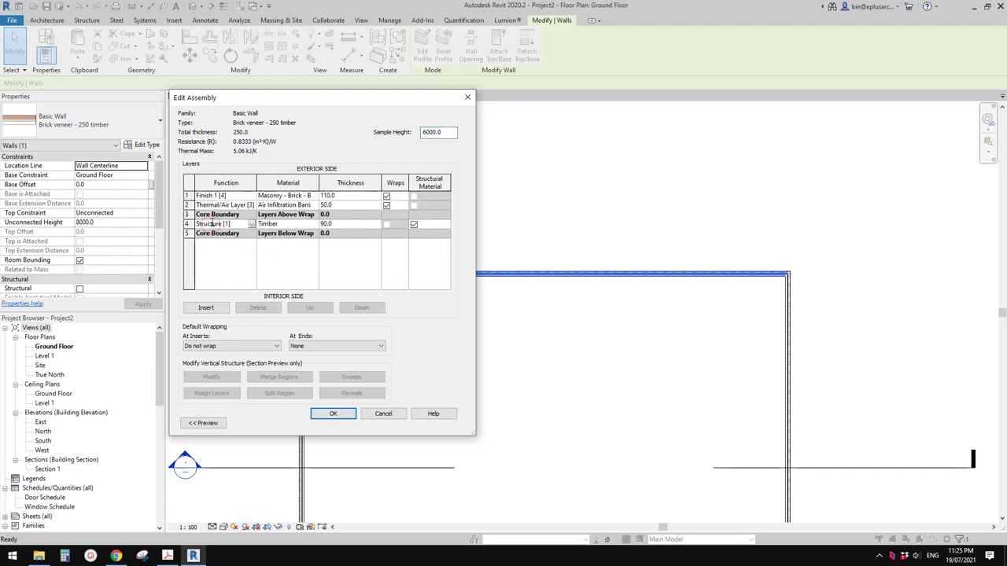
{"action": "left_click", "coordinate": [205, 307]}
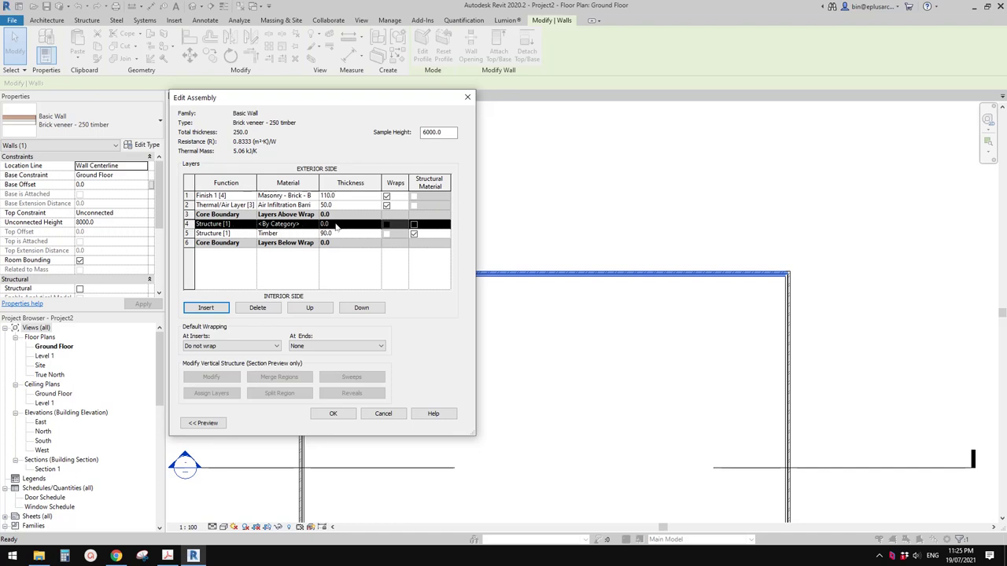
{"action": "left_click", "coordinate": [361, 308]}
{"action": "left_click", "coordinate": [361, 308]}
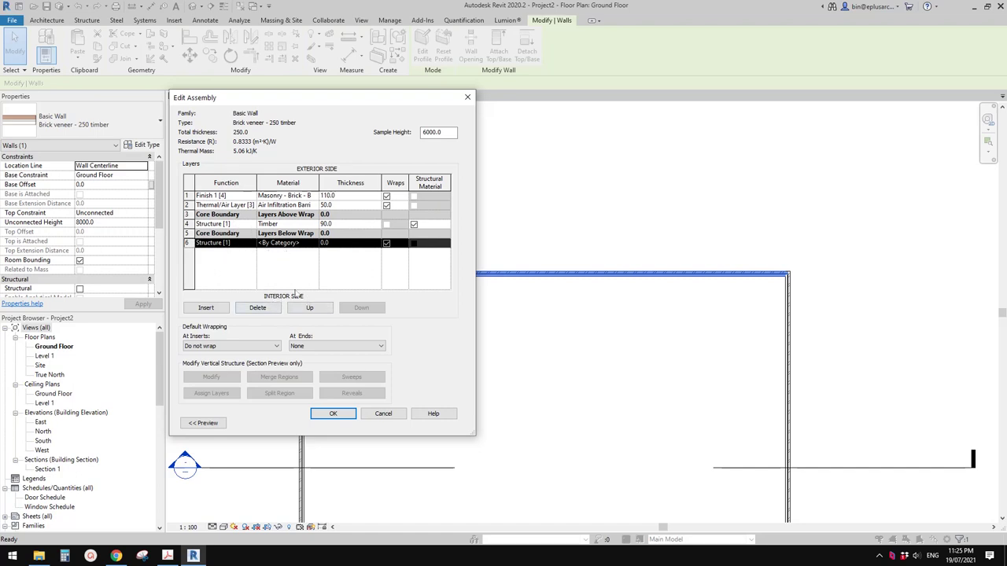
Set the function of the new innermost wall layer to Finish 1 [4].
{"action": "left_click", "coordinate": [240, 243]}
{"action": "left_click", "coordinate": [251, 243]}
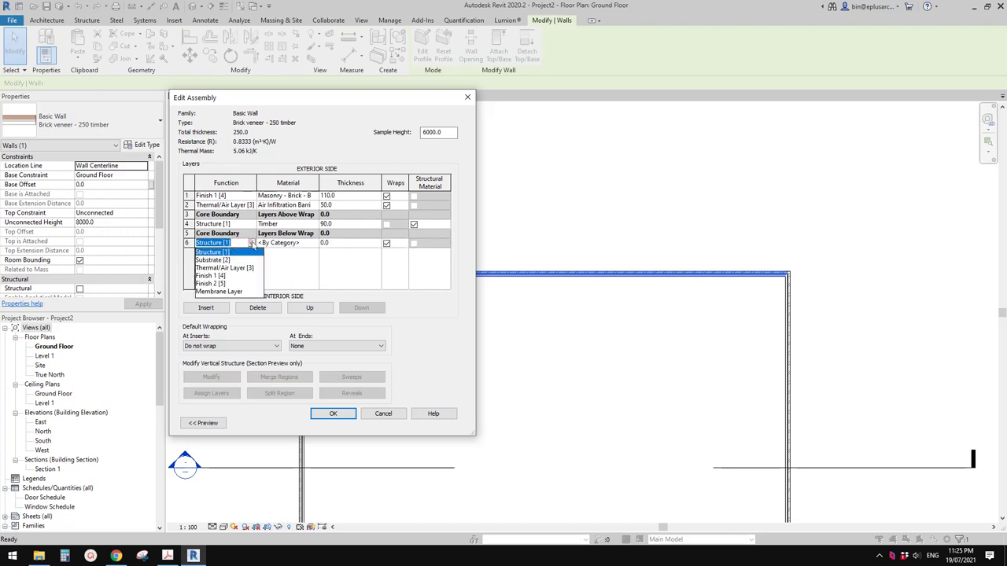
{"action": "left_click", "coordinate": [223, 276]}
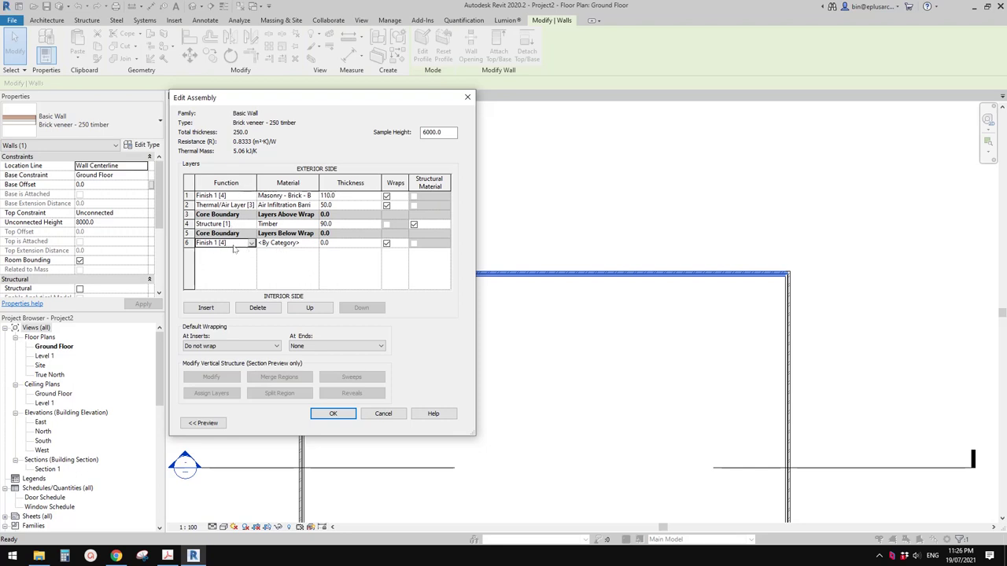
{"action": "left_click", "coordinate": [250, 243]}
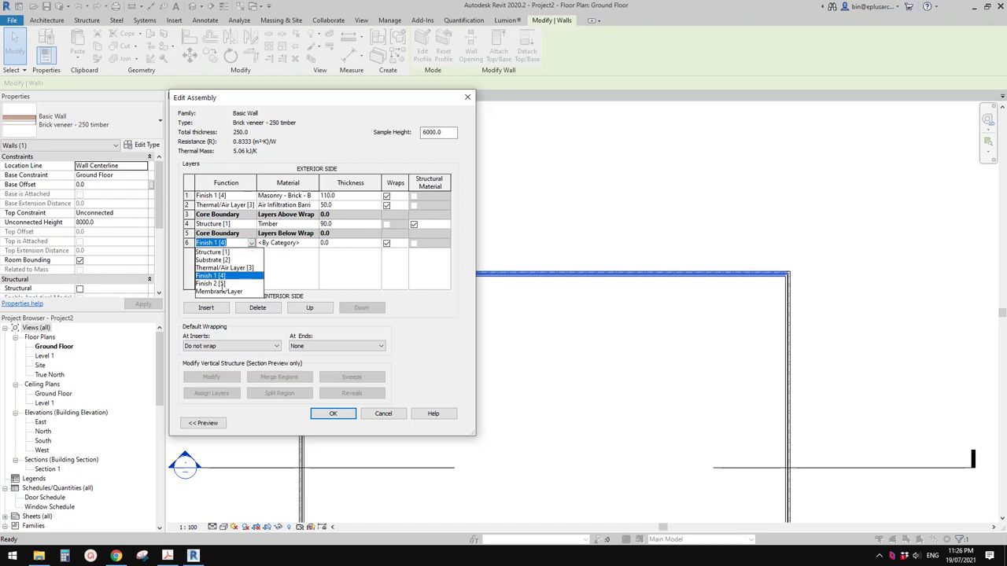
{"action": "key", "text": "Tab"}
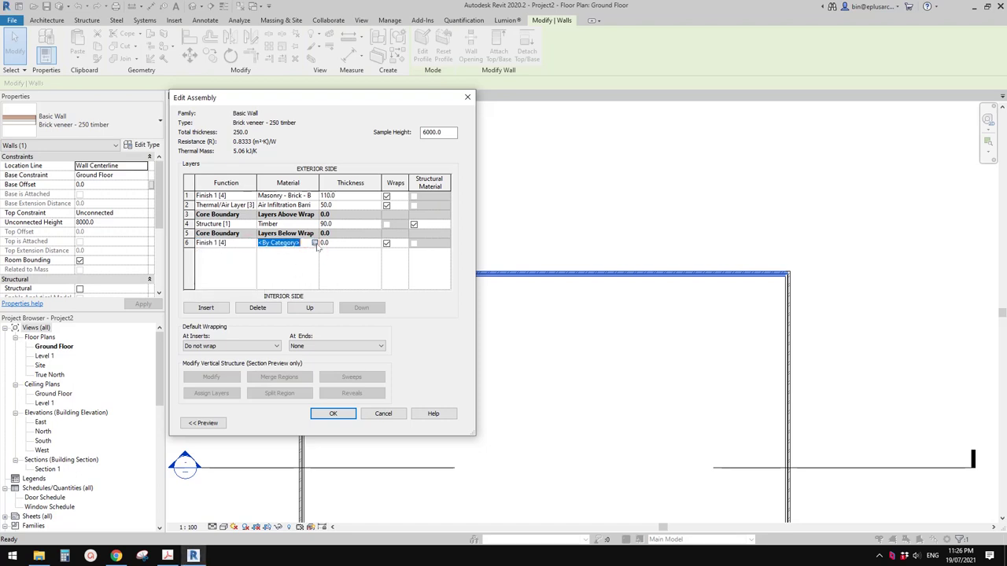
Assign Gypsum Wall Board to the innermost layer, set its thickness to 10, and apply the changes to the wall type.
{"action": "left_click", "coordinate": [314, 243]}
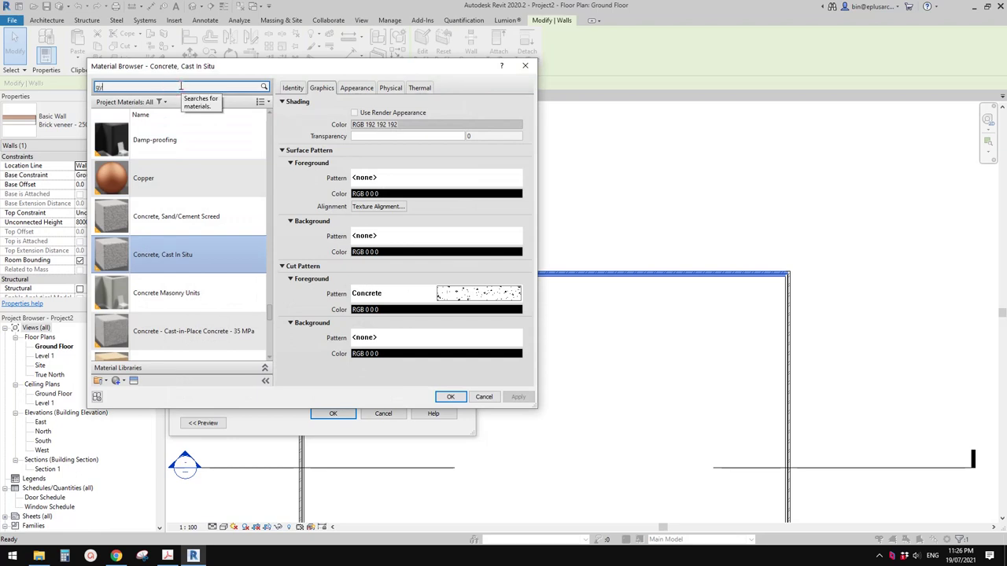
{"action": "left_click", "coordinate": [165, 162]}
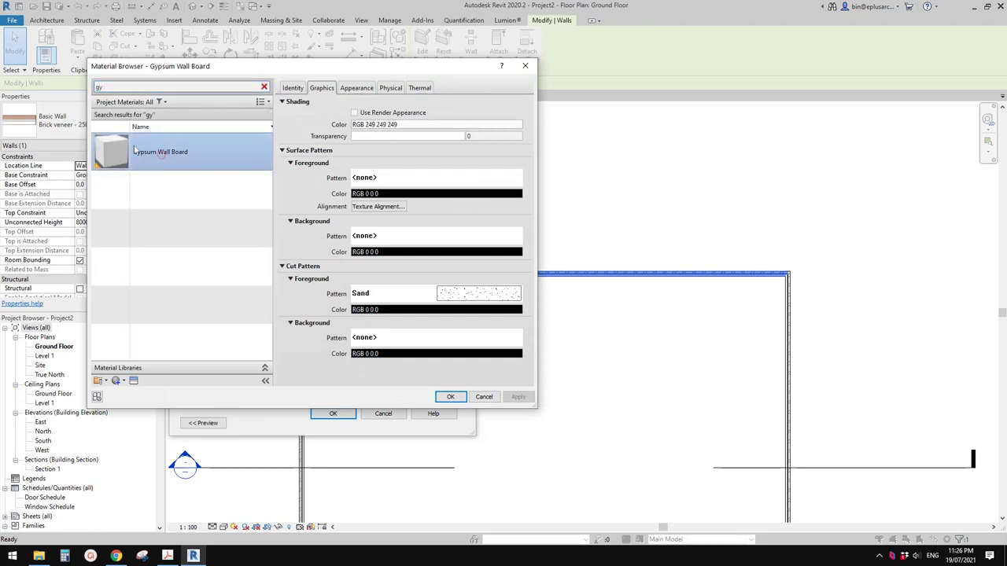
{"action": "left_click", "coordinate": [451, 398]}
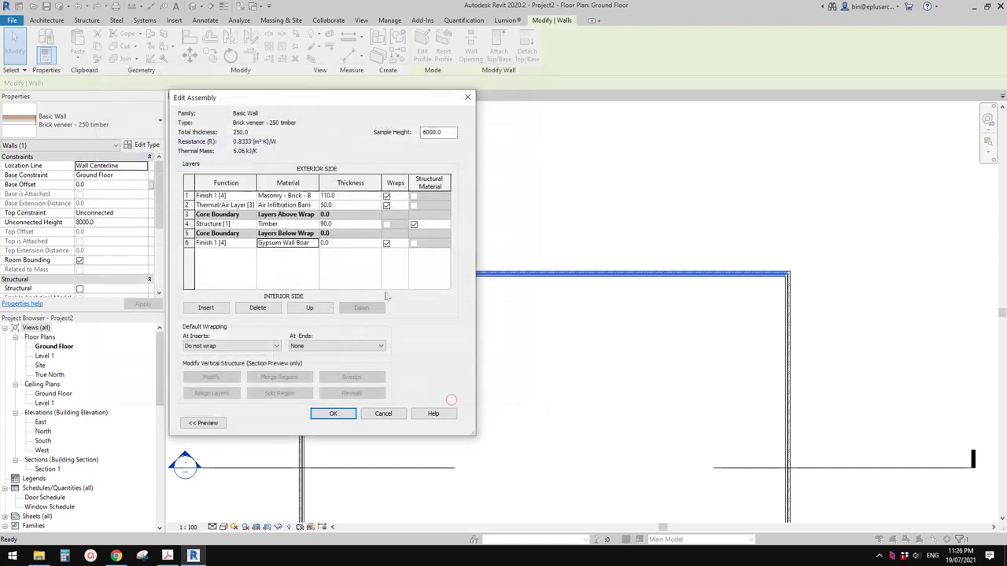
{"action": "left_click", "coordinate": [341, 243]}
{"action": "type", "text": "10"}
{"action": "left_click", "coordinate": [341, 417]}
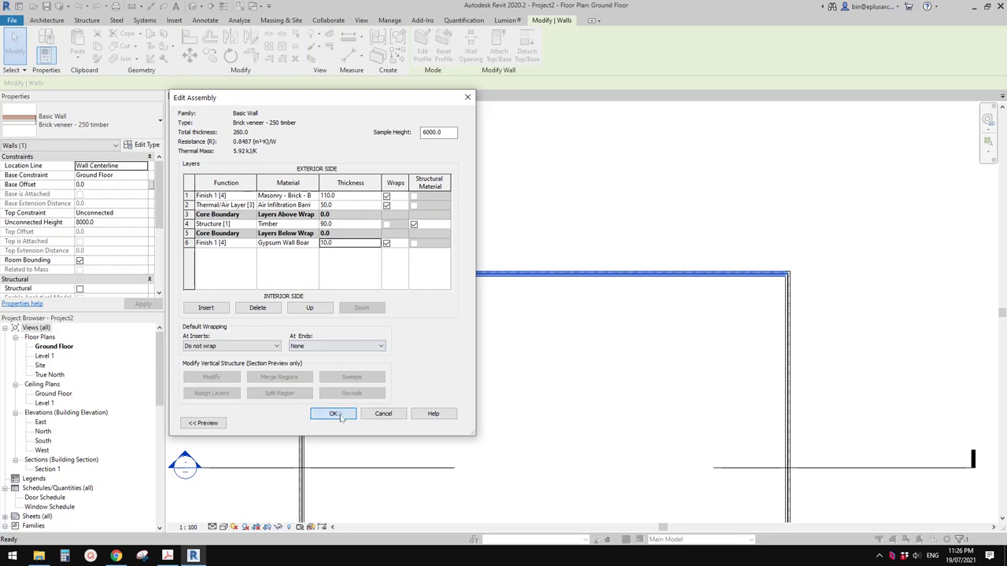
{"action": "left_click", "coordinate": [338, 419]}
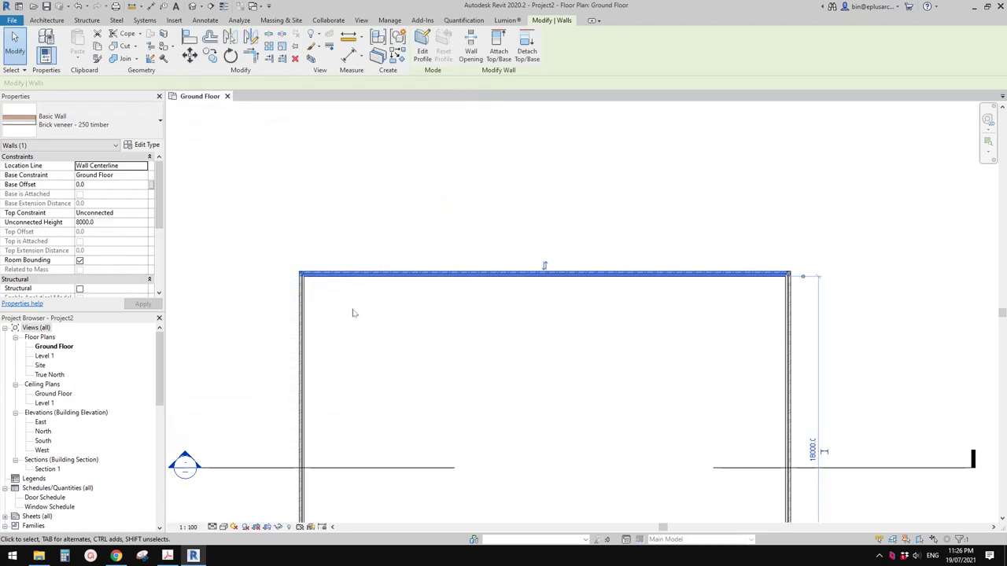
Set the Ground Floor plan's view scale to 1:10 to show the wall layers at the upper-left corner more finely.
{"action": "scroll", "coordinate": [354, 313], "scroll_direction": "up", "scroll_amount": 5}
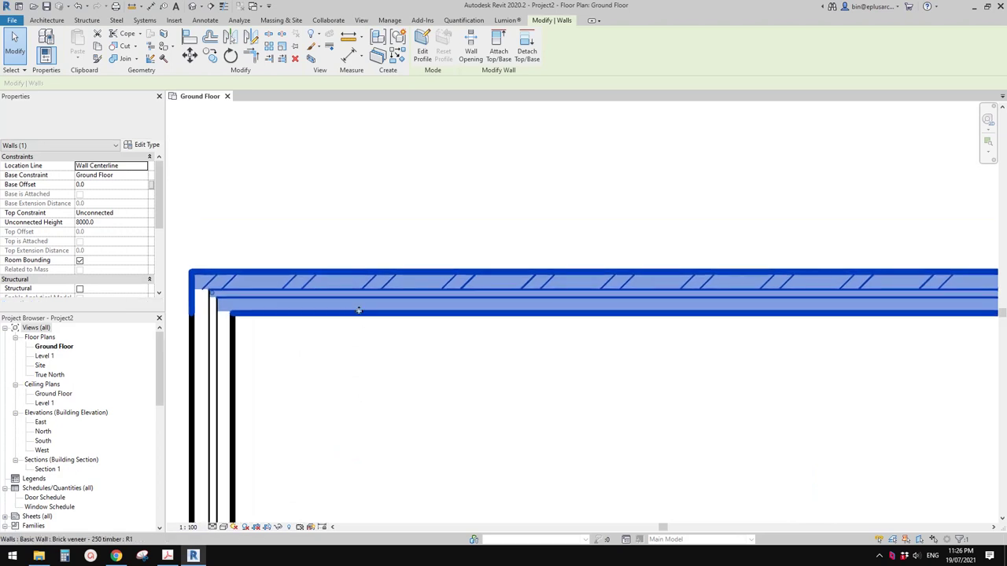
{"action": "scroll", "coordinate": [358, 310], "scroll_direction": "up", "scroll_amount": 3}
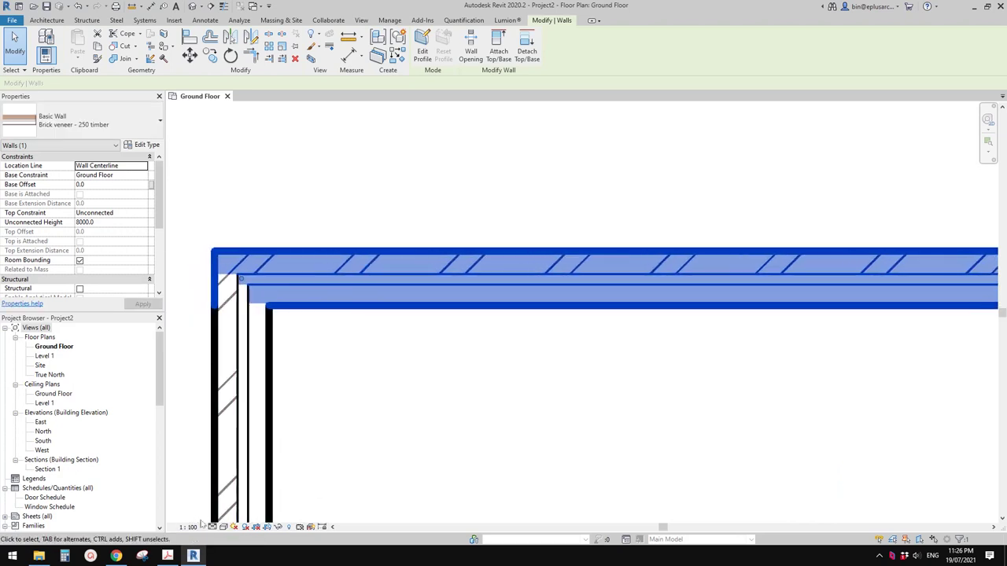
{"action": "middle_click_drag", "start_coordinate": [320, 371], "coordinate": [338, 370]}
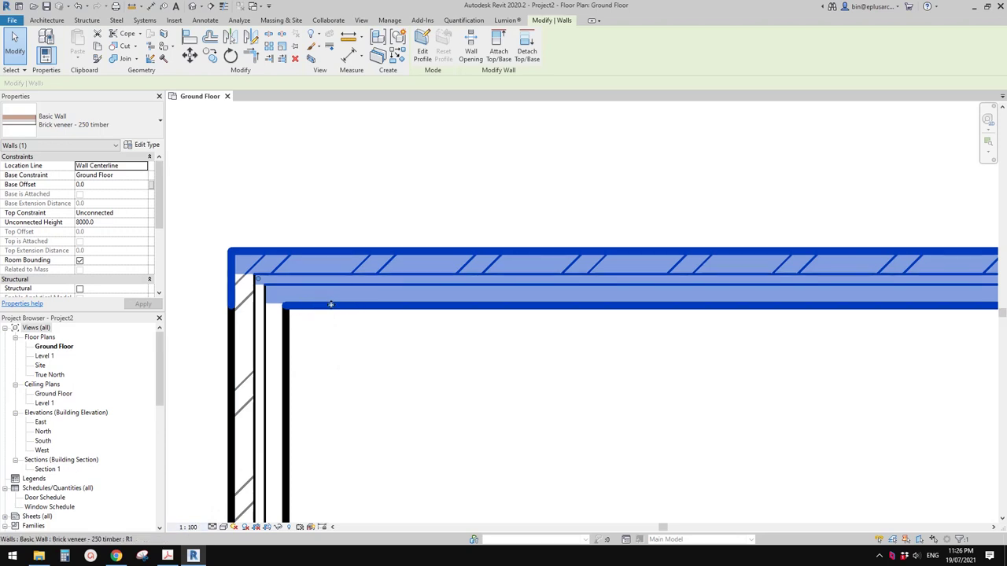
{"action": "left_click", "coordinate": [190, 527]}
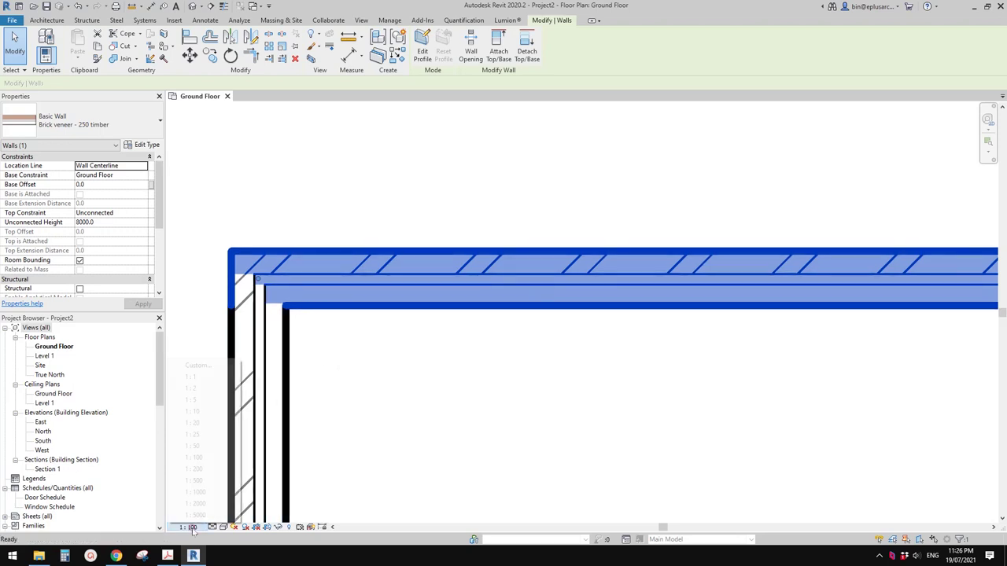
{"action": "left_click", "coordinate": [193, 411]}
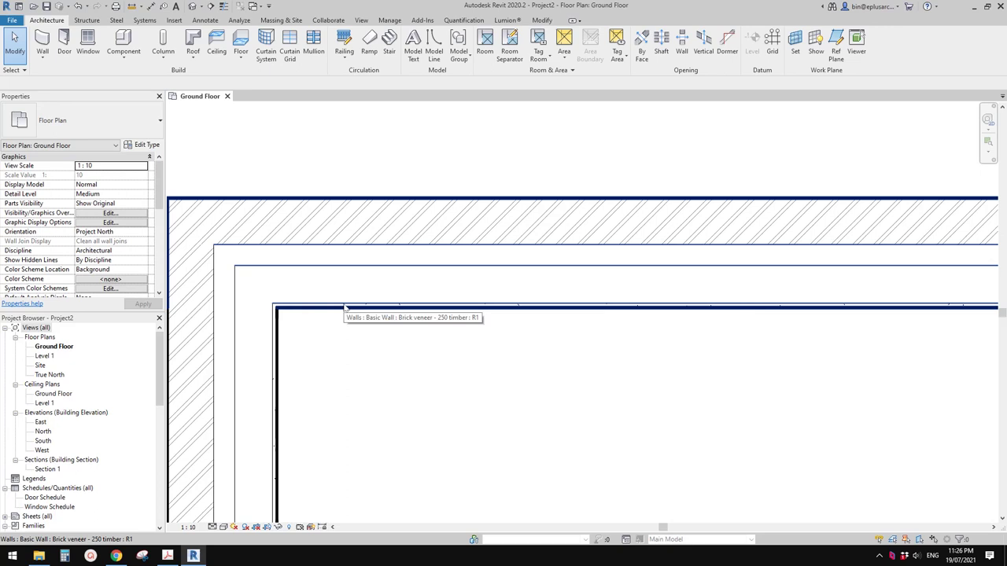
Return the Ground Floor plan's view scale to 1:100.
{"action": "scroll", "coordinate": [199, 489], "scroll_direction": "down", "scroll_amount": 2}
{"action": "left_click", "coordinate": [188, 527]}
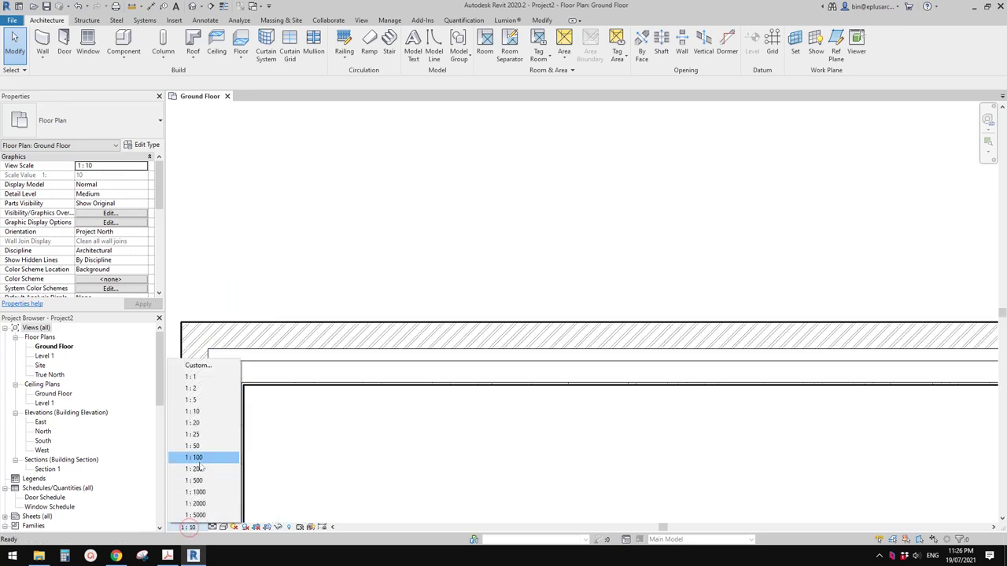
{"action": "left_click", "coordinate": [195, 457]}
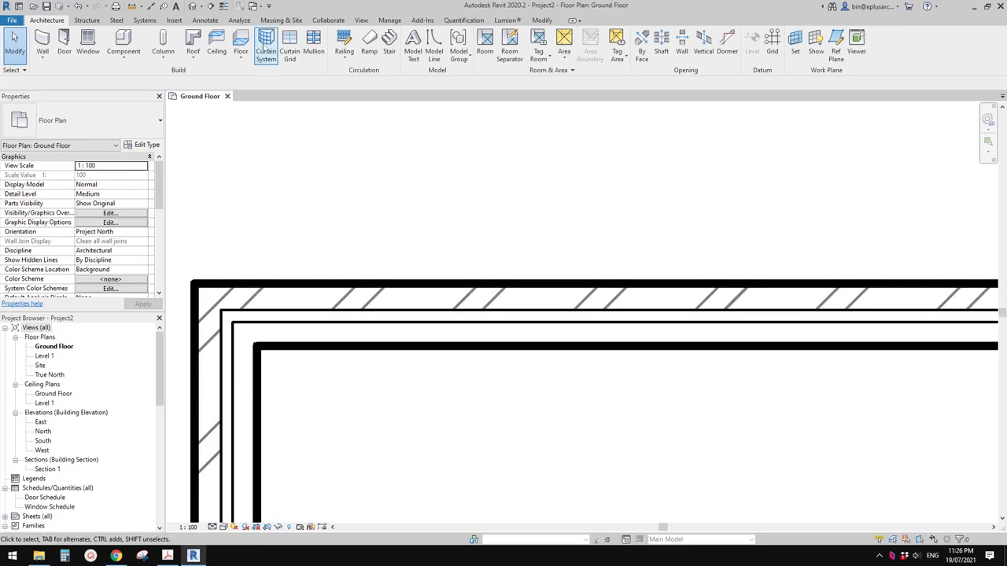
Turn on Thin Lines to inspect the inner finish layer at the wall corner, and turn it off again.
{"action": "left_click", "coordinate": [224, 7]}
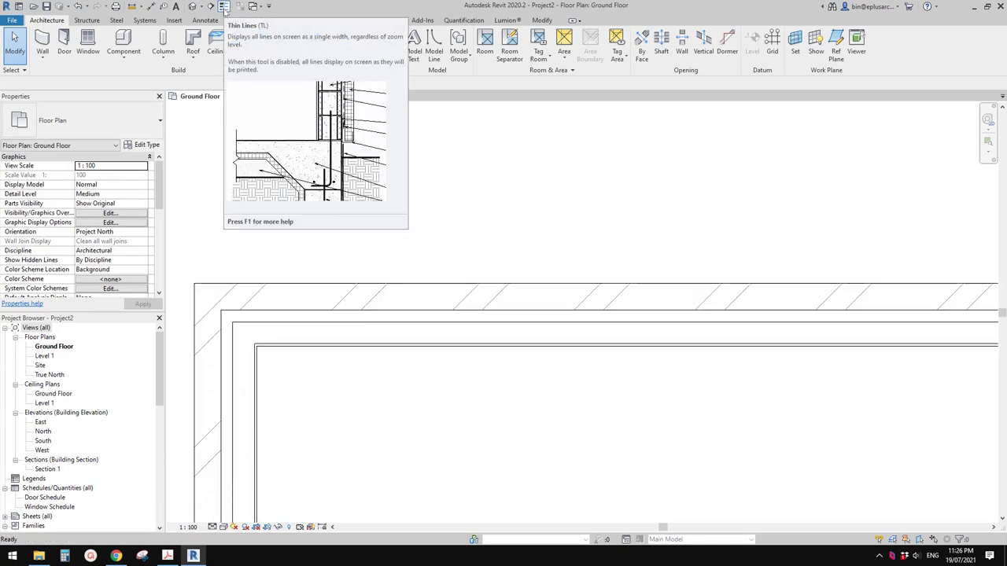
{"action": "scroll", "coordinate": [316, 353], "scroll_direction": "up", "scroll_amount": 2}
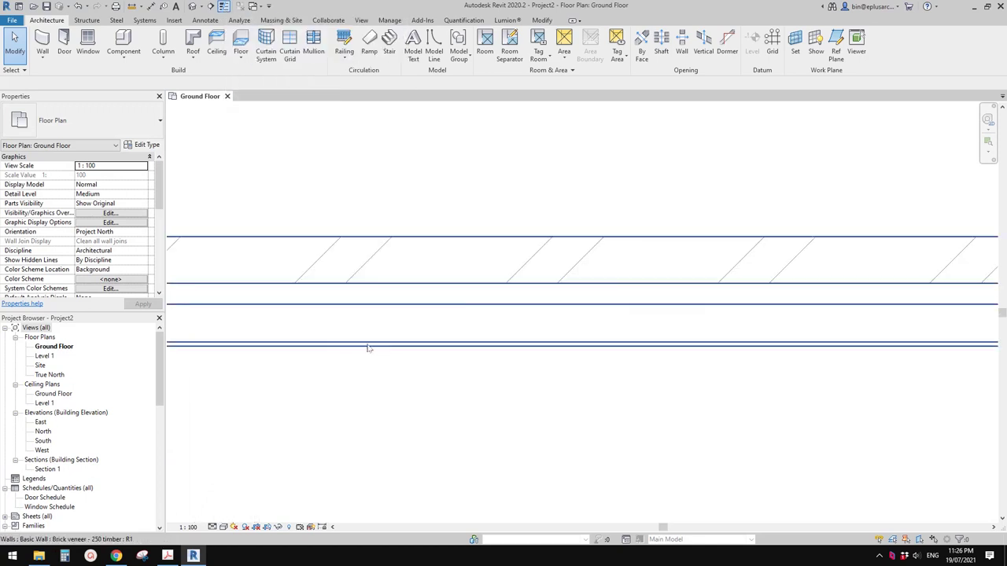
{"action": "middle_click_drag", "start_coordinate": [366, 350], "coordinate": [497, 349]}
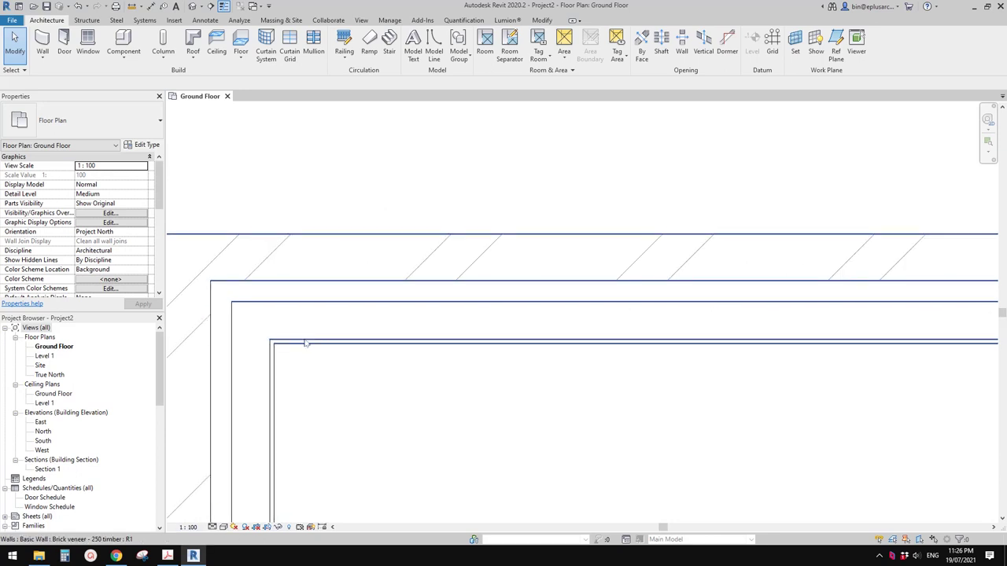
{"action": "scroll", "coordinate": [325, 344], "scroll_direction": "down", "scroll_amount": 1}
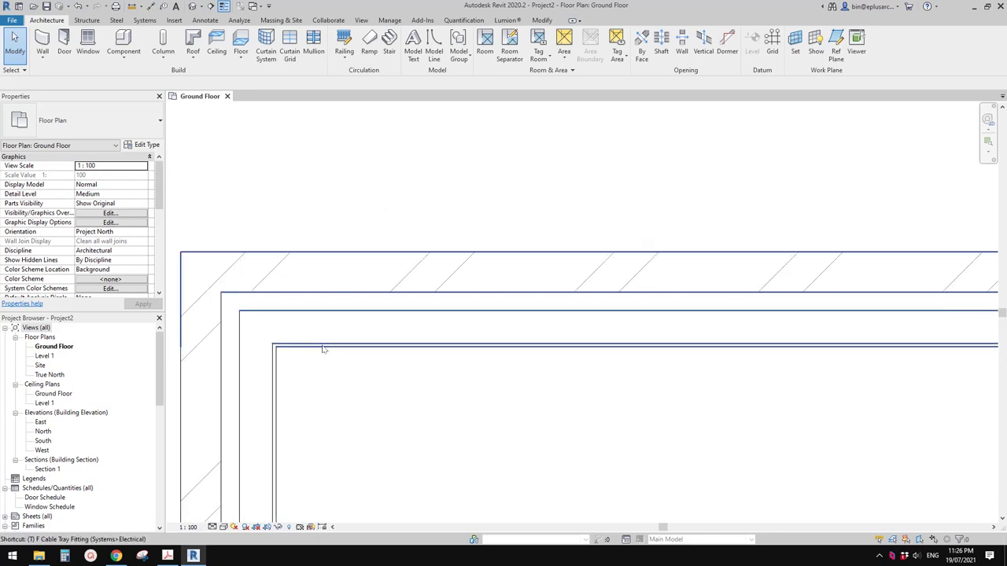
{"action": "key", "text": "l"}
{"action": "scroll", "coordinate": [346, 331], "scroll_direction": "down", "scroll_amount": 3}
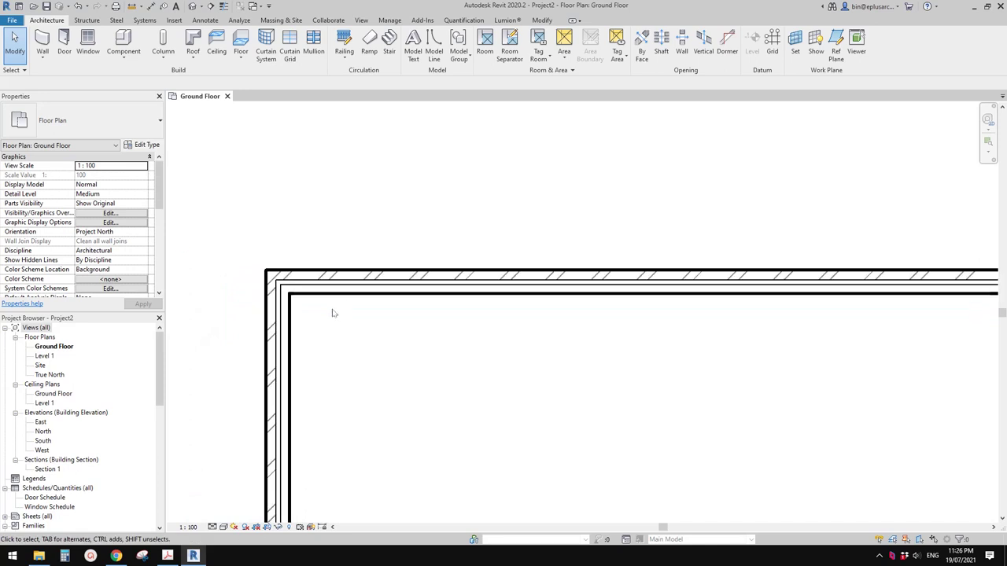
Examine the wall layers at the upper-left corner and the whole wall rectangle in the plan.
{"action": "scroll", "coordinate": [329, 310], "scroll_direction": "up", "scroll_amount": 3}
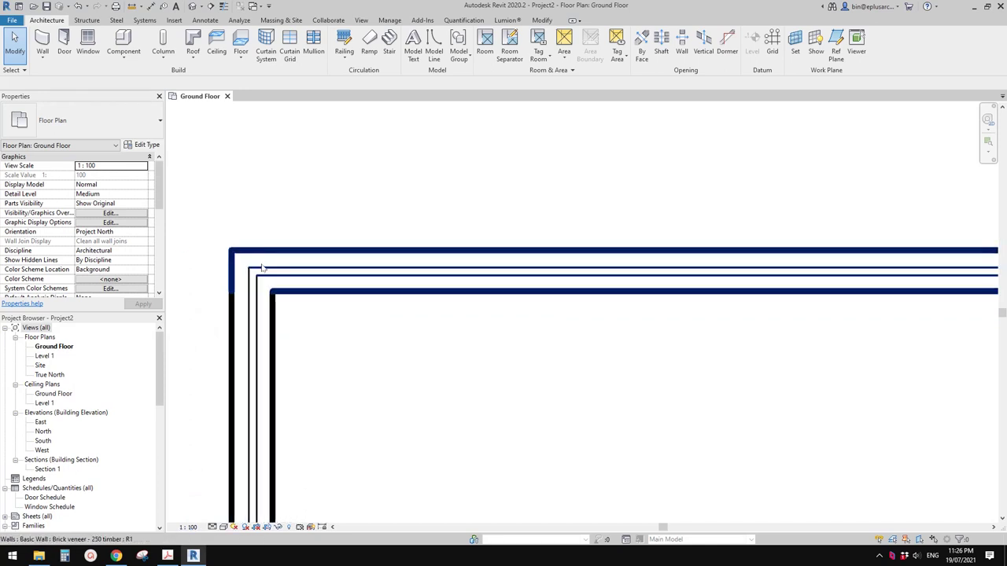
{"action": "left_click", "coordinate": [303, 265]}
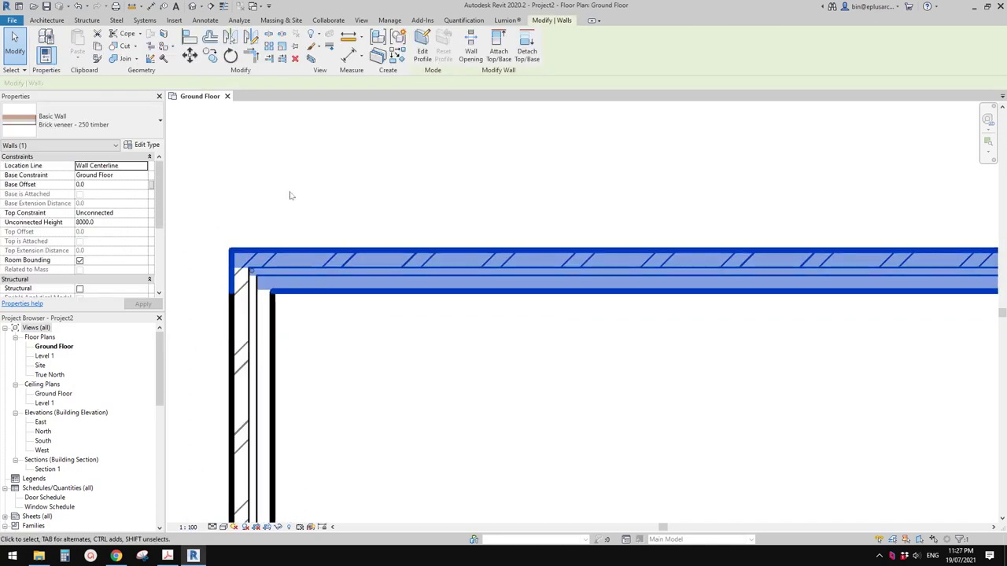
{"action": "left_click", "coordinate": [338, 228]}
{"action": "scroll", "coordinate": [375, 265], "scroll_direction": "down", "scroll_amount": 5}
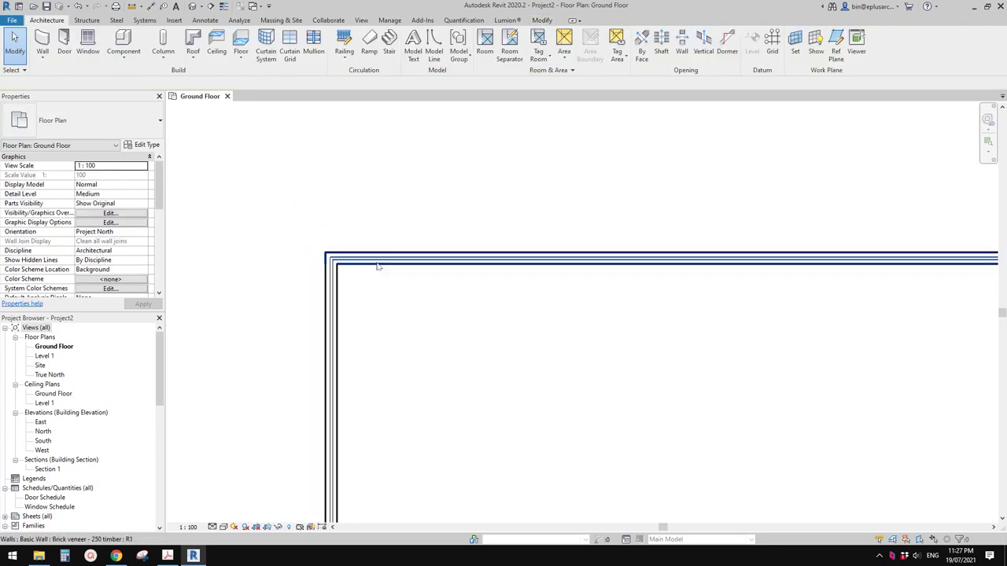
{"action": "scroll", "coordinate": [622, 348], "scroll_direction": "up", "scroll_amount": 5}
{"action": "scroll", "coordinate": [595, 349], "scroll_direction": "down", "scroll_amount": 3}
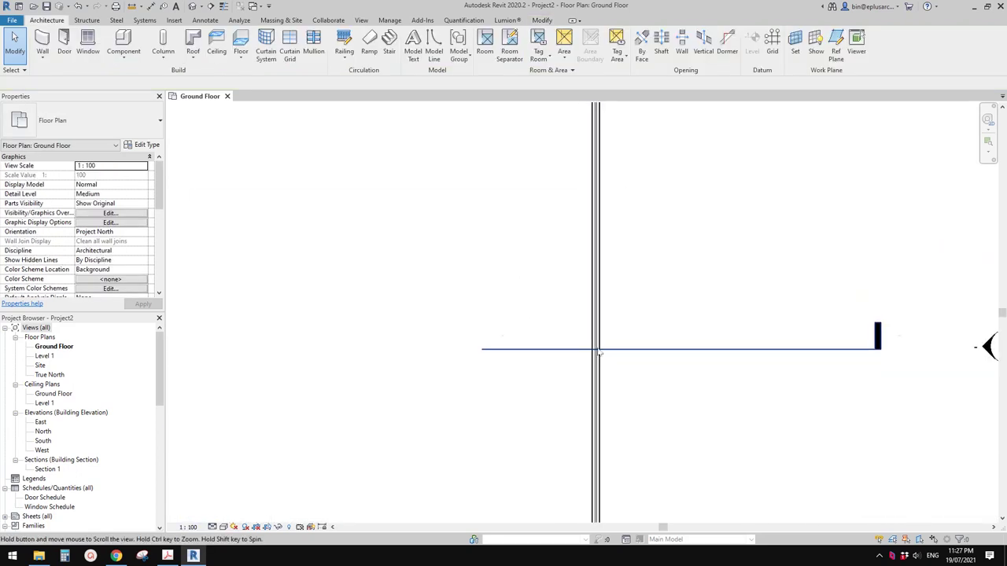
{"action": "scroll", "coordinate": [626, 323], "scroll_direction": "down", "scroll_amount": 2}
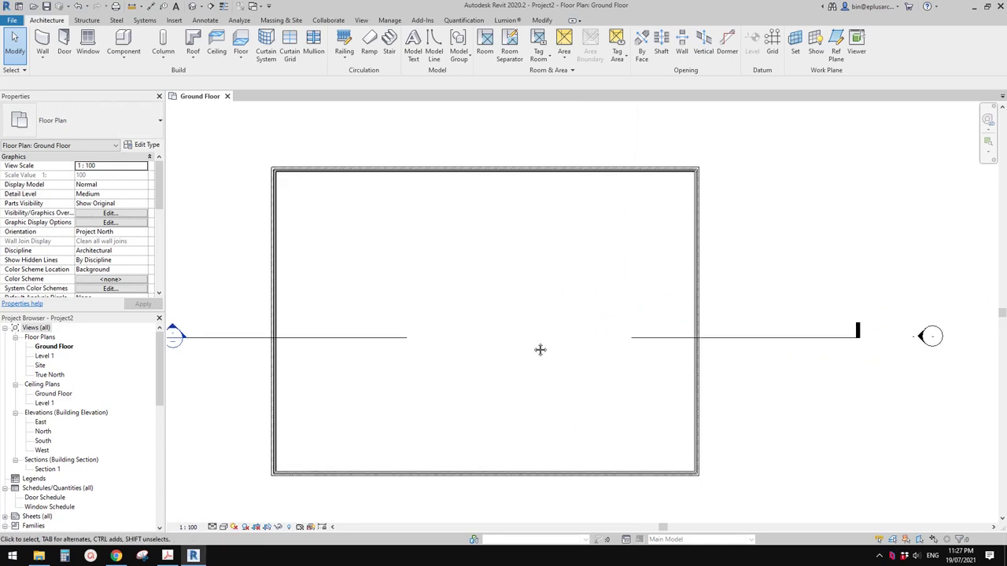
{"action": "scroll", "coordinate": [517, 348], "scroll_direction": "up", "scroll_amount": 5}
{"action": "scroll", "coordinate": [546, 323], "scroll_direction": "down", "scroll_amount": 4}
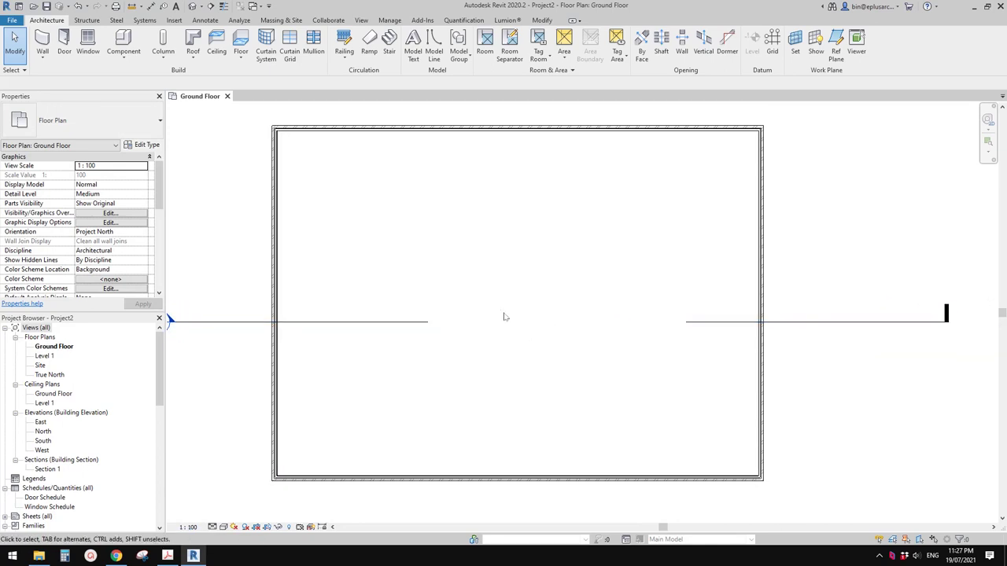
{"action": "scroll", "coordinate": [369, 260], "scroll_direction": "down", "scroll_amount": 2}
{"action": "middle_click_drag", "start_coordinate": [443, 280], "coordinate": [409, 279]}
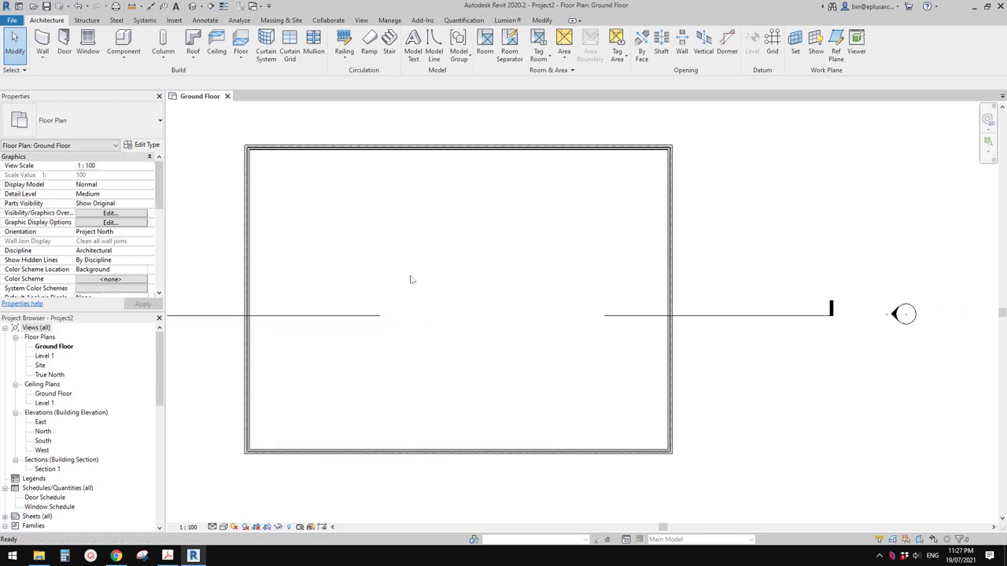
{"action": "key", "text": "w"}
{"action": "key", "text": "a"}
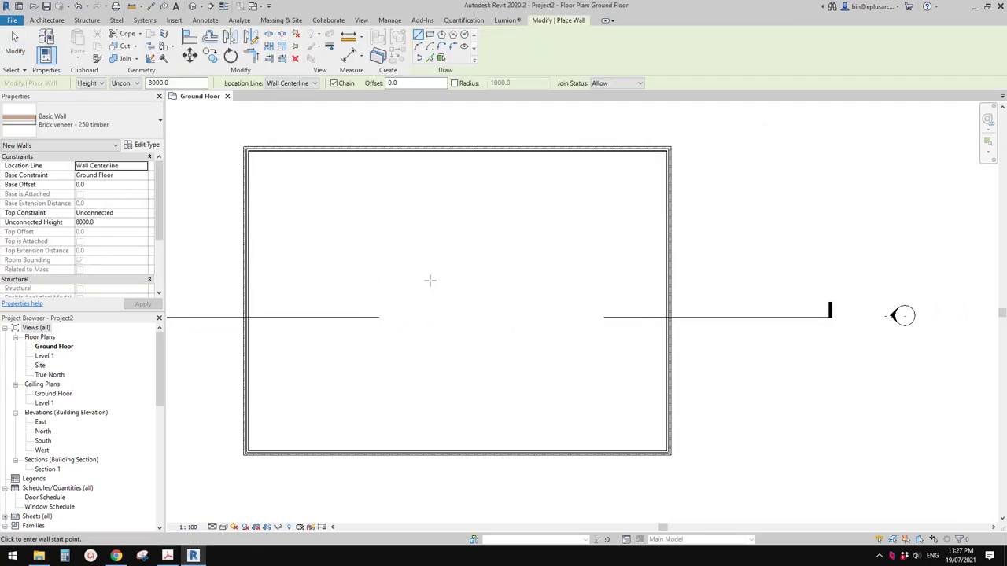
{"action": "key", "text": "Escape"}
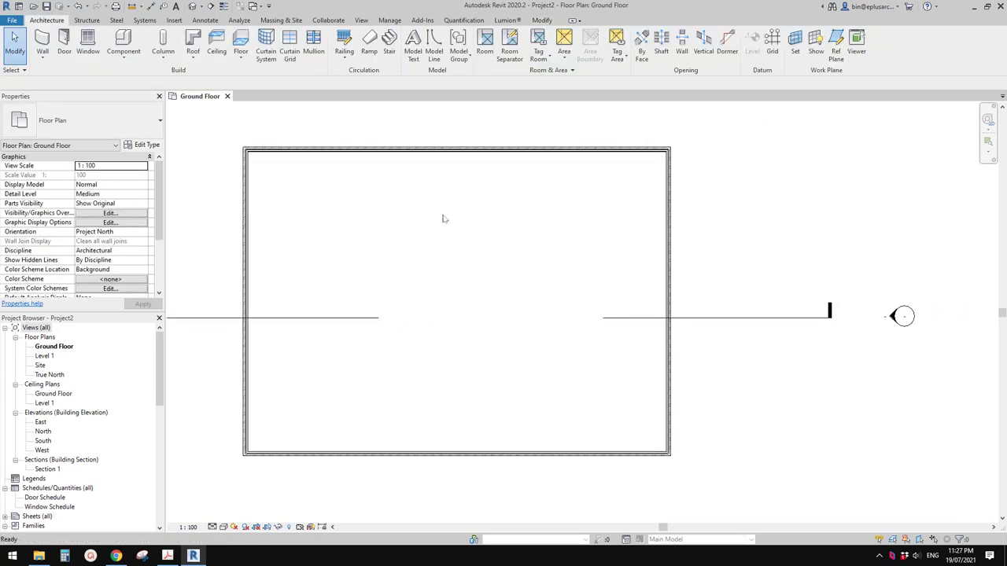
Start a new wall of type Stud timber - 90 and open that type's layer structure for editing.
{"action": "key", "text": "w"}
{"action": "key", "text": "a"}
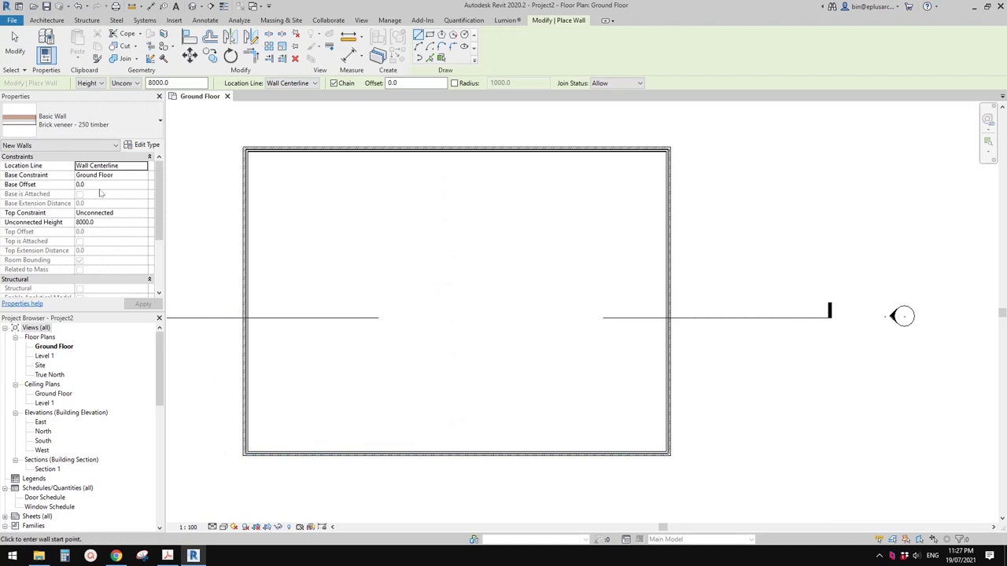
{"action": "left_click", "coordinate": [93, 124]}
{"action": "scroll", "coordinate": [47, 272], "scroll_direction": "down", "scroll_amount": 1}
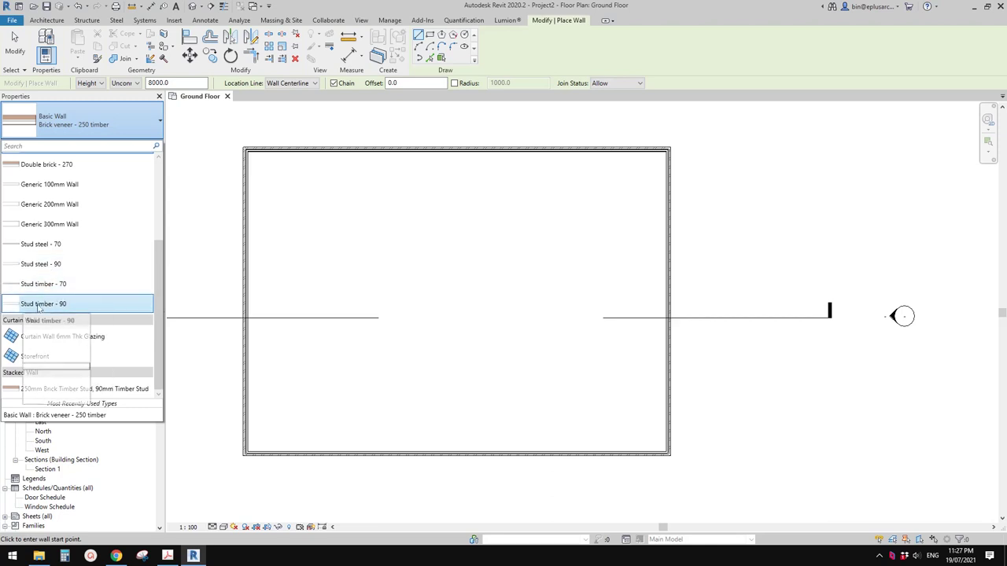
{"action": "left_click", "coordinate": [62, 304]}
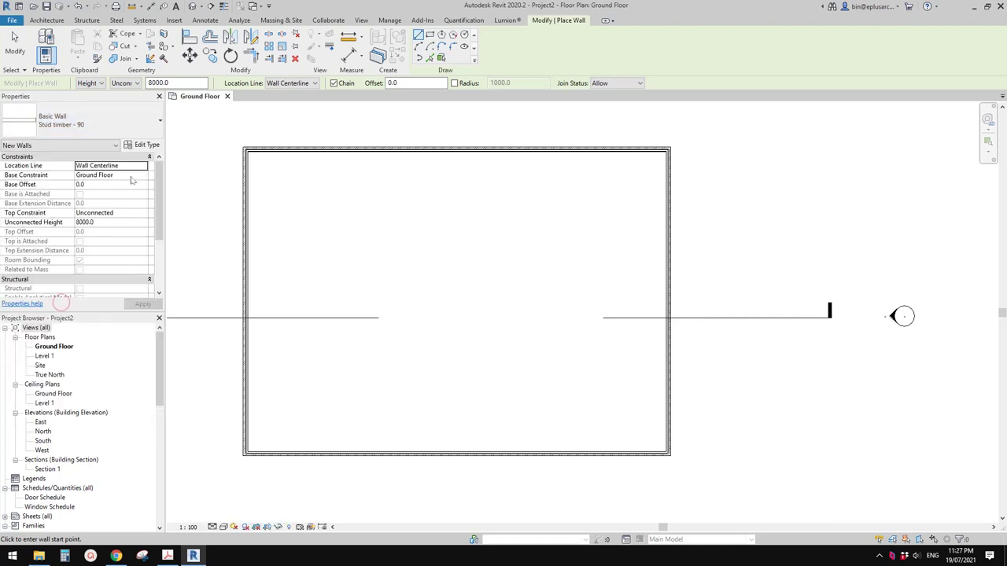
{"action": "left_click", "coordinate": [143, 144]}
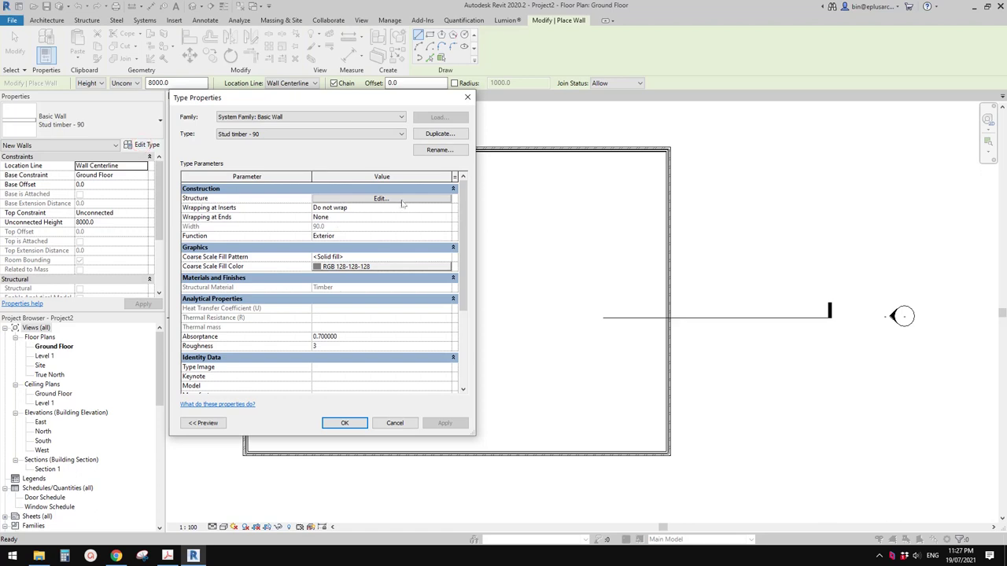
{"action": "left_click", "coordinate": [382, 198]}
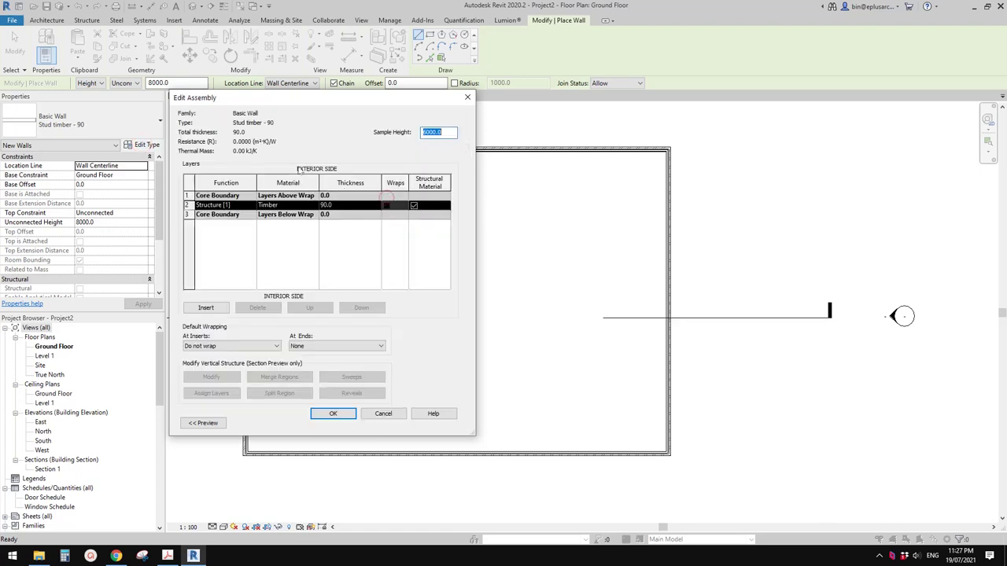
Add a 10 mm Gypsum Wall Board layer with function Finish 1 [4] on the exterior side, outside the core boundary.
{"action": "left_click_drag", "start_coordinate": [299, 103], "coordinate": [343, 102]}
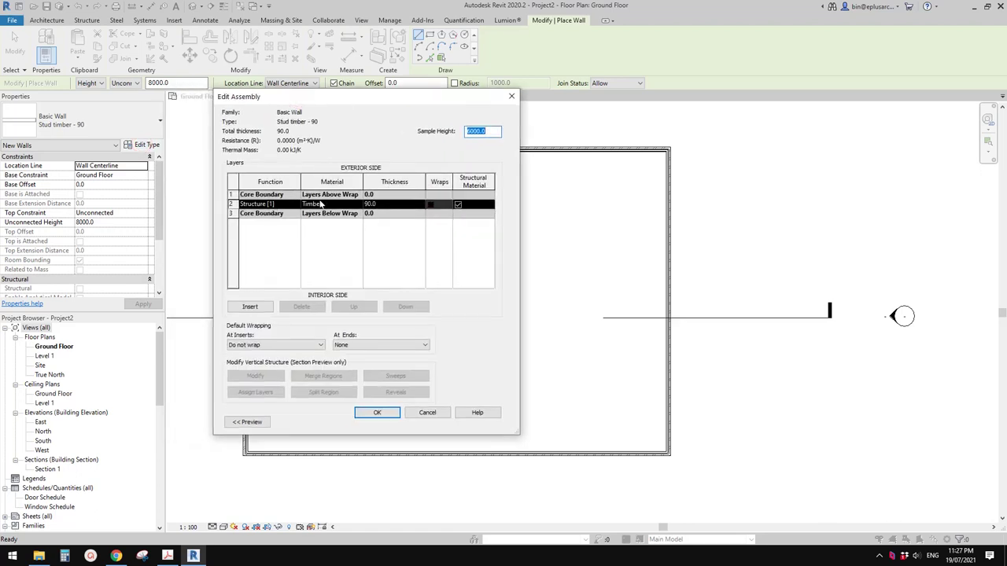
{"action": "left_click", "coordinate": [250, 307]}
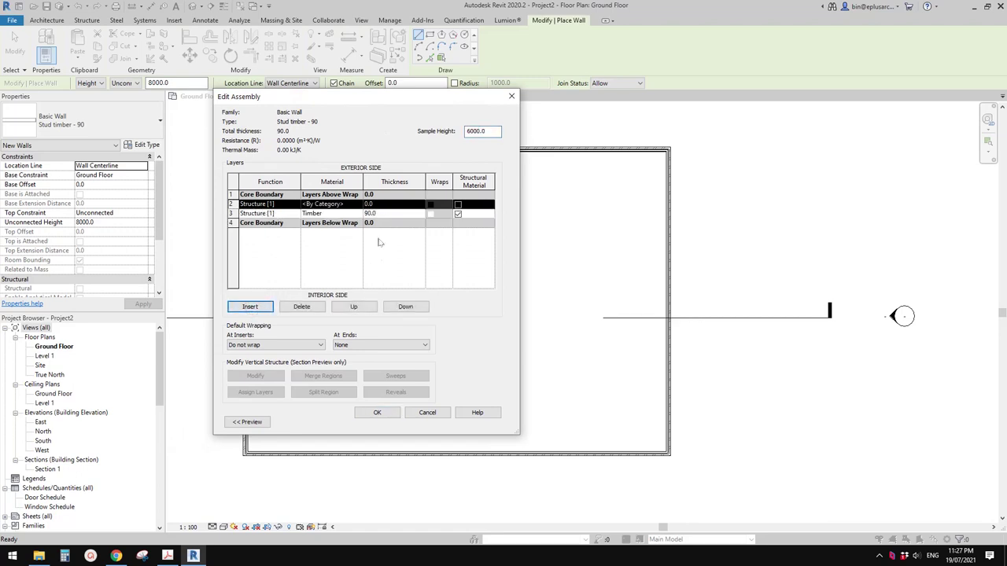
{"action": "left_click", "coordinate": [366, 307]}
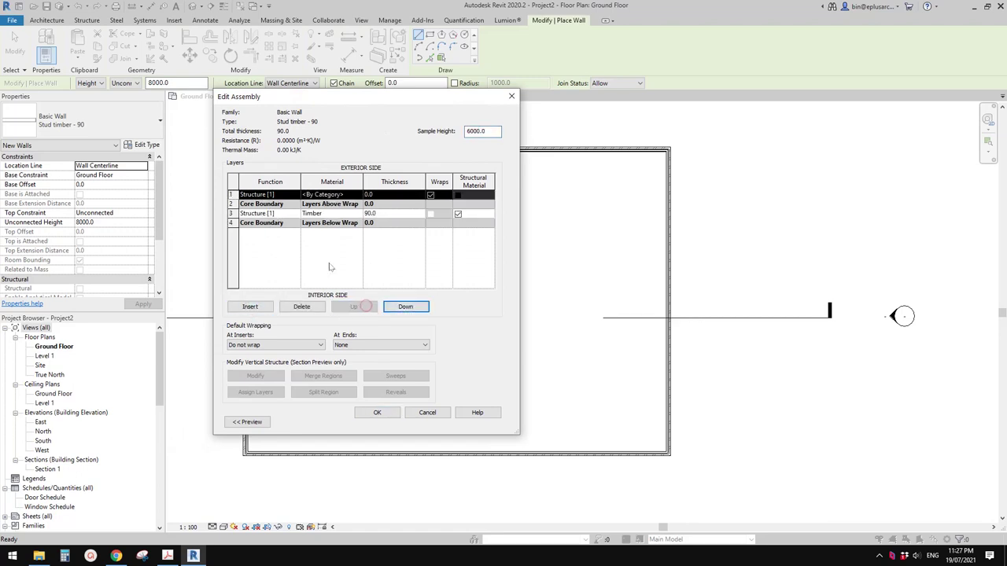
{"action": "left_click", "coordinate": [296, 195]}
{"action": "left_click", "coordinate": [259, 228]}
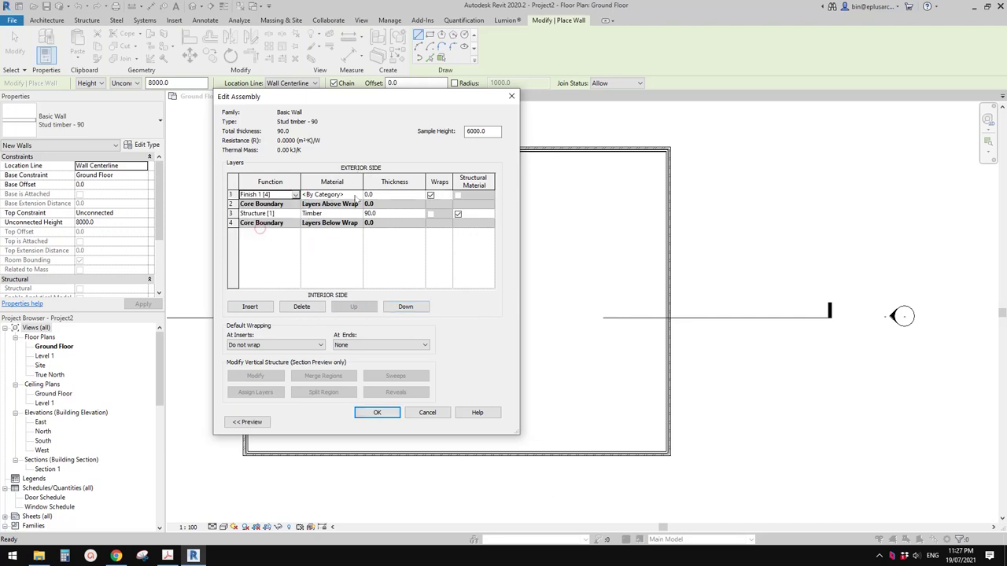
{"action": "left_click", "coordinate": [359, 194]}
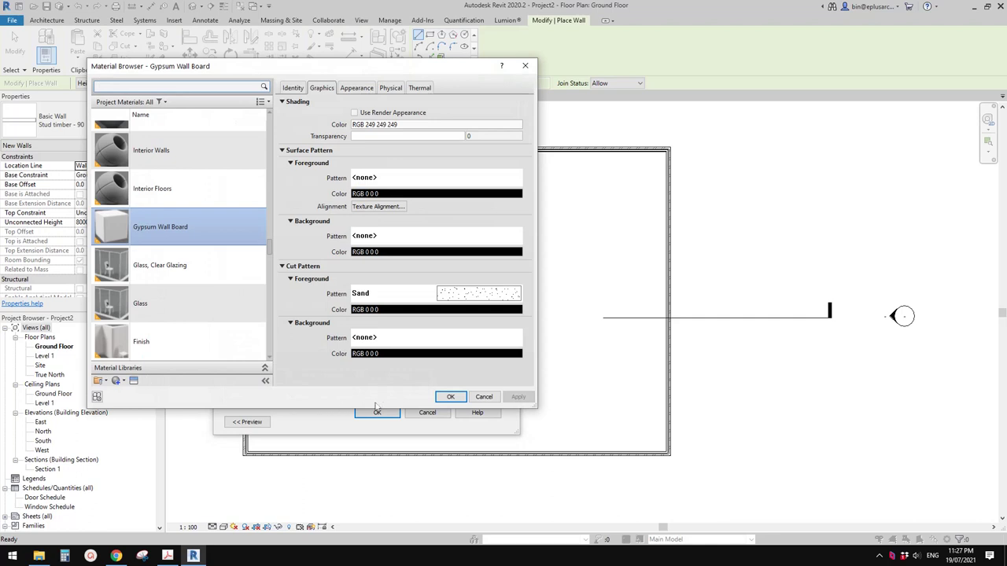
{"action": "left_click", "coordinate": [451, 397]}
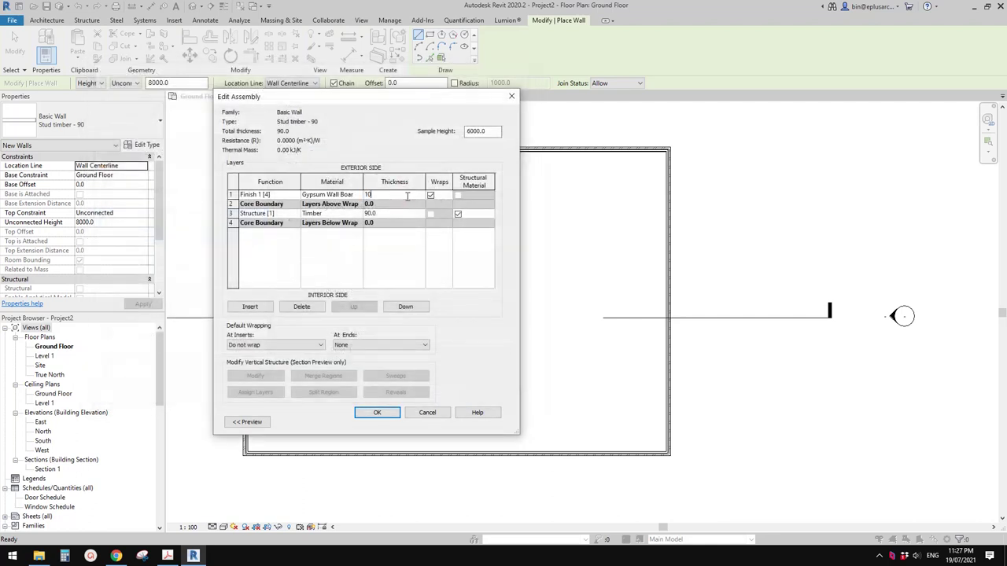
Add a matching 10 mm Gypsum Wall Board layer with function Finish 1 [4] on the interior side and accept the type changes.
{"action": "left_click", "coordinate": [252, 307]}
{"action": "left_click", "coordinate": [409, 307]}
{"action": "left_click", "coordinate": [417, 307]}
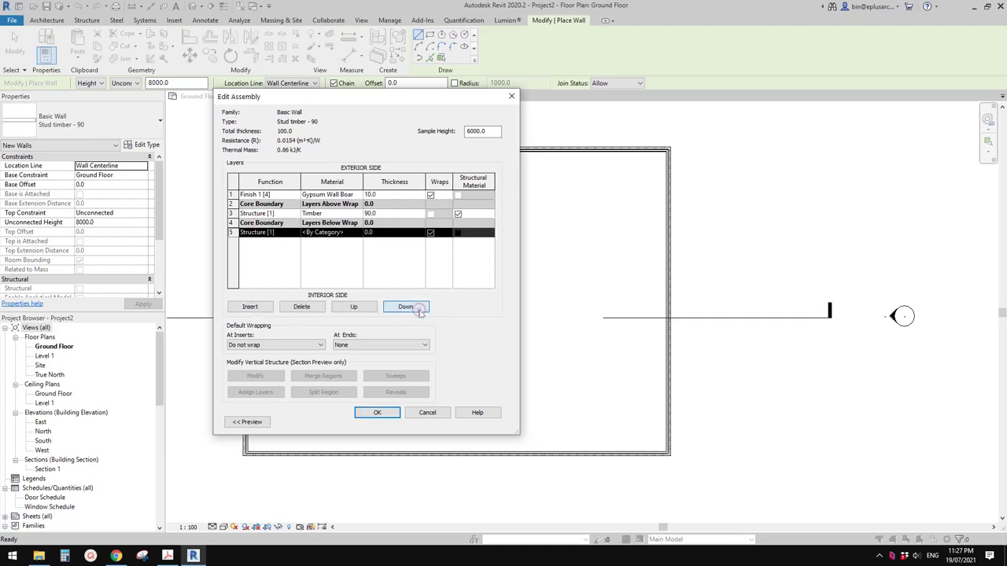
{"action": "left_click", "coordinate": [296, 233]}
{"action": "left_click", "coordinate": [257, 265]}
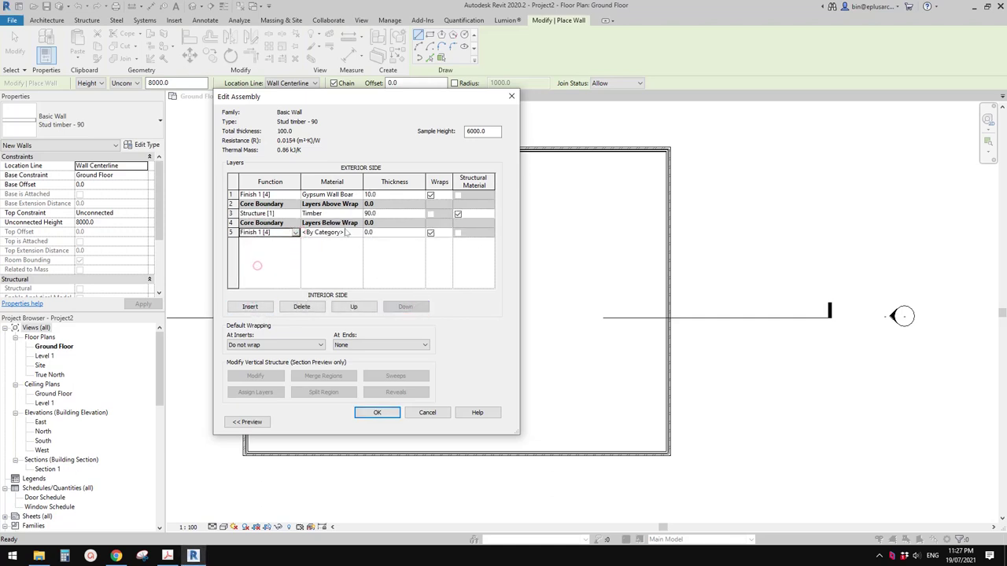
{"action": "left_click", "coordinate": [358, 234]}
{"action": "left_click", "coordinate": [359, 233]}
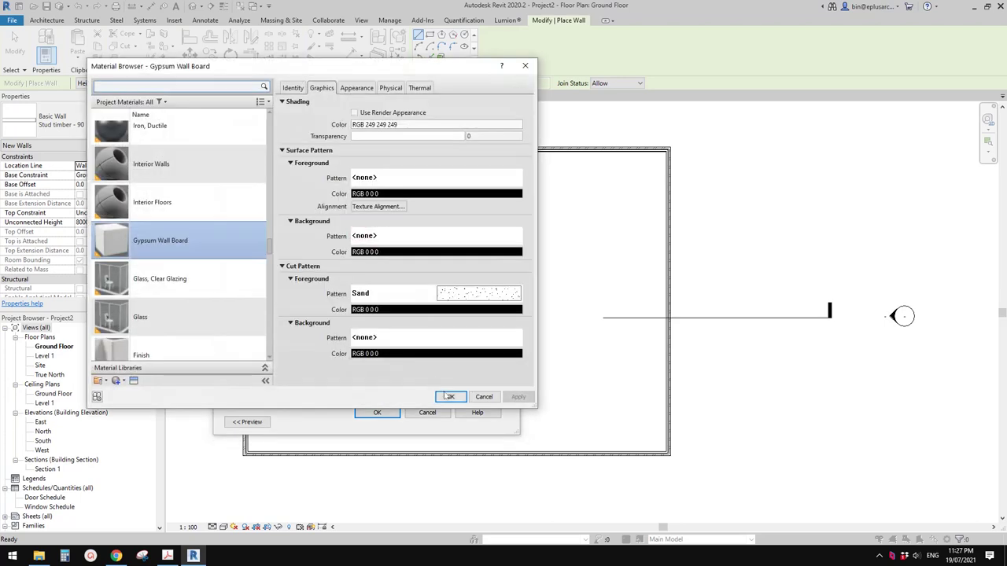
{"action": "left_click", "coordinate": [448, 396]}
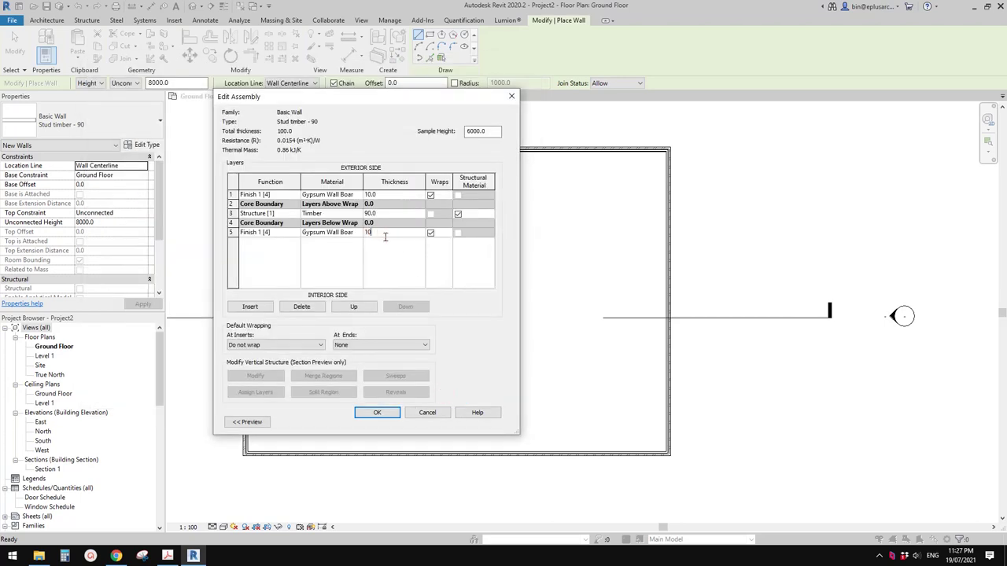
{"action": "left_click", "coordinate": [378, 413]}
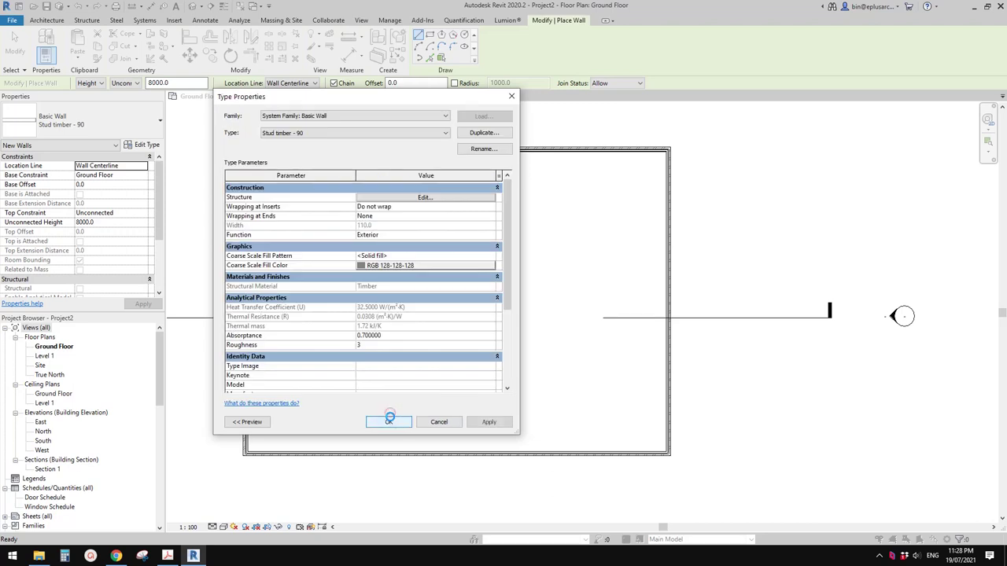
{"action": "left_click", "coordinate": [393, 422]}
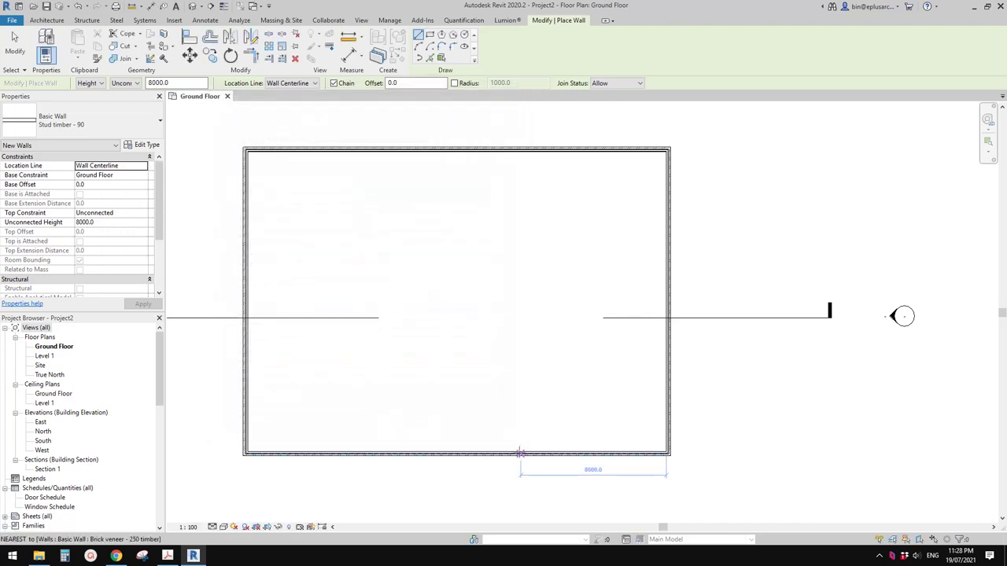
Draw a vertical Stud timber - 90 partition from the lower to the upper exterior wall, about 8645 mm from the right-hand wall.
{"action": "left_click", "coordinate": [518, 454]}
{"action": "left_click", "coordinate": [519, 149]}
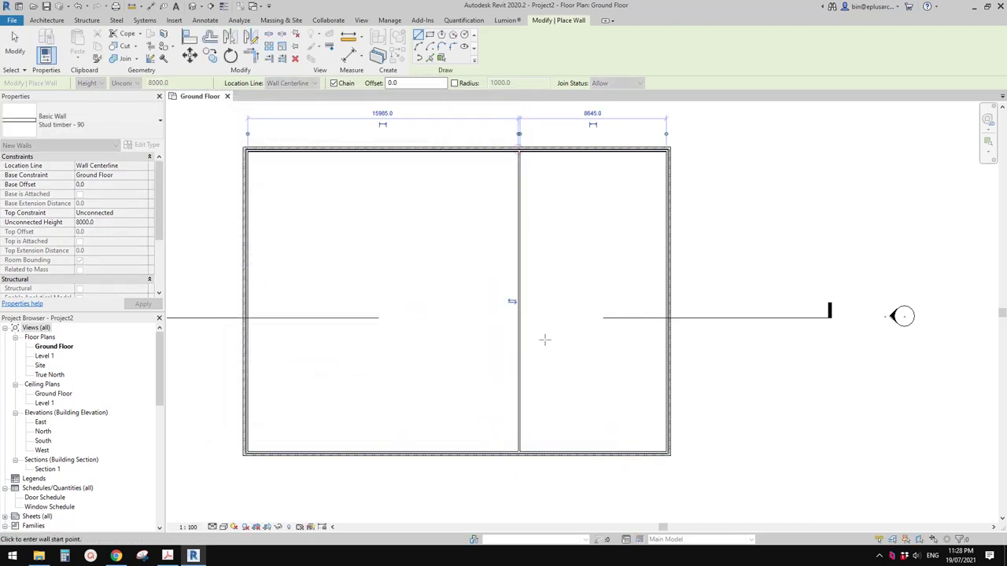
{"action": "key", "text": "Escape"}
{"action": "key", "text": "Escape"}
Examine the junction of the new partition with the lower exterior wall and briefly view the partition's type properties.
{"action": "scroll", "coordinate": [540, 425], "scroll_direction": "up", "scroll_amount": 1}
{"action": "scroll", "coordinate": [496, 429], "scroll_direction": "up", "scroll_amount": 4}
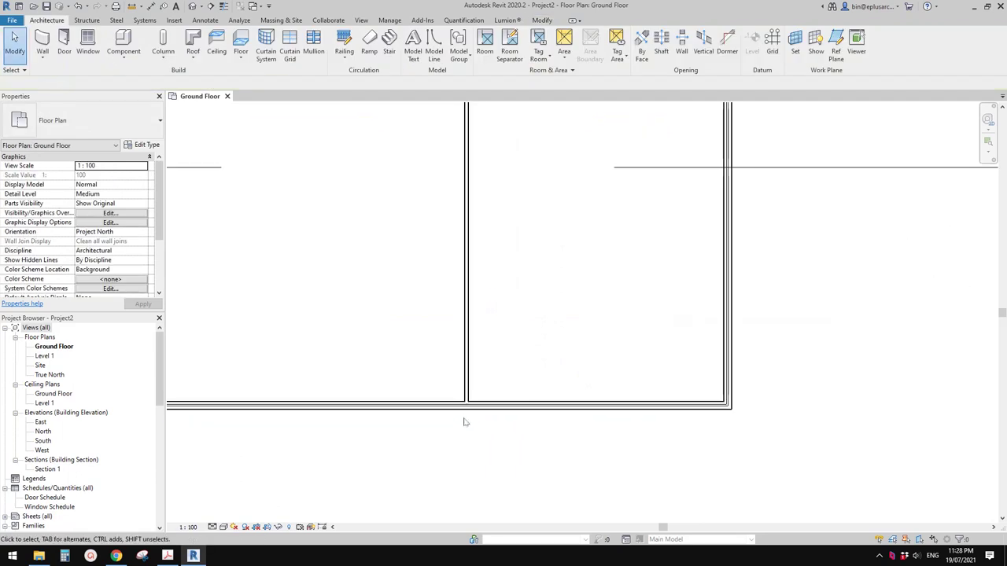
{"action": "scroll", "coordinate": [386, 362], "scroll_direction": "up", "scroll_amount": 1}
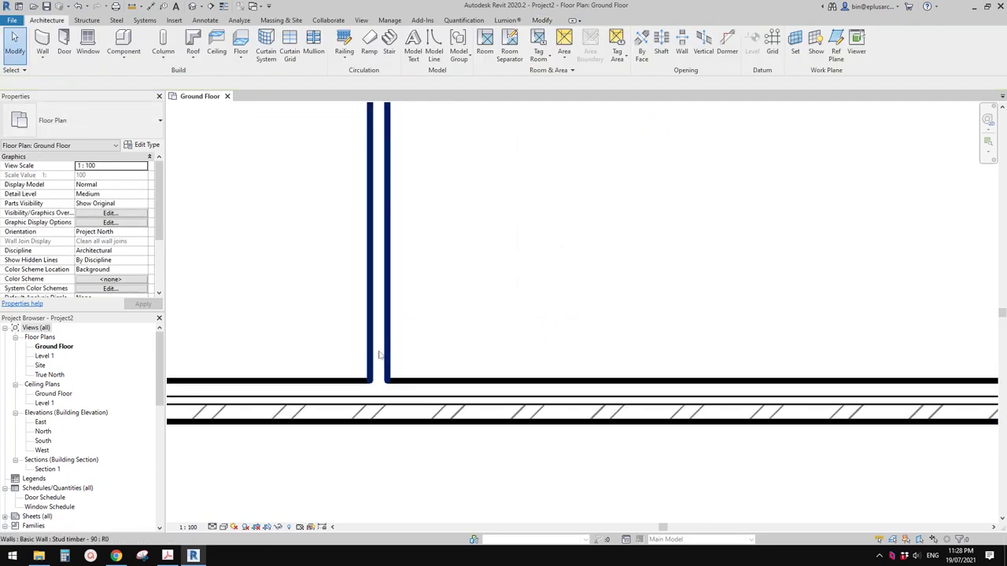
{"action": "left_click", "coordinate": [380, 350]}
{"action": "left_click", "coordinate": [132, 147]}
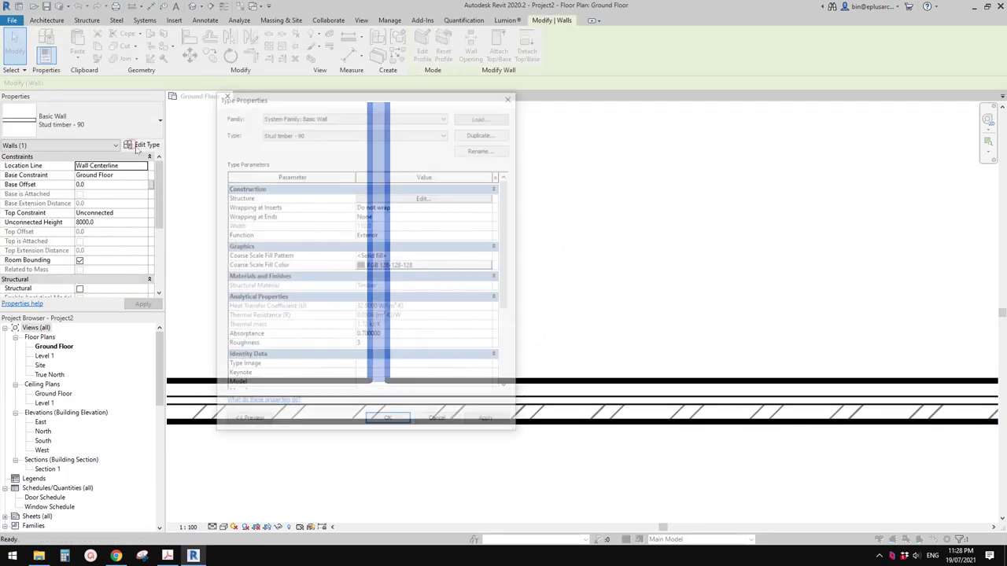
{"action": "key", "text": "Escape"}
{"action": "key", "text": "Escape"}
{"action": "middle_click_drag", "start_coordinate": [404, 361], "coordinate": [386, 346]}
{"action": "scroll", "coordinate": [388, 349], "scroll_direction": "up", "scroll_amount": 2}
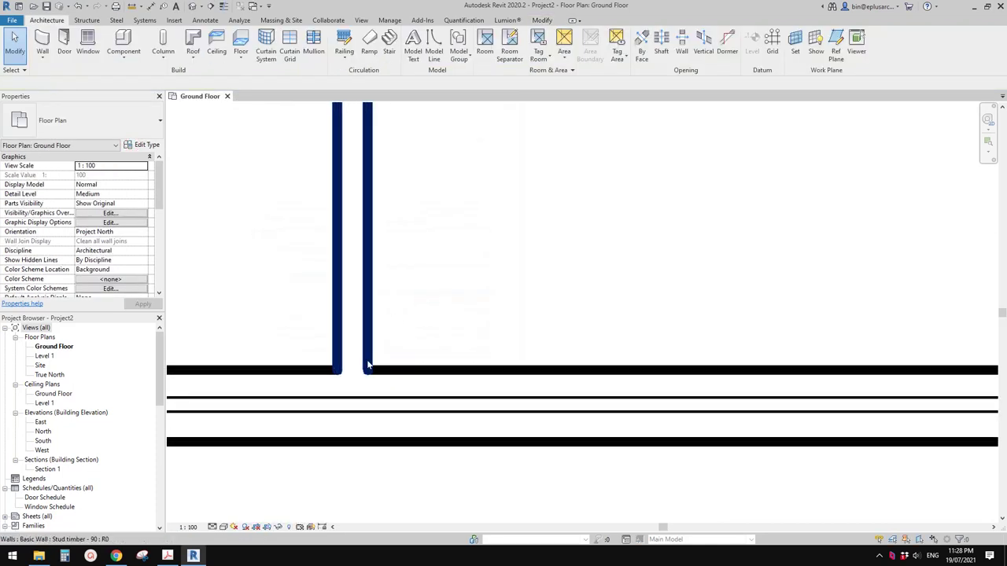
{"action": "scroll", "coordinate": [435, 400], "scroll_direction": "down", "scroll_amount": 1}
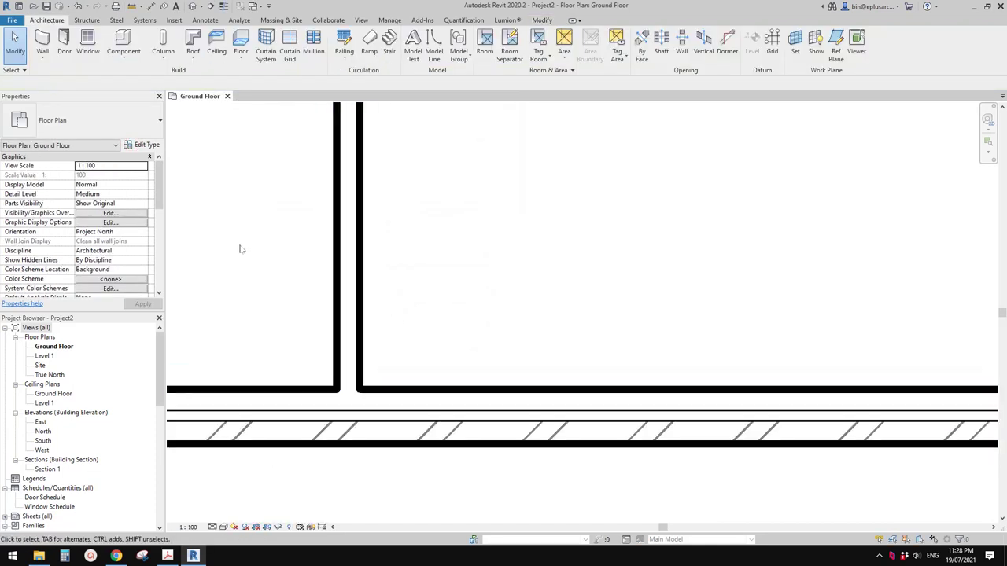
Set the Ground Floor plan's view scale to 1:10.
{"action": "left_click", "coordinate": [191, 528]}
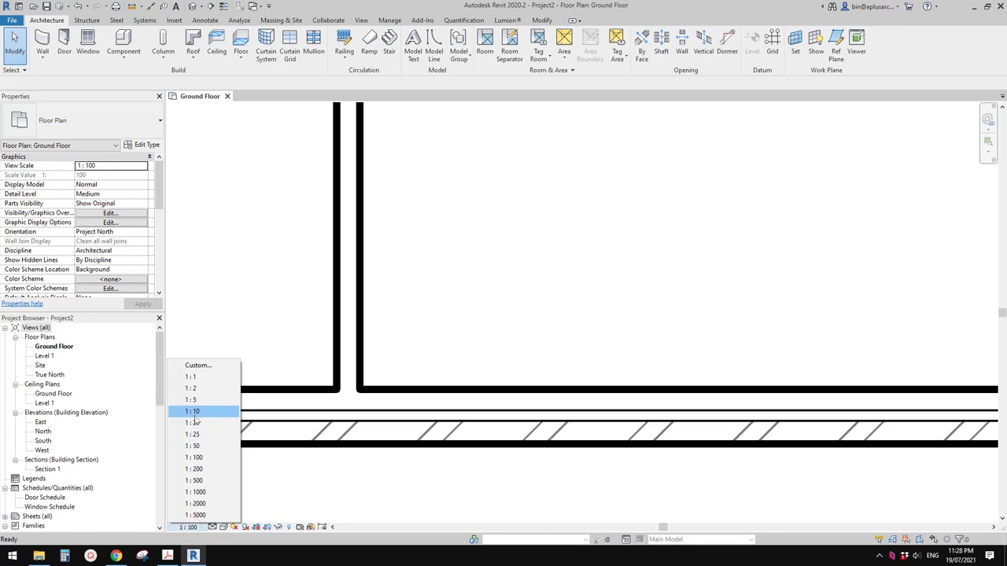
{"action": "left_click", "coordinate": [192, 411]}
{"action": "scroll", "coordinate": [364, 375], "scroll_direction": "up", "scroll_amount": 2}
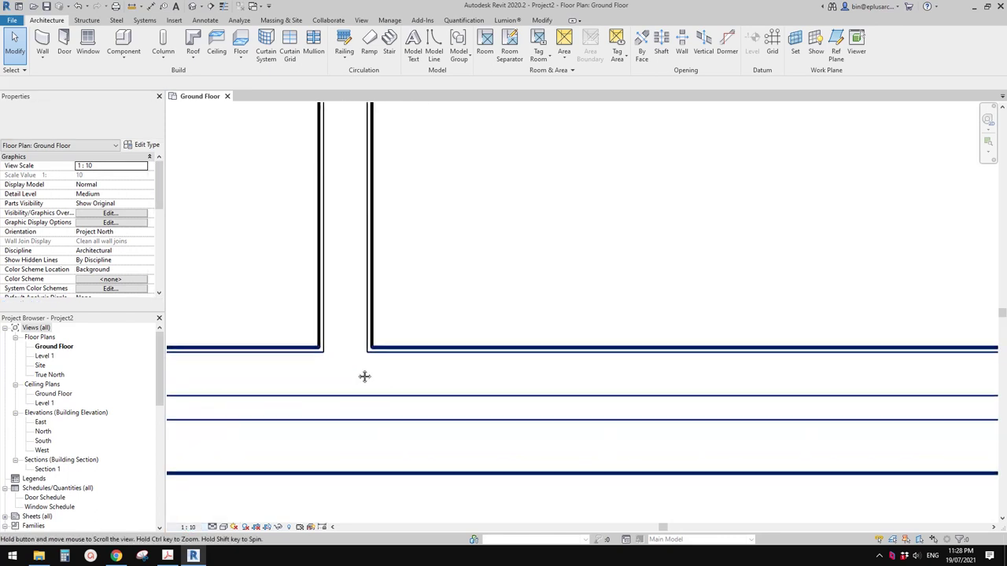
Review the layer structure of the partition's wall type without changing it.
{"action": "left_click", "coordinate": [350, 312]}
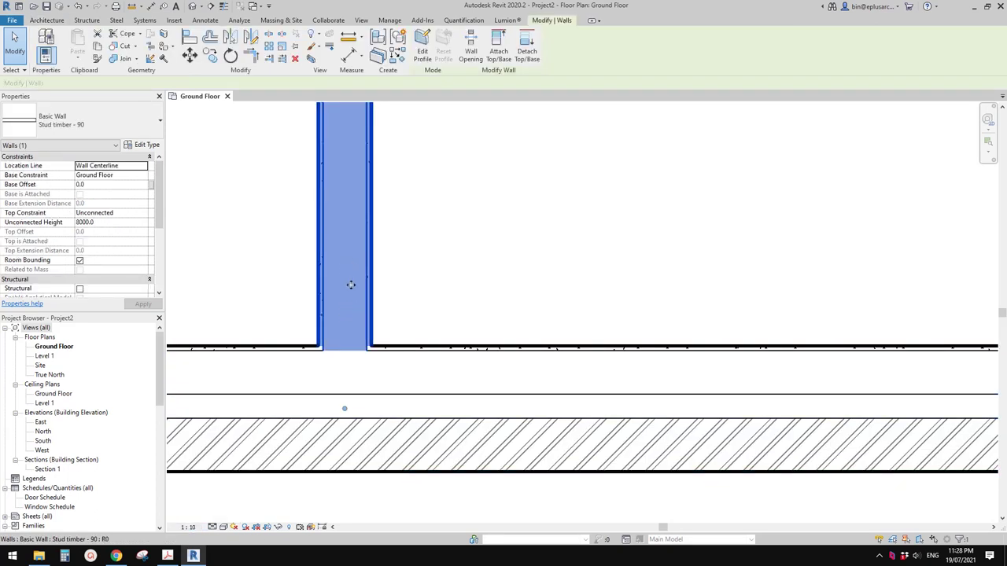
{"action": "left_click", "coordinate": [144, 146]}
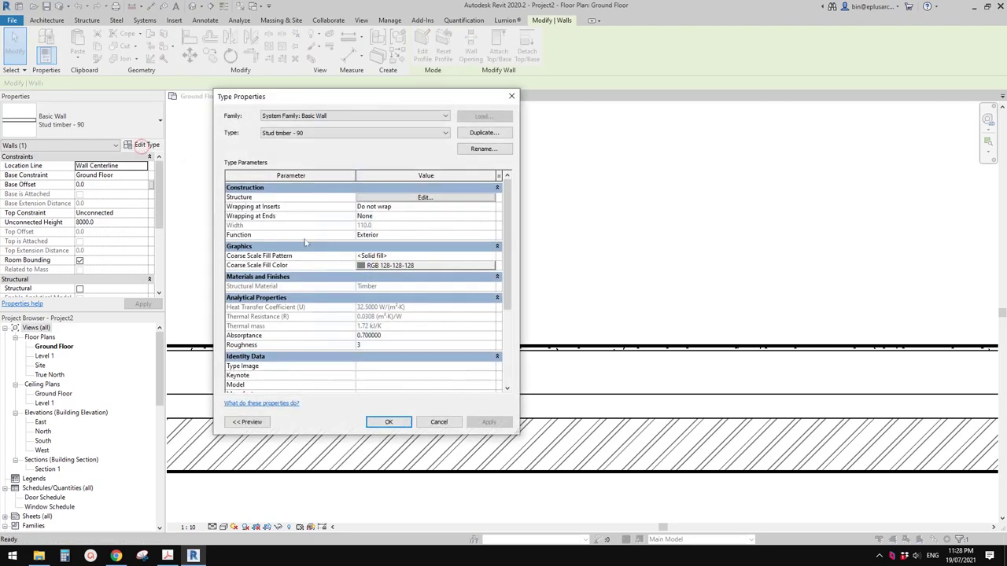
{"action": "left_click", "coordinate": [403, 197]}
{"action": "left_click", "coordinate": [376, 412]}
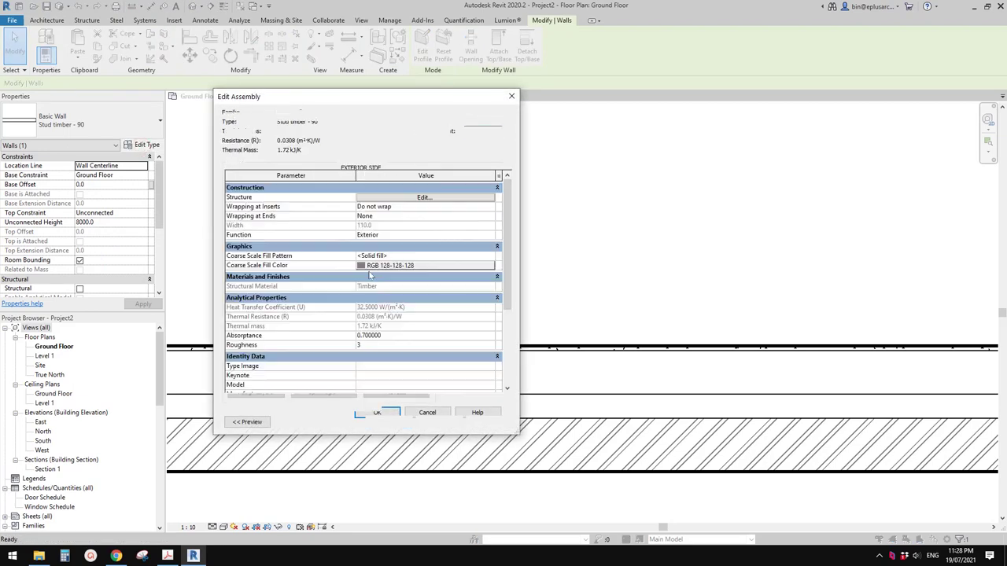
{"action": "left_click", "coordinate": [370, 413]}
Review the layer structure of the lower exterior brick veneer wall, close its properties and clear the selection.
{"action": "left_click", "coordinate": [490, 377]}
{"action": "left_click", "coordinate": [145, 146]}
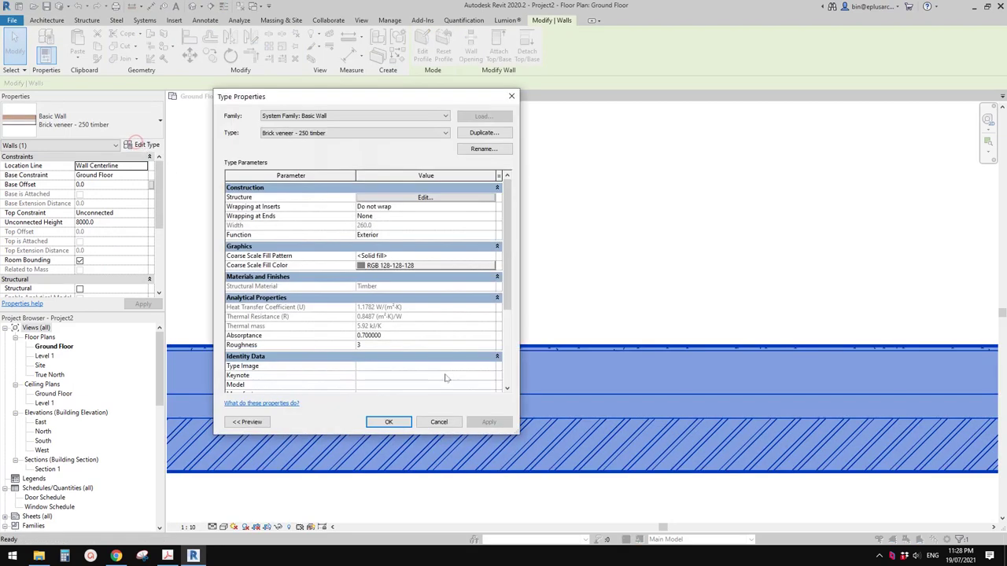
{"action": "left_click", "coordinate": [424, 197]}
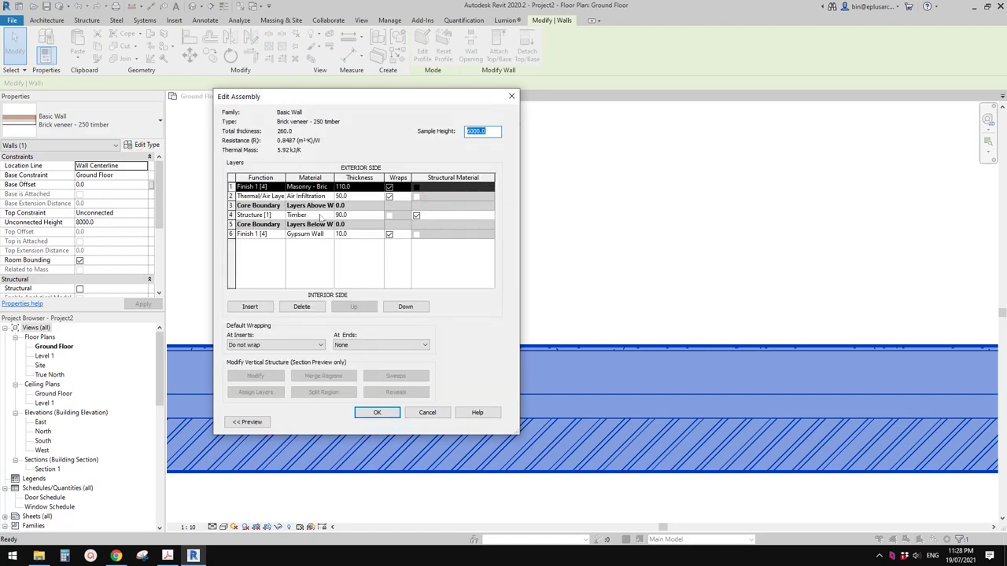
{"action": "left_click", "coordinate": [512, 98]}
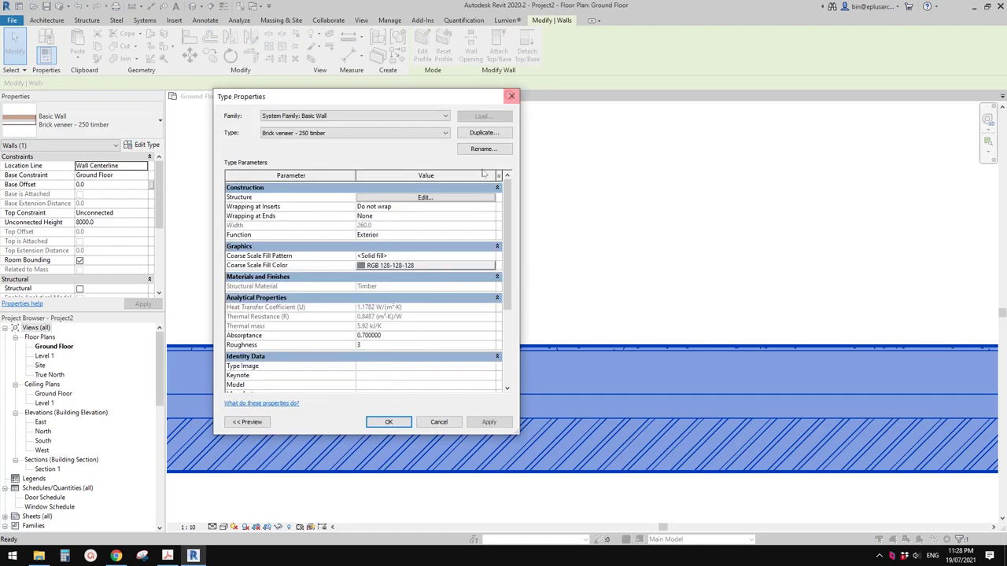
{"action": "left_click", "coordinate": [510, 97]}
{"action": "left_click", "coordinate": [427, 285]}
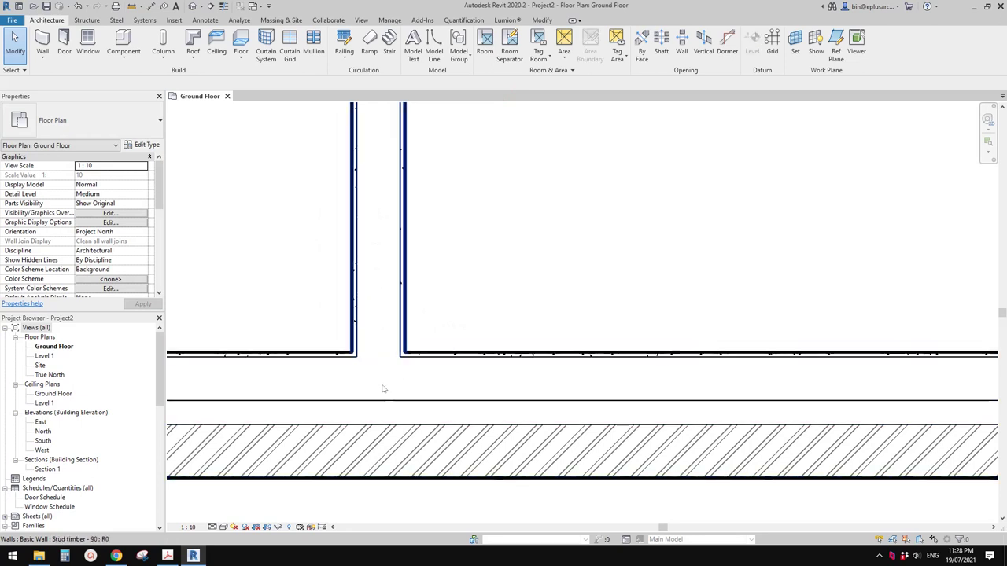
Examine how the gypsum and timber layers join at the partition's lower end, and look over the whole wall layout.
{"action": "scroll", "coordinate": [396, 372], "scroll_direction": "down", "scroll_amount": 1}
{"action": "middle_click_drag", "start_coordinate": [382, 375], "coordinate": [411, 366]}
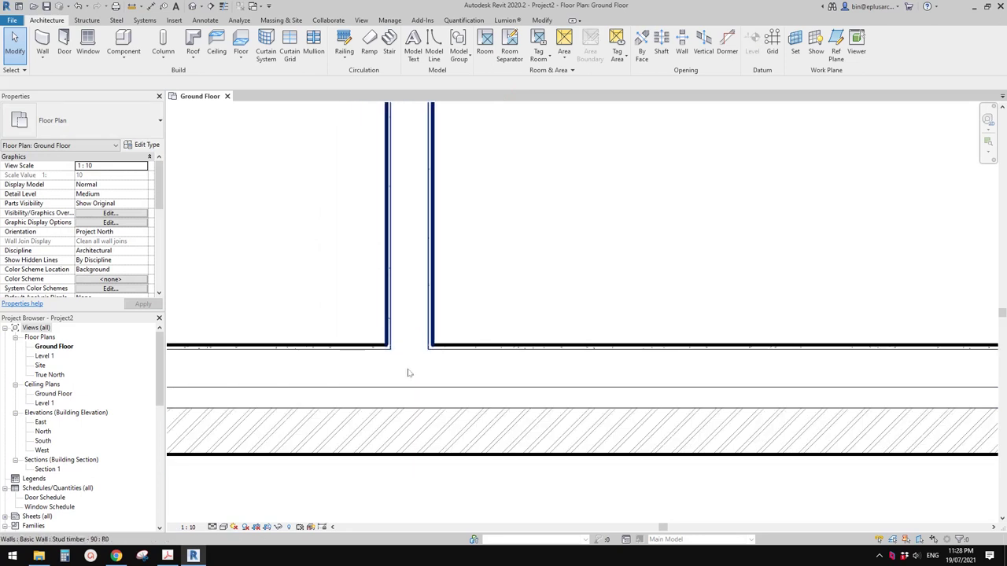
{"action": "scroll", "coordinate": [433, 354], "scroll_direction": "up", "scroll_amount": 3}
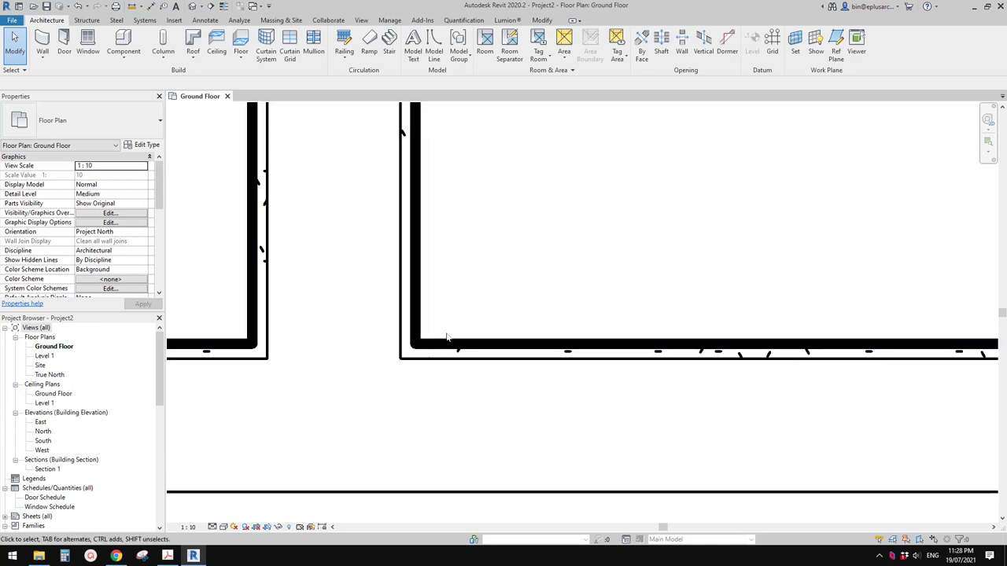
{"action": "scroll", "coordinate": [446, 337], "scroll_direction": "down", "scroll_amount": 6}
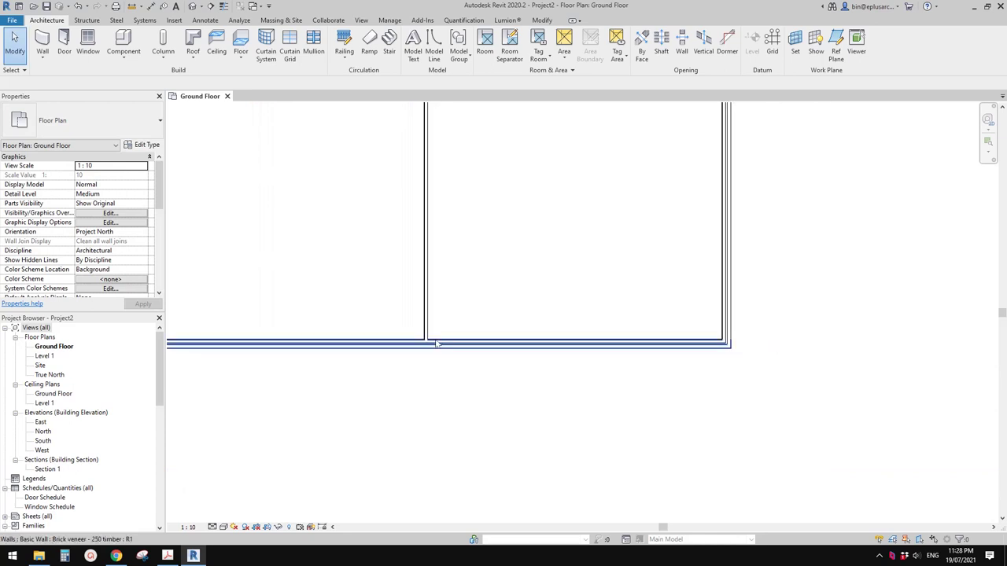
{"action": "middle_click_drag", "start_coordinate": [431, 343], "coordinate": [380, 366]}
{"action": "middle_click_drag", "start_coordinate": [496, 291], "coordinate": [469, 383]}
{"action": "scroll", "coordinate": [477, 342], "scroll_direction": "down", "scroll_amount": 2}
{"action": "scroll", "coordinate": [406, 249], "scroll_direction": "up", "scroll_amount": 3}
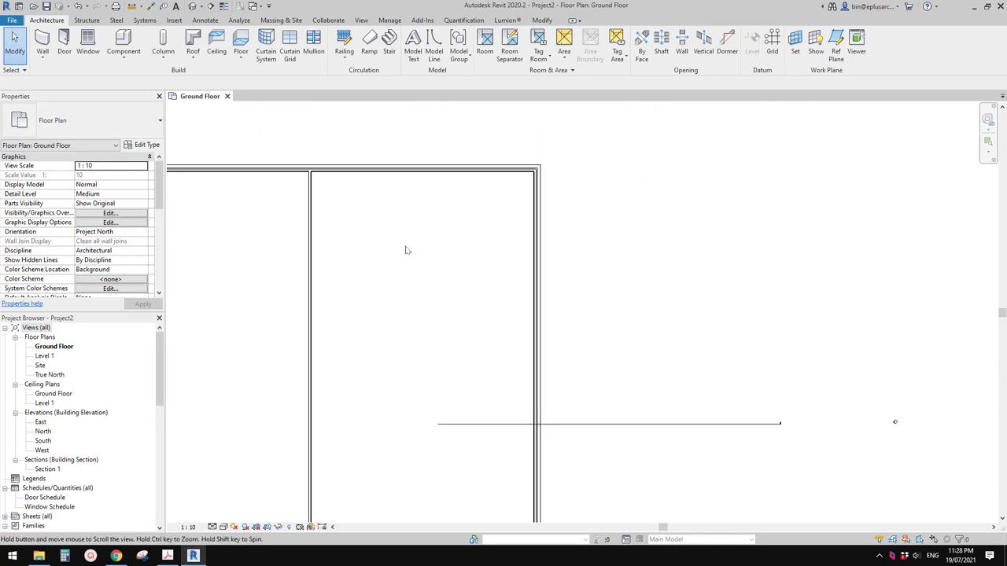
{"action": "middle_click_drag", "start_coordinate": [406, 249], "coordinate": [496, 191]}
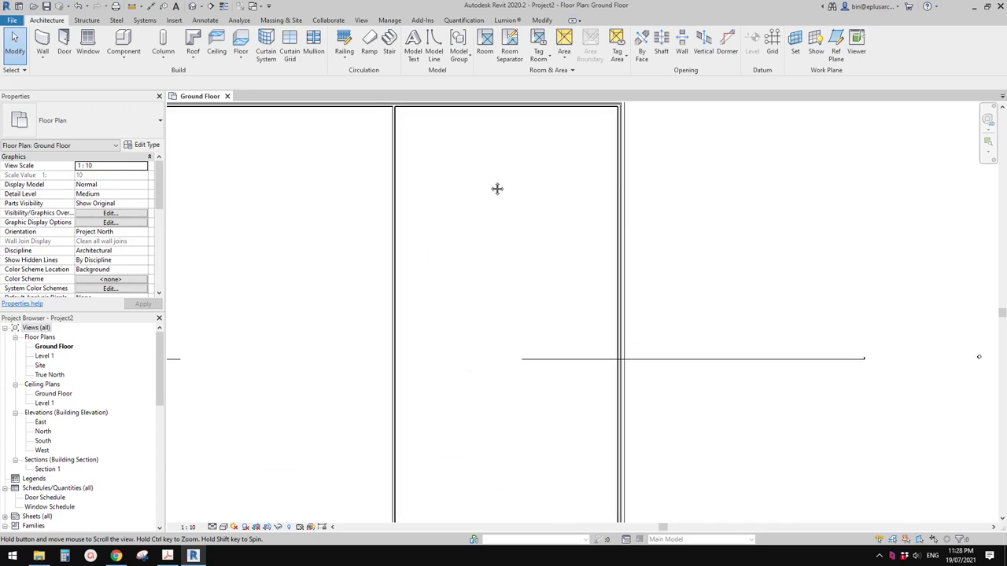
{"action": "scroll", "coordinate": [459, 280], "scroll_direction": "up", "scroll_amount": 1}
{"action": "scroll", "coordinate": [460, 280], "scroll_direction": "down", "scroll_amount": 2}
{"action": "scroll", "coordinate": [550, 323], "scroll_direction": "up", "scroll_amount": 1}
{"action": "left_click", "coordinate": [579, 322]}
{"action": "scroll", "coordinate": [520, 330], "scroll_direction": "down", "scroll_amount": 1}
{"action": "middle_click_drag", "start_coordinate": [521, 331], "coordinate": [636, 323]}
{"action": "key", "text": "Escape"}
Return the Ground Floor plan's view scale to 1:100.
{"action": "left_click", "coordinate": [193, 528]}
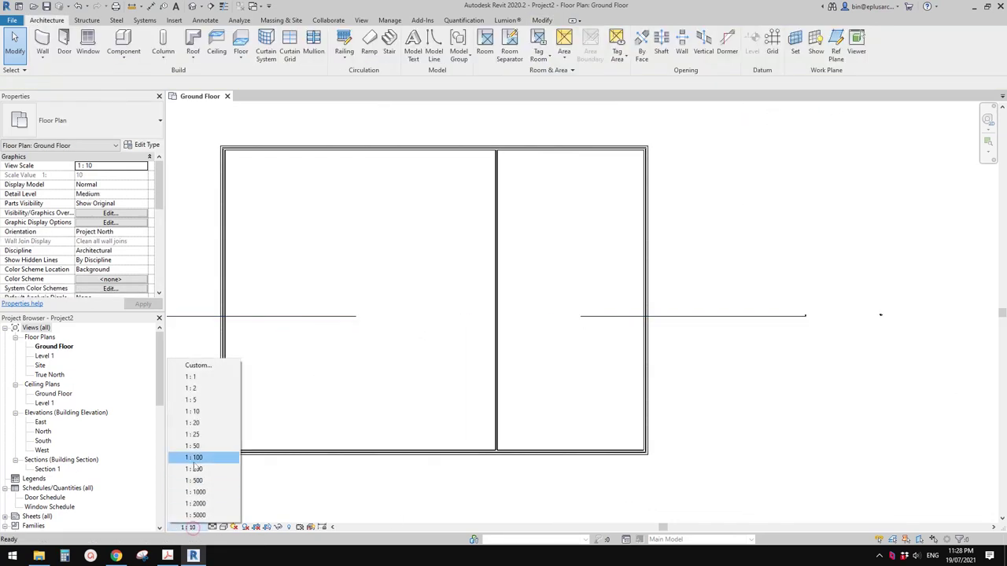
{"action": "left_click", "coordinate": [194, 458]}
{"action": "scroll", "coordinate": [391, 353], "scroll_direction": "down", "scroll_amount": 1}
{"action": "middle_click_drag", "start_coordinate": [397, 353], "coordinate": [441, 336]}
Open the building section view from its section line in the Ground Floor plan.
{"action": "left_click", "coordinate": [689, 304]}
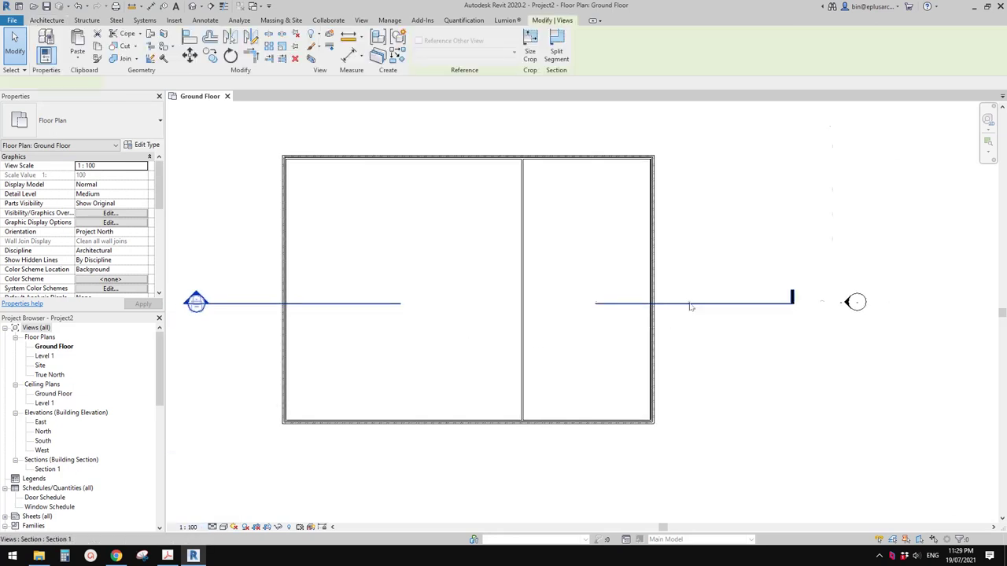
{"action": "right_click", "coordinate": [689, 303]}
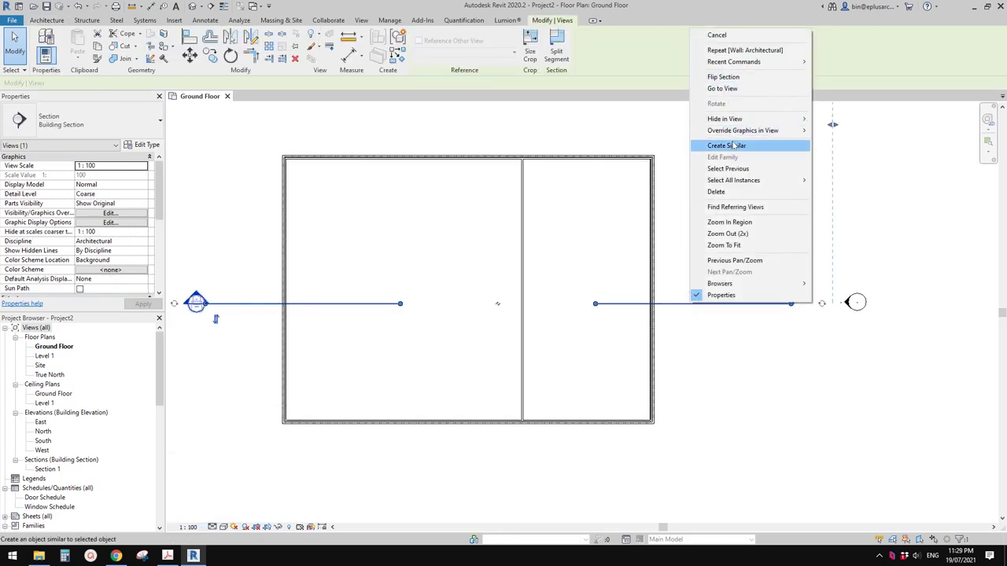
{"action": "left_click", "coordinate": [725, 89]}
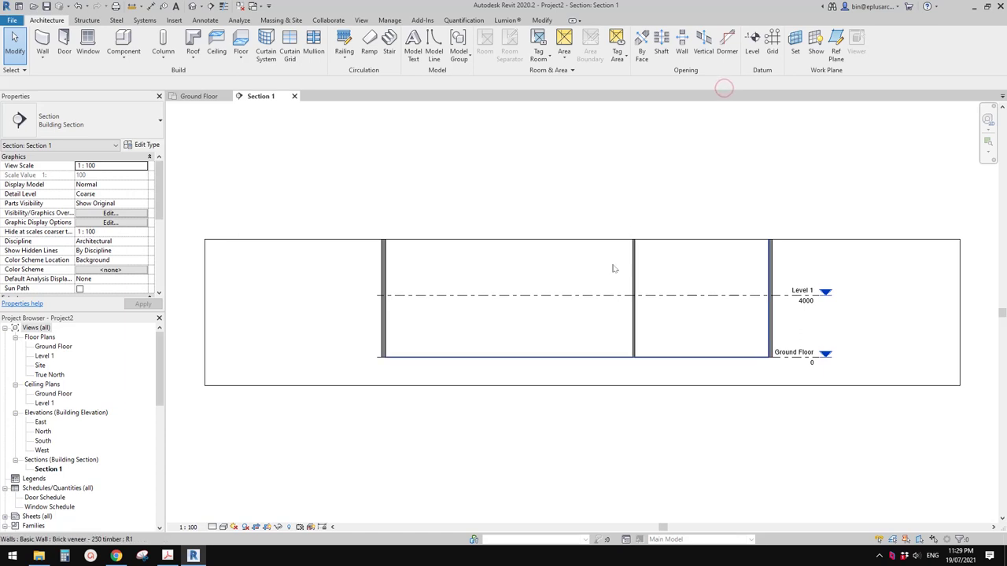
Extend the section's crop region upward past the tops of the walls, and clear the selection.
{"action": "left_click", "coordinate": [572, 247]}
{"action": "middle_click_drag", "start_coordinate": [573, 244], "coordinate": [557, 257]}
{"action": "left_click_drag", "start_coordinate": [533, 258], "coordinate": [536, 160]}
{"action": "middle_click_drag", "start_coordinate": [733, 327], "coordinate": [605, 296]}
{"action": "scroll", "coordinate": [586, 333], "scroll_direction": "up", "scroll_amount": 3}
{"action": "scroll", "coordinate": [583, 338], "scroll_direction": "down", "scroll_amount": 2}
{"action": "middle_click_drag", "start_coordinate": [550, 342], "coordinate": [647, 319]}
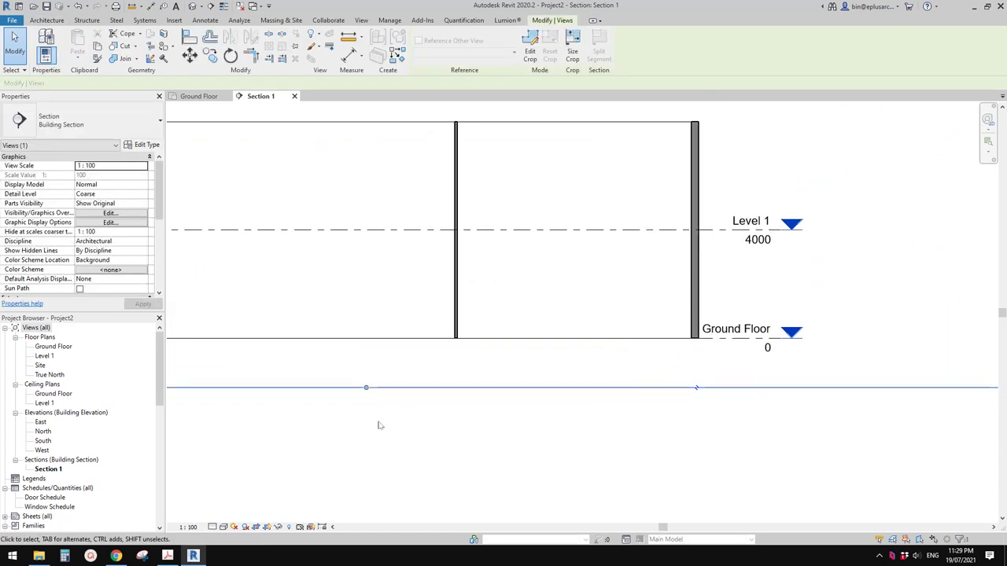
{"action": "left_click", "coordinate": [380, 425]}
Set the section view's detail level to Medium.
{"action": "middle_click_drag", "start_coordinate": [694, 341], "coordinate": [642, 360]}
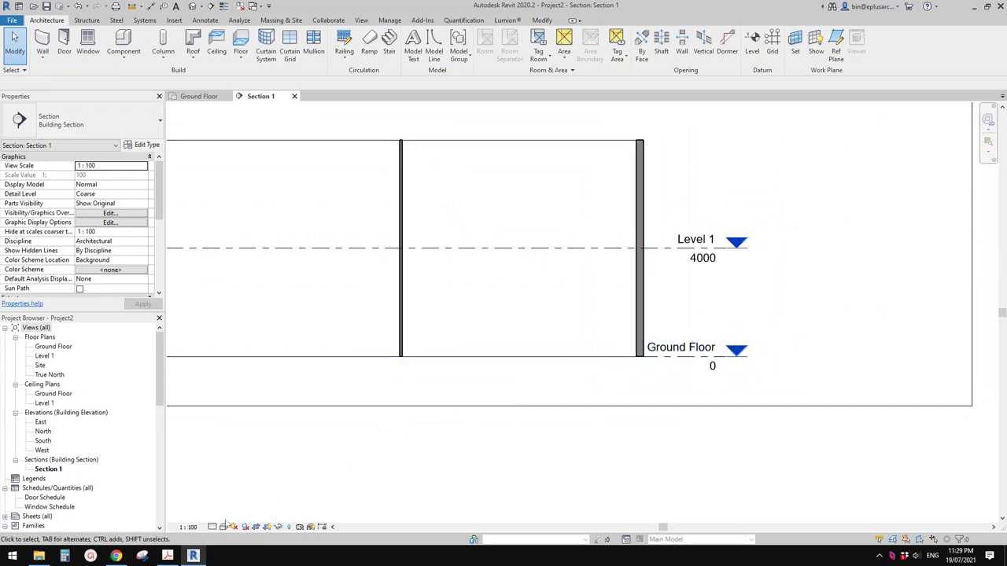
{"action": "left_click", "coordinate": [212, 527]}
{"action": "left_click", "coordinate": [229, 506]}
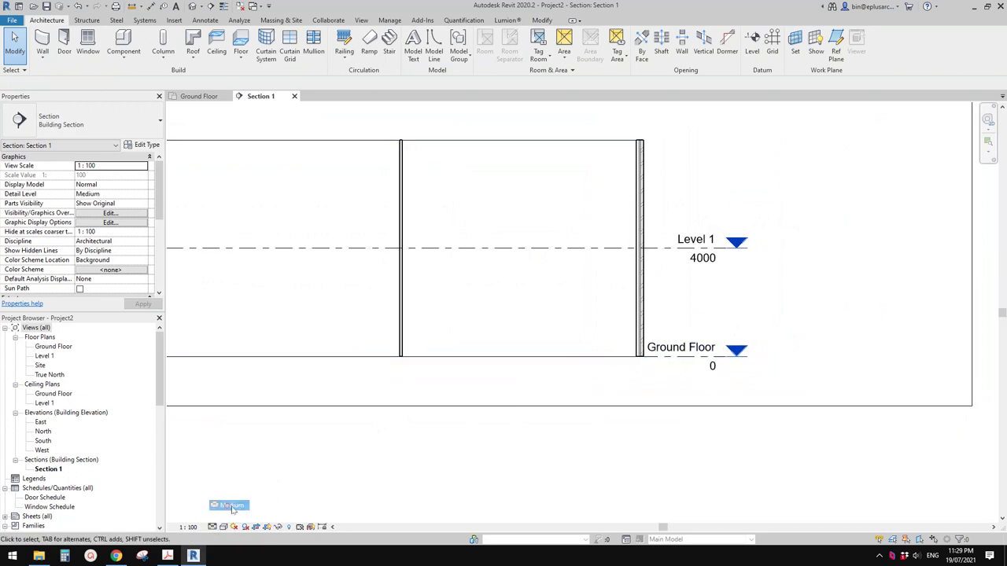
Examine the brick veneer wall's layers at its base in the section, switching thin lines on and off.
{"action": "scroll", "coordinate": [640, 358], "scroll_direction": "up", "scroll_amount": 4}
{"action": "scroll", "coordinate": [541, 367], "scroll_direction": "up", "scroll_amount": 2}
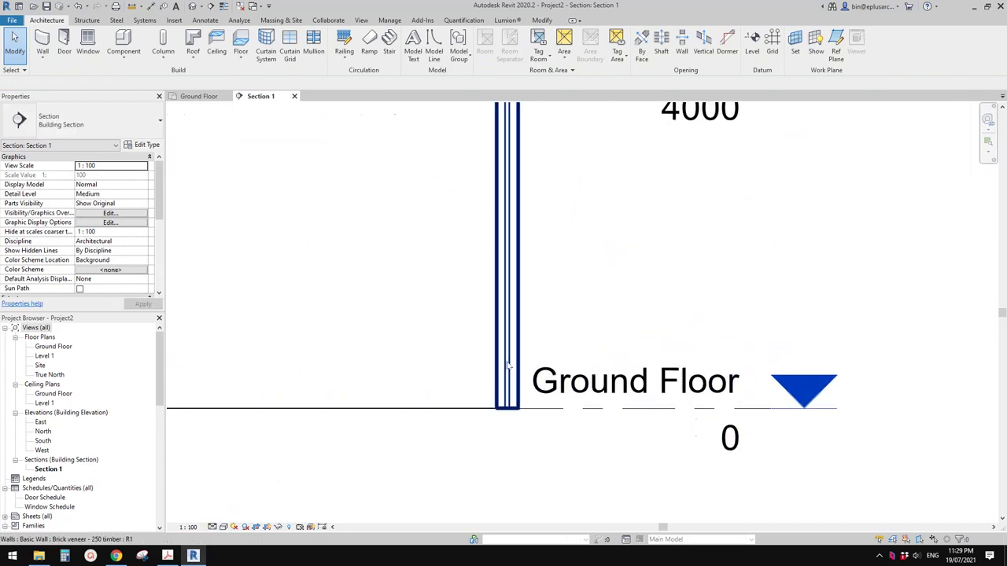
{"action": "scroll", "coordinate": [437, 448], "scroll_direction": "up", "scroll_amount": 2}
{"action": "middle_click_drag", "start_coordinate": [432, 441], "coordinate": [382, 433]}
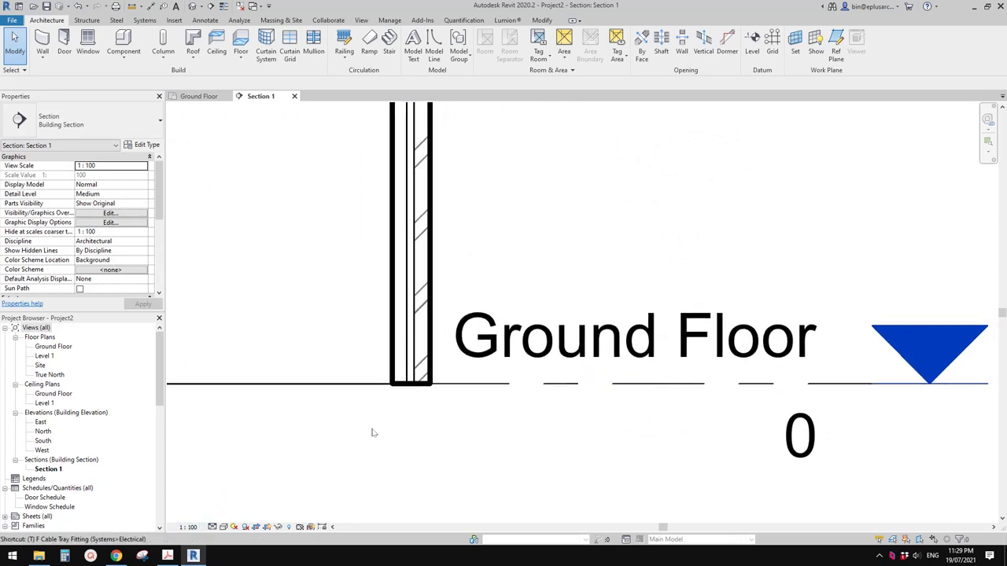
{"action": "scroll", "coordinate": [398, 377], "scroll_direction": "up", "scroll_amount": 5}
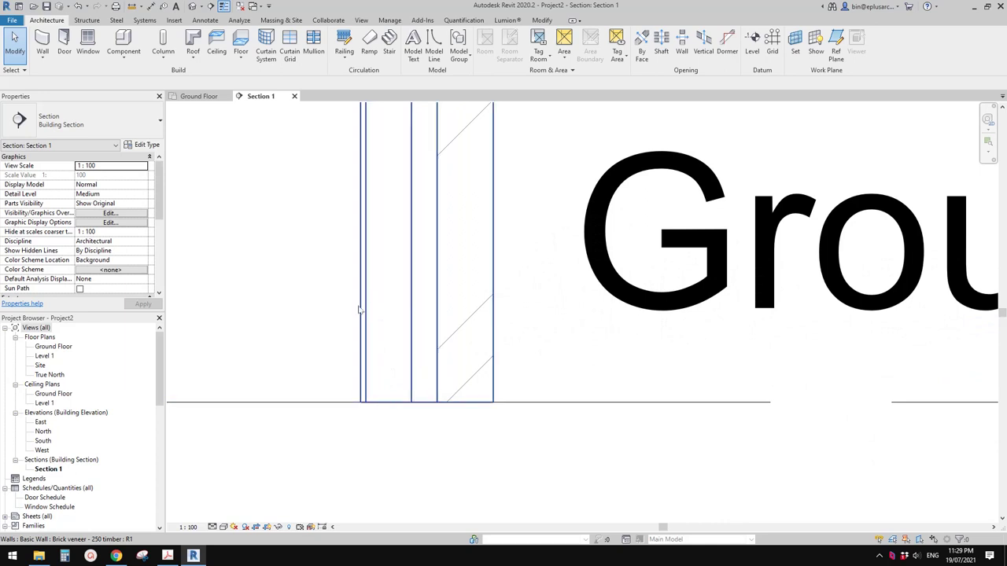
{"action": "scroll", "coordinate": [356, 376], "scroll_direction": "down", "scroll_amount": 1}
{"action": "middle_click_drag", "start_coordinate": [344, 382], "coordinate": [404, 388]}
{"action": "key", "text": "t"}
{"action": "key", "text": "l"}
{"action": "scroll", "coordinate": [403, 387], "scroll_direction": "down", "scroll_amount": 2}
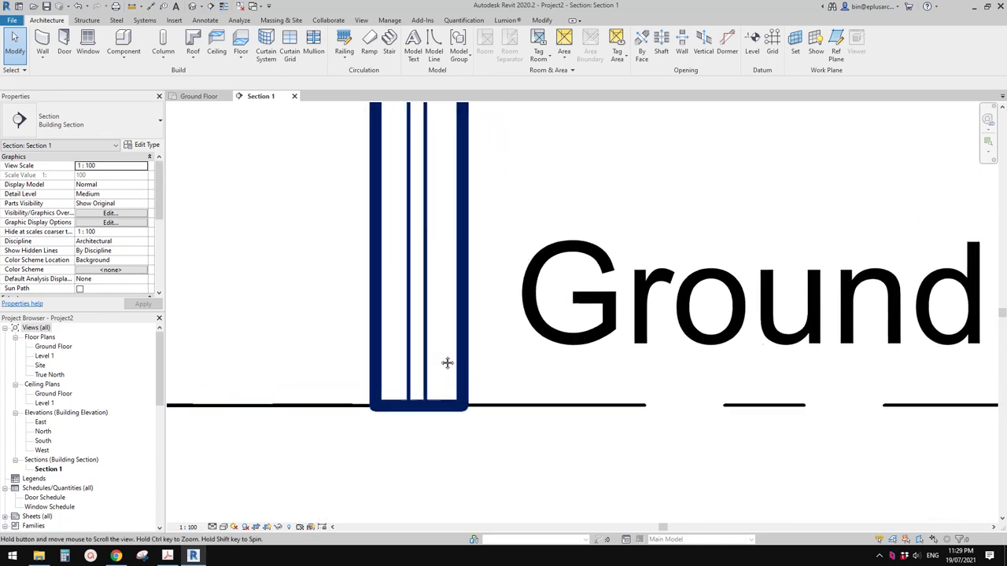
Set the section's view scale to 1:20 and inspect the brick veneer wall's layers near the Ground Floor level.
{"action": "left_click", "coordinate": [189, 527]}
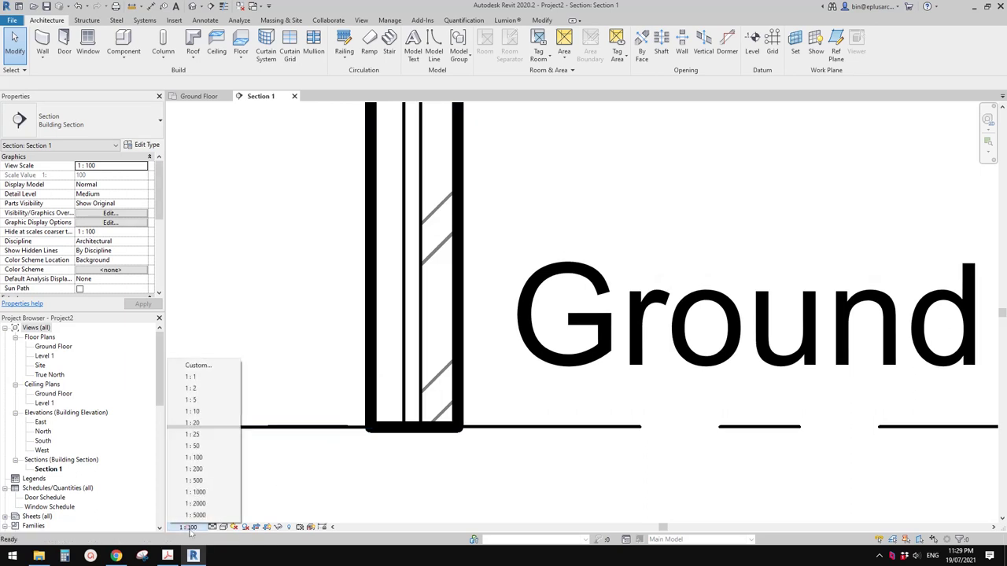
{"action": "left_click", "coordinate": [193, 422]}
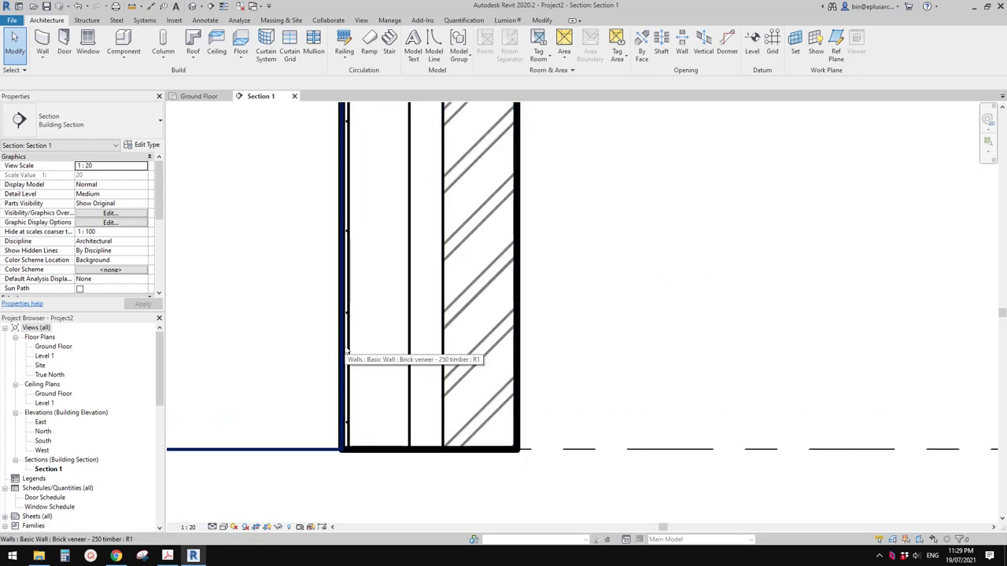
{"action": "scroll", "coordinate": [313, 417], "scroll_direction": "down", "scroll_amount": 4}
{"action": "left_click", "coordinate": [189, 527]}
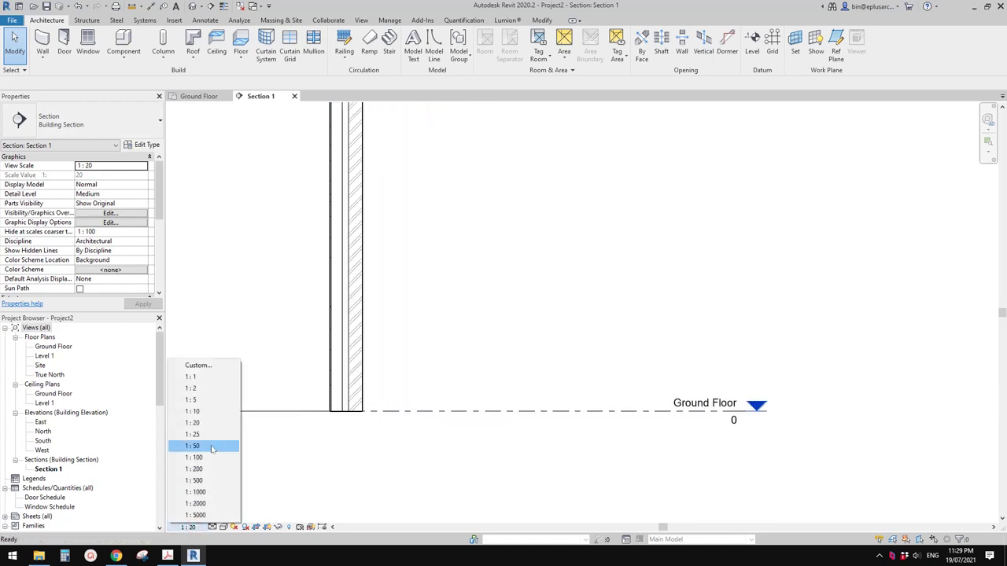
{"action": "left_click", "coordinate": [391, 459]}
{"action": "scroll", "coordinate": [364, 459], "scroll_direction": "down", "scroll_amount": 1}
{"action": "middle_click_drag", "start_coordinate": [364, 458], "coordinate": [464, 435]}
{"action": "middle_click_drag", "start_coordinate": [459, 400], "coordinate": [466, 407]}
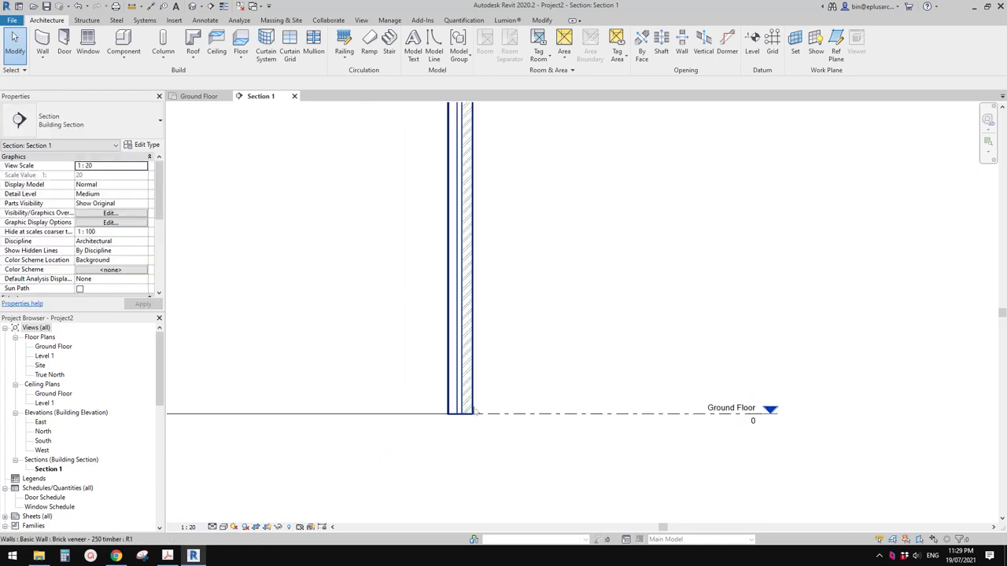
{"action": "scroll", "coordinate": [466, 408], "scroll_direction": "down", "scroll_amount": 3}
{"action": "scroll", "coordinate": [466, 408], "scroll_direction": "up", "scroll_amount": 5}
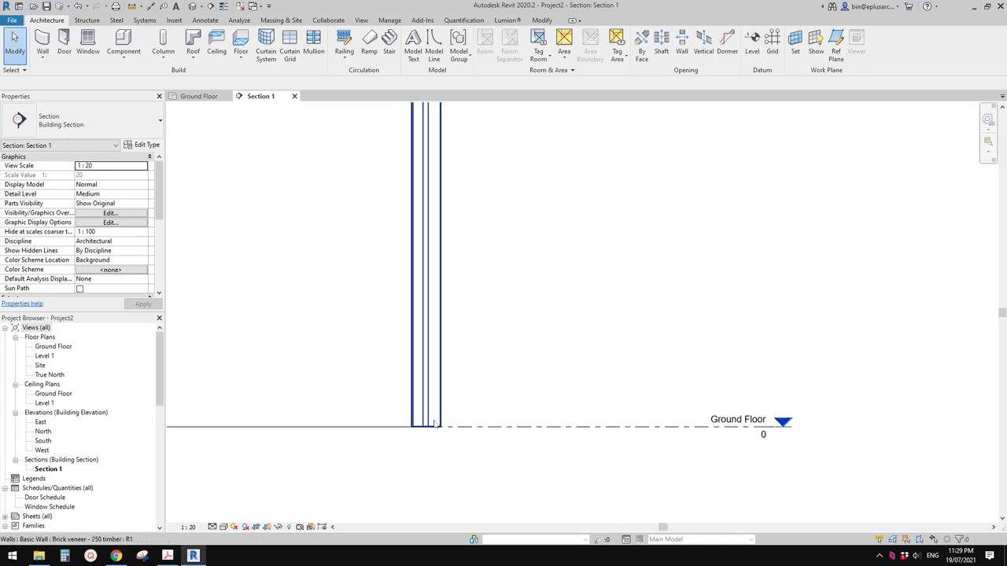
Try the section at a 1:50 view scale and return it to 1:20.
{"action": "left_click", "coordinate": [187, 529]}
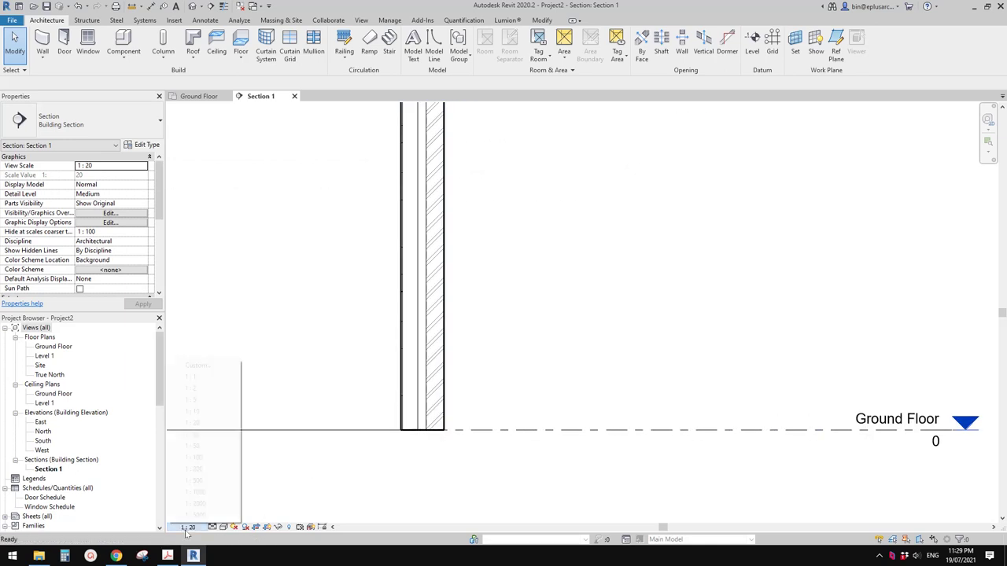
{"action": "left_click", "coordinate": [198, 446]}
{"action": "scroll", "coordinate": [413, 423], "scroll_direction": "up", "scroll_amount": 2}
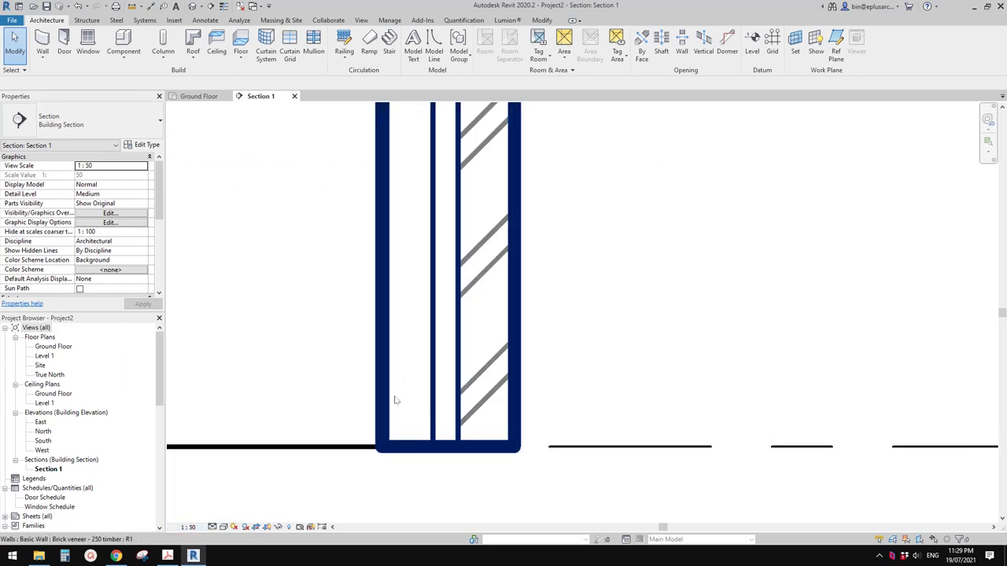
{"action": "left_click", "coordinate": [198, 527]}
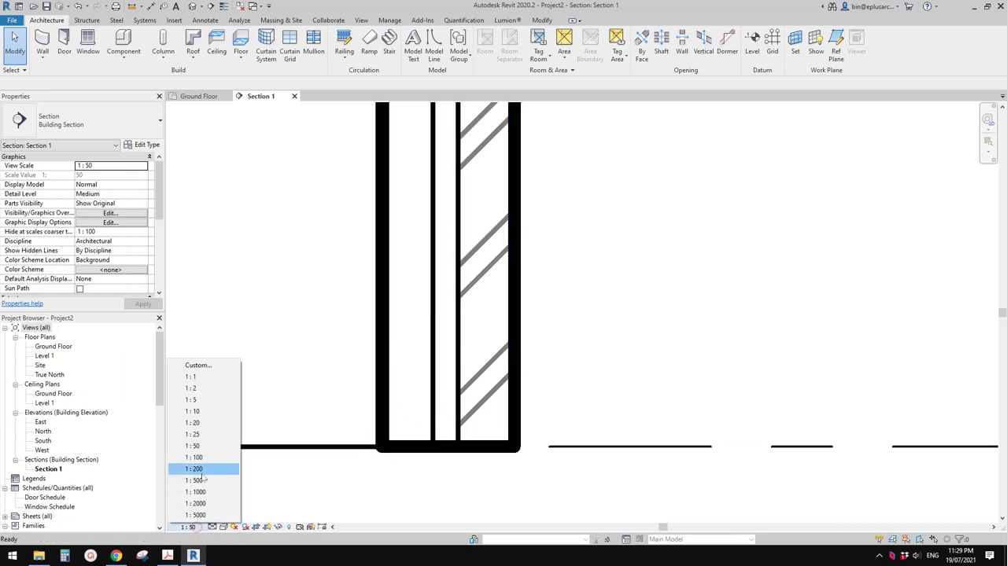
{"action": "left_click", "coordinate": [201, 425]}
Look over the partition and exterior walls across the whole section, including the Ground Floor and Level 1 lines.
{"action": "scroll", "coordinate": [368, 424], "scroll_direction": "down", "scroll_amount": 5}
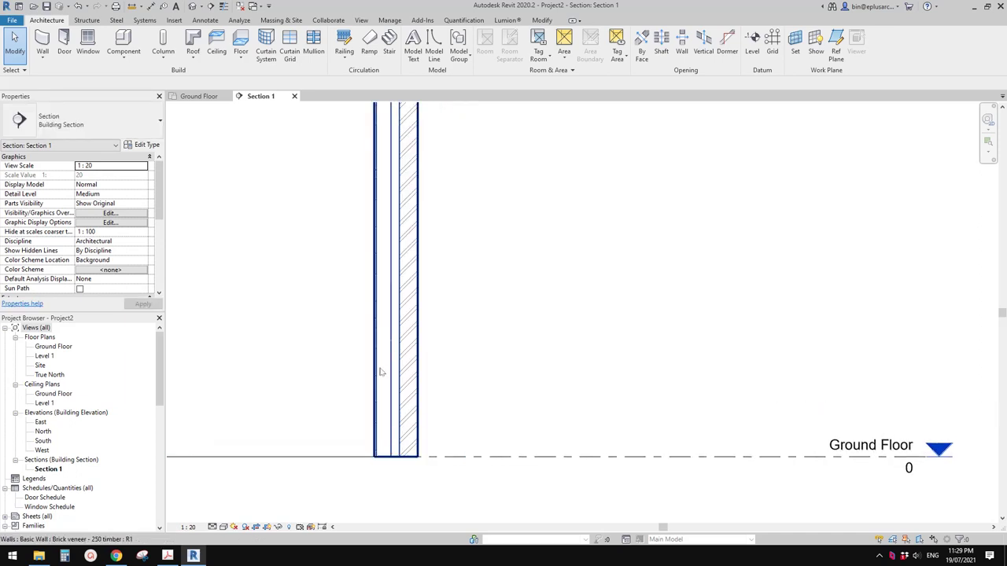
{"action": "scroll", "coordinate": [381, 380], "scroll_direction": "down", "scroll_amount": 6}
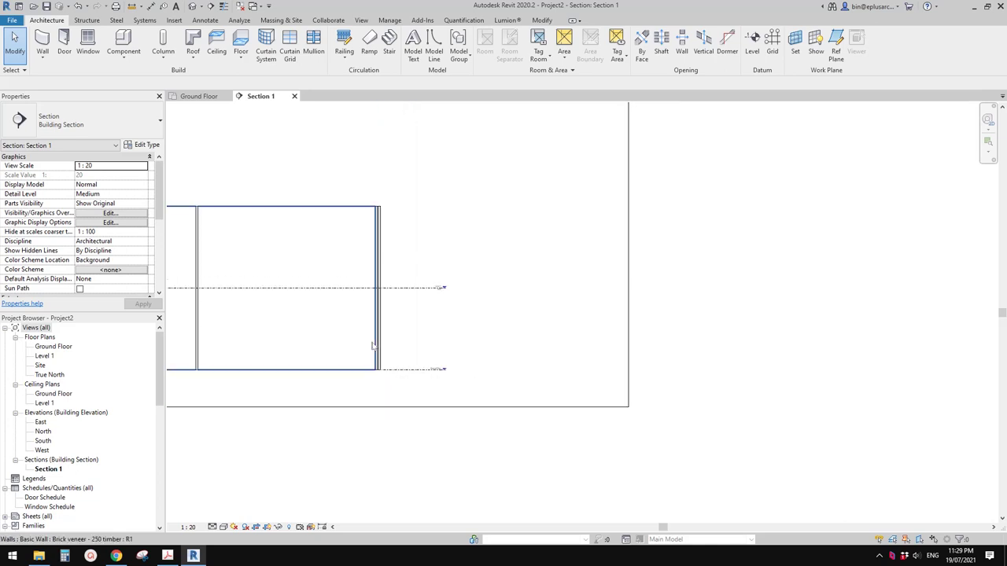
{"action": "middle_click_drag", "start_coordinate": [338, 348], "coordinate": [543, 303]}
{"action": "scroll", "coordinate": [413, 318], "scroll_direction": "up", "scroll_amount": 1}
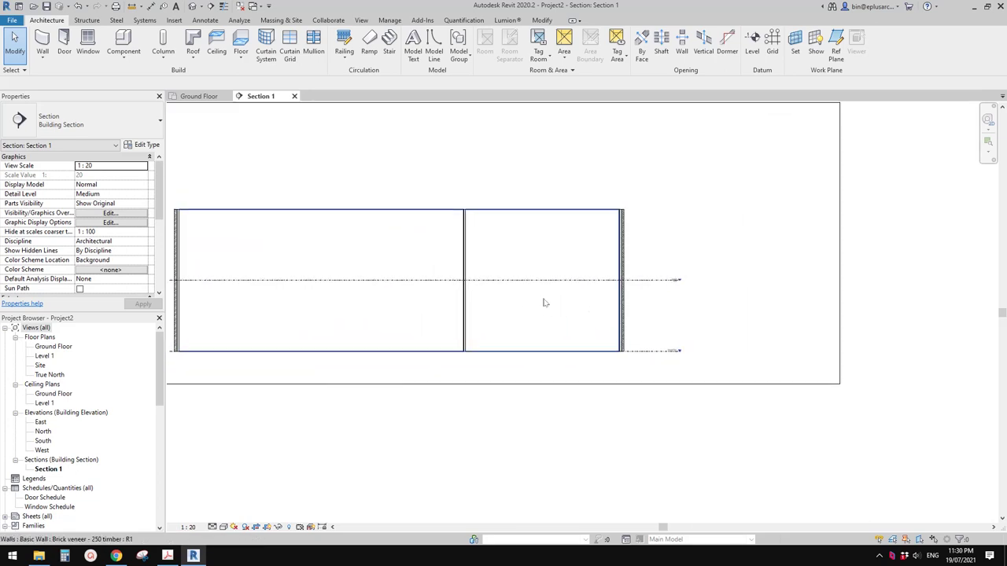
{"action": "scroll", "coordinate": [604, 293], "scroll_direction": "up", "scroll_amount": 2}
{"action": "middle_click_drag", "start_coordinate": [361, 236], "coordinate": [412, 240]}
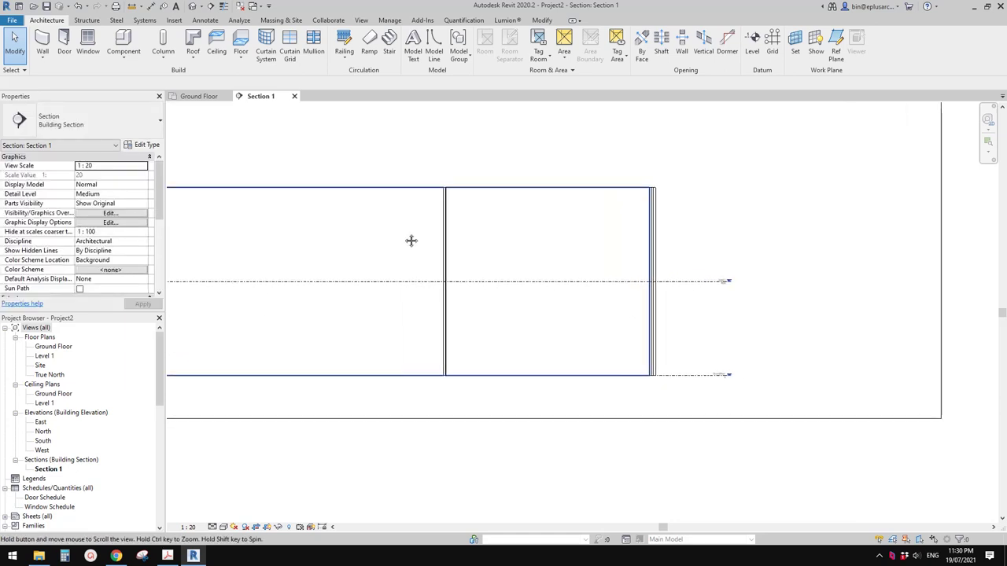
{"action": "middle_click_drag", "start_coordinate": [527, 382], "coordinate": [507, 368]}
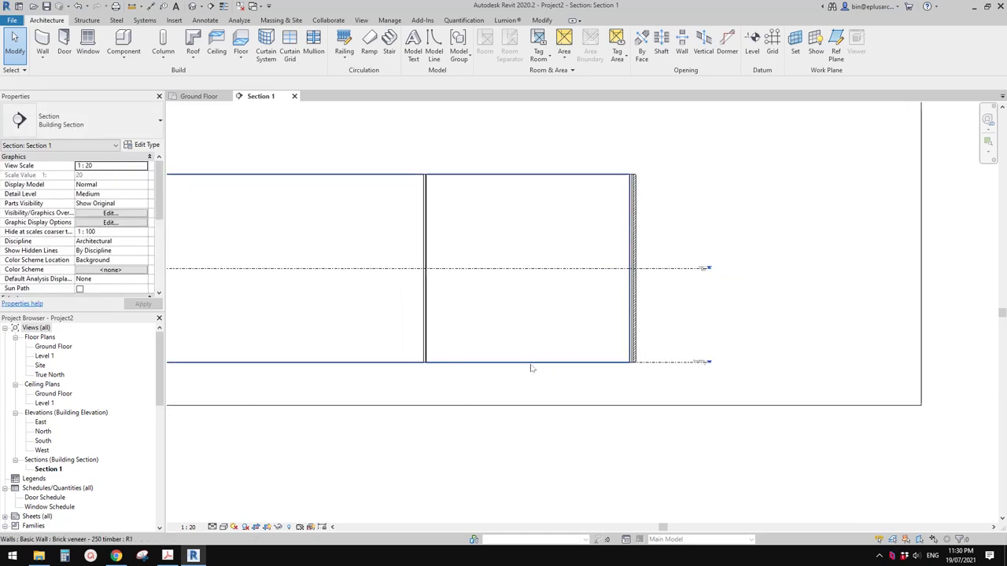
{"action": "middle_click_drag", "start_coordinate": [572, 370], "coordinate": [570, 369]}
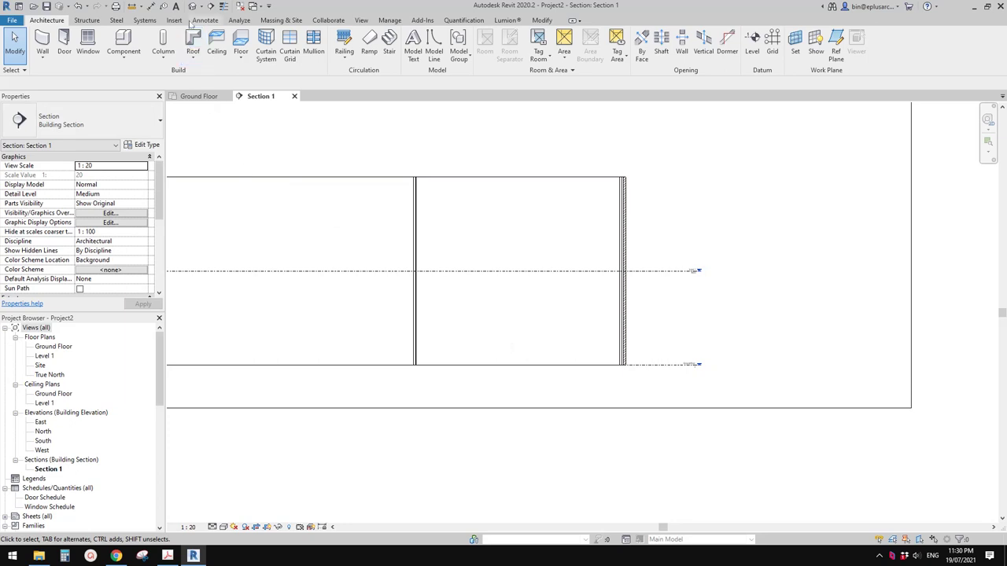
Open the default 3D view and view the walls from above.
{"action": "left_click", "coordinate": [192, 7]}
{"action": "middle_click_drag", "start_coordinate": [485, 321], "coordinate": [416, 304], "text": "shift"}
{"action": "scroll", "coordinate": [422, 303], "scroll_direction": "down", "scroll_amount": 3}
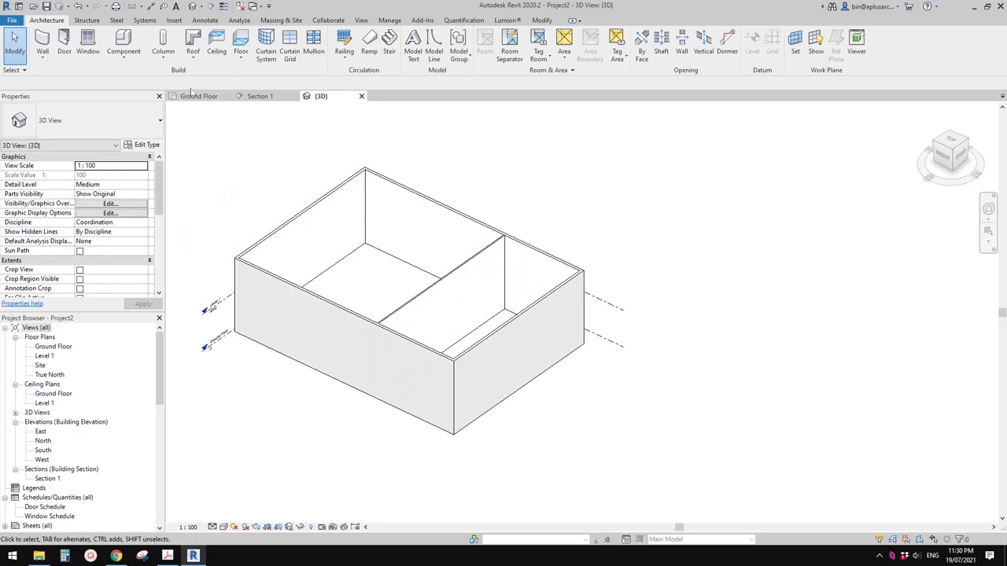
{"action": "left_click", "coordinate": [192, 41]}
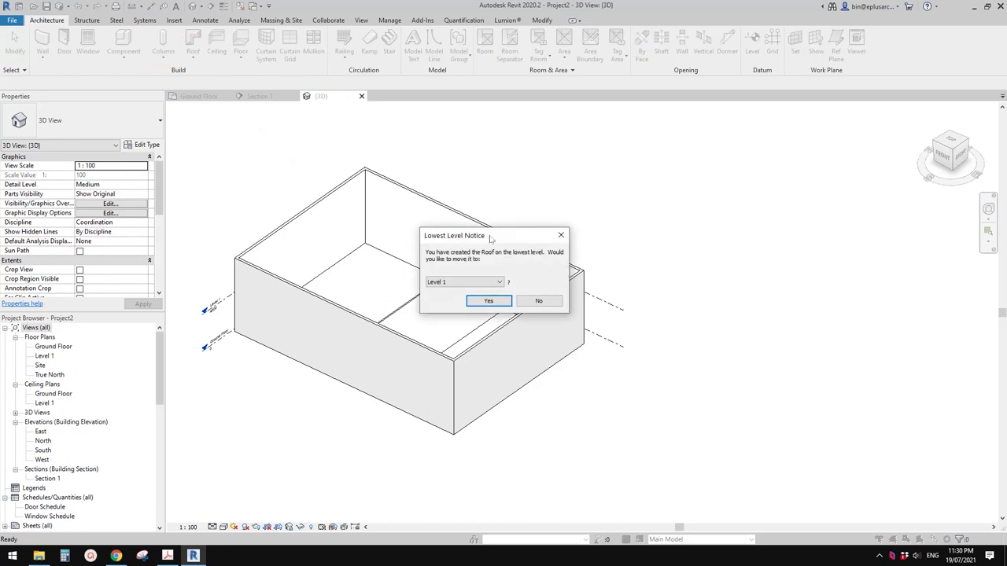
{"action": "left_click_drag", "start_coordinate": [490, 238], "coordinate": [479, 246]}
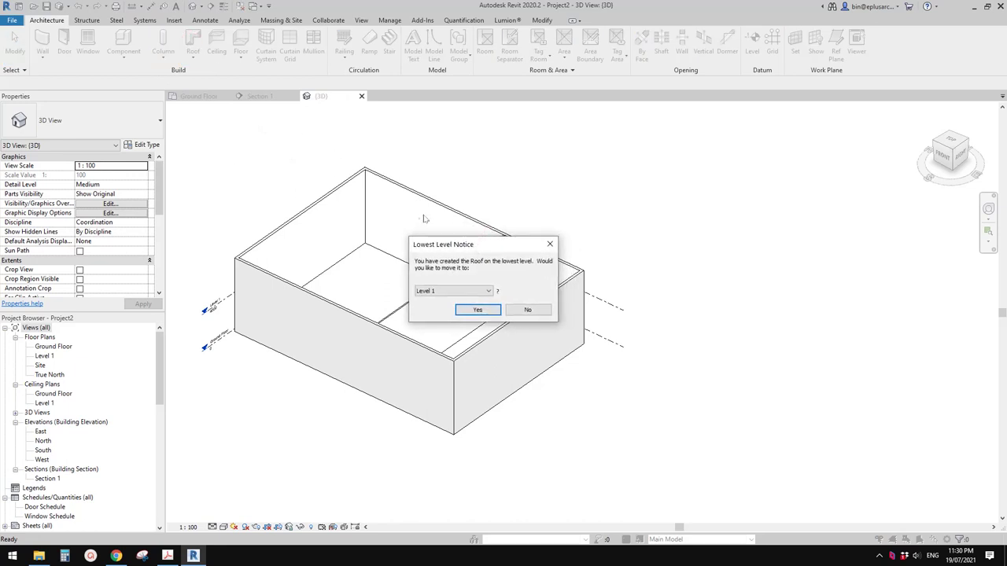
{"action": "left_click", "coordinate": [521, 311]}
{"action": "left_click", "coordinate": [526, 310]}
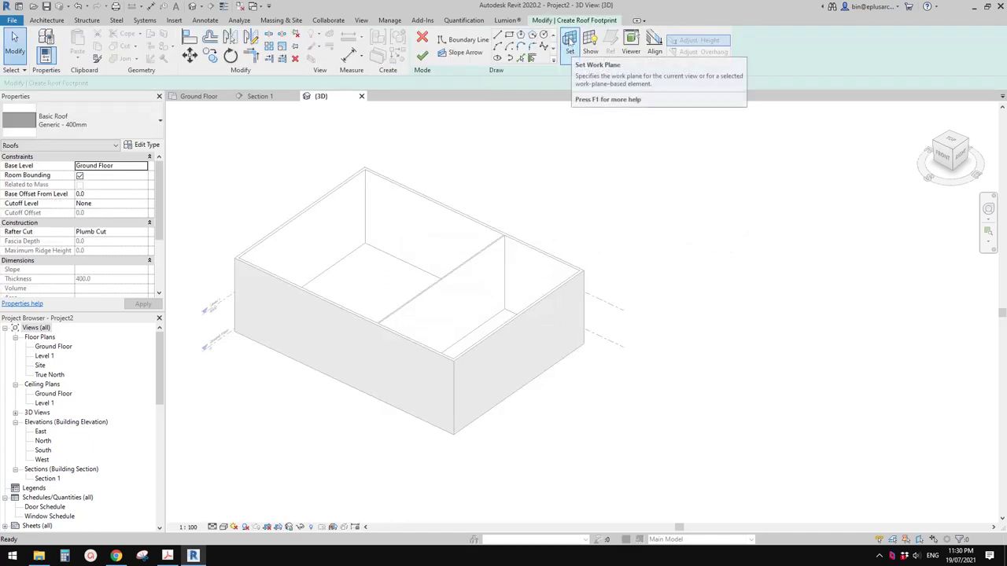
{"action": "left_click", "coordinate": [569, 43]}
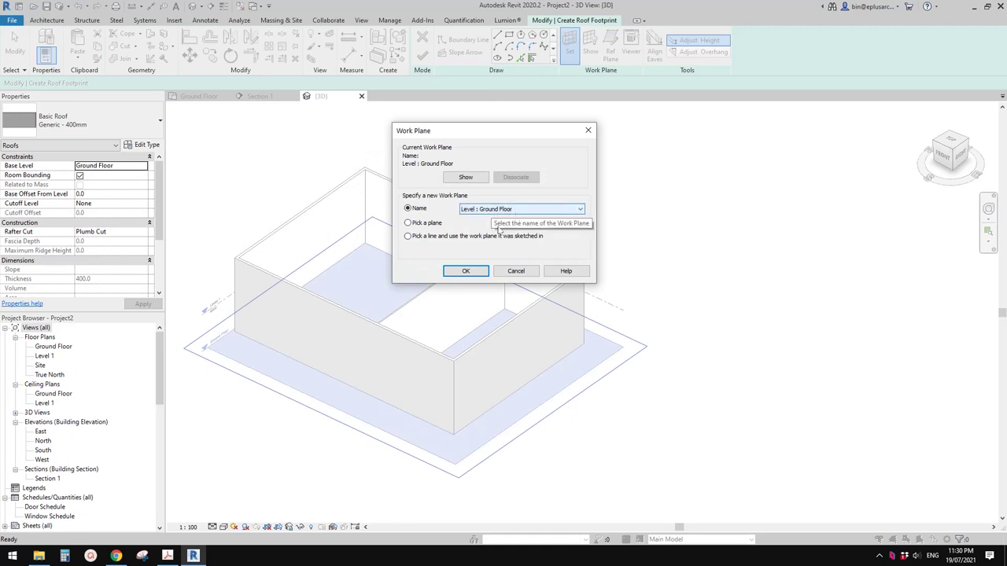
{"action": "left_click", "coordinate": [428, 223]}
{"action": "left_click", "coordinate": [465, 271]}
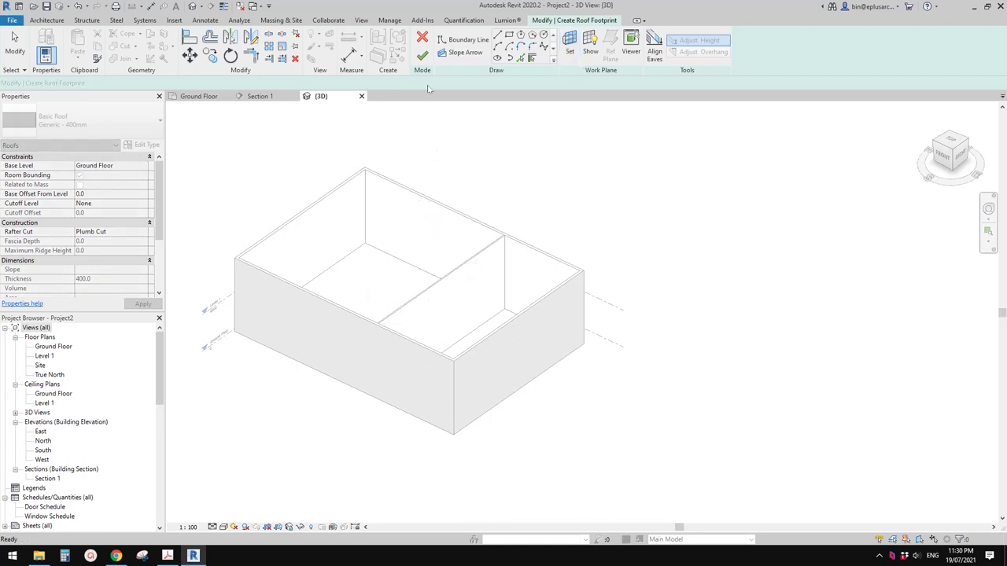
{"action": "left_click", "coordinate": [422, 39]}
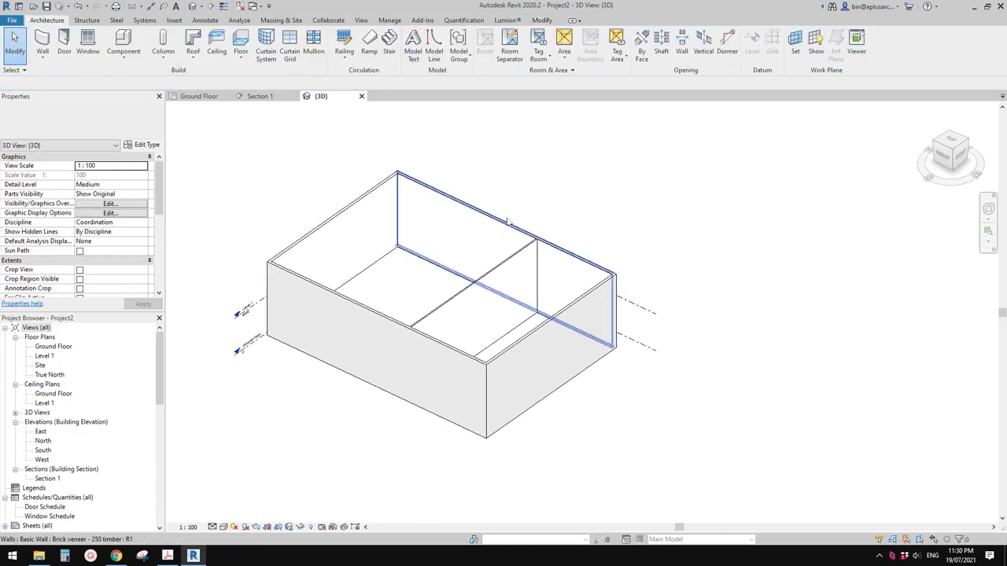
Set the work plane to the outer face of the long front brick veneer wall.
{"action": "scroll", "coordinate": [459, 238], "scroll_direction": "up", "scroll_amount": 2}
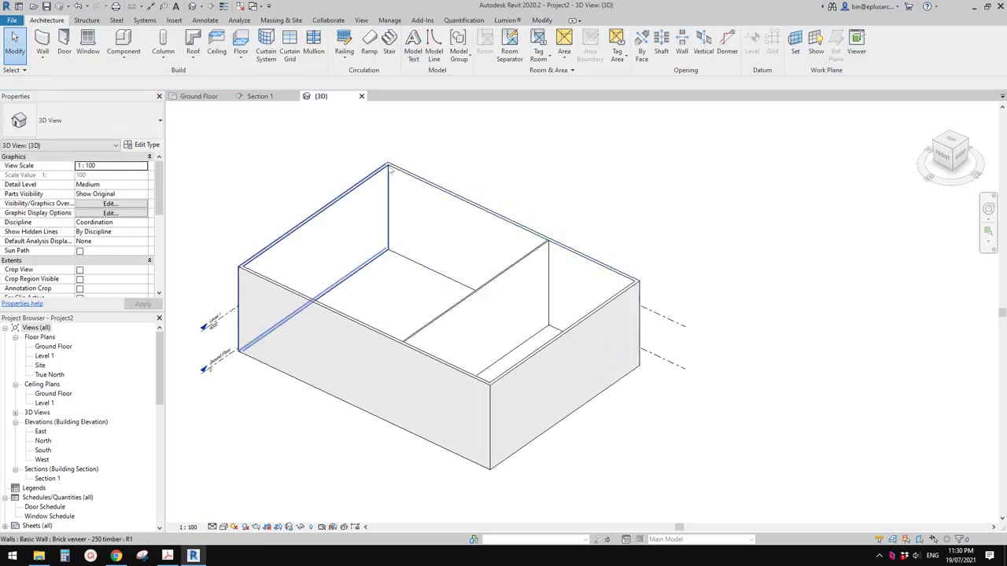
{"action": "middle_click_drag", "start_coordinate": [441, 169], "coordinate": [377, 163]}
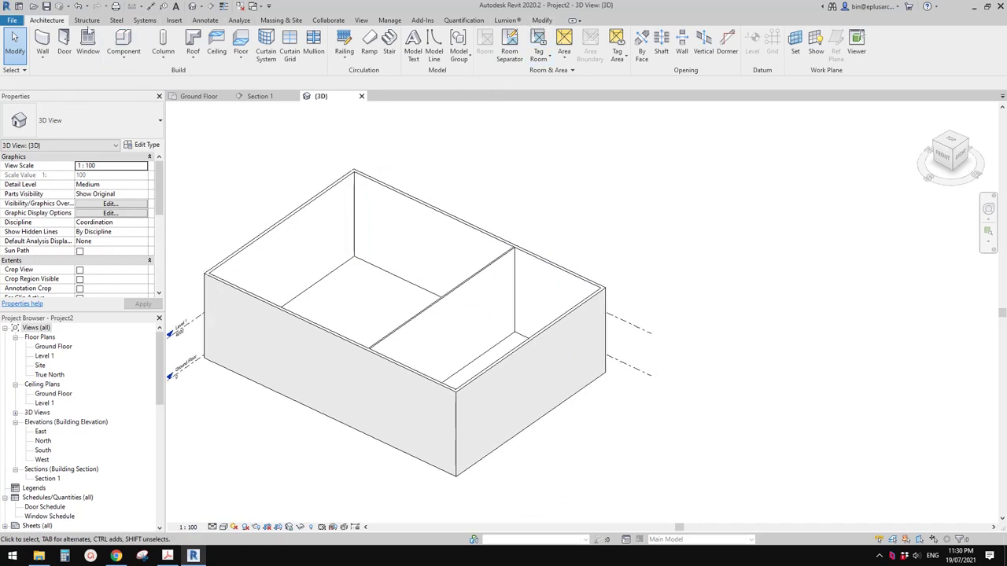
{"action": "left_click", "coordinate": [795, 43]}
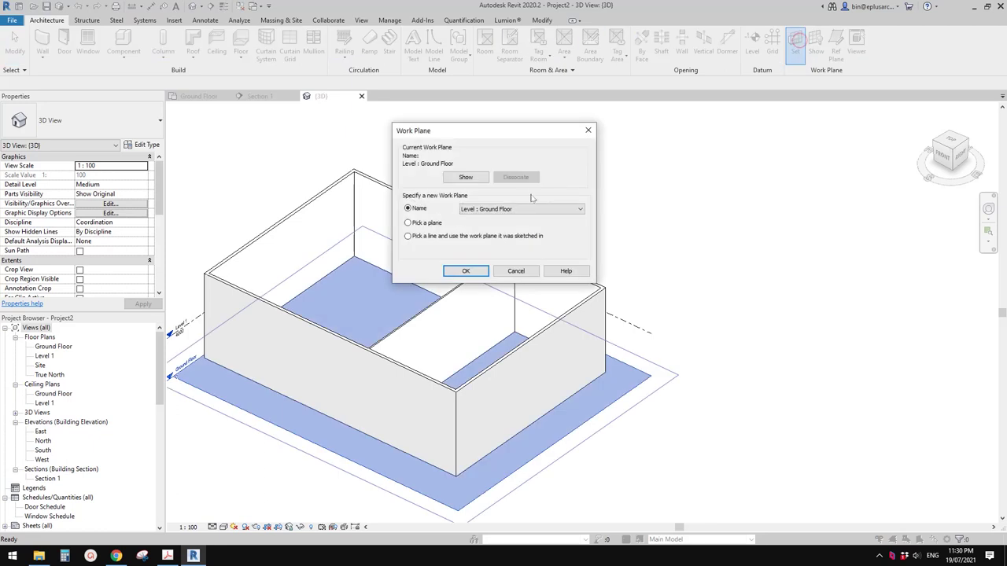
{"action": "left_click", "coordinate": [466, 271]}
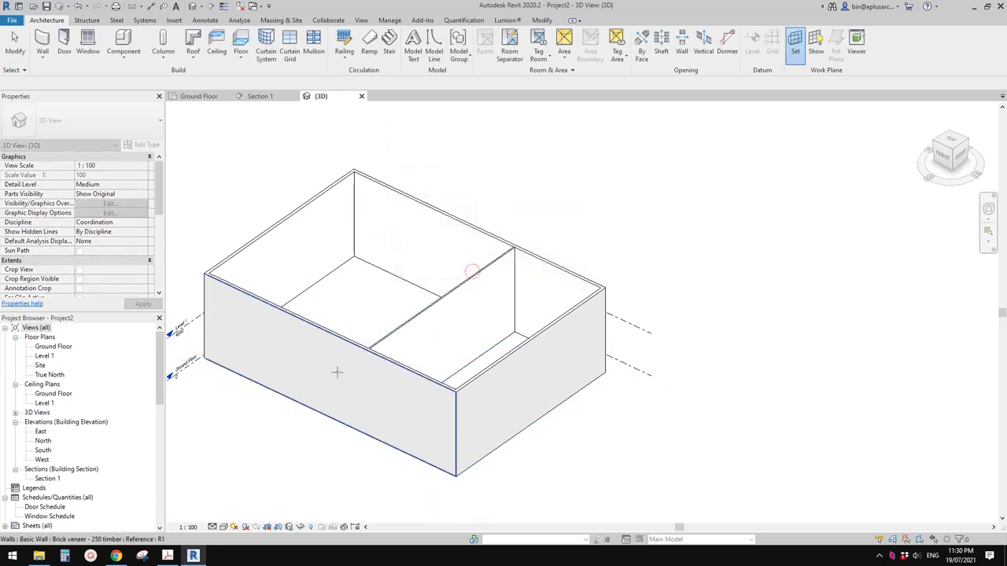
{"action": "left_click", "coordinate": [336, 371]}
{"action": "middle_click_drag", "start_coordinate": [559, 202], "coordinate": [581, 206]}
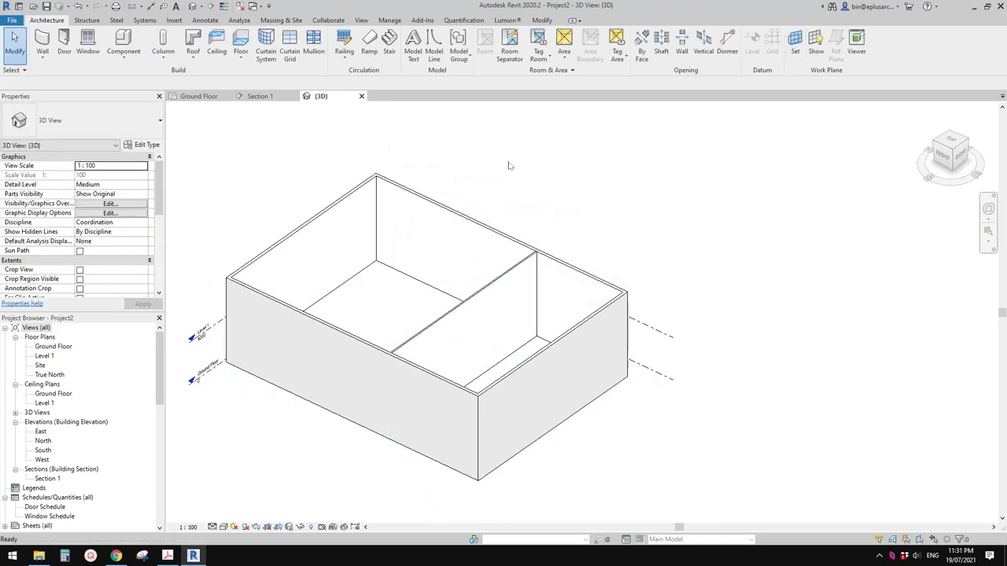
Try to start a roof while the wall face is the active work plane.
{"action": "left_click", "coordinate": [203, 53]}
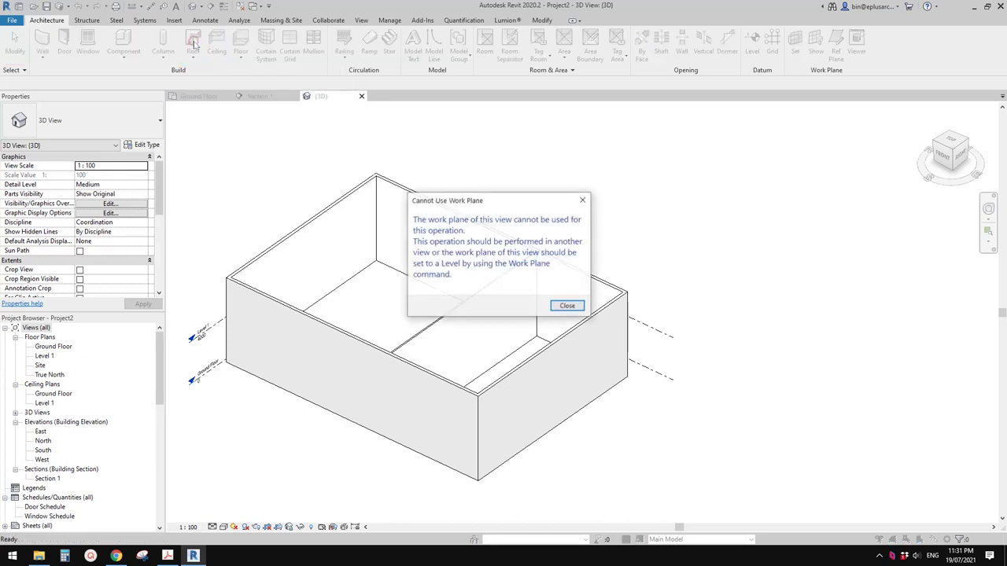
{"action": "left_click_drag", "start_coordinate": [434, 195], "coordinate": [431, 195]}
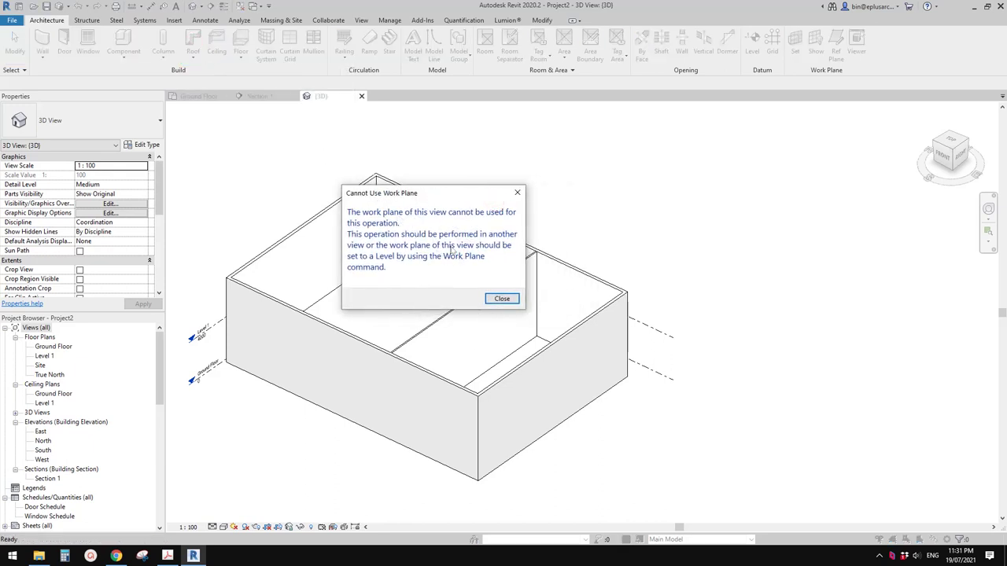
{"action": "key", "text": "Escape"}
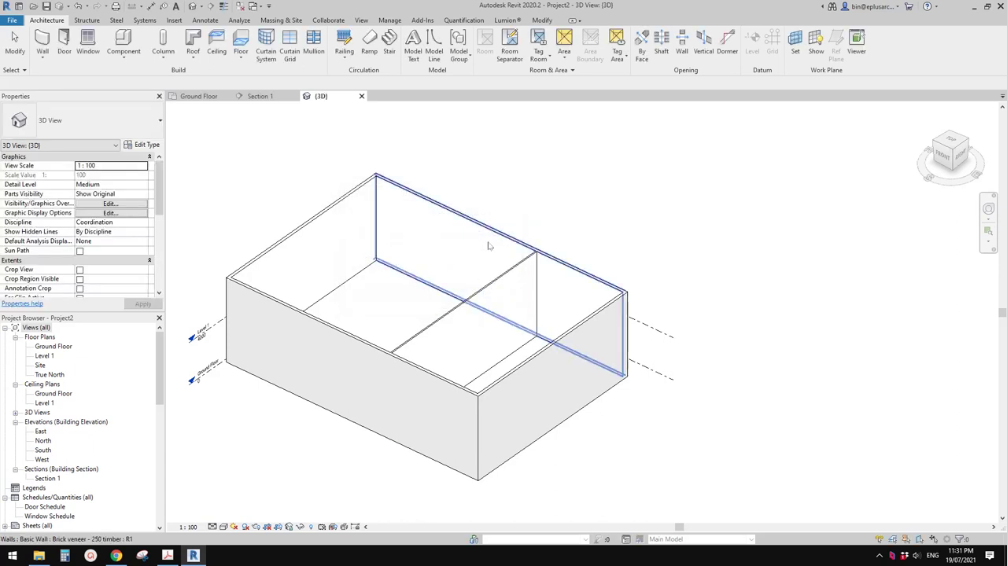
Set the work plane to Level : Ground Floor.
{"action": "left_click", "coordinate": [795, 44]}
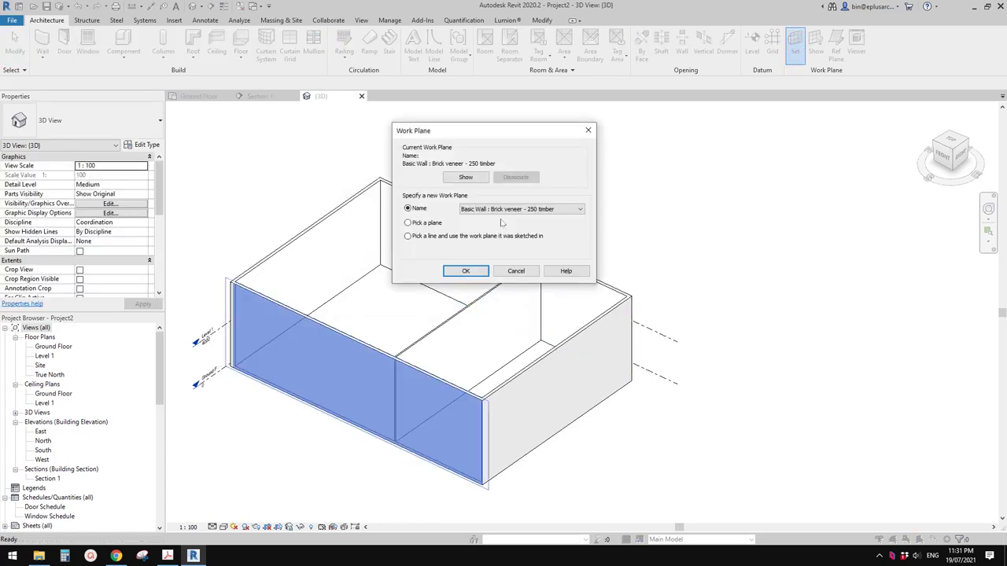
{"action": "left_click", "coordinate": [523, 208]}
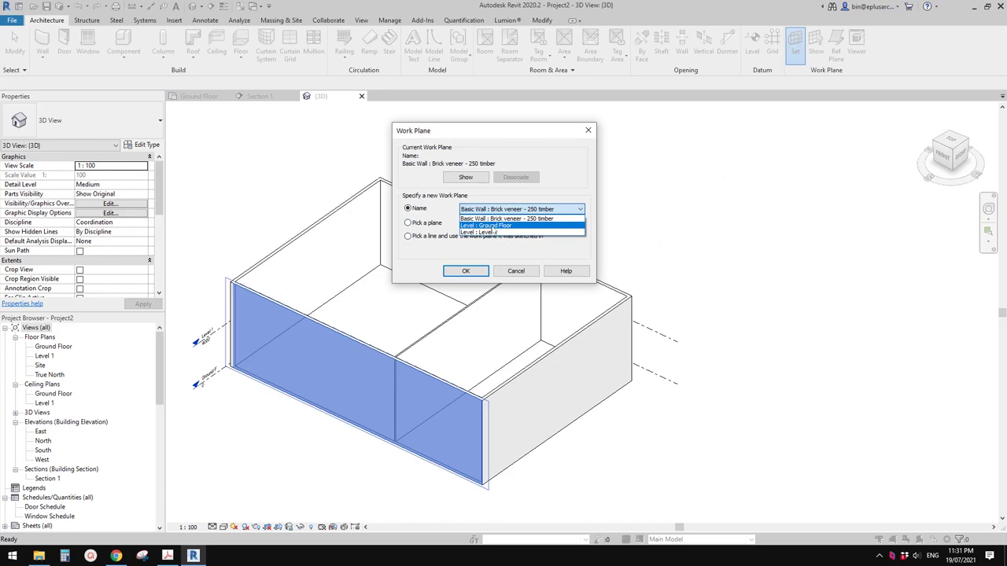
{"action": "left_click", "coordinate": [494, 226]}
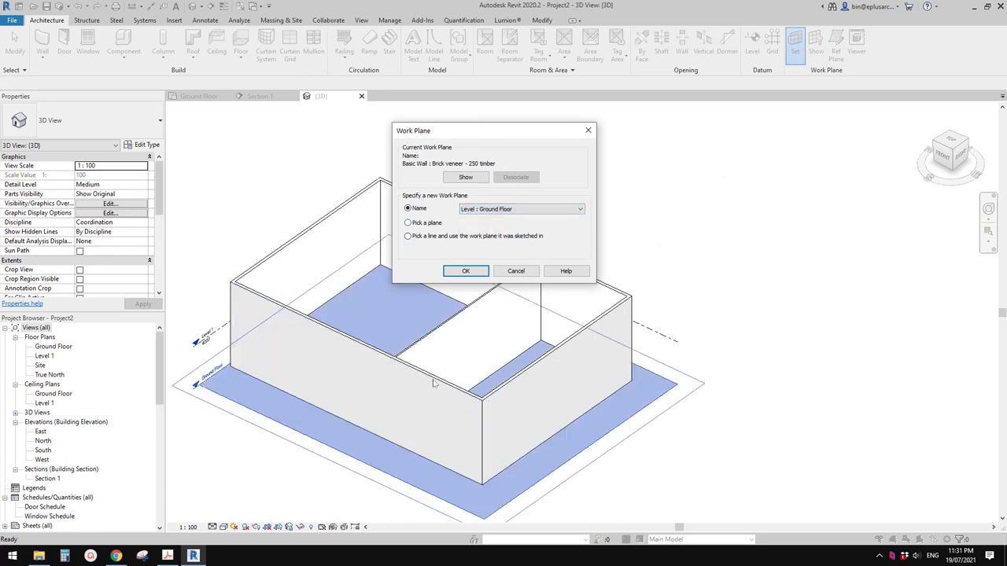
{"action": "left_click", "coordinate": [466, 271]}
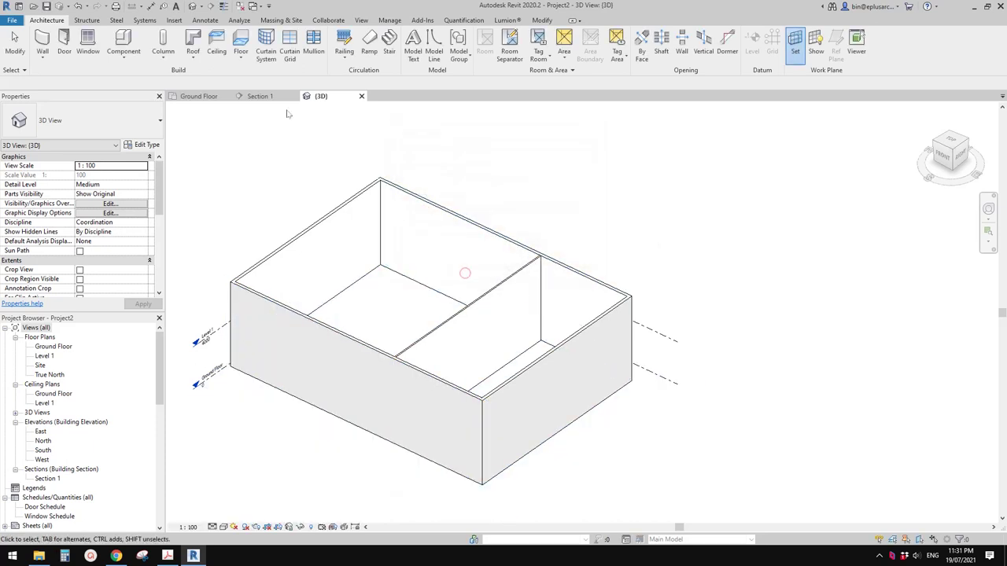
Start a footprint roof moved to Level 1 and pick the full chain of exterior walls as its boundary.
{"action": "left_click", "coordinate": [193, 40]}
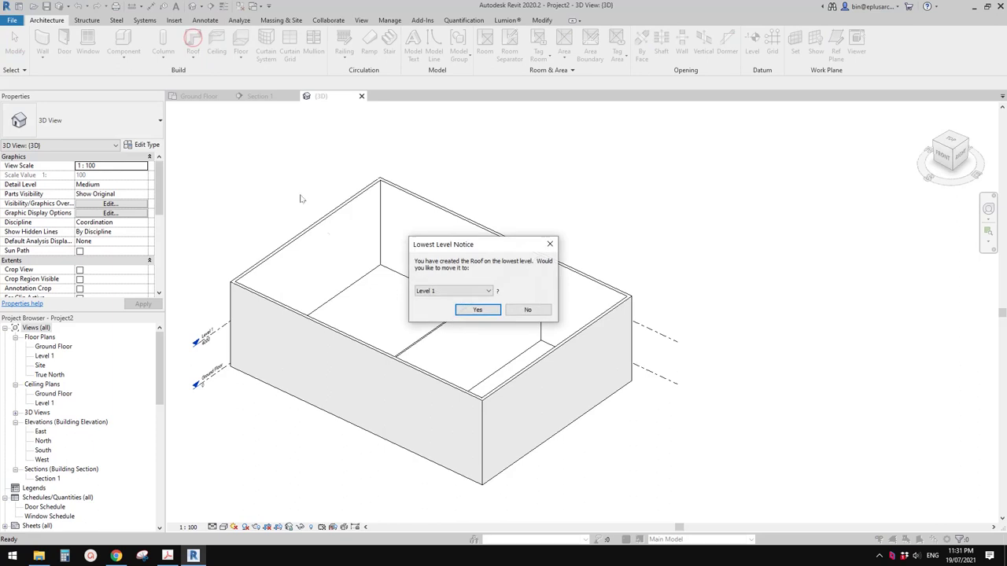
{"action": "left_click", "coordinate": [478, 309]}
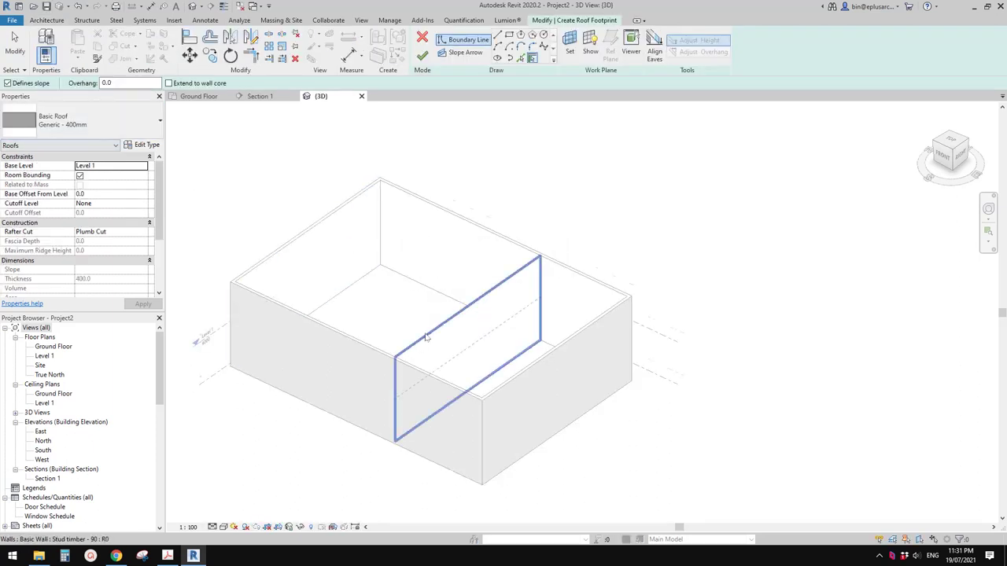
{"action": "middle_click_drag", "start_coordinate": [425, 337], "coordinate": [434, 322]}
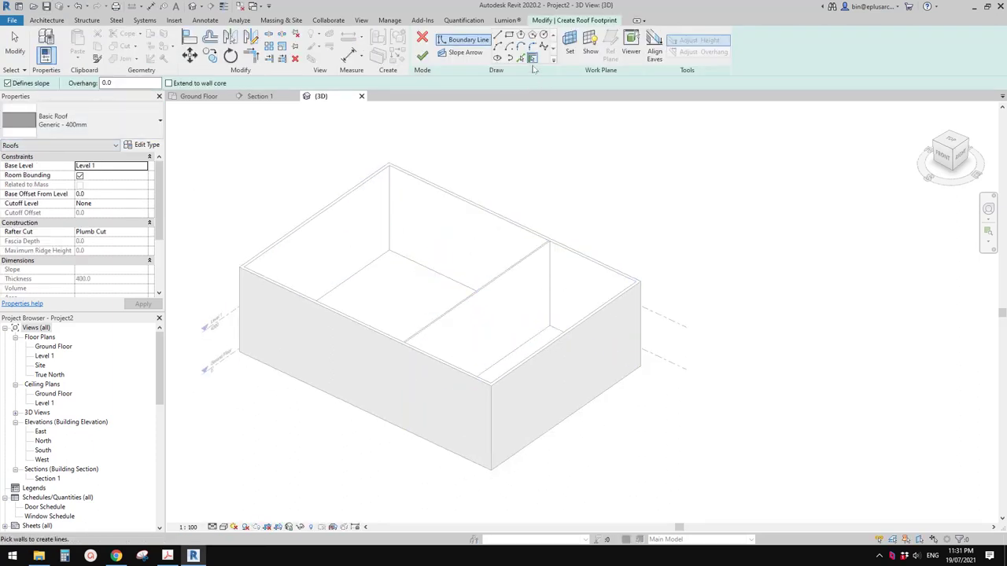
{"action": "scroll", "coordinate": [557, 209], "scroll_direction": "down", "scroll_amount": 1}
{"action": "middle_click_drag", "start_coordinate": [583, 229], "coordinate": [568, 243], "text": "shift"}
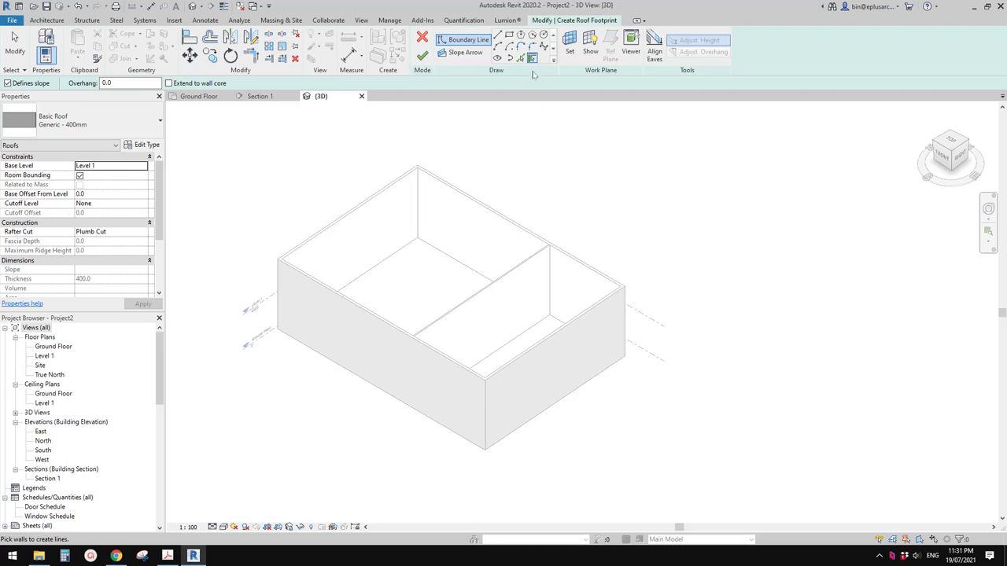
{"action": "middle_click_drag", "start_coordinate": [585, 359], "coordinate": [579, 339]}
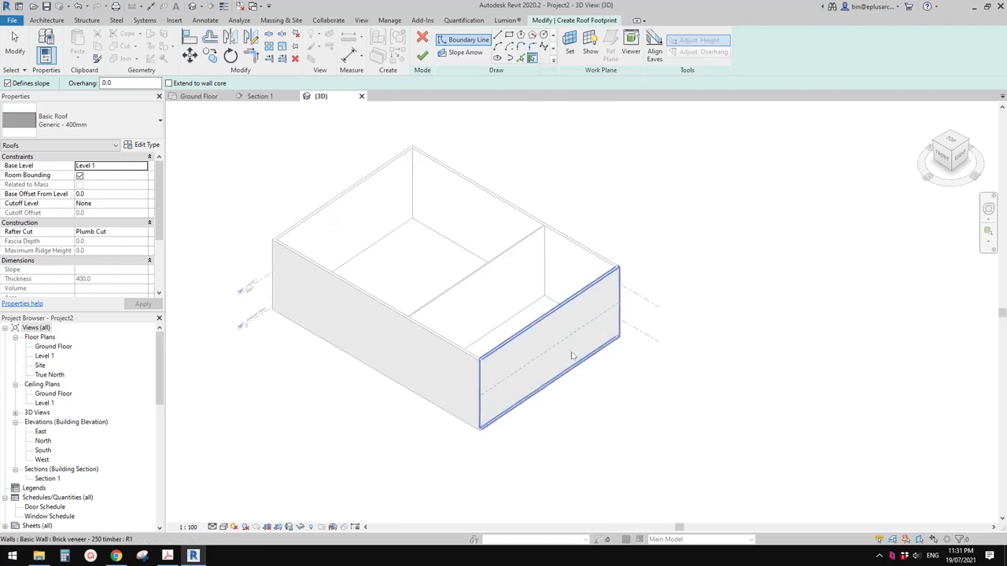
{"action": "scroll", "coordinate": [568, 353], "scroll_direction": "up", "scroll_amount": 1}
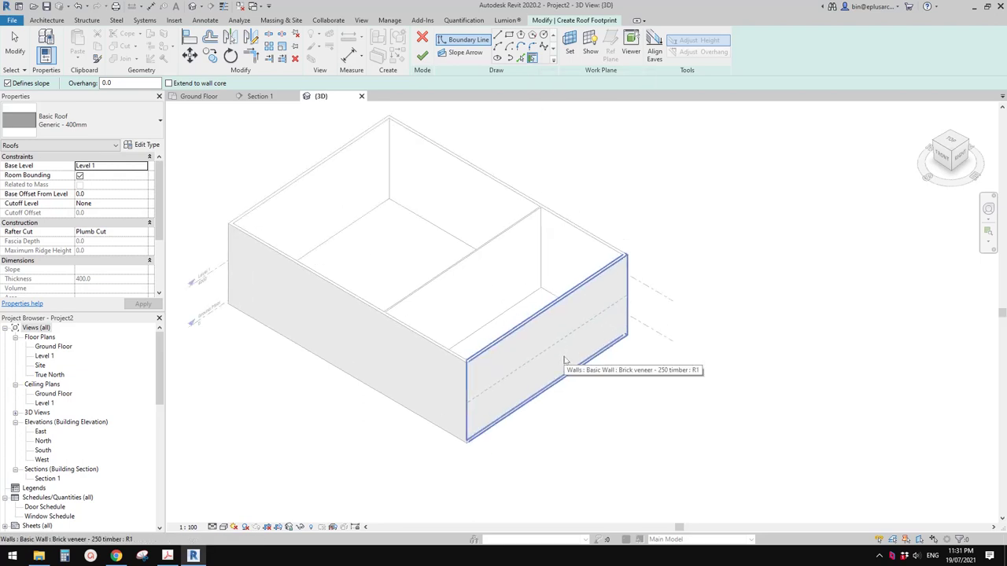
{"action": "key", "text": "Tab"}
{"action": "left_click", "coordinate": [564, 361]}
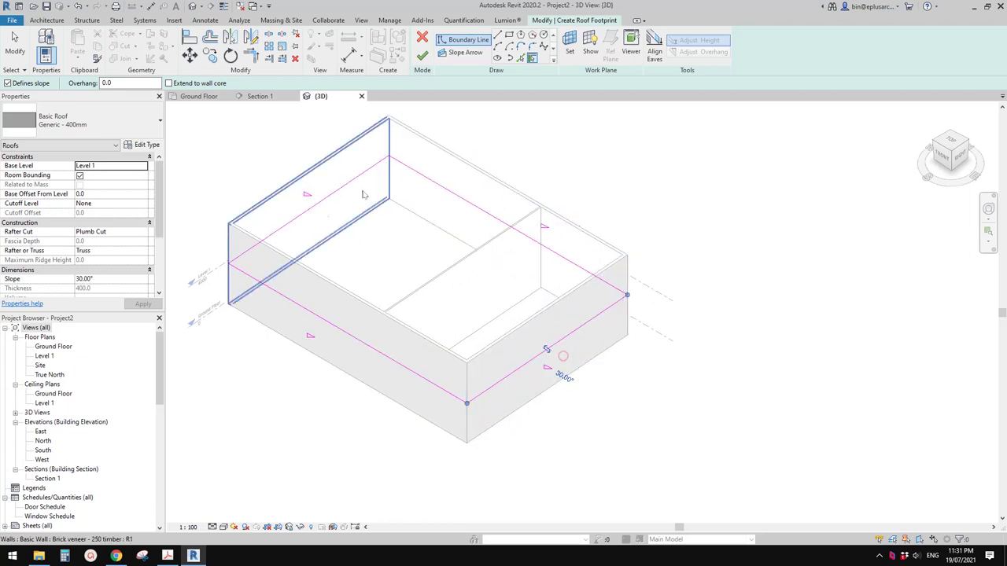
Set the overhang of all four roof boundary lines to 600.
{"action": "key", "text": "Escape"}
{"action": "key", "text": "Tab"}
{"action": "left_click", "coordinate": [576, 334]}
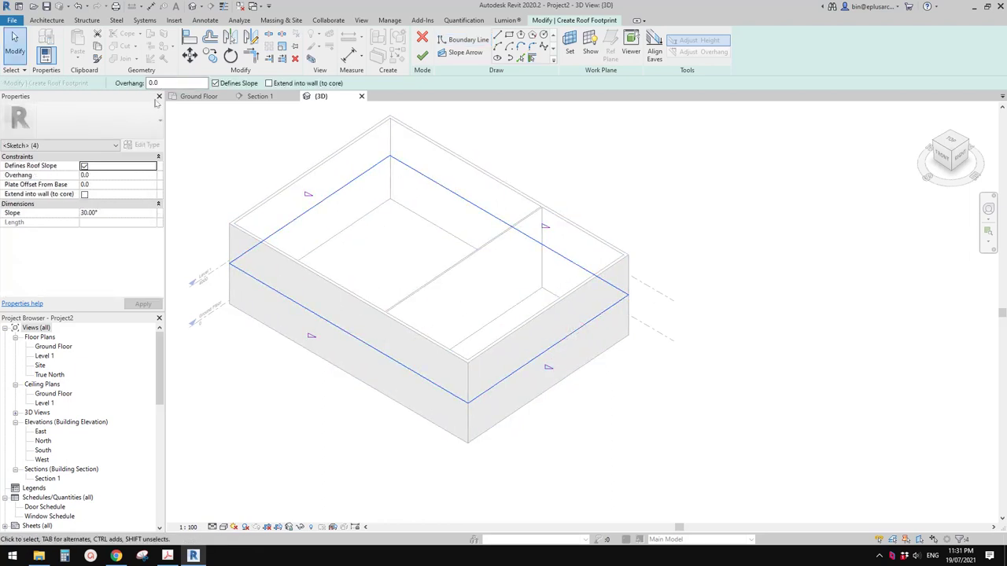
{"action": "middle_click_drag", "start_coordinate": [188, 137], "coordinate": [192, 145]}
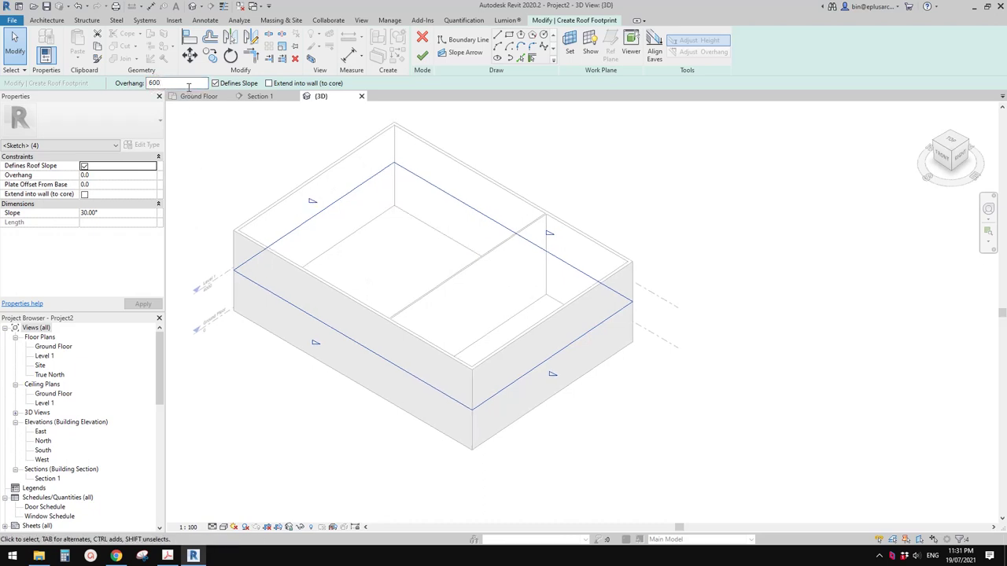
{"action": "key", "text": "Return"}
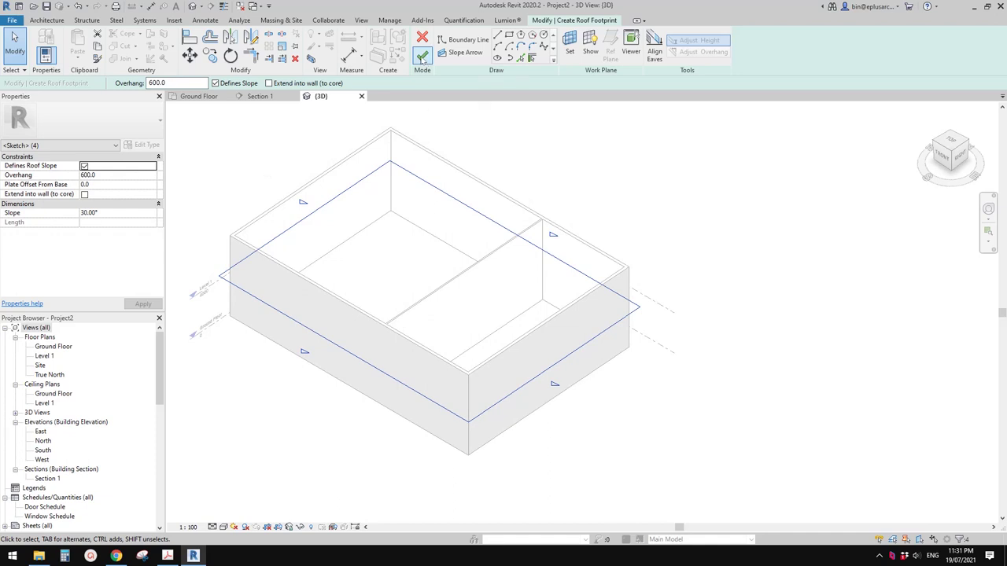
Finish the roof footprint and attach the highlighted walls to the roof.
{"action": "left_click", "coordinate": [423, 56]}
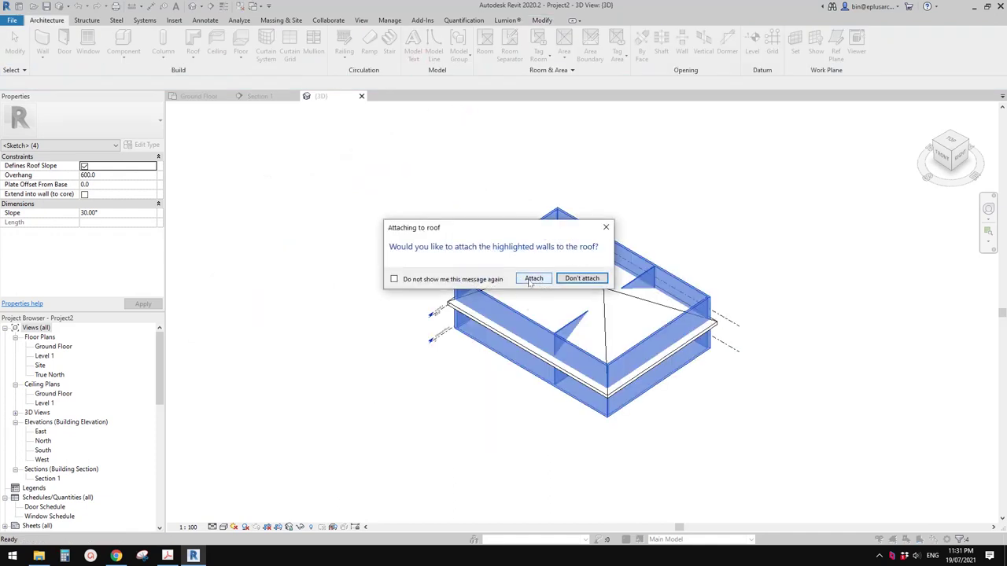
{"action": "left_click", "coordinate": [534, 278]}
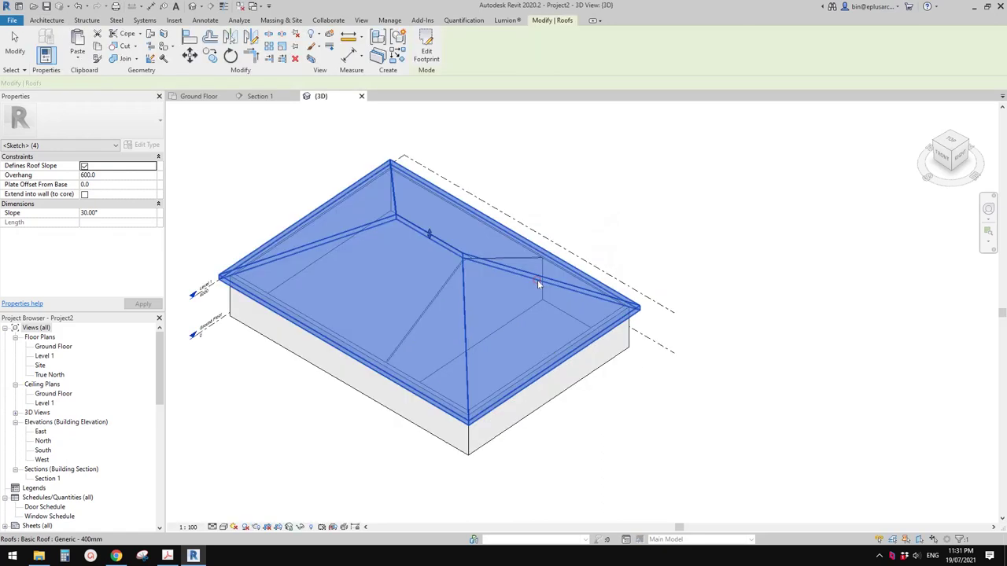
{"action": "key", "text": "Escape"}
Examine the hip roof from a lower 3D angle and in Section 1, including the eaves and the partition below it.
{"action": "middle_click_drag", "start_coordinate": [551, 306], "coordinate": [553, 381], "text": "shift"}
{"action": "scroll", "coordinate": [535, 335], "scroll_direction": "up", "scroll_amount": 3}
{"action": "middle_click_drag", "start_coordinate": [555, 379], "coordinate": [528, 382]}
{"action": "scroll", "coordinate": [542, 368], "scroll_direction": "down", "scroll_amount": 4}
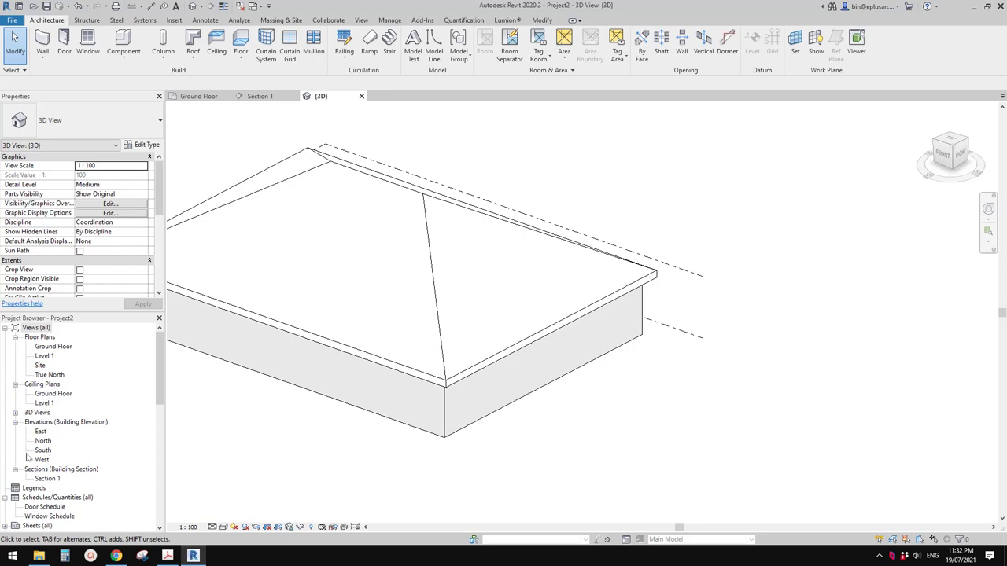
{"action": "double_click", "coordinate": [47, 479]}
{"action": "scroll", "coordinate": [508, 325], "scroll_direction": "up", "scroll_amount": 5}
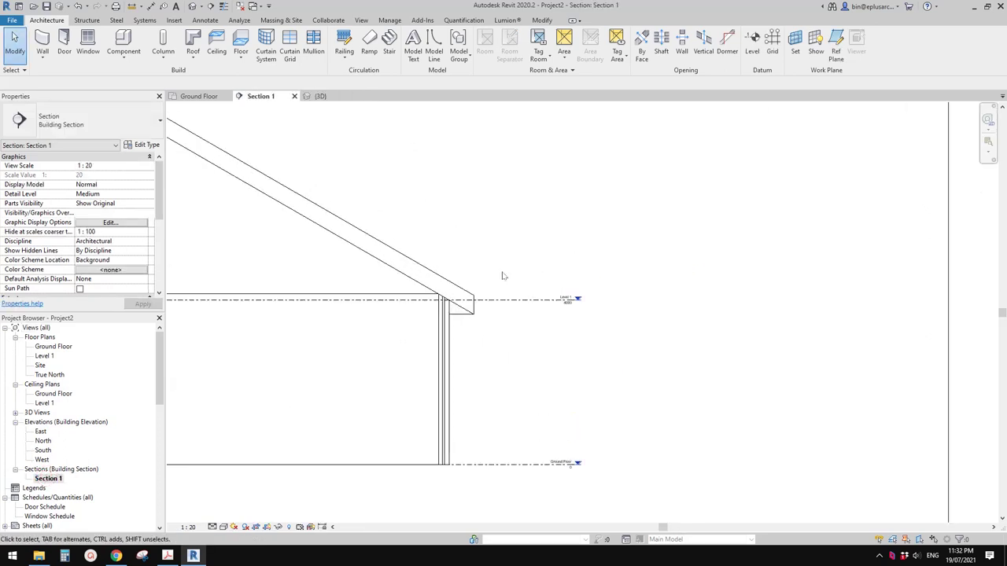
{"action": "middle_click_drag", "start_coordinate": [649, 325], "coordinate": [584, 323]}
{"action": "scroll", "coordinate": [372, 295], "scroll_direction": "down", "scroll_amount": 1}
{"action": "middle_click_drag", "start_coordinate": [364, 301], "coordinate": [493, 291]}
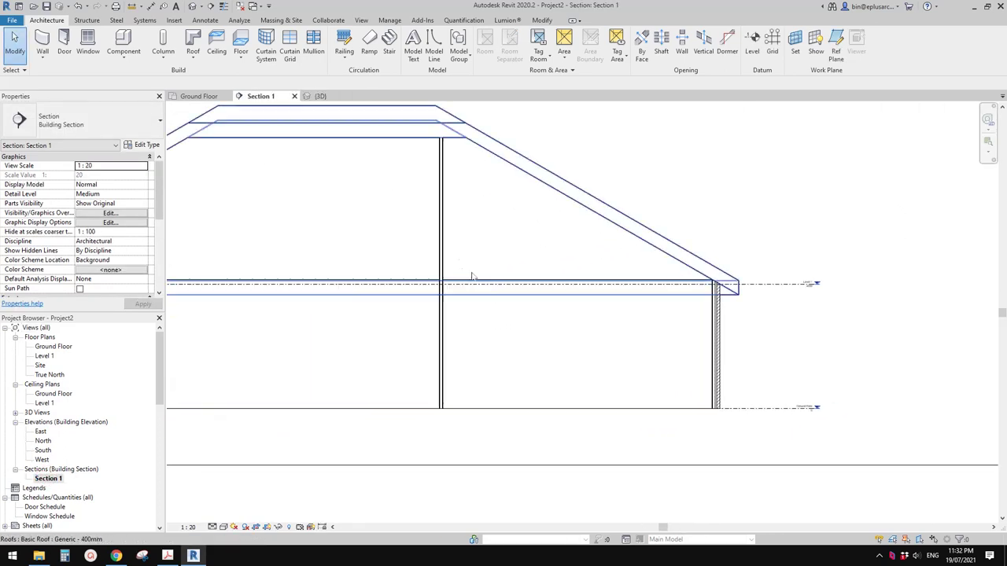
Detach the interior stud partition from the roof in the section.
{"action": "left_click", "coordinate": [441, 253]}
{"action": "middle_click_drag", "start_coordinate": [493, 231], "coordinate": [443, 245]}
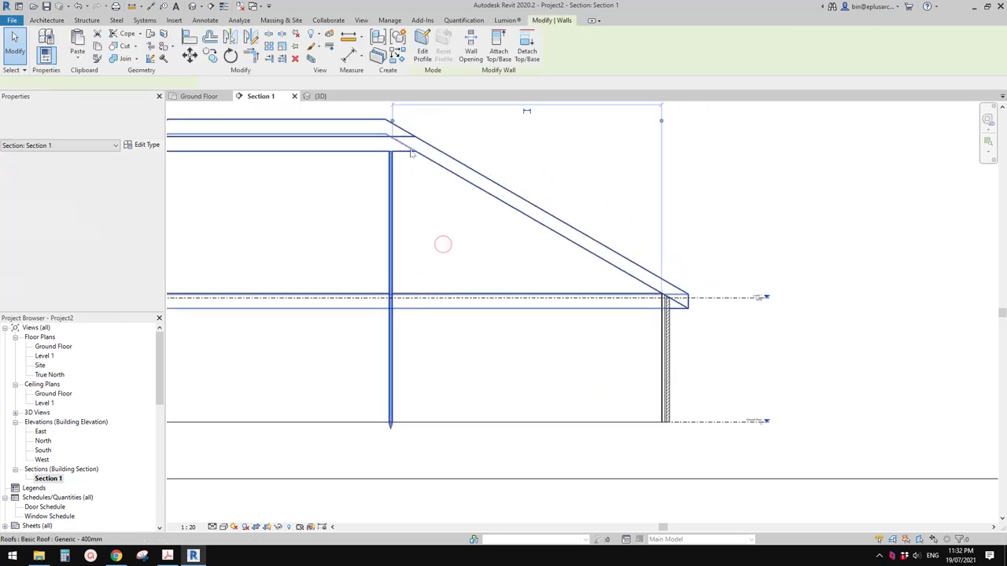
{"action": "left_click", "coordinate": [527, 52]}
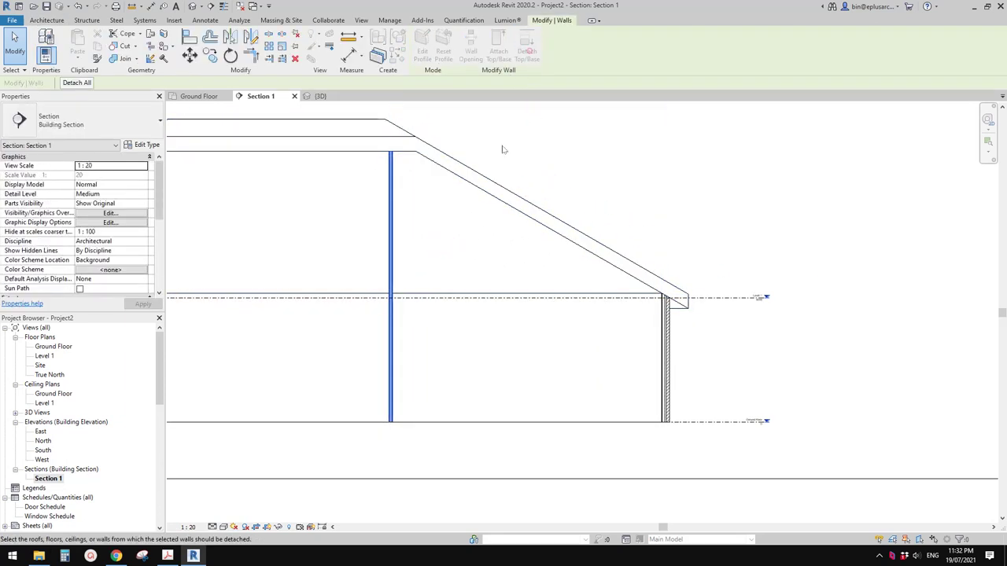
{"action": "left_click", "coordinate": [473, 177]}
{"action": "key", "text": "Escape"}
Set the stud partition's top constraint to Up to level: Level 1.
{"action": "left_click", "coordinate": [391, 223]}
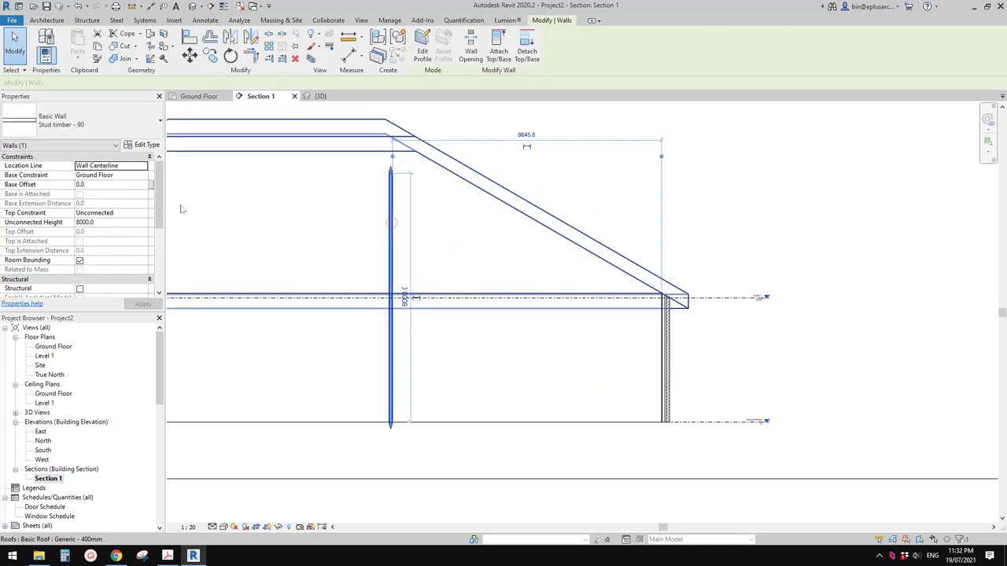
{"action": "left_click", "coordinate": [147, 214]}
{"action": "left_click", "coordinate": [116, 238]}
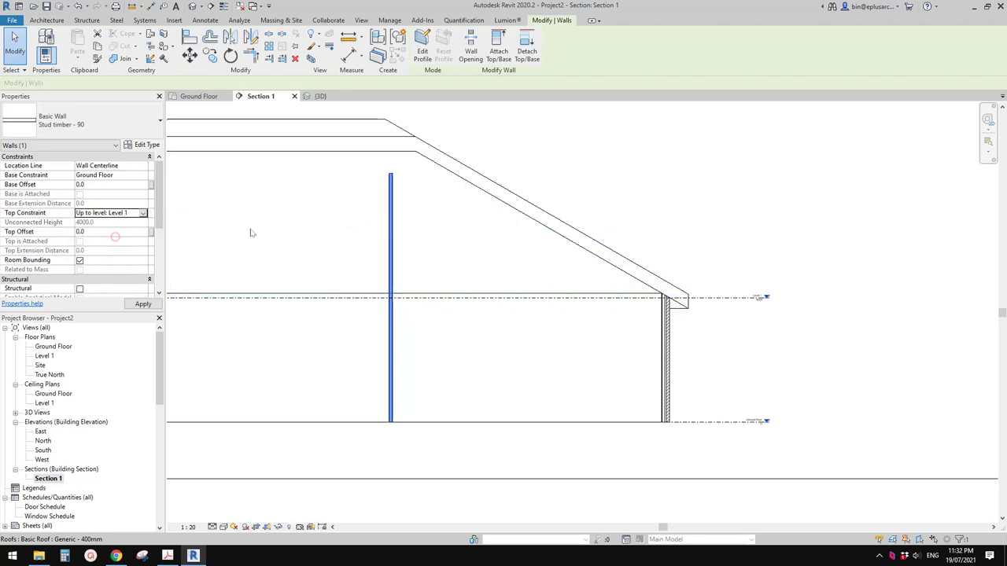
Inspect how the brick veneer wall's layers meet the sloping roof at the eaves near Level 1.
{"action": "scroll", "coordinate": [724, 296], "scroll_direction": "up", "scroll_amount": 1}
{"action": "middle_click_drag", "start_coordinate": [723, 296], "coordinate": [483, 276]}
{"action": "scroll", "coordinate": [421, 303], "scroll_direction": "up", "scroll_amount": 2}
{"action": "key", "text": "Escape"}
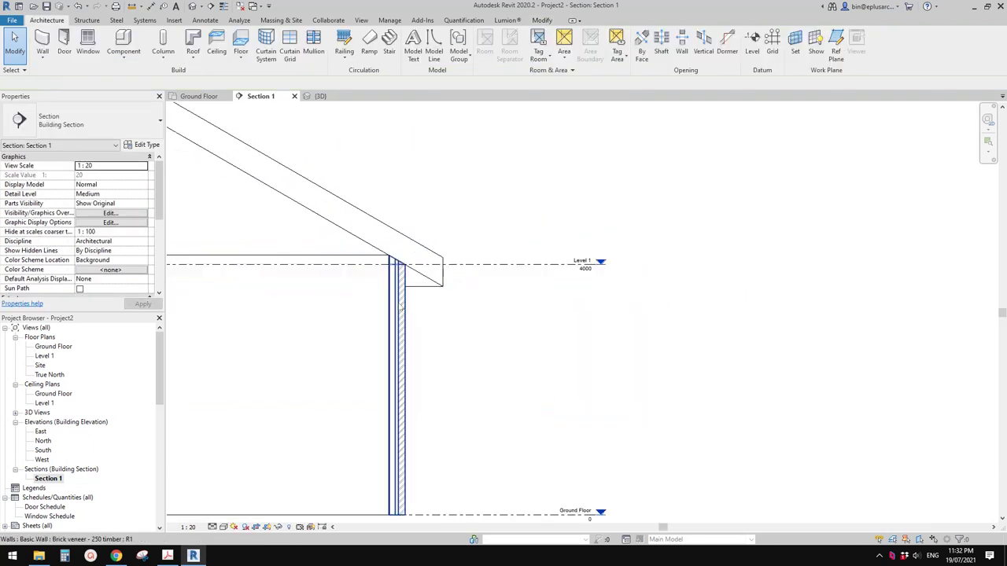
{"action": "left_click", "coordinate": [405, 333]}
{"action": "middle_click_drag", "start_coordinate": [407, 332], "coordinate": [456, 243]}
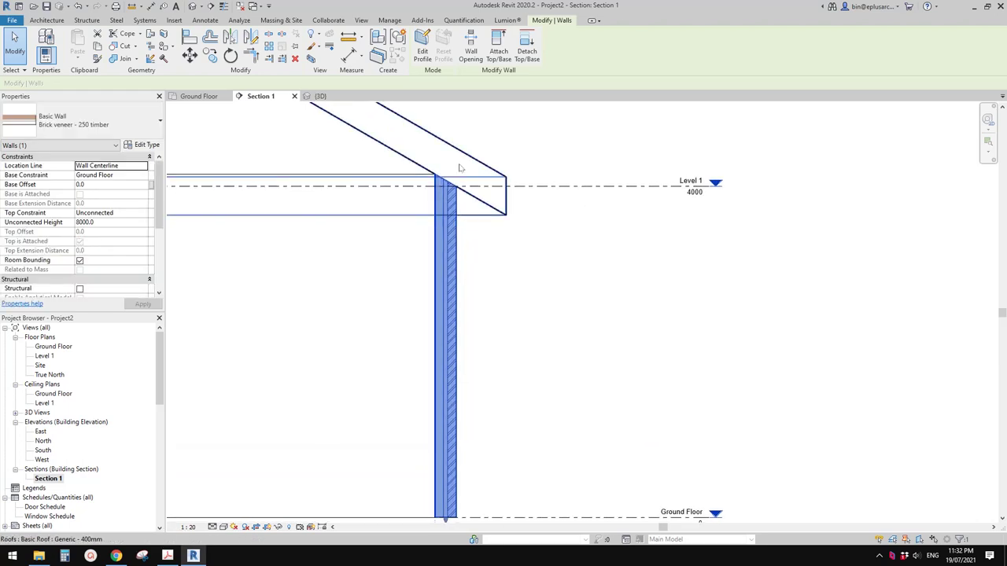
{"action": "key", "text": "Escape"}
{"action": "scroll", "coordinate": [472, 221], "scroll_direction": "up", "scroll_amount": 3}
{"action": "scroll", "coordinate": [466, 248], "scroll_direction": "down", "scroll_amount": 4}
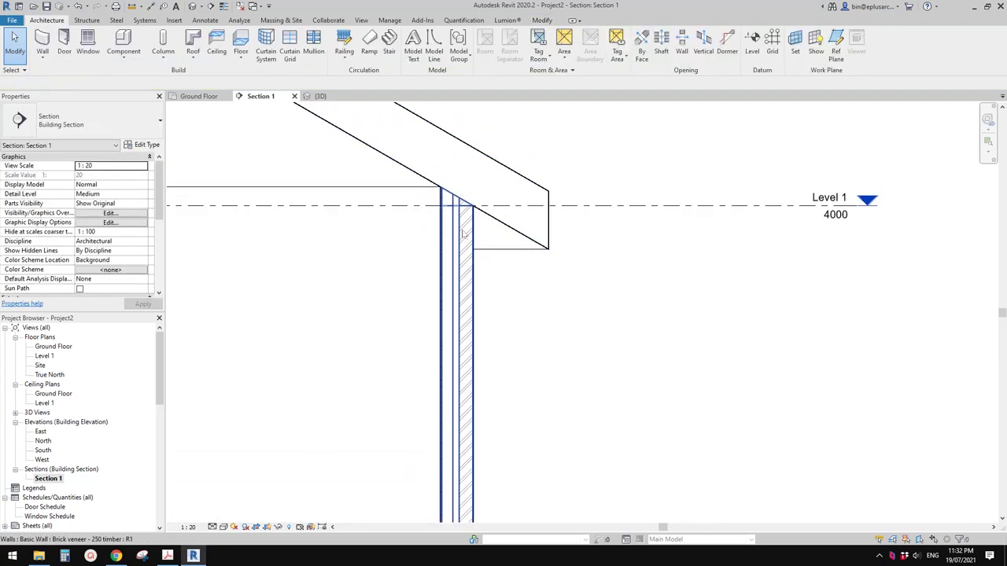
{"action": "scroll", "coordinate": [478, 213], "scroll_direction": "up", "scroll_amount": 4}
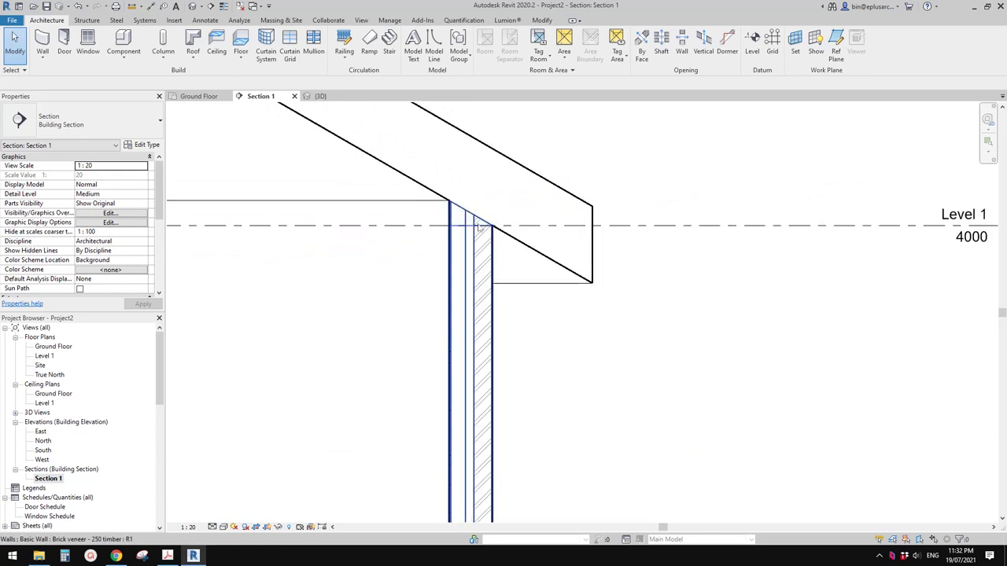
Detach the whole chain of brick veneer walls from the hip roof in the section.
{"action": "scroll", "coordinate": [469, 215], "scroll_direction": "up", "scroll_amount": 3}
{"action": "scroll", "coordinate": [475, 222], "scroll_direction": "down", "scroll_amount": 1}
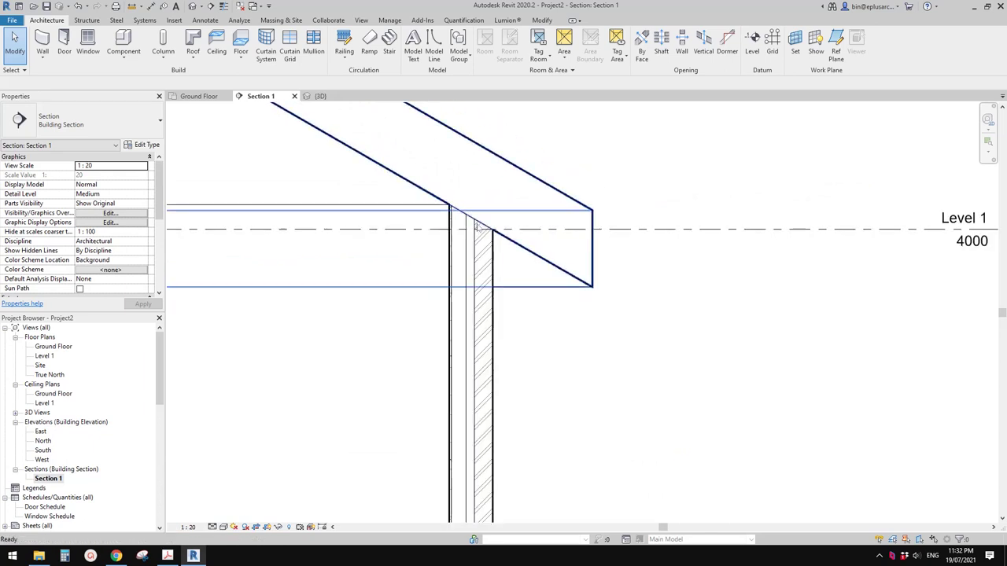
{"action": "key", "text": "Tab"}
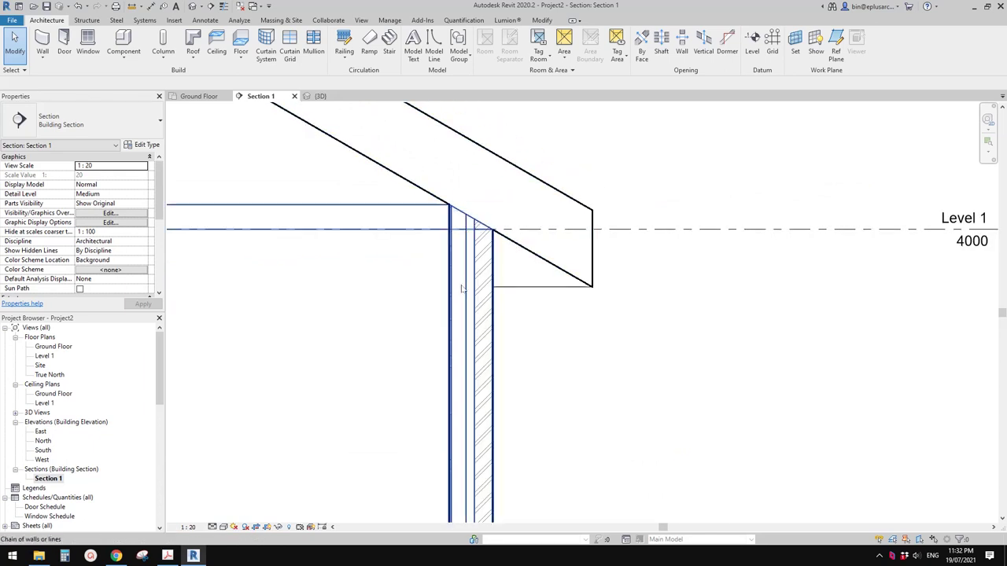
{"action": "left_click", "coordinate": [461, 288]}
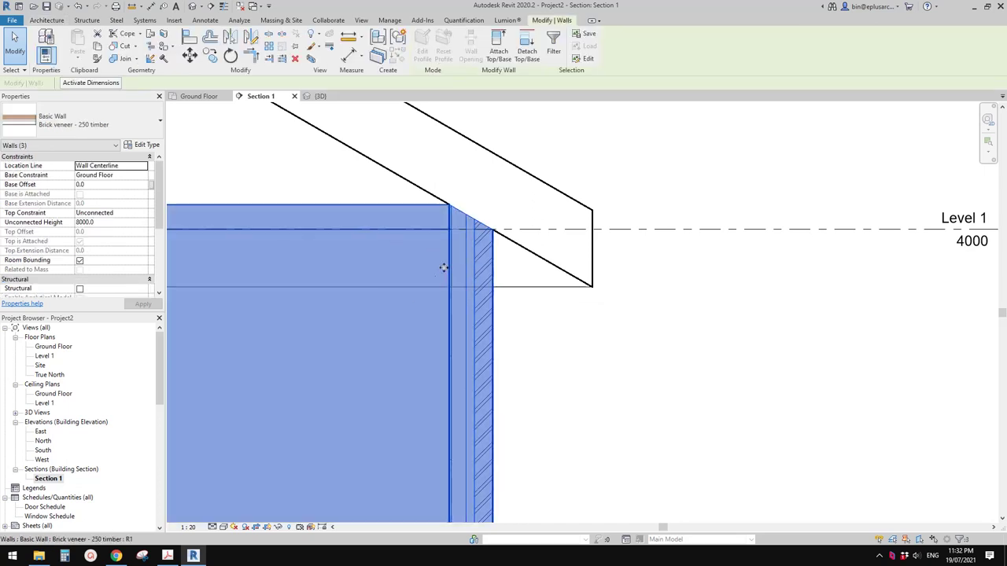
{"action": "scroll", "coordinate": [477, 288], "scroll_direction": "up", "scroll_amount": 2}
{"action": "left_click", "coordinate": [525, 55]}
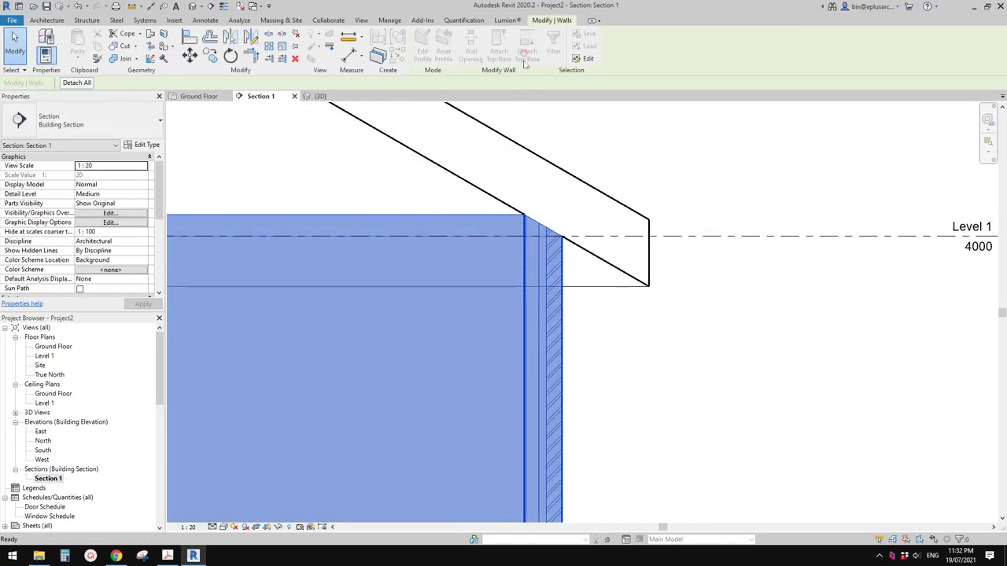
{"action": "left_click", "coordinate": [497, 156]}
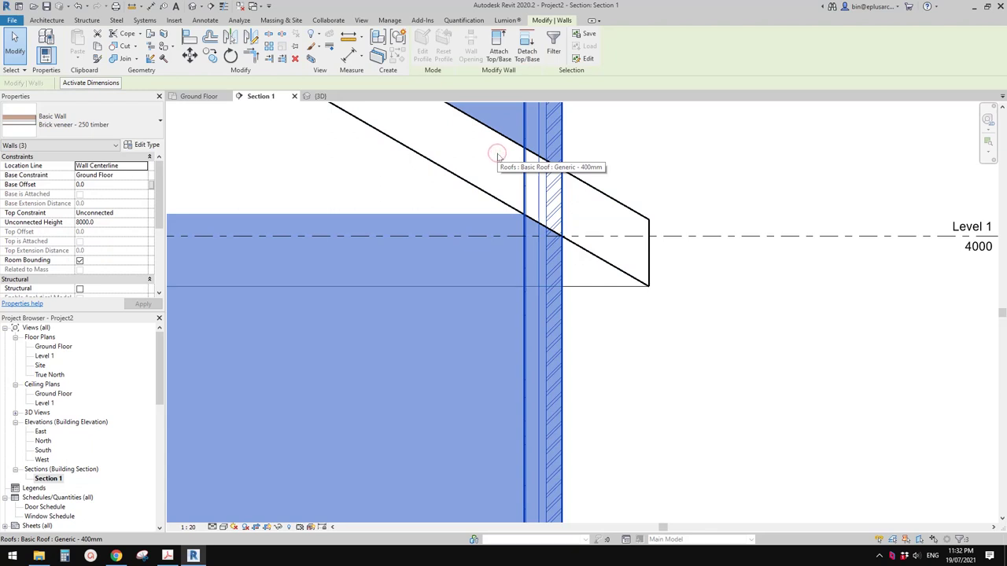
Set the top constraint of the brick veneer walls to Up to level: Level 1.
{"action": "left_click", "coordinate": [145, 213]}
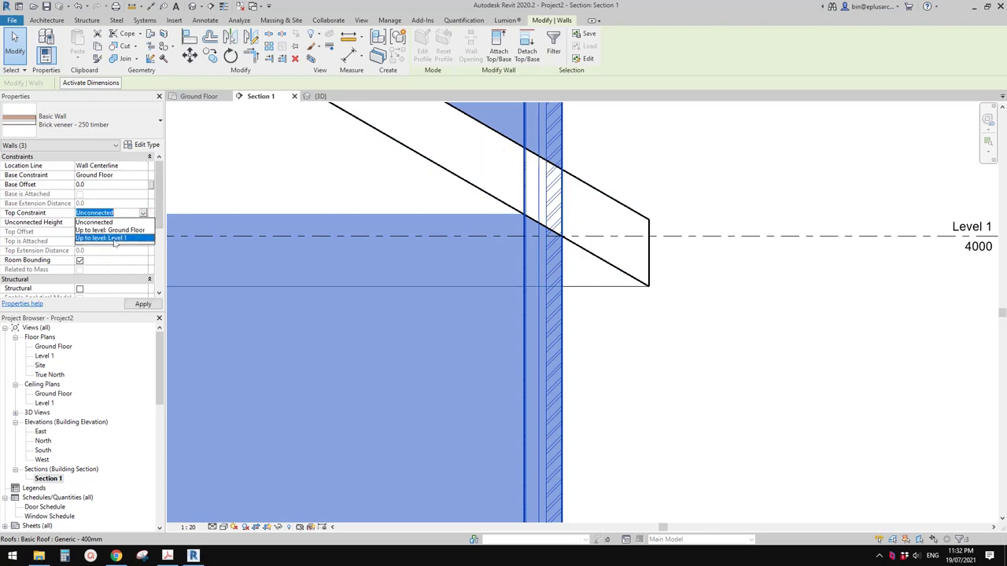
{"action": "left_click", "coordinate": [112, 238]}
{"action": "scroll", "coordinate": [548, 154], "scroll_direction": "down", "scroll_amount": 2}
{"action": "key", "text": "Escape"}
{"action": "scroll", "coordinate": [464, 194], "scroll_direction": "down", "scroll_amount": 2}
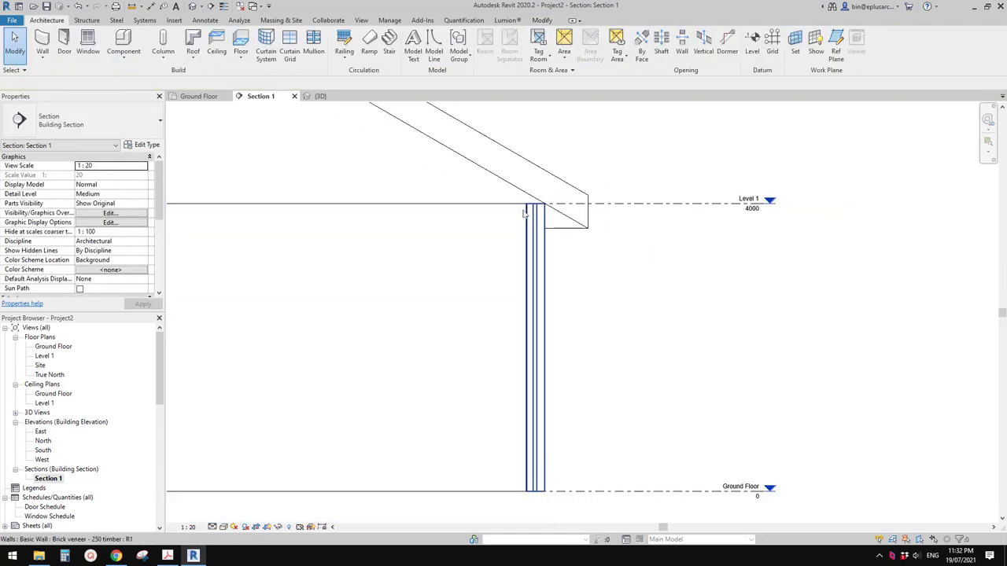
Change the hip roof's Rafter or Truss setting to Rafter and inspect where it meets the brick veneer wall.
{"action": "left_click", "coordinate": [551, 189]}
{"action": "scroll", "coordinate": [584, 222], "scroll_direction": "up", "scroll_amount": 3}
{"action": "middle_click_drag", "start_coordinate": [618, 210], "coordinate": [494, 244]}
{"action": "scroll", "coordinate": [561, 271], "scroll_direction": "up", "scroll_amount": 1}
{"action": "key", "text": "Escape"}
{"action": "left_click", "coordinate": [524, 262]}
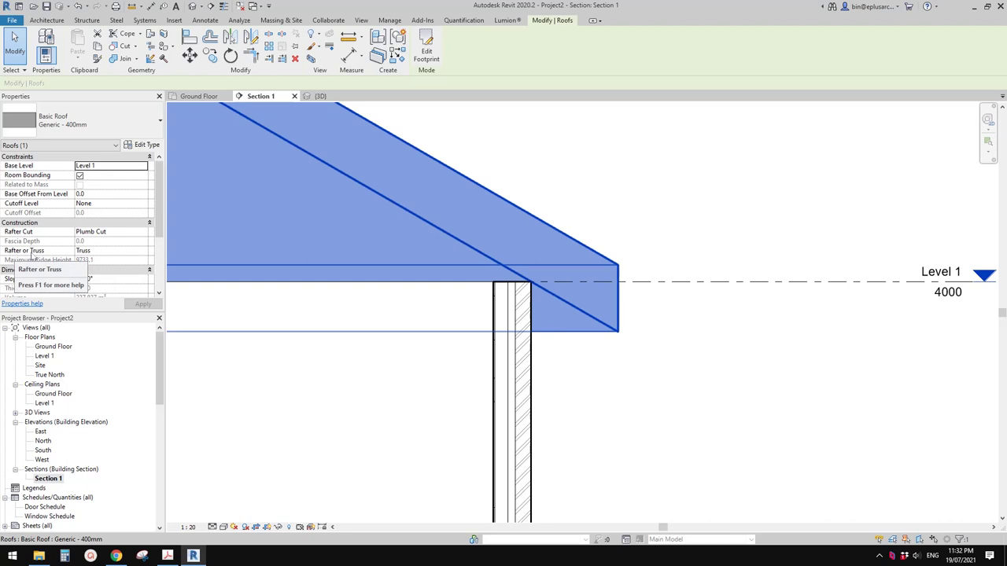
{"action": "left_click", "coordinate": [144, 251]}
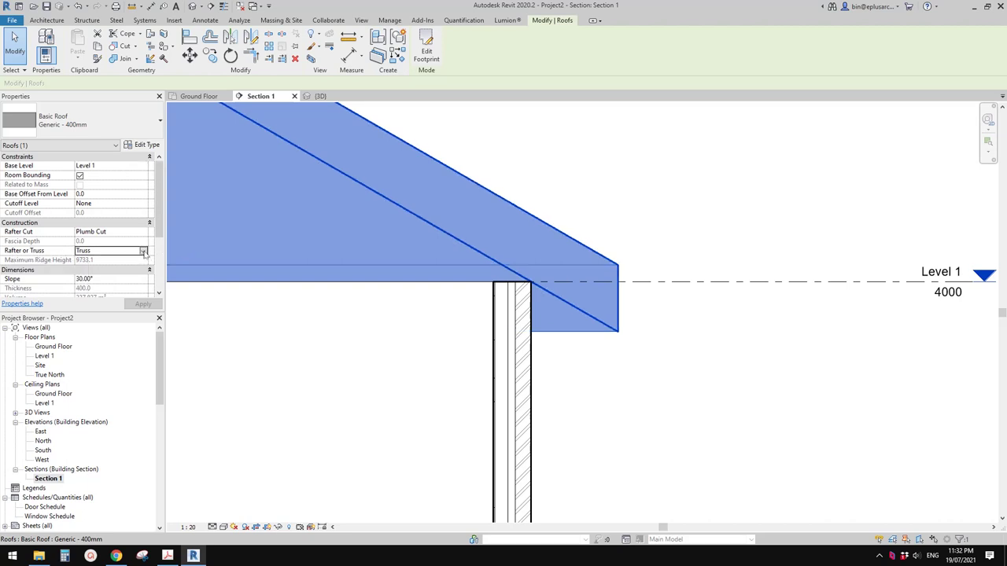
{"action": "left_click", "coordinate": [143, 251]}
{"action": "left_click", "coordinate": [82, 268]}
{"action": "middle_click_drag", "start_coordinate": [590, 212], "coordinate": [591, 204]}
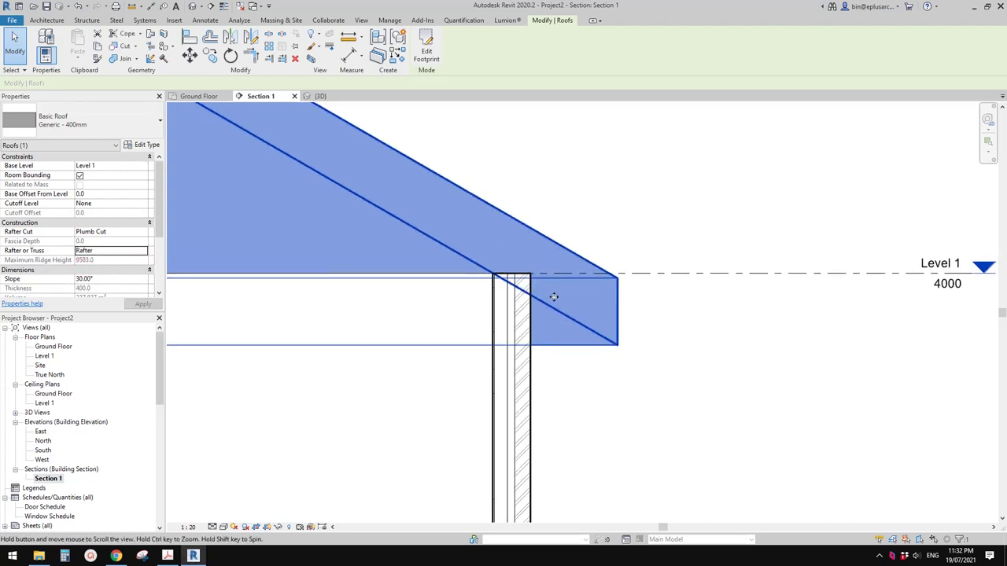
{"action": "middle_click_drag", "start_coordinate": [555, 297], "coordinate": [538, 274]}
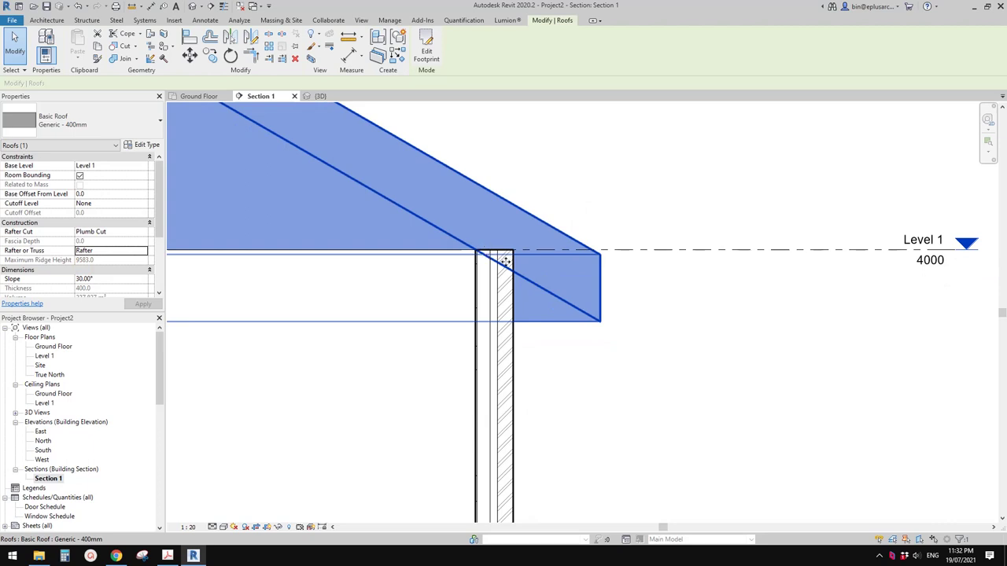
{"action": "middle_click_drag", "start_coordinate": [505, 261], "coordinate": [447, 267]}
{"action": "key", "text": "Escape"}
{"action": "scroll", "coordinate": [425, 243], "scroll_direction": "up", "scroll_amount": 1}
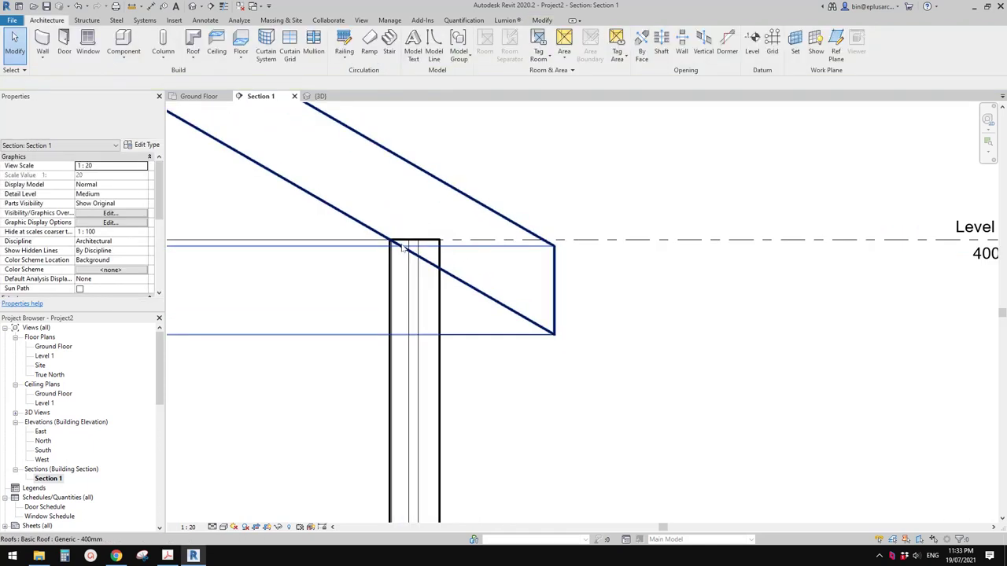
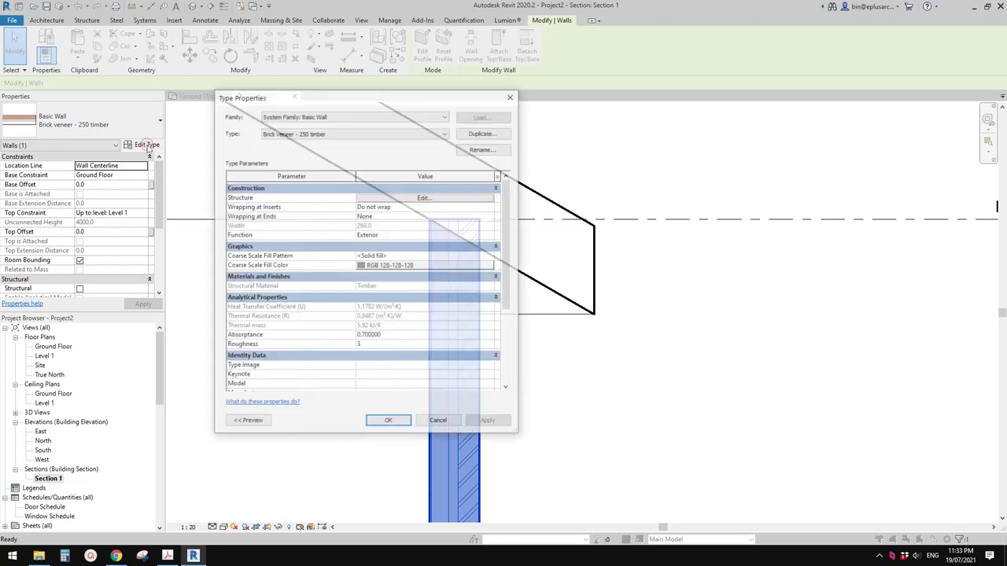
Preview the Brick veneer - 250 timber wall type in floor plan, then set the preview to section.
{"action": "left_click_drag", "start_coordinate": [391, 97], "coordinate": [438, 90]}
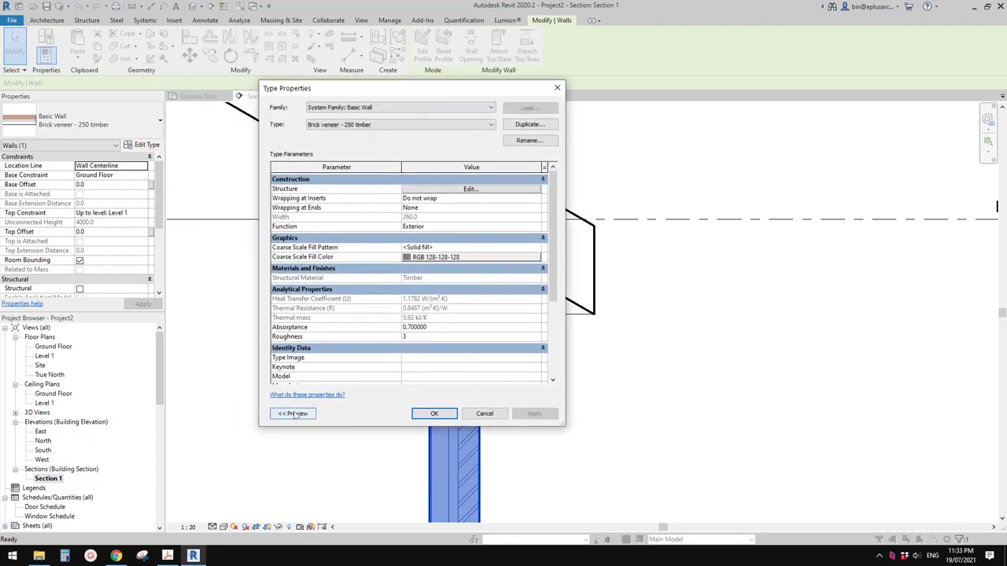
{"action": "left_click", "coordinate": [292, 414]}
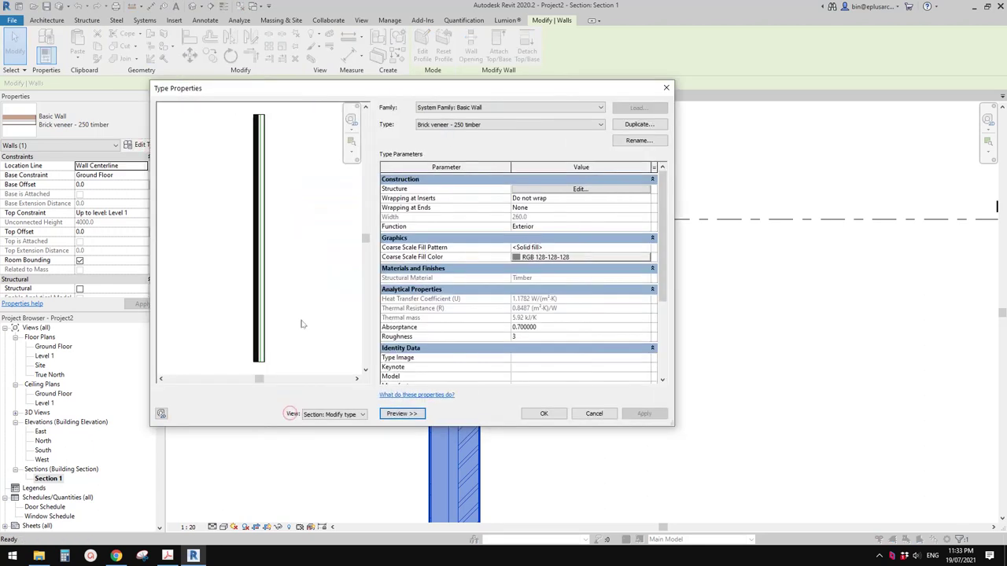
{"action": "left_click", "coordinate": [359, 413]}
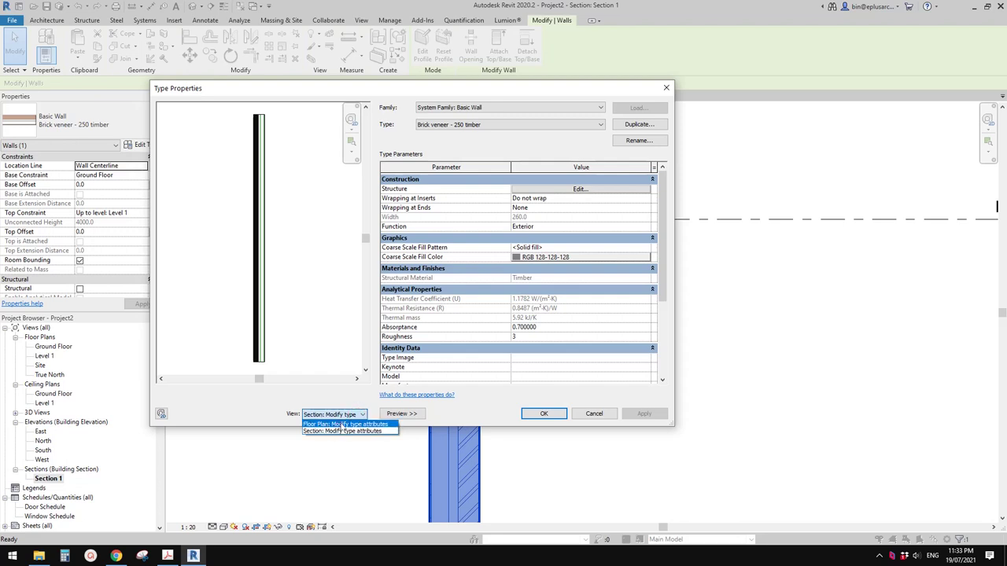
{"action": "left_click", "coordinate": [332, 424]}
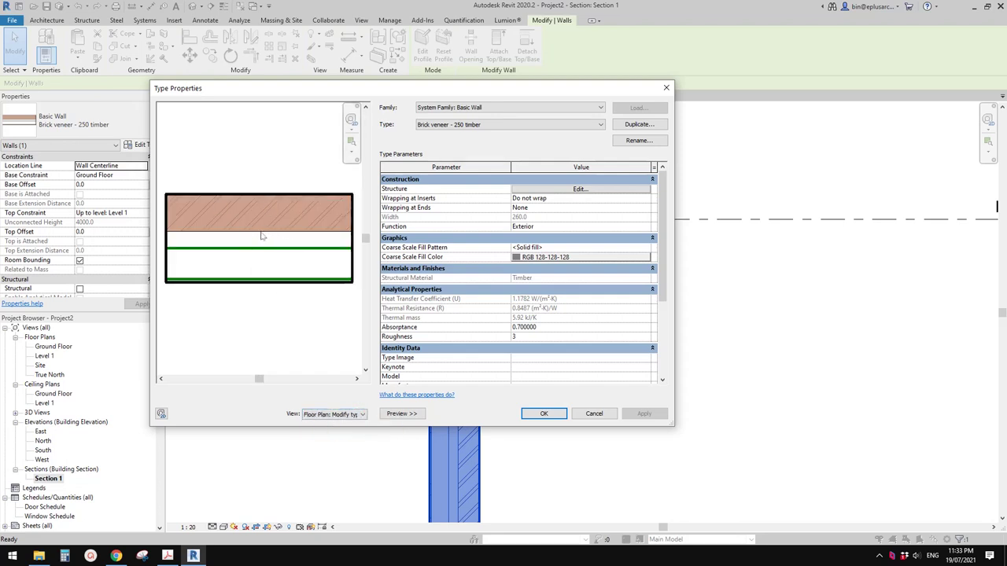
{"action": "left_click", "coordinate": [360, 414]}
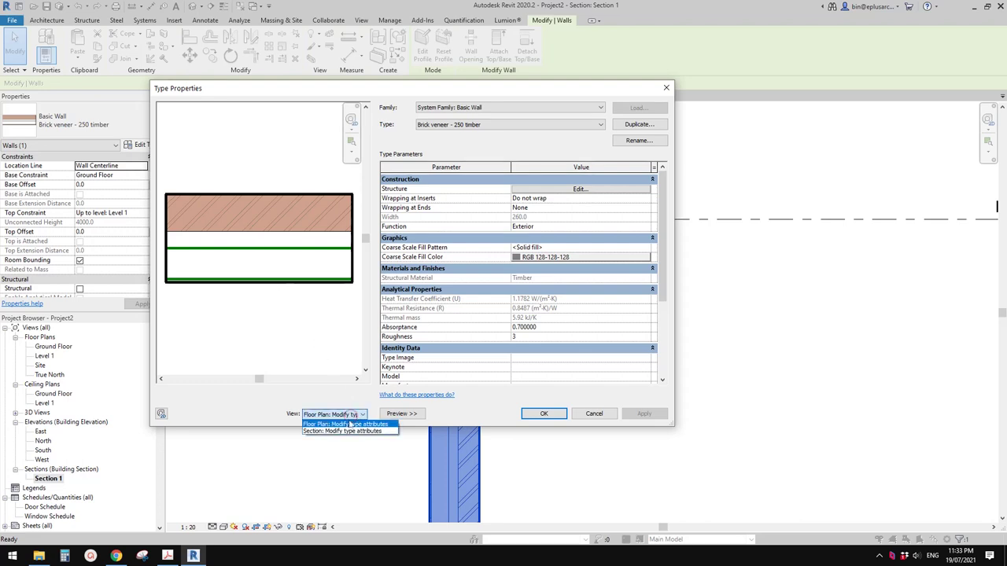
{"action": "left_click", "coordinate": [327, 432]}
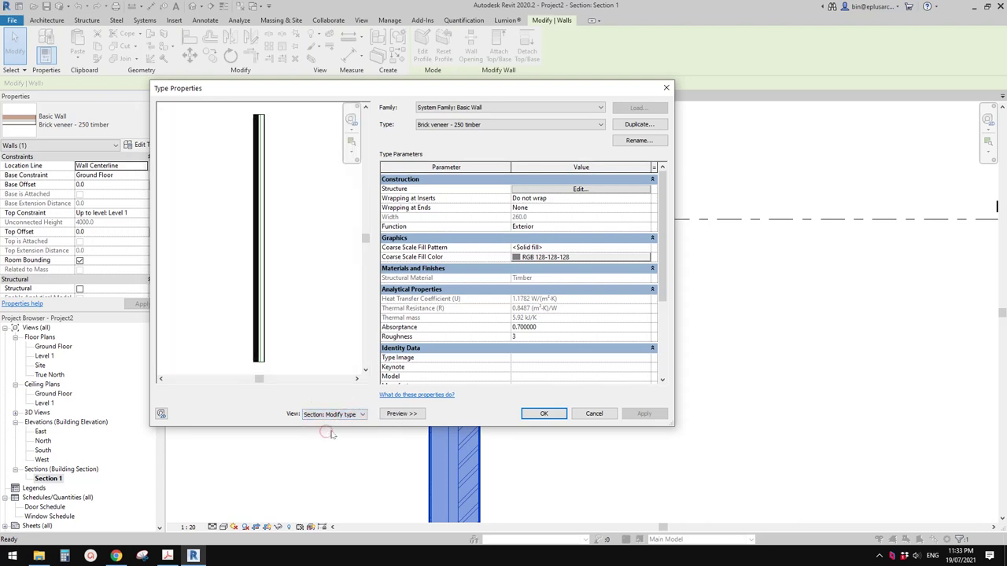
Unlock the top edges of the brick and air infiltration layers in the wall type's structure and accept the changes.
{"action": "scroll", "coordinate": [295, 210], "scroll_direction": "up", "scroll_amount": 5}
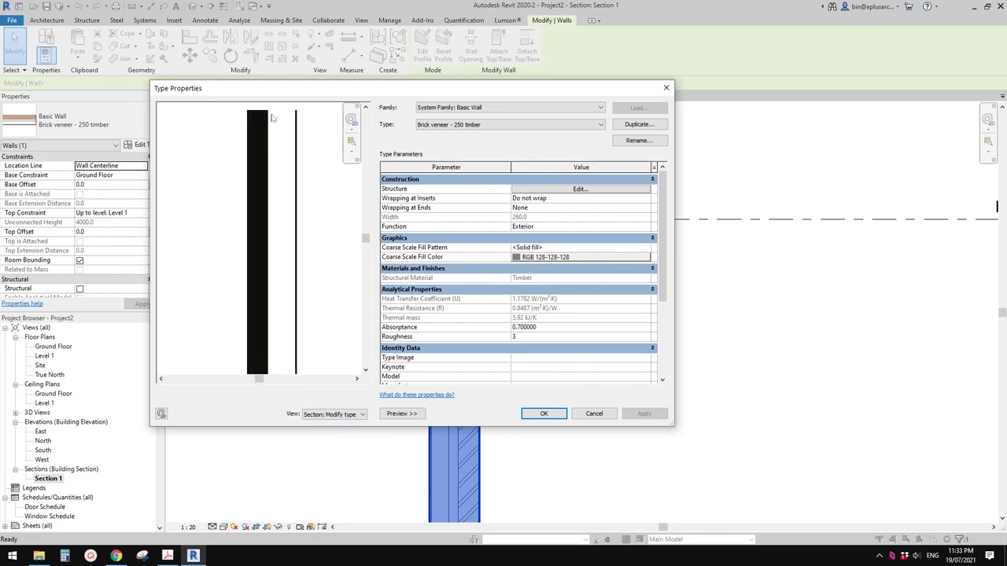
{"action": "middle_click_drag", "start_coordinate": [295, 211], "coordinate": [280, 254]}
{"action": "scroll", "coordinate": [250, 208], "scroll_direction": "up", "scroll_amount": 2}
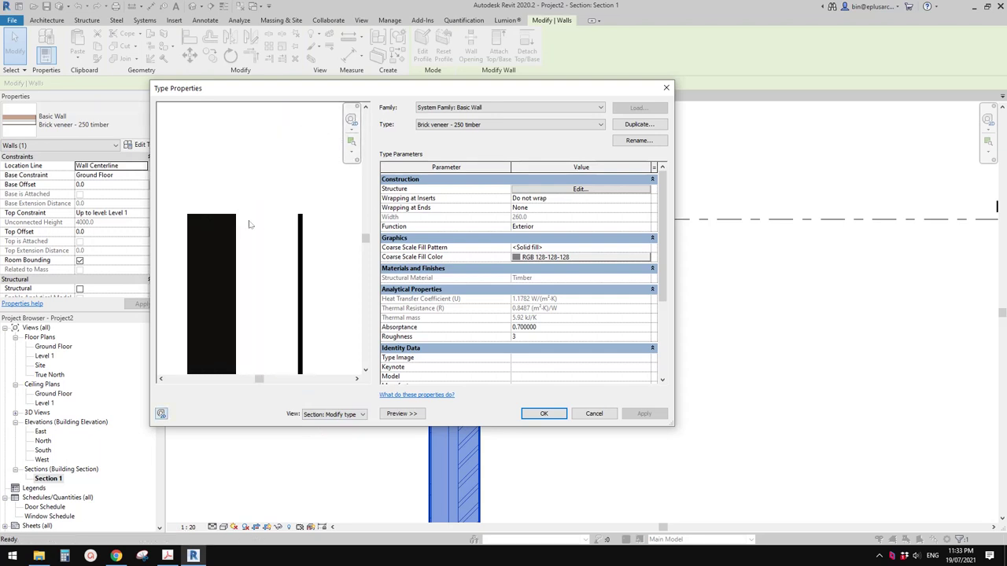
{"action": "middle_click_drag", "start_coordinate": [258, 220], "coordinate": [267, 232]}
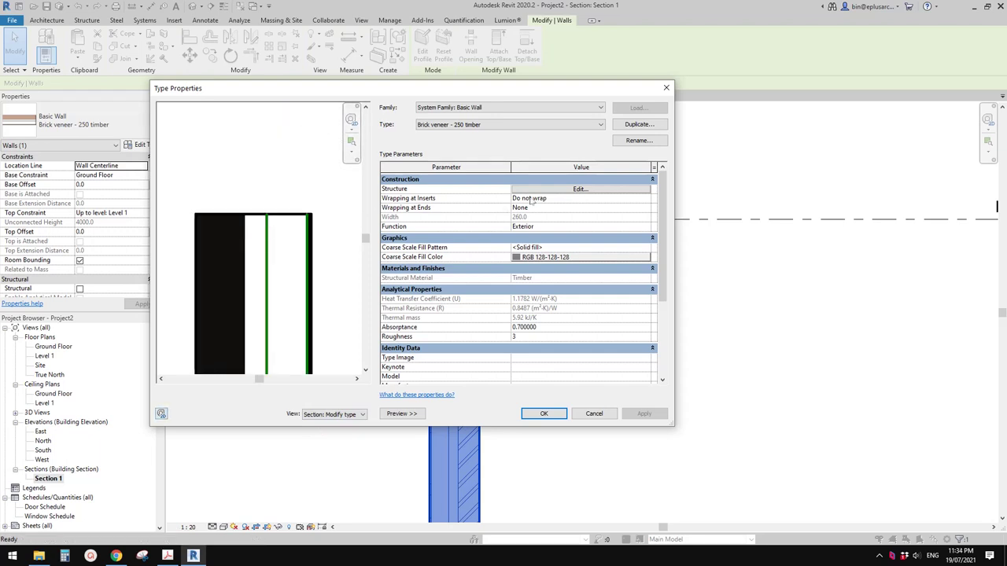
{"action": "left_click", "coordinate": [578, 190]}
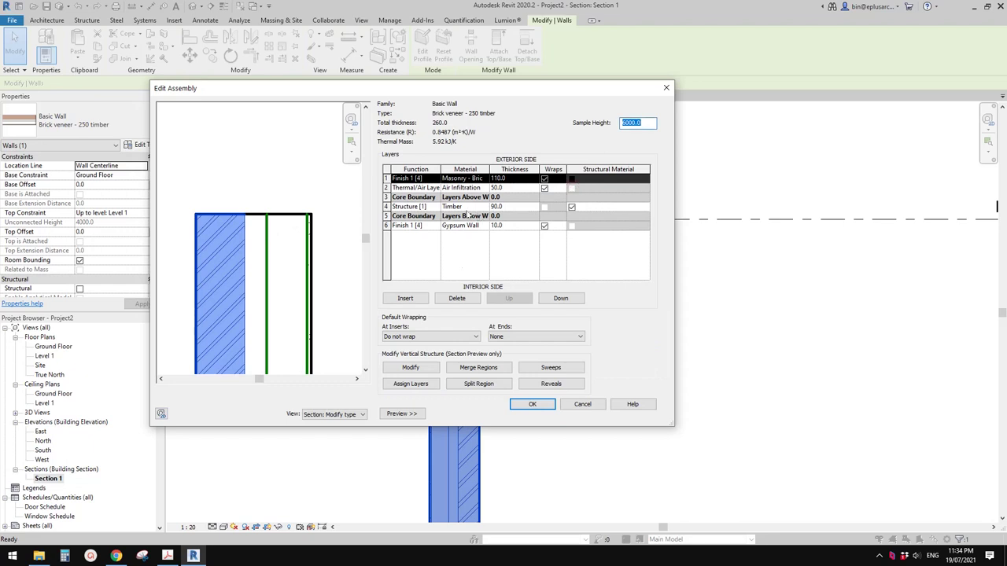
{"action": "left_click", "coordinate": [411, 367]}
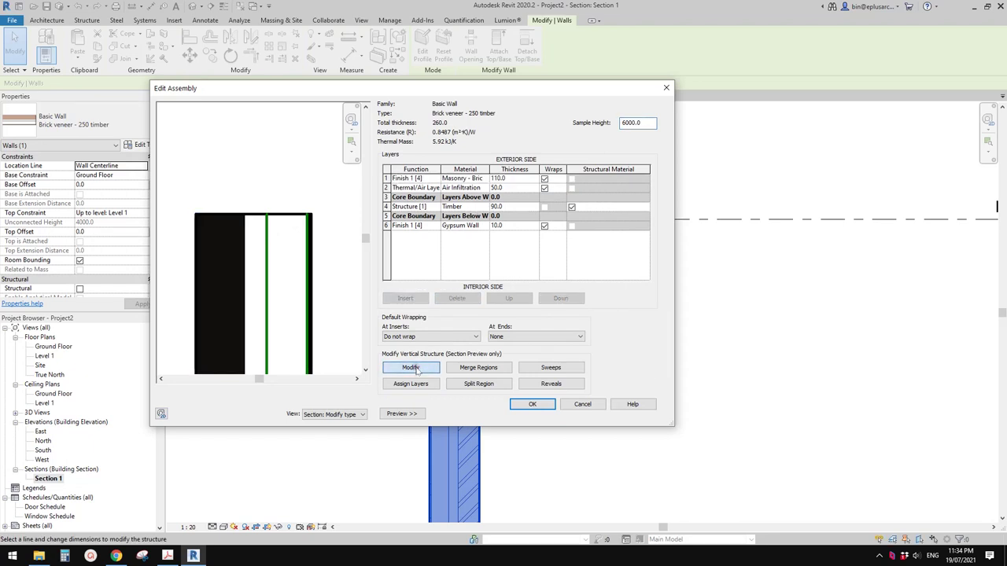
{"action": "left_click", "coordinate": [256, 217]}
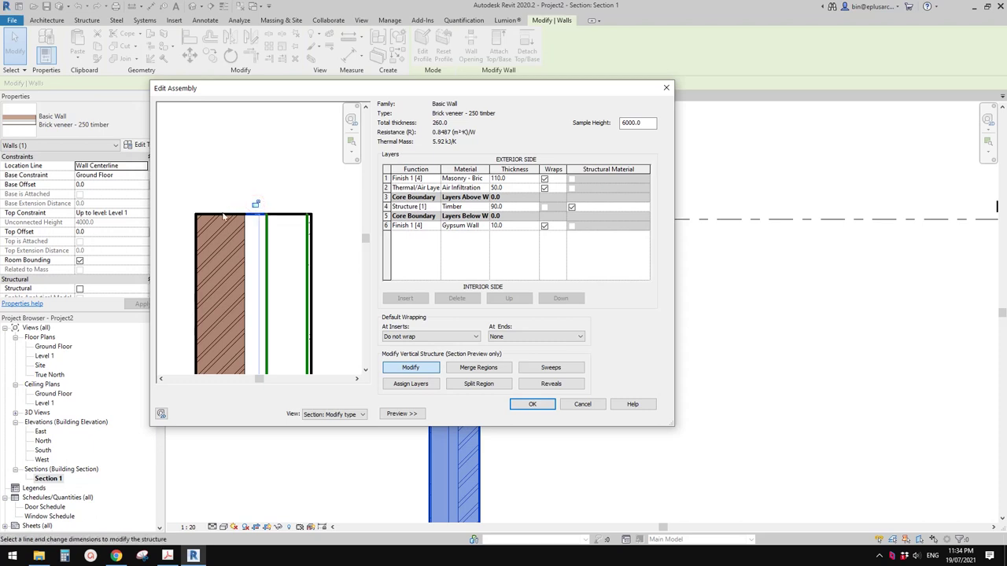
{"action": "left_click", "coordinate": [221, 213]}
{"action": "left_click", "coordinate": [220, 203]}
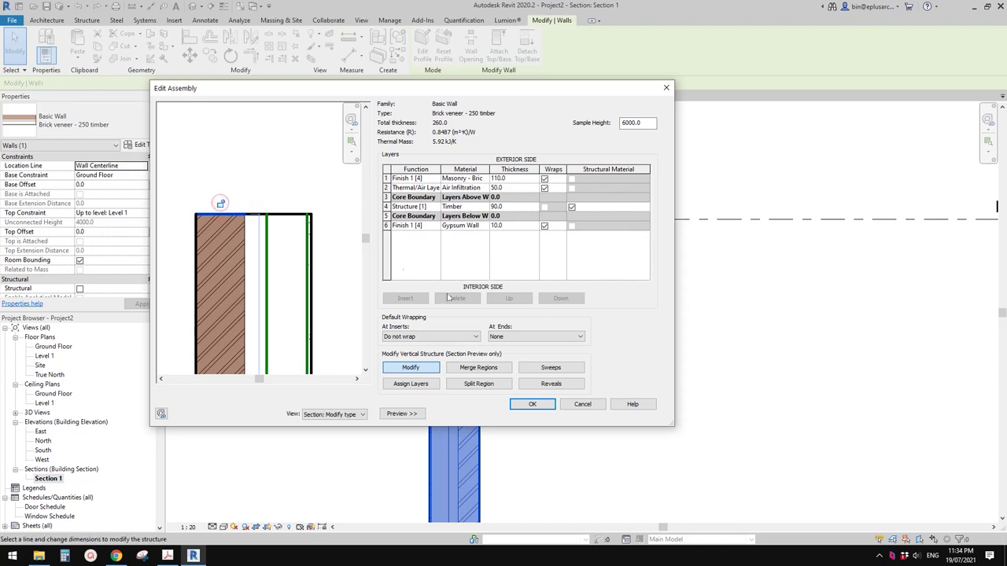
{"action": "left_click", "coordinate": [538, 404]}
{"action": "left_click", "coordinate": [545, 413]}
Lower the brick and air infiltration layers' top by about 161 mm to meet the roof's underside at the outer face.
{"action": "scroll", "coordinate": [411, 218], "scroll_direction": "up", "scroll_amount": 3}
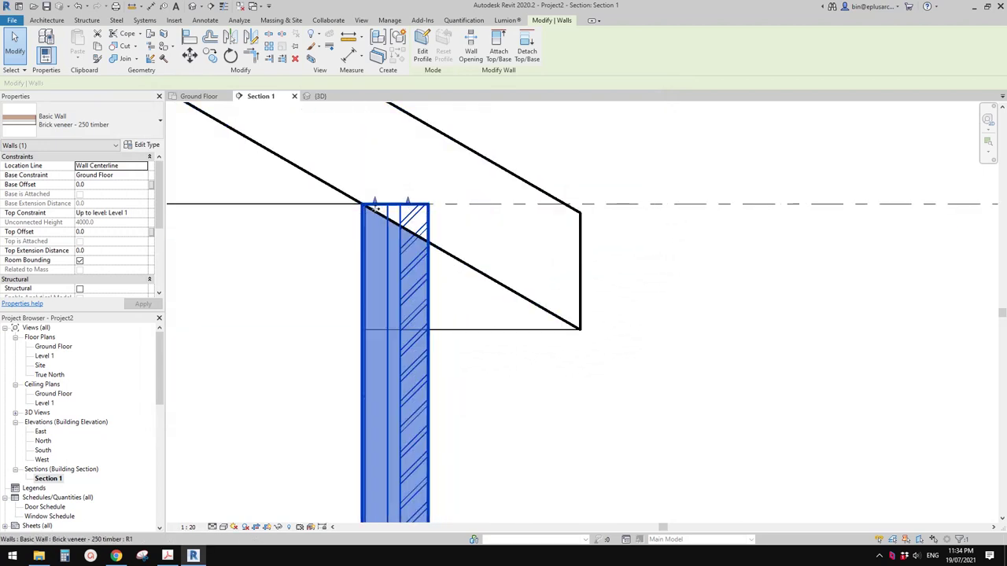
{"action": "scroll", "coordinate": [375, 209], "scroll_direction": "up", "scroll_amount": 2}
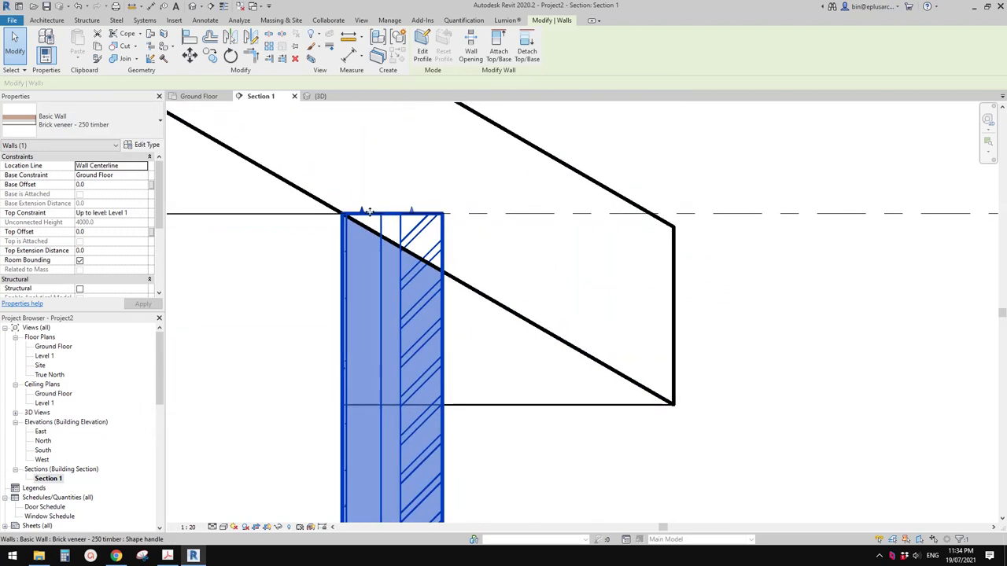
{"action": "left_click_drag", "start_coordinate": [411, 212], "coordinate": [421, 276]}
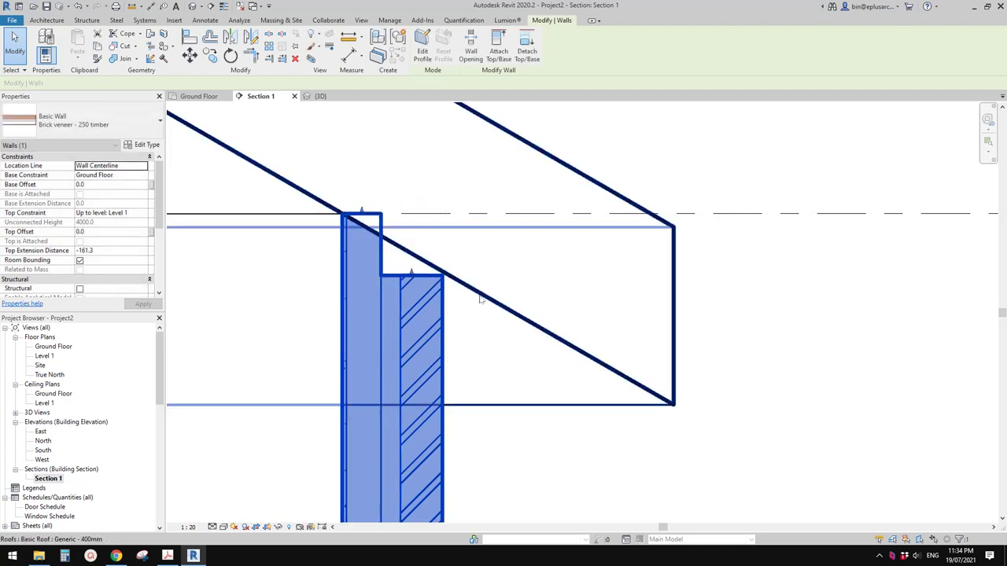
{"action": "scroll", "coordinate": [481, 299], "scroll_direction": "down", "scroll_amount": 2}
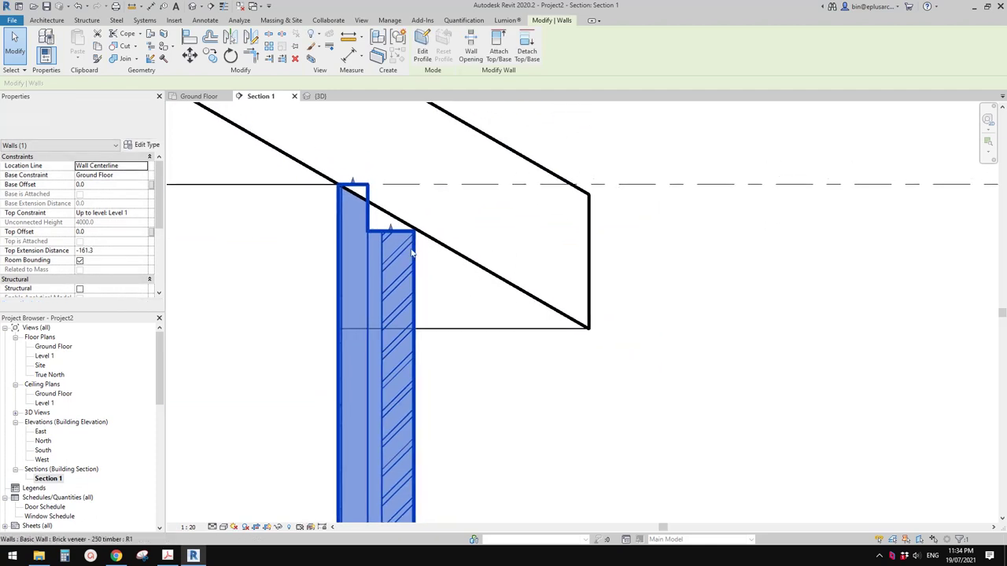
{"action": "key", "text": "Escape"}
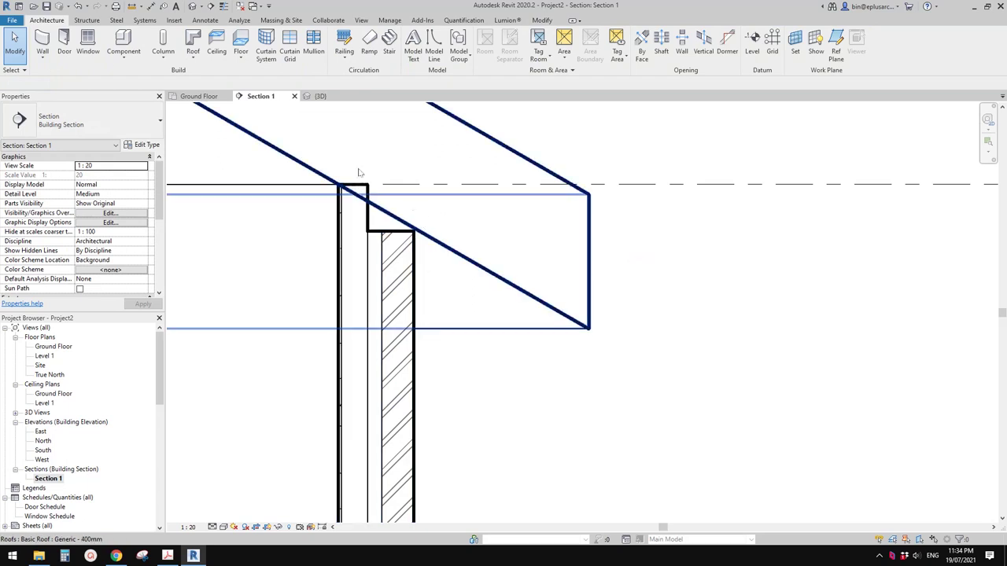
Change the hip roof's type to Warm Roof - Timber.
{"action": "scroll", "coordinate": [495, 320], "scroll_direction": "down", "scroll_amount": 4}
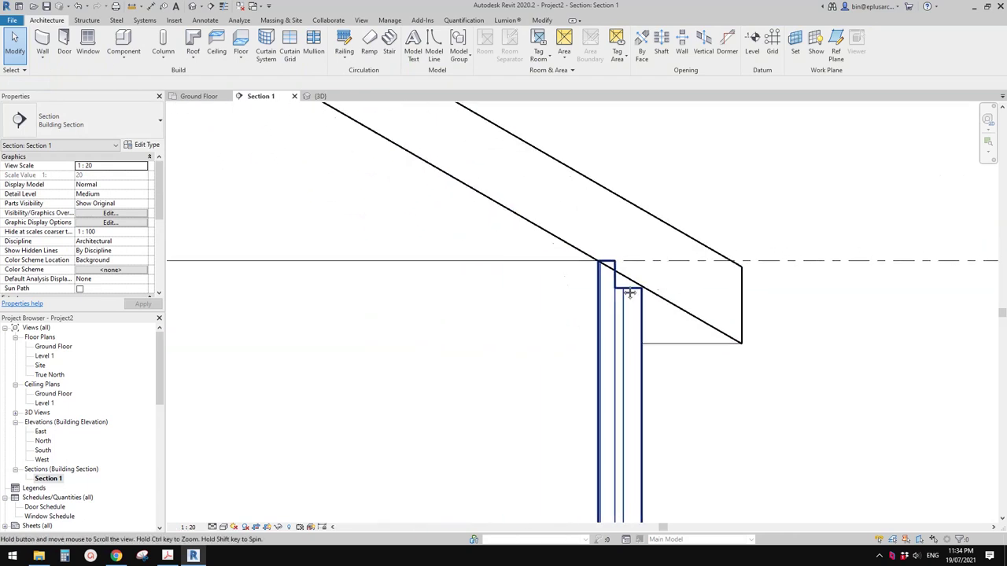
{"action": "left_click", "coordinate": [511, 218]}
{"action": "scroll", "coordinate": [269, 226], "scroll_direction": "up", "scroll_amount": 1}
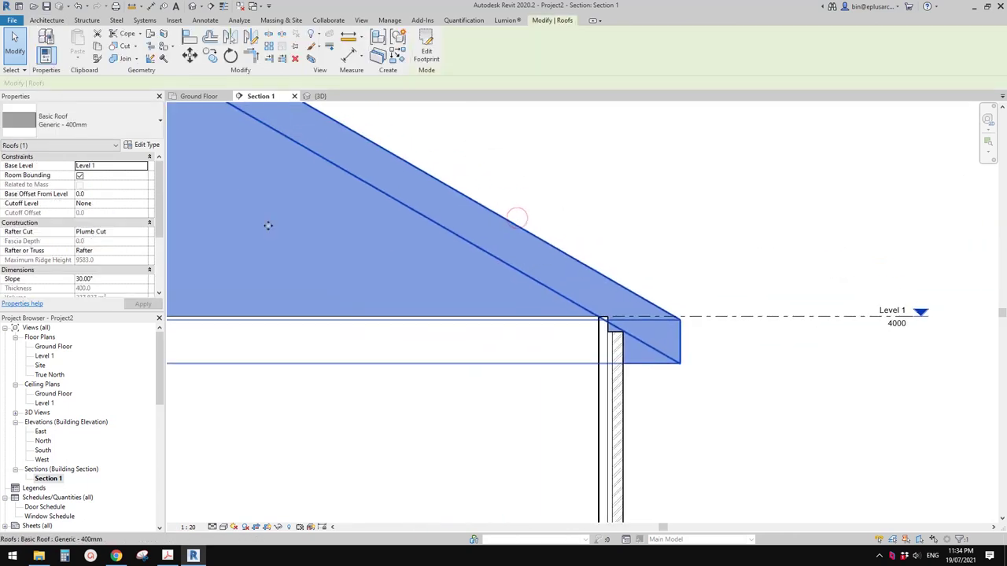
{"action": "middle_click_drag", "start_coordinate": [467, 279], "coordinate": [408, 276]}
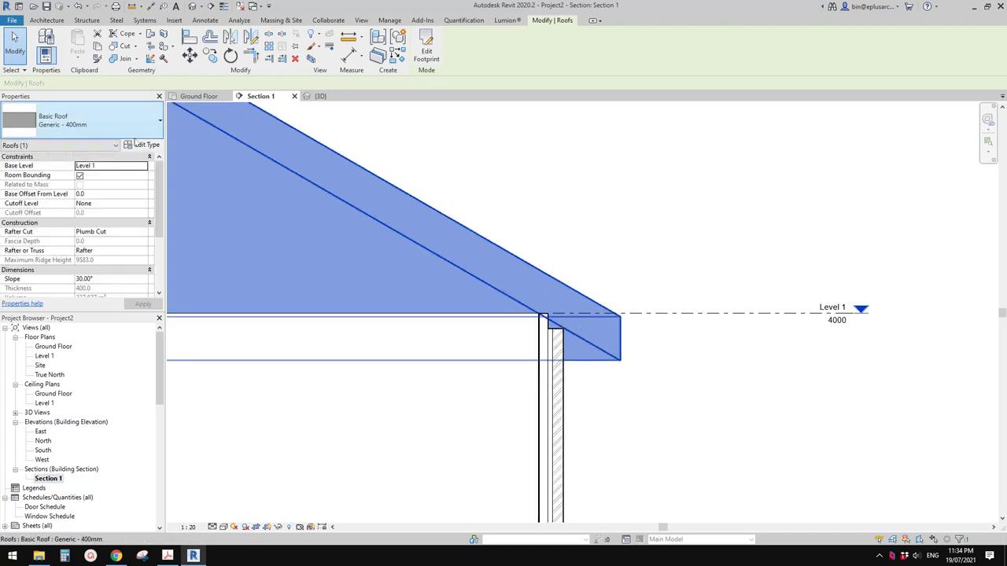
{"action": "left_click", "coordinate": [118, 122]}
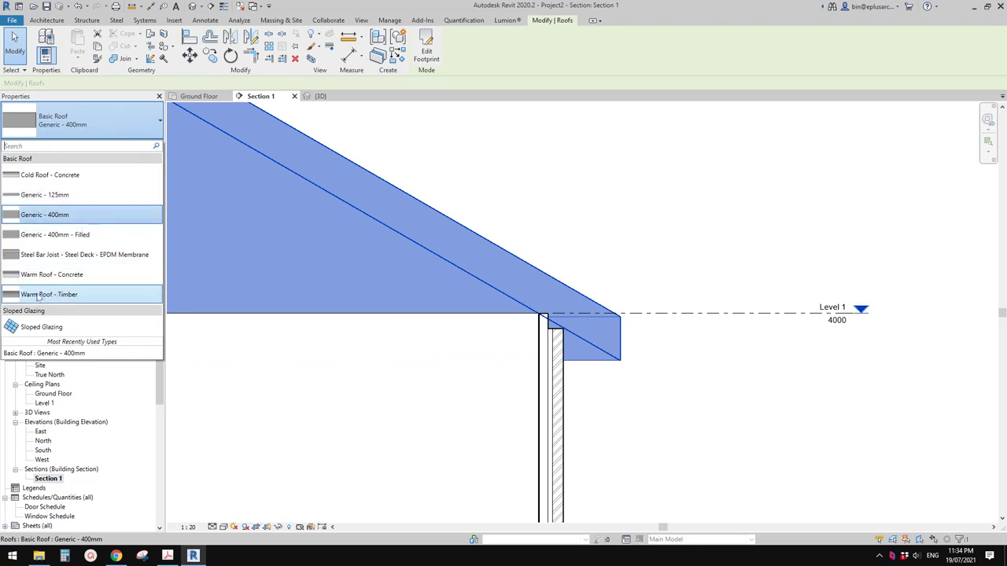
{"action": "left_click", "coordinate": [38, 295]}
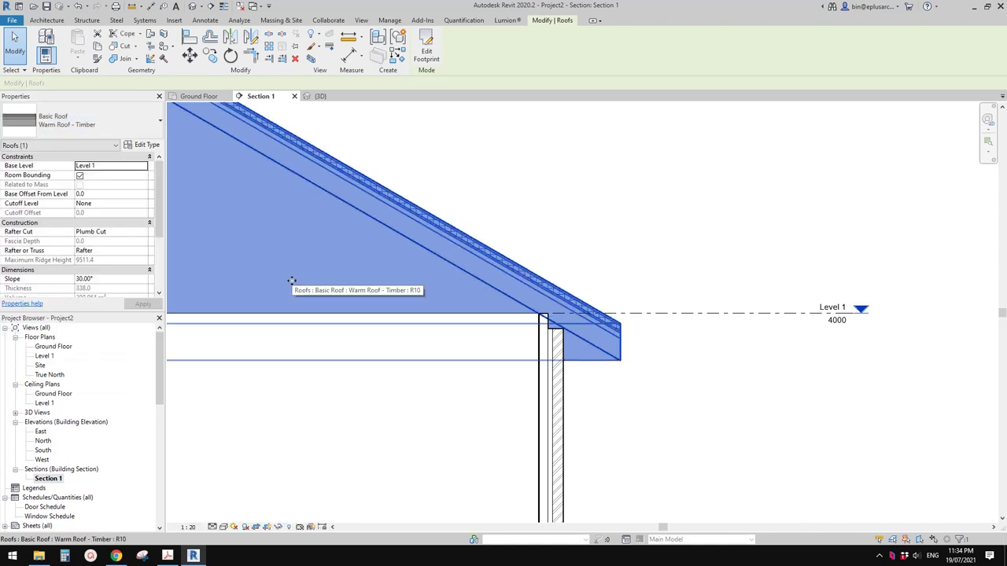
{"action": "middle_click_drag", "start_coordinate": [425, 275], "coordinate": [302, 252]}
{"action": "scroll", "coordinate": [453, 269], "scroll_direction": "up", "scroll_amount": 1}
{"action": "left_click", "coordinate": [511, 236]}
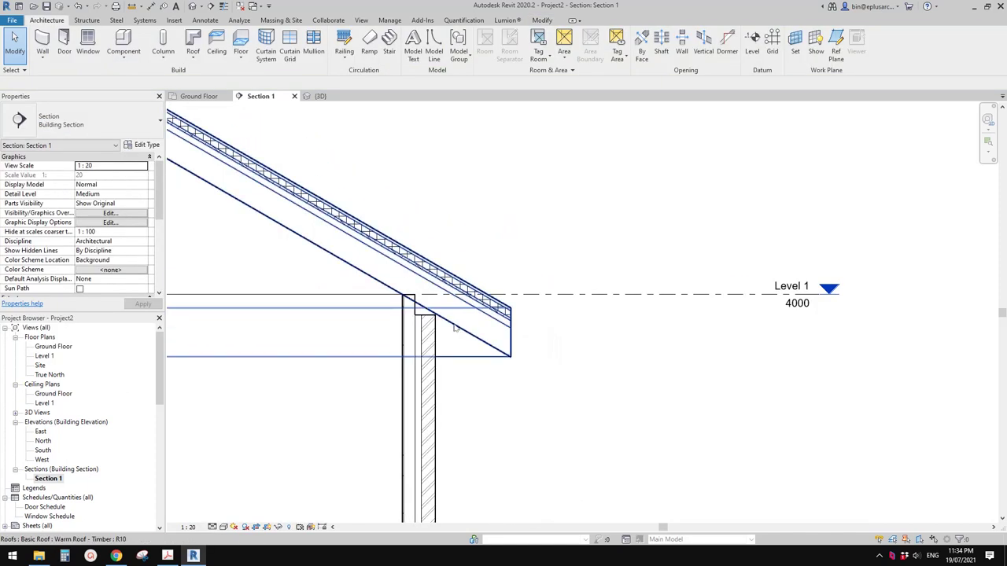
Join the geometry of the Brick veneer - 250 timber wall with the hip roof at the eave.
{"action": "scroll", "coordinate": [448, 314], "scroll_direction": "up", "scroll_amount": 4}
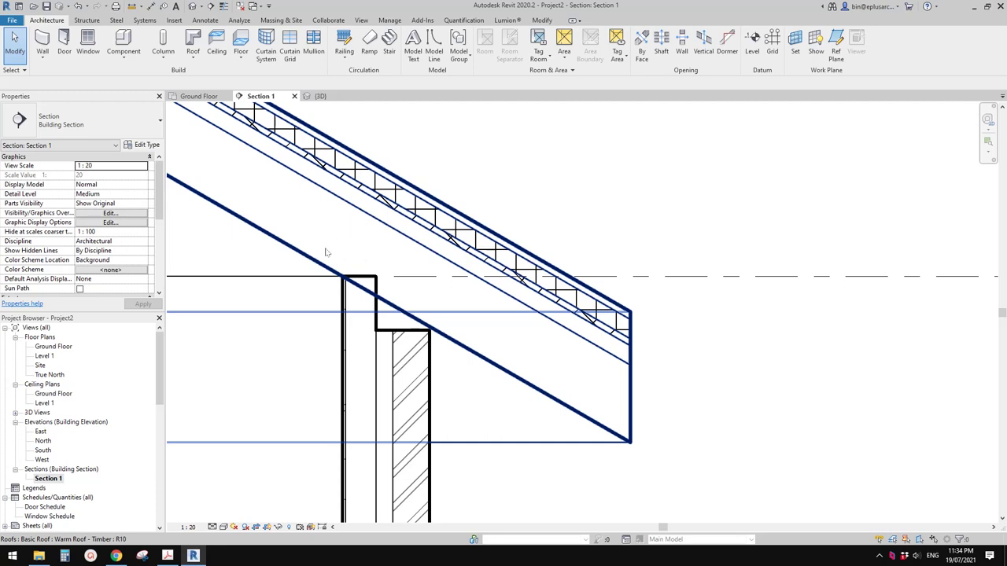
{"action": "middle_click_drag", "start_coordinate": [338, 252], "coordinate": [387, 258]}
{"action": "scroll", "coordinate": [448, 271], "scroll_direction": "up", "scroll_amount": 3}
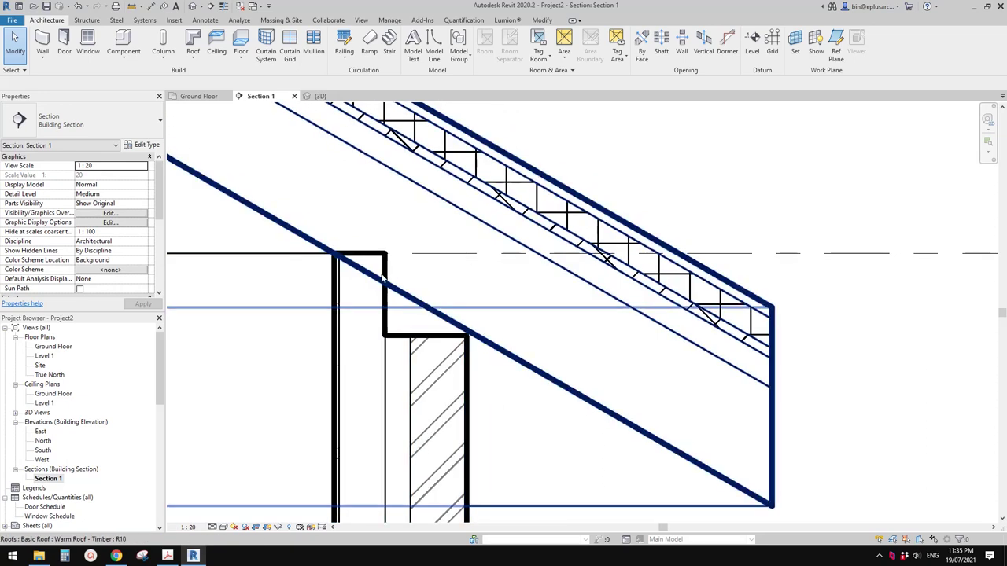
{"action": "scroll", "coordinate": [383, 285], "scroll_direction": "down", "scroll_amount": 1}
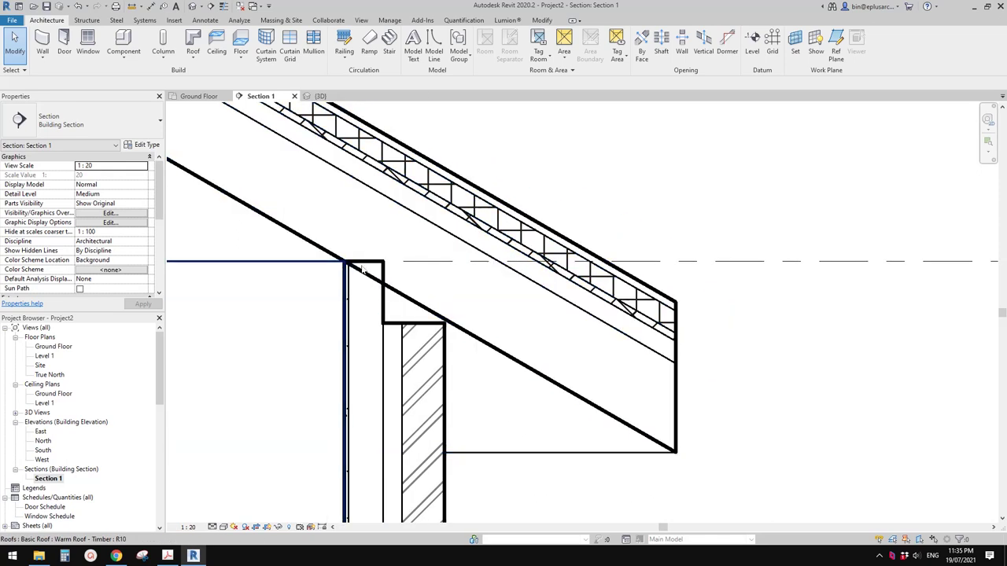
{"action": "left_click", "coordinate": [541, 21]}
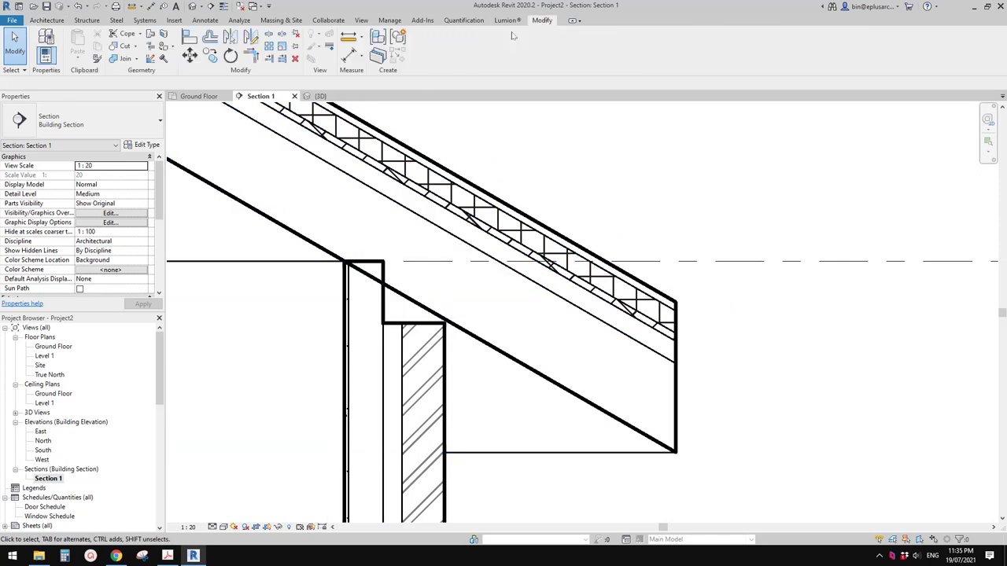
{"action": "left_click", "coordinate": [123, 60]}
{"action": "left_click", "coordinate": [374, 311]}
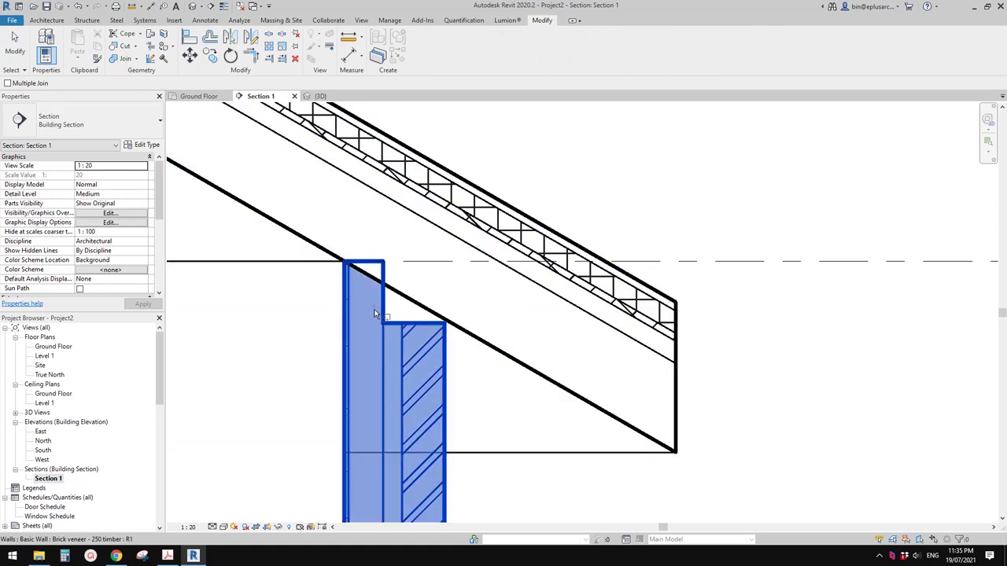
{"action": "left_click", "coordinate": [408, 281]}
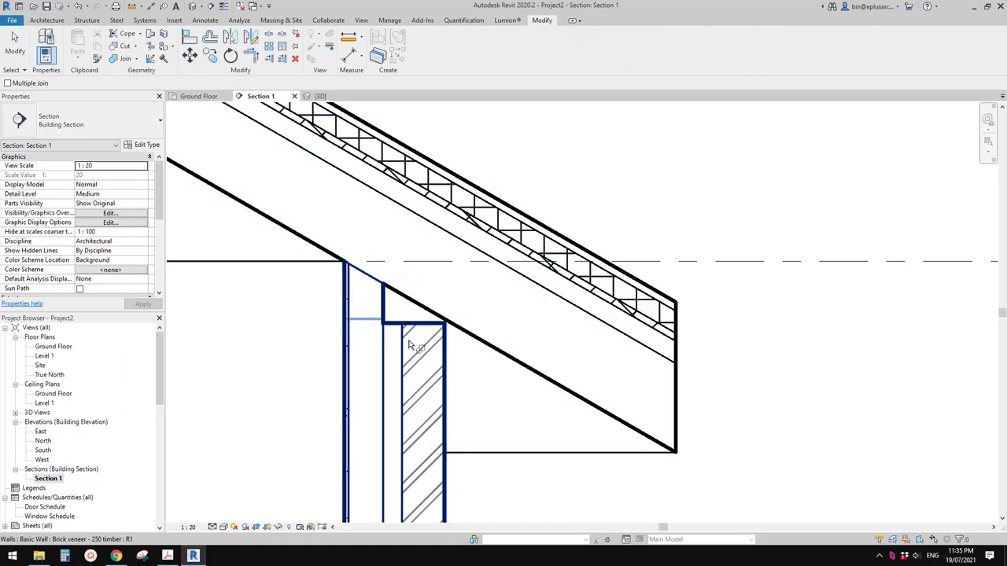
{"action": "key", "text": "Escape"}
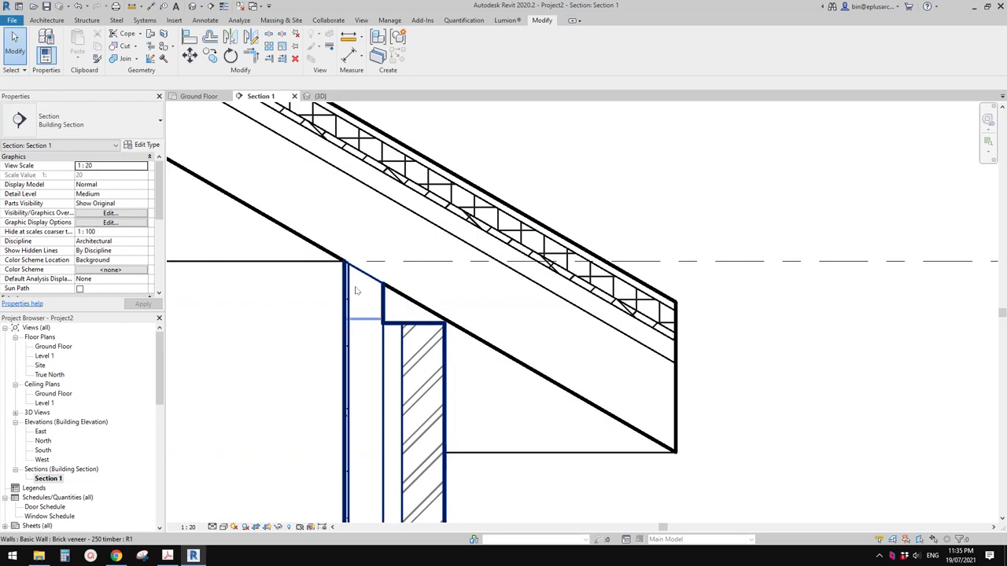
Switch the join order between the brick veneer wall and the roof so the wall cuts into the roof.
{"action": "scroll", "coordinate": [381, 288], "scroll_direction": "up", "scroll_amount": 1}
{"action": "middle_click_drag", "start_coordinate": [380, 288], "coordinate": [387, 294]}
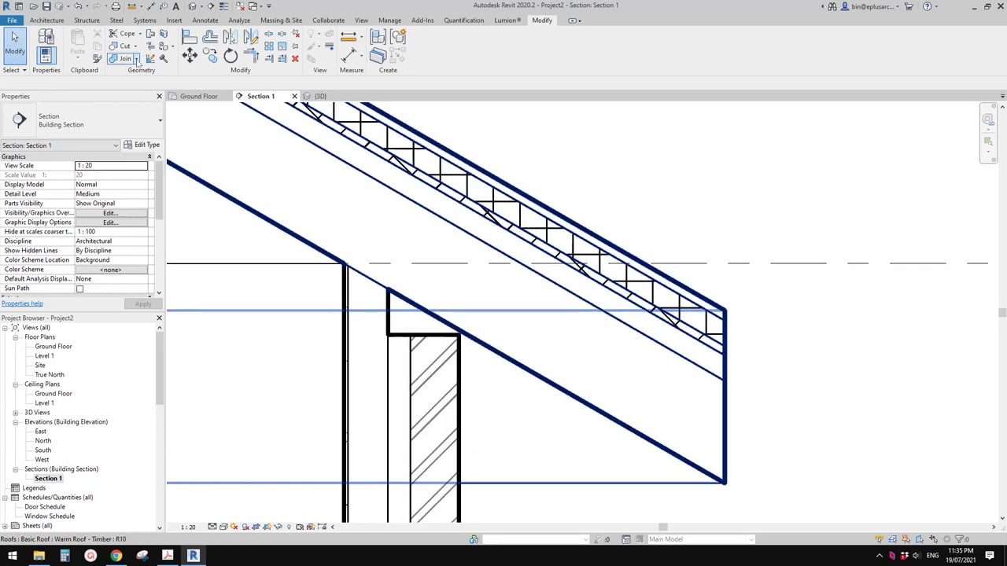
{"action": "left_click", "coordinate": [136, 59]}
{"action": "left_click", "coordinate": [145, 120]}
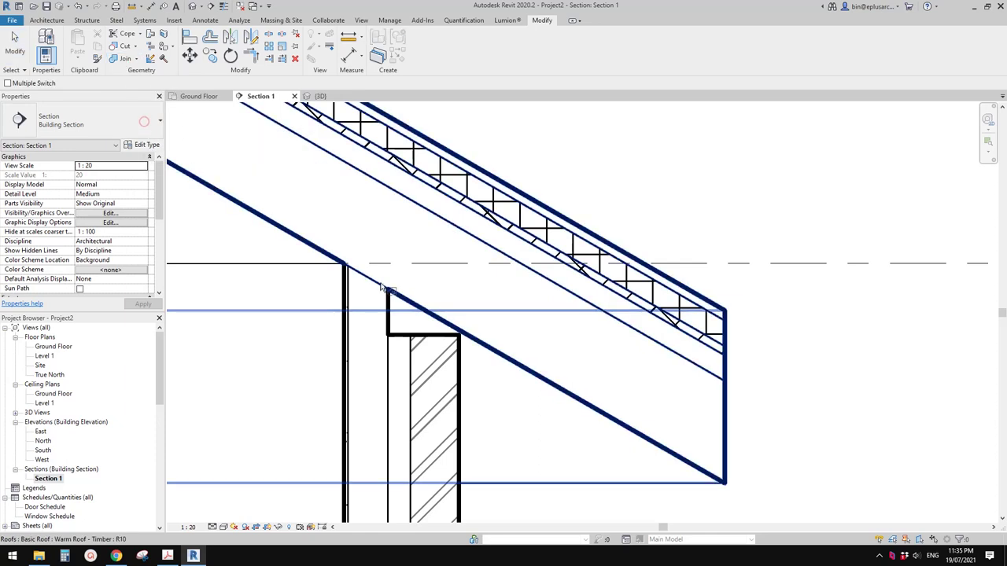
{"action": "left_click", "coordinate": [383, 287]}
{"action": "left_click", "coordinate": [392, 279]}
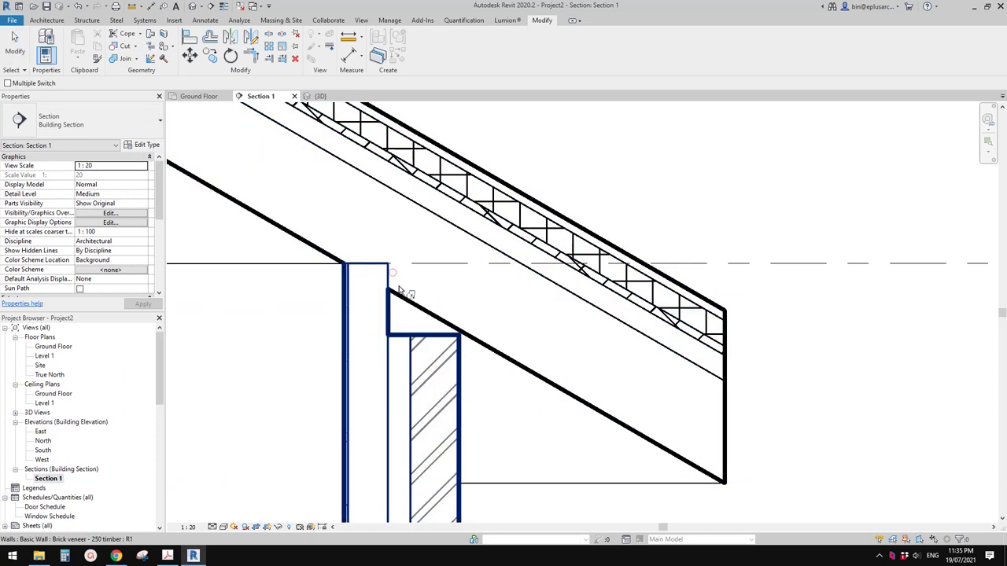
{"action": "scroll", "coordinate": [401, 291], "scroll_direction": "down", "scroll_amount": 2}
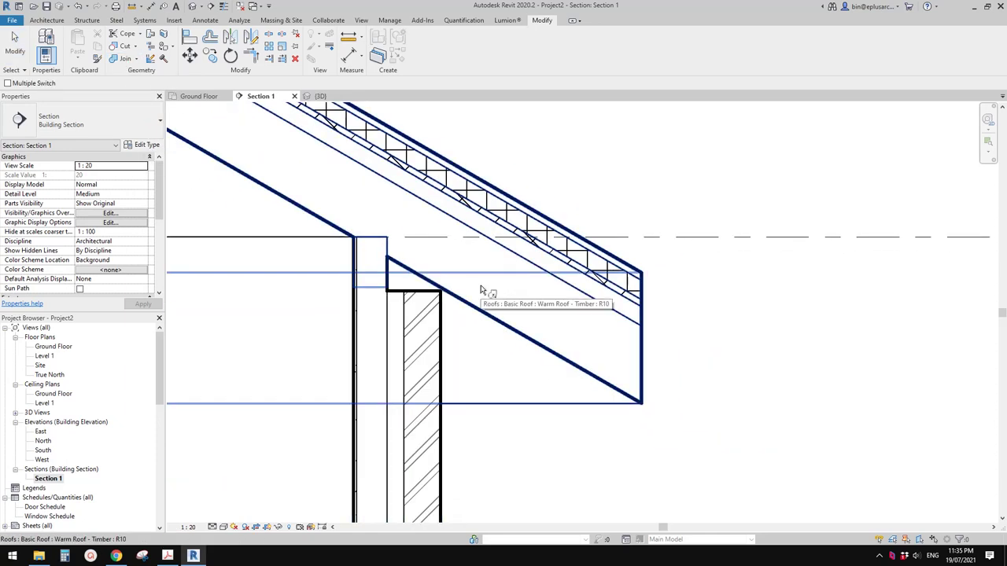
{"action": "scroll", "coordinate": [415, 244], "scroll_direction": "up", "scroll_amount": 1}
{"action": "key", "text": "Escape"}
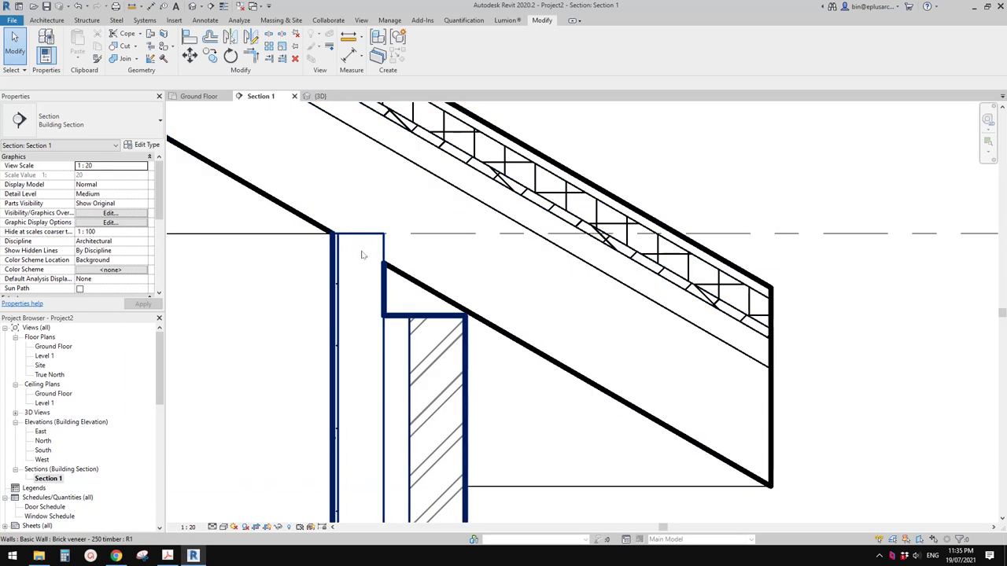
Try to switch the join order of the brick veneer wall and the roof once more.
{"action": "scroll", "coordinate": [359, 251], "scroll_direction": "up", "scroll_amount": 1}
{"action": "left_click", "coordinate": [137, 61]}
{"action": "left_click", "coordinate": [146, 121]}
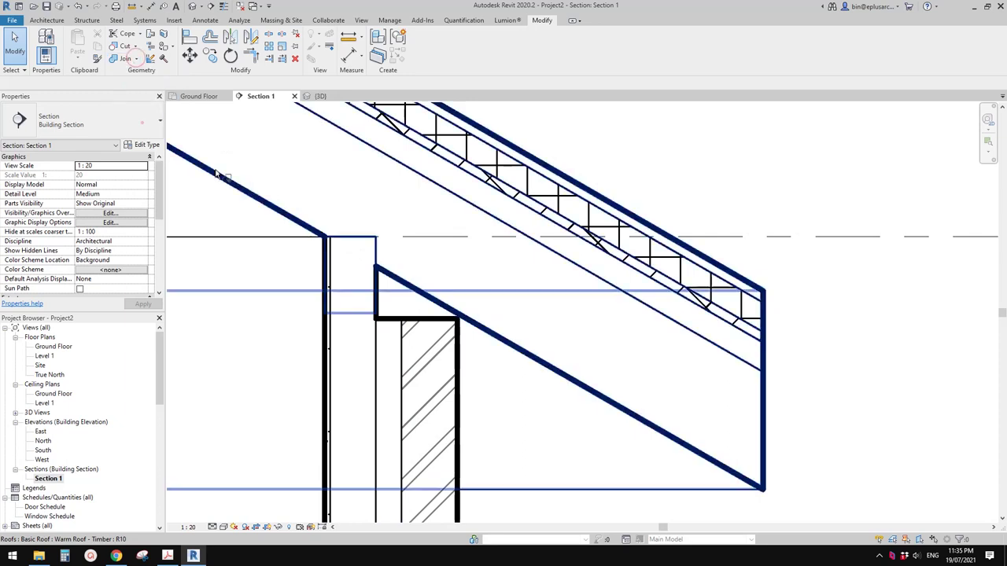
{"action": "left_click", "coordinate": [353, 276]}
{"action": "left_click", "coordinate": [389, 254]}
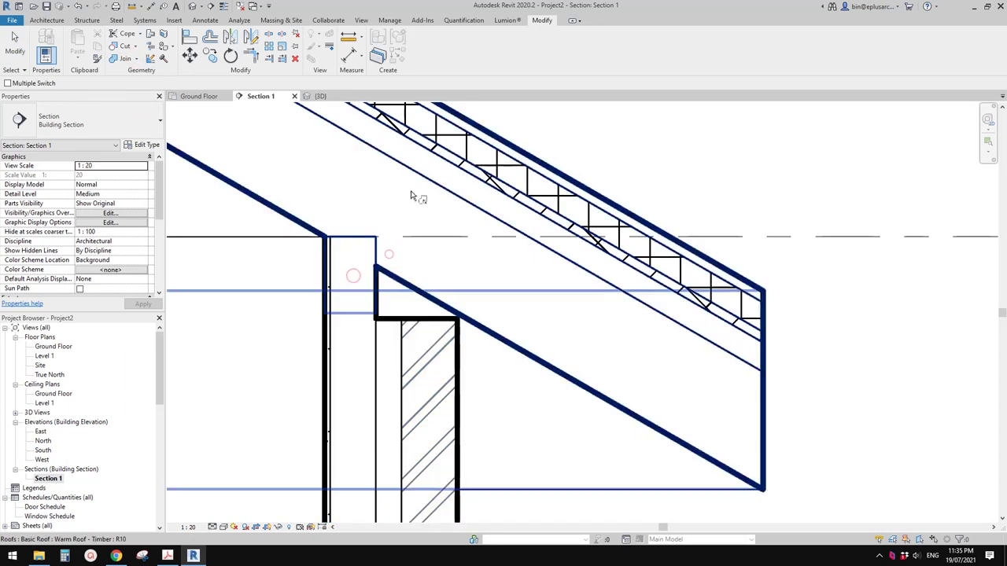
{"action": "key", "text": "Escape"}
{"action": "scroll", "coordinate": [428, 226], "scroll_direction": "down", "scroll_amount": 1}
{"action": "scroll", "coordinate": [376, 236], "scroll_direction": "up", "scroll_amount": 1}
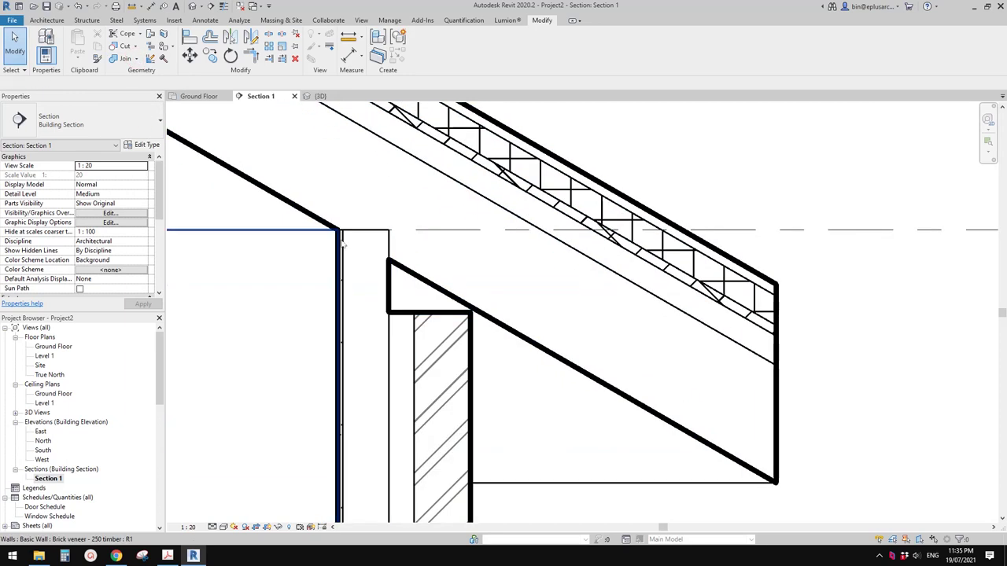
Examine the whole building section and its far eave, and open the 3D view.
{"action": "scroll", "coordinate": [381, 263], "scroll_direction": "down", "scroll_amount": 3}
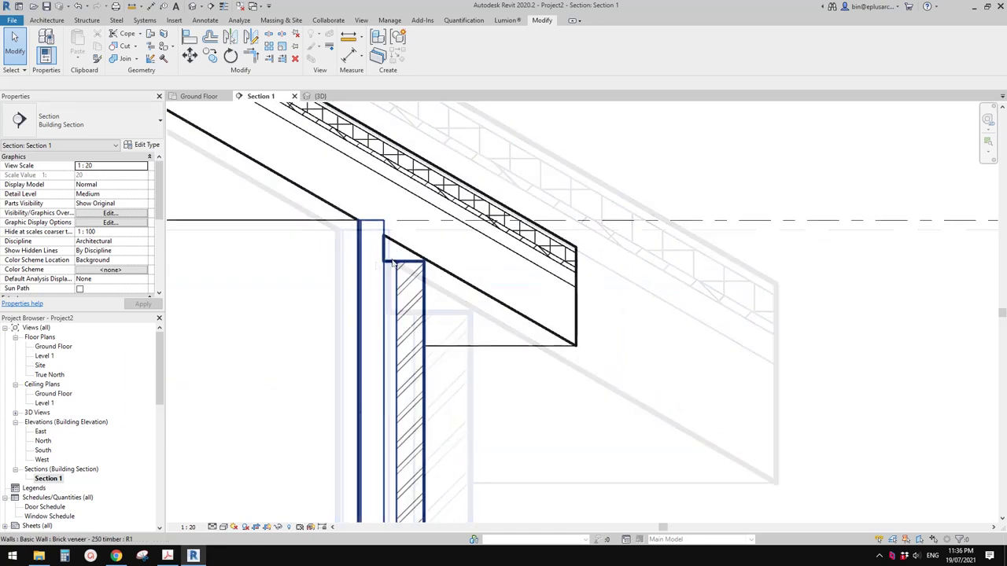
{"action": "scroll", "coordinate": [415, 257], "scroll_direction": "down", "scroll_amount": 10}
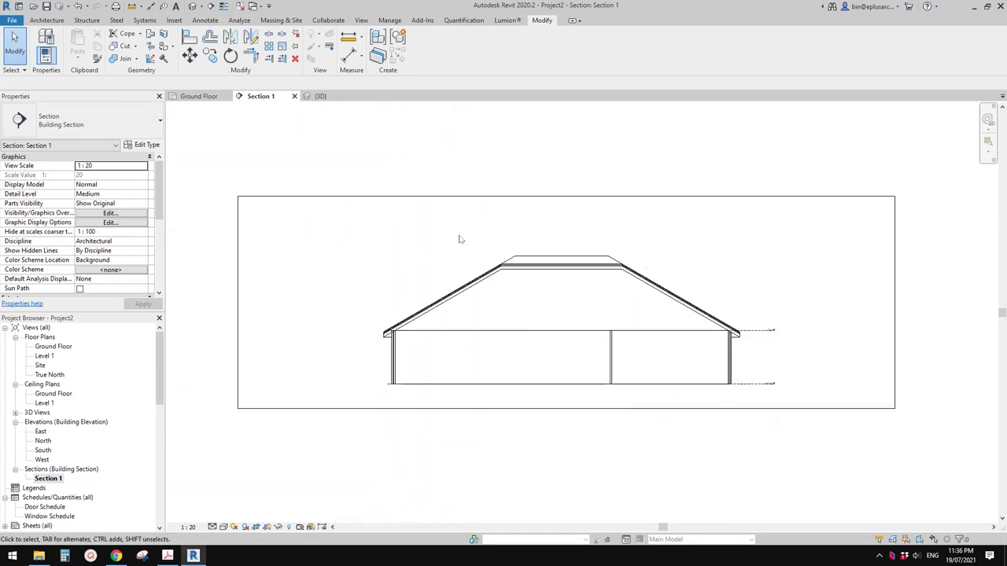
{"action": "scroll", "coordinate": [620, 342], "scroll_direction": "up", "scroll_amount": 6}
{"action": "middle_click_drag", "start_coordinate": [633, 336], "coordinate": [649, 323]}
{"action": "scroll", "coordinate": [641, 332], "scroll_direction": "down", "scroll_amount": 2}
{"action": "scroll", "coordinate": [470, 398], "scroll_direction": "down", "scroll_amount": 1}
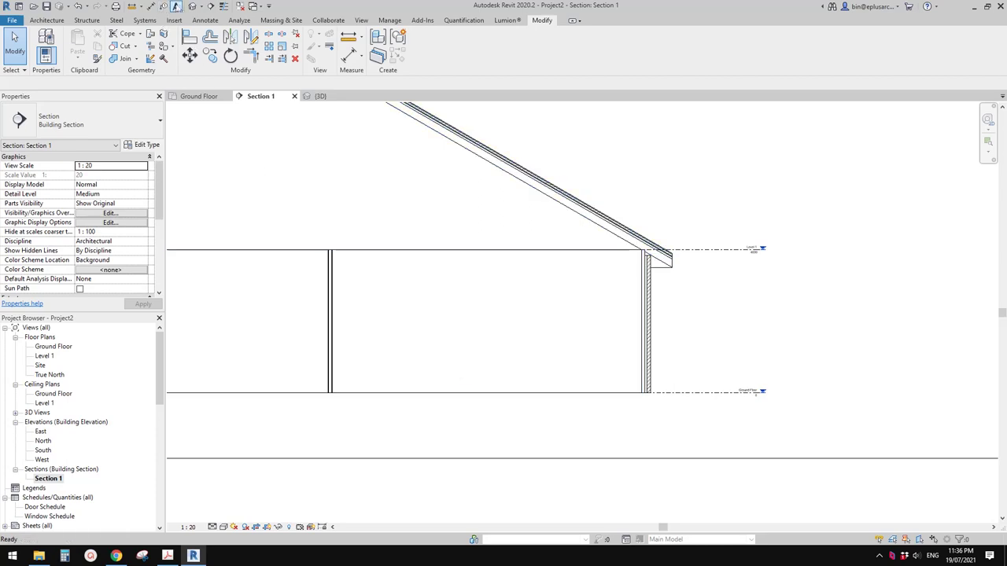
{"action": "left_click", "coordinate": [192, 6]}
{"action": "middle_click_drag", "start_coordinate": [306, 183], "coordinate": [391, 204]}
Start a Generic 150mm floor on Ground Floor and create its boundary from the chain of exterior walls.
{"action": "left_click", "coordinate": [47, 20]}
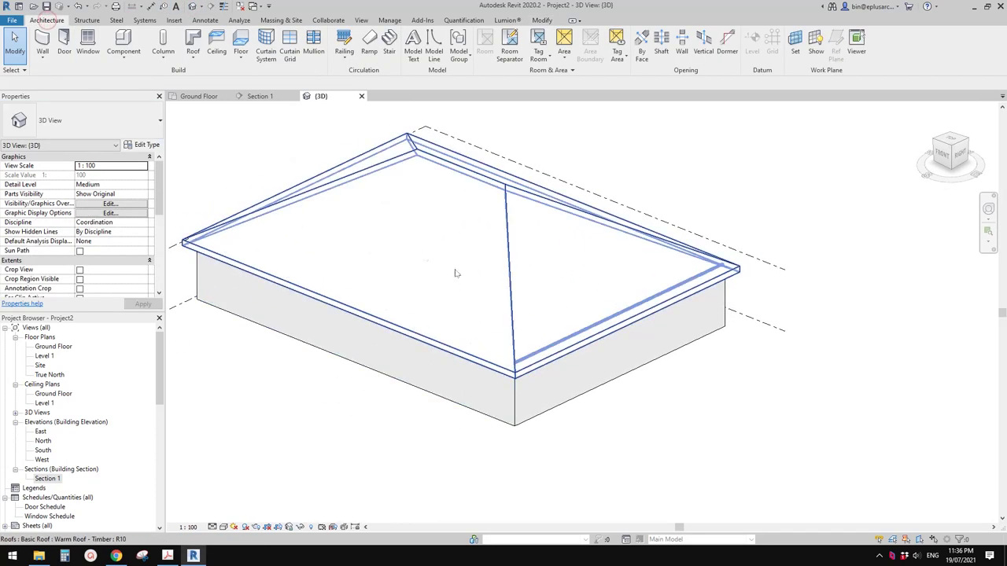
{"action": "left_click", "coordinate": [241, 51]}
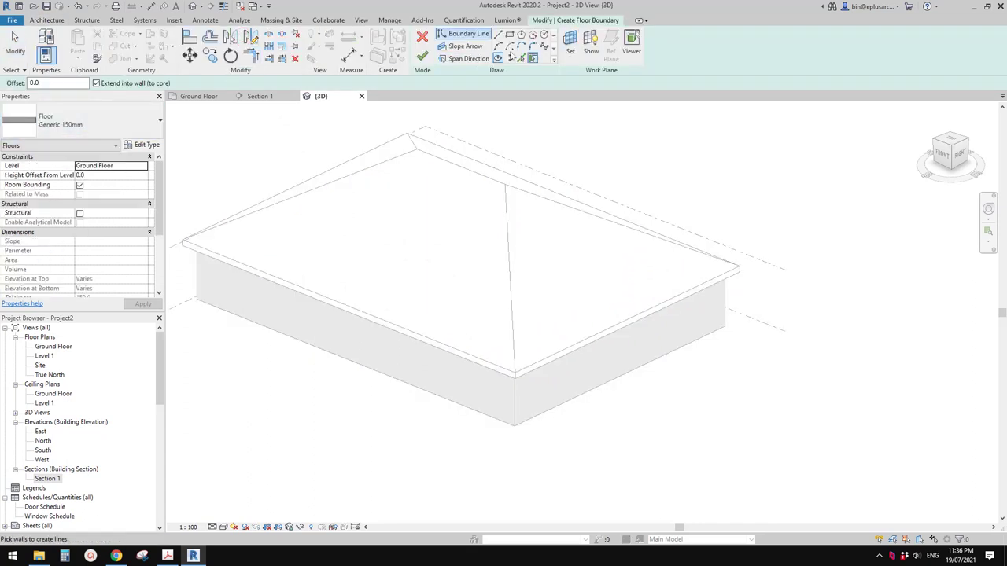
{"action": "key", "text": "Tab"}
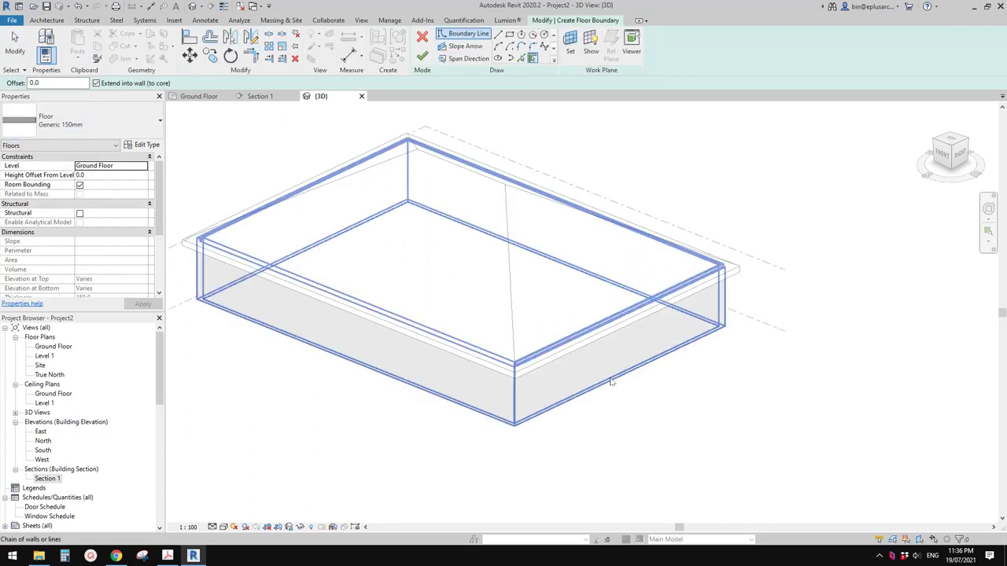
{"action": "left_click", "coordinate": [611, 382]}
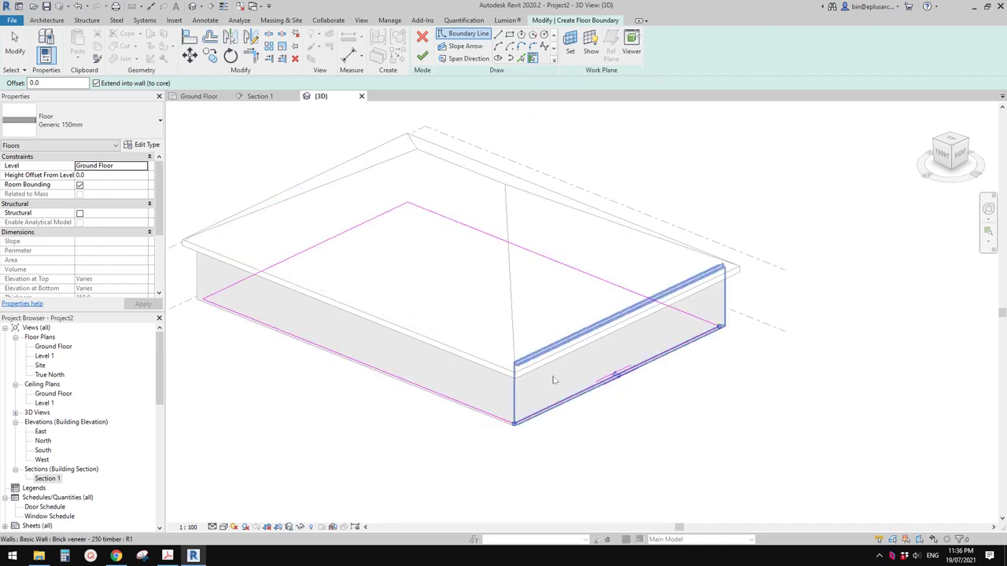
Select the whole floor boundary to check its Extend into wall (to core) option, and finish the floor.
{"action": "key", "text": "Escape"}
{"action": "key", "text": "Tab"}
{"action": "left_click", "coordinate": [582, 399]}
{"action": "mouse_move", "coordinate": [317, 290]}
{"action": "middle_mouse_down"}
{"action": "mouse_move", "coordinate": [261, 303]}
{"action": "mouse_move", "coordinate": [256, 296]}
{"action": "middle_mouse_up"}
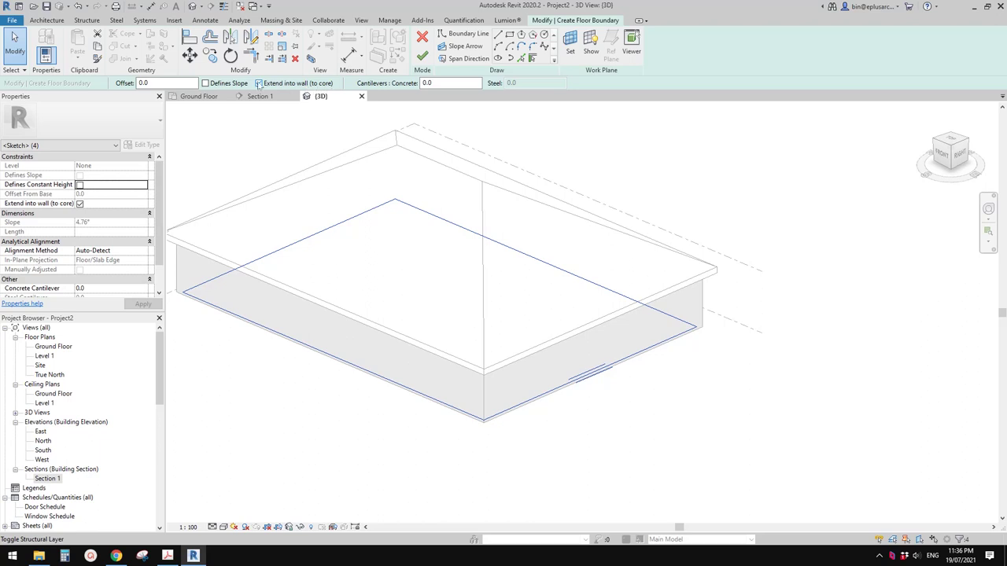
{"action": "middle_click_drag", "start_coordinate": [303, 175], "coordinate": [302, 177]}
{"action": "mouse_move", "coordinate": [291, 96]}
{"action": "middle_mouse_down", "text": "shift"}
{"action": "mouse_move", "coordinate": [307, 160]}
{"action": "mouse_move", "coordinate": [354, 188]}
{"action": "middle_mouse_up", "text": "shift"}
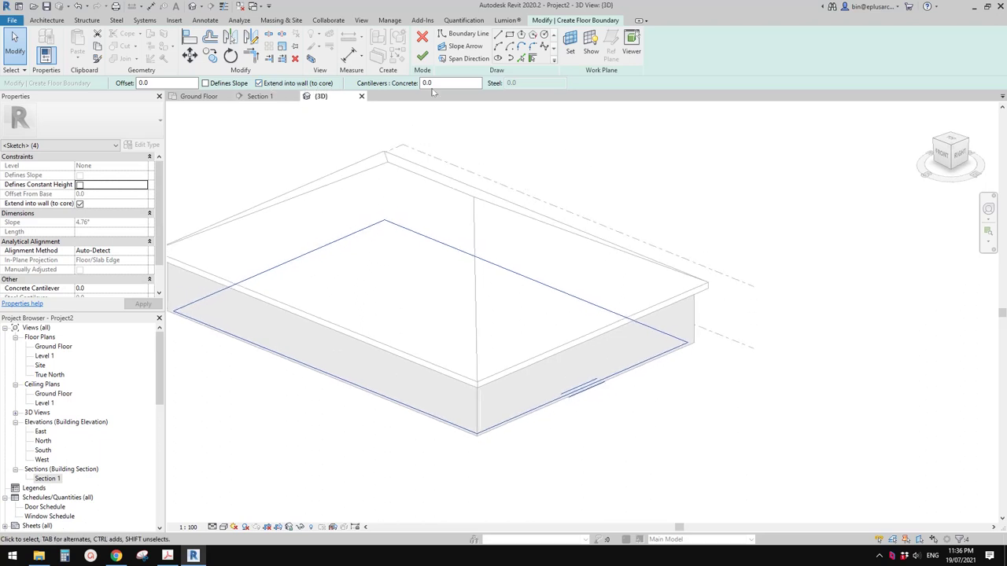
{"action": "left_click", "coordinate": [422, 57]}
{"action": "left_click", "coordinate": [186, 400]}
Open Section 1 and examine where the new floor's edge meets the layers at the brick veneer wall's base.
{"action": "double_click", "coordinate": [47, 478]}
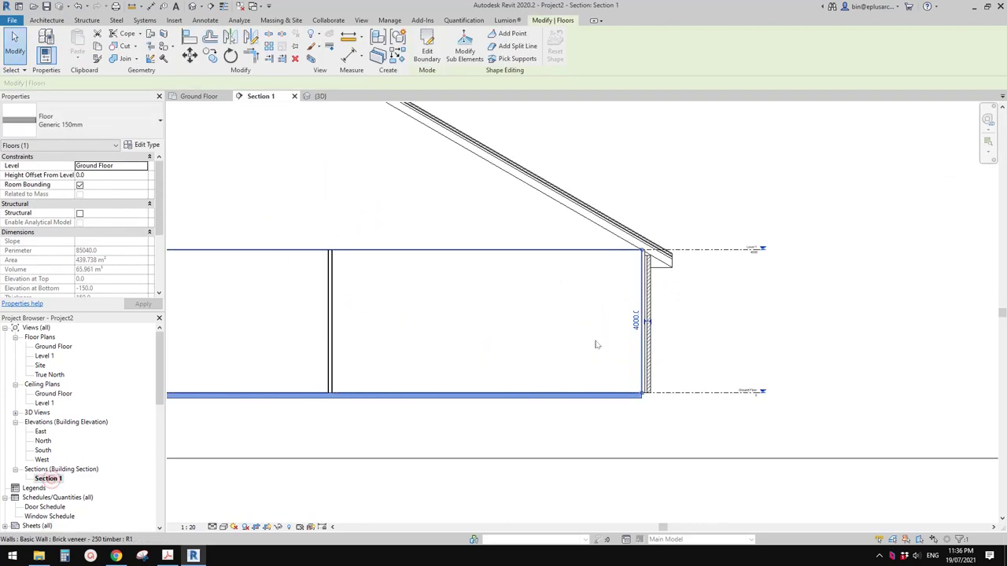
{"action": "scroll", "coordinate": [567, 362], "scroll_direction": "up", "scroll_amount": 4}
{"action": "left_click", "coordinate": [555, 384]}
{"action": "scroll", "coordinate": [555, 384], "scroll_direction": "up", "scroll_amount": 2}
{"action": "left_click", "coordinate": [512, 373]}
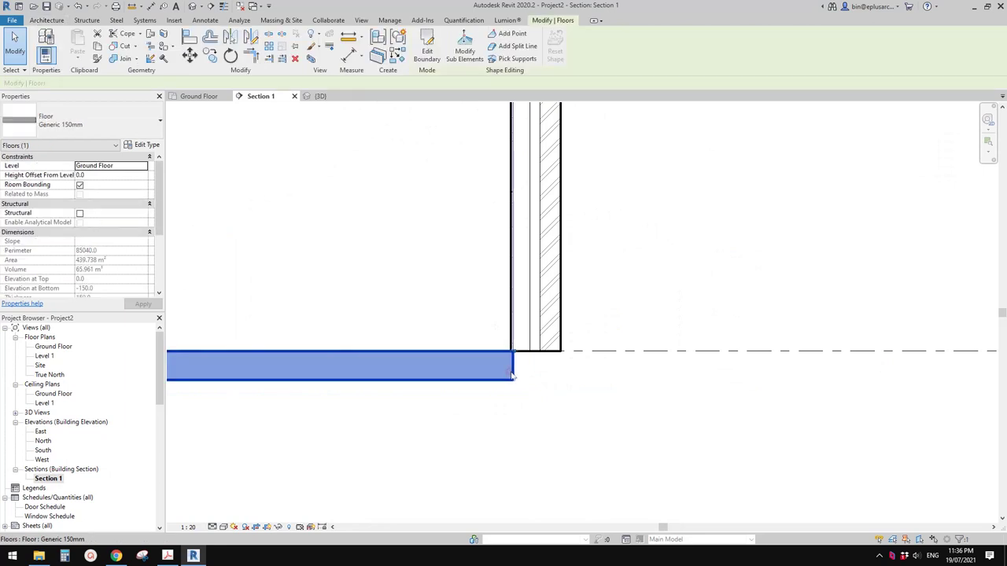
{"action": "middle_click_drag", "start_coordinate": [513, 370], "coordinate": [483, 373]}
{"action": "scroll", "coordinate": [483, 374], "scroll_direction": "up", "scroll_amount": 1}
{"action": "left_click", "coordinate": [494, 370]}
{"action": "scroll", "coordinate": [503, 354], "scroll_direction": "up", "scroll_amount": 2}
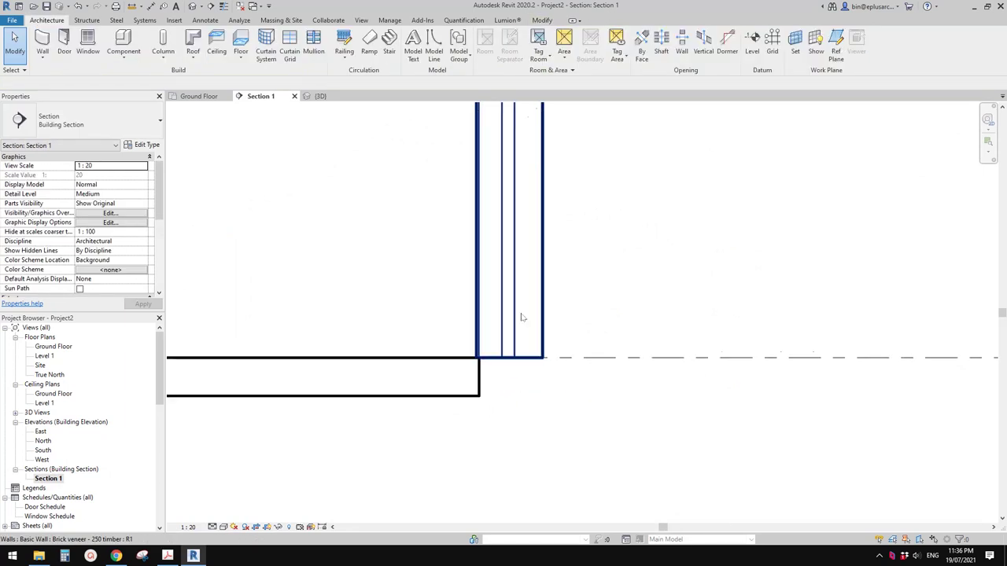
{"action": "left_click", "coordinate": [472, 391]}
{"action": "scroll", "coordinate": [472, 389], "scroll_direction": "up", "scroll_amount": 3}
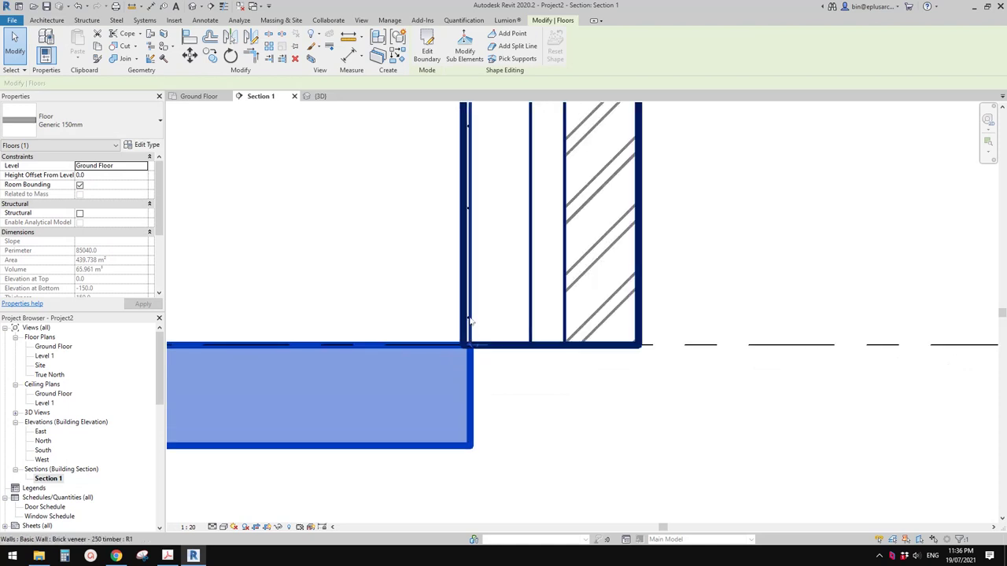
{"action": "scroll", "coordinate": [351, 286], "scroll_direction": "down", "scroll_amount": 1}
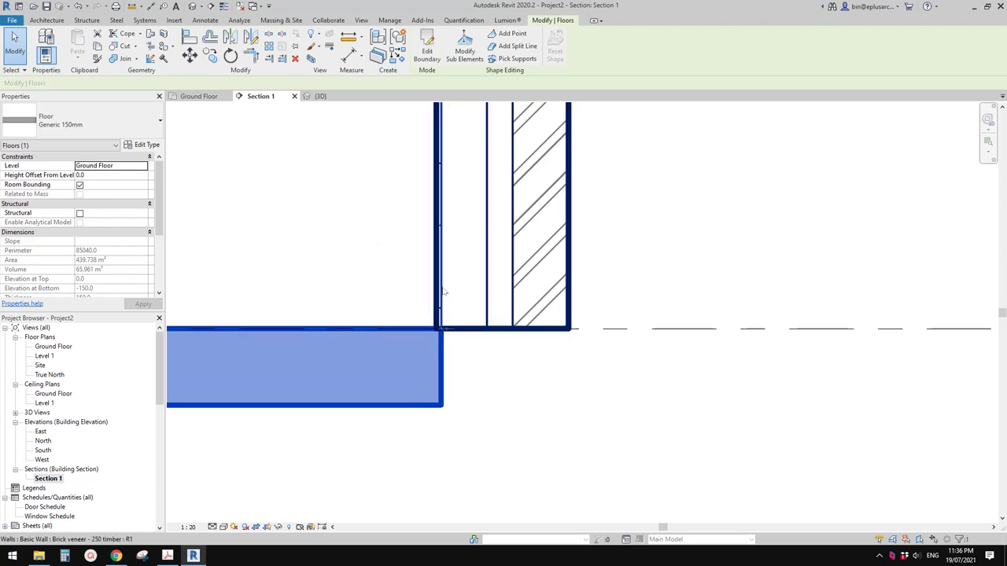
Select the brick veneer wall and the floor in turn to examine where the slab edge meets the wall's inner layers.
{"action": "scroll", "coordinate": [443, 296], "scroll_direction": "up", "scroll_amount": 2}
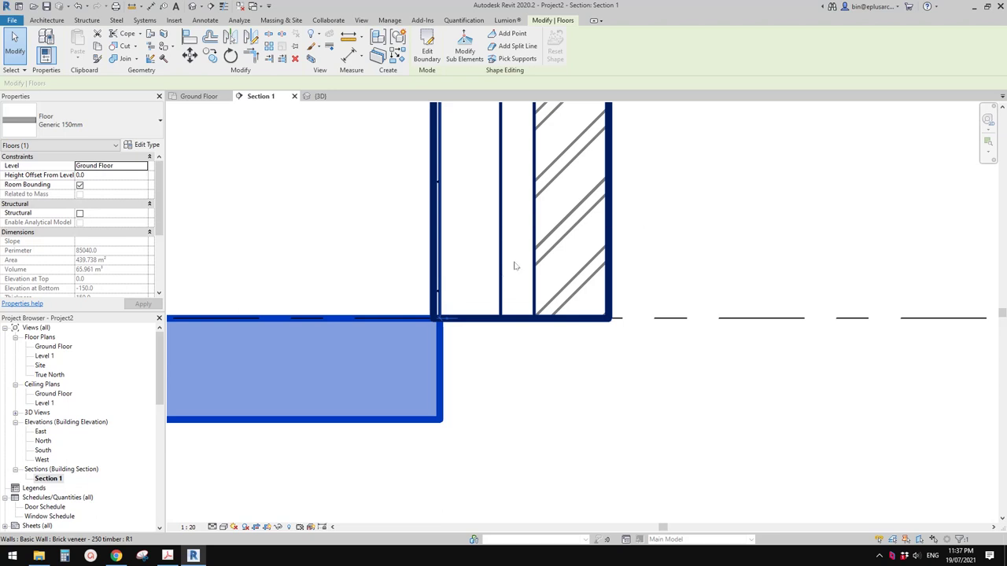
{"action": "left_click", "coordinate": [488, 196]}
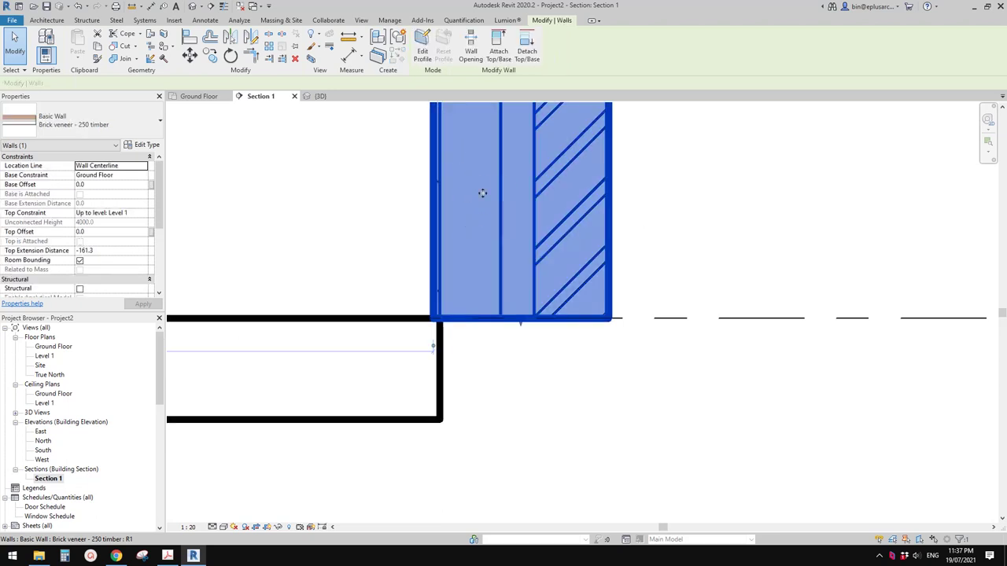
{"action": "scroll", "coordinate": [471, 280], "scroll_direction": "down", "scroll_amount": 2}
{"action": "key", "text": "Escape"}
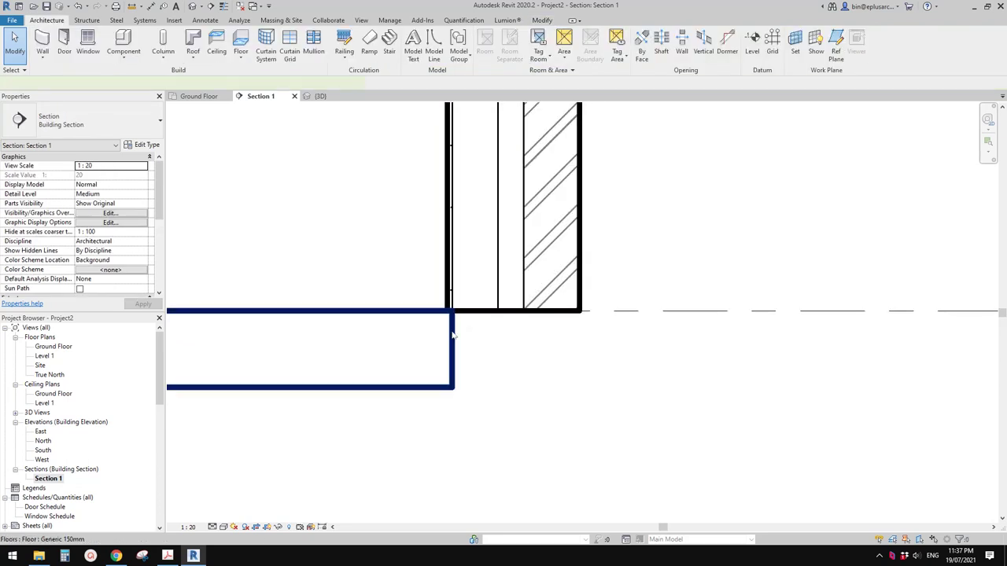
{"action": "left_click", "coordinate": [452, 336]}
{"action": "scroll", "coordinate": [452, 336], "scroll_direction": "down", "scroll_amount": 3}
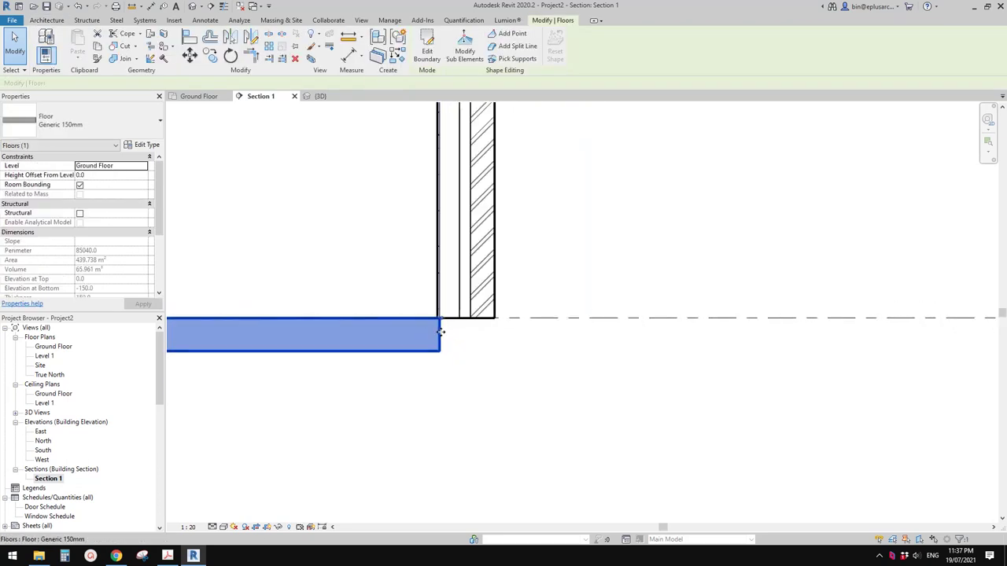
{"action": "scroll", "coordinate": [438, 332], "scroll_direction": "down", "scroll_amount": 3}
{"action": "mouse_move", "coordinate": [451, 332]}
{"action": "middle_mouse_down"}
{"action": "mouse_move", "coordinate": [453, 359]}
{"action": "mouse_move", "coordinate": [490, 344]}
{"action": "middle_mouse_up"}
{"action": "left_click", "coordinate": [371, 270]}
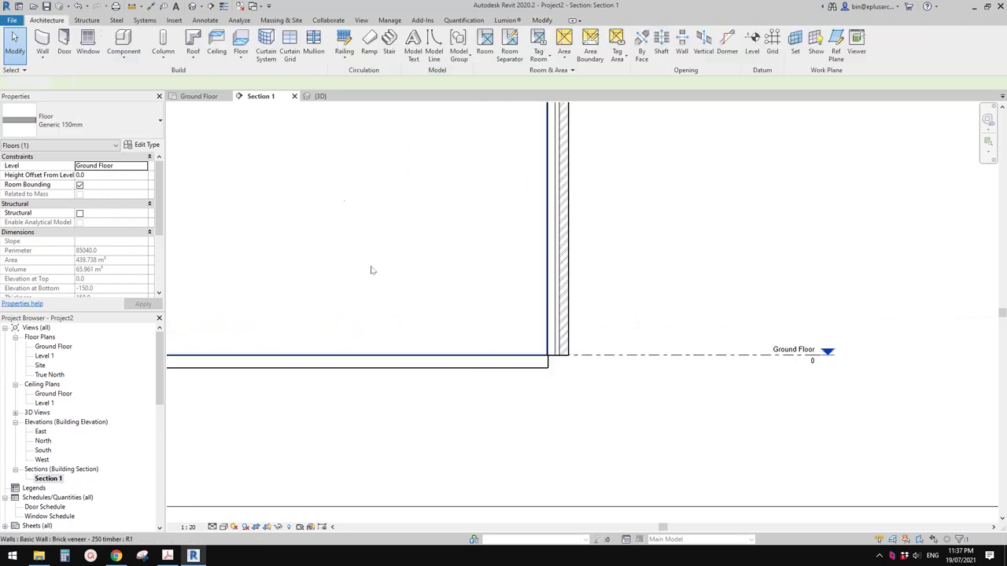
Edit the floor's boundary in the {3D} view, flip it to the outer face of the wall core, and finish the sketch.
{"action": "left_click", "coordinate": [441, 363]}
{"action": "left_click", "coordinate": [427, 53]}
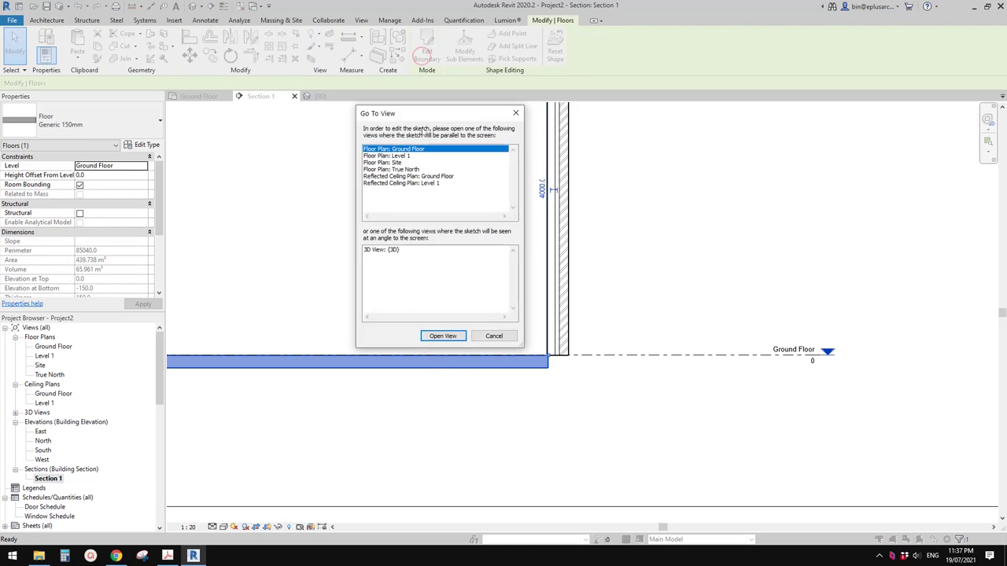
{"action": "left_click", "coordinate": [371, 249]}
{"action": "left_click", "coordinate": [442, 336]}
{"action": "middle_click_drag", "start_coordinate": [568, 373], "coordinate": [544, 365]}
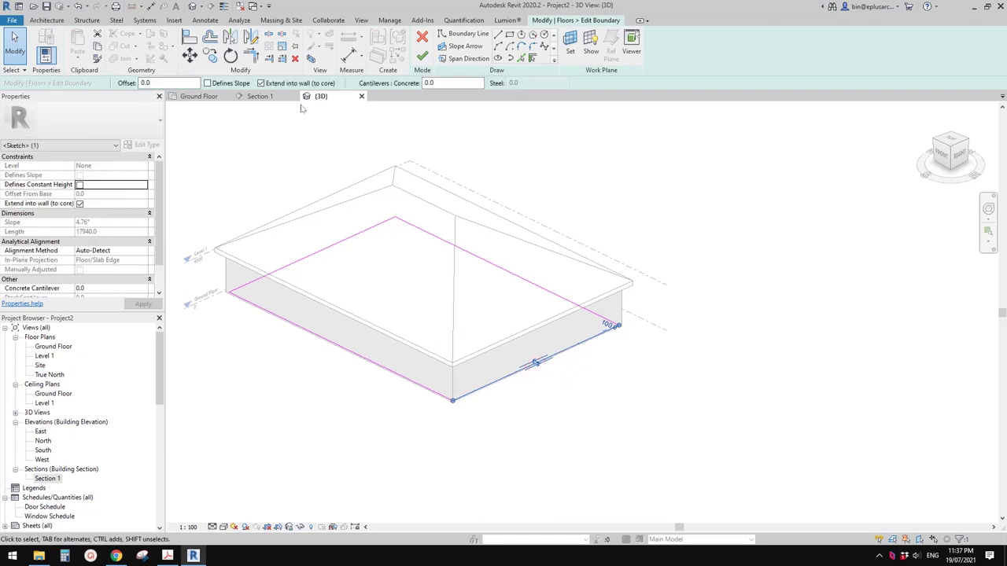
{"action": "left_click", "coordinate": [423, 56]}
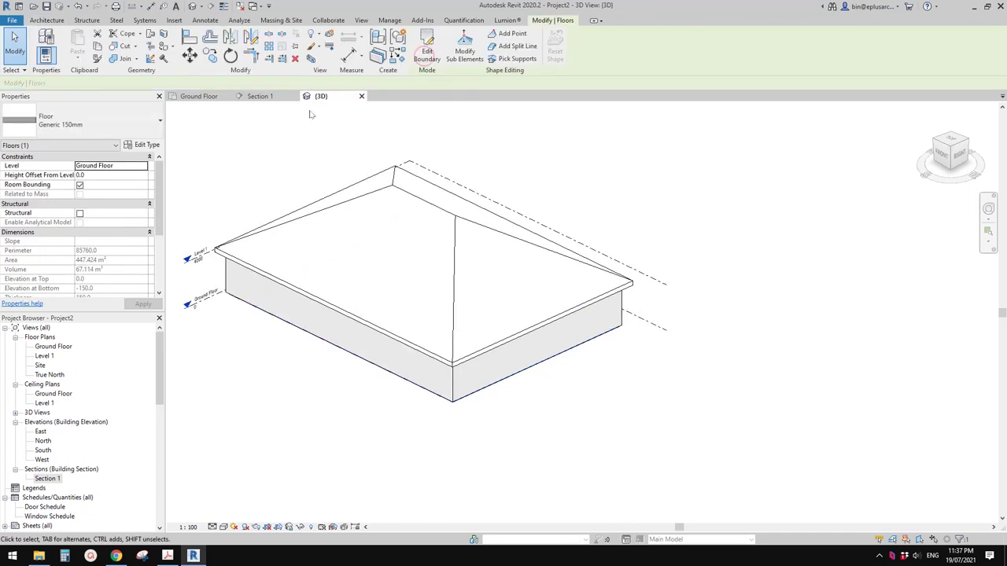
Open Section 1 and inspect the floor's edge against the wall's timber, air gap and brick layers at the base.
{"action": "left_click", "coordinate": [260, 96]}
{"action": "scroll", "coordinate": [565, 368], "scroll_direction": "up", "scroll_amount": 3}
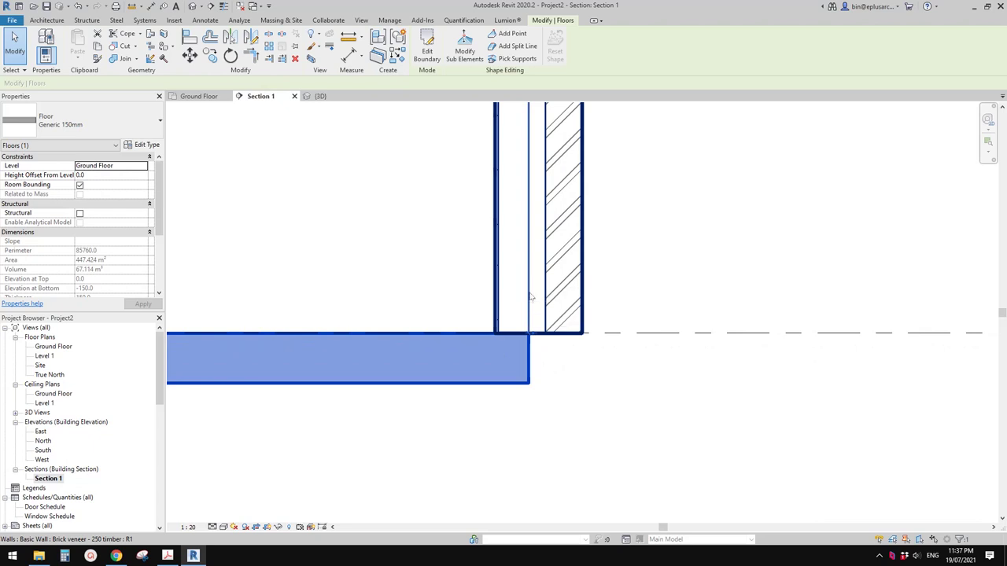
{"action": "scroll", "coordinate": [483, 288], "scroll_direction": "down", "scroll_amount": 4}
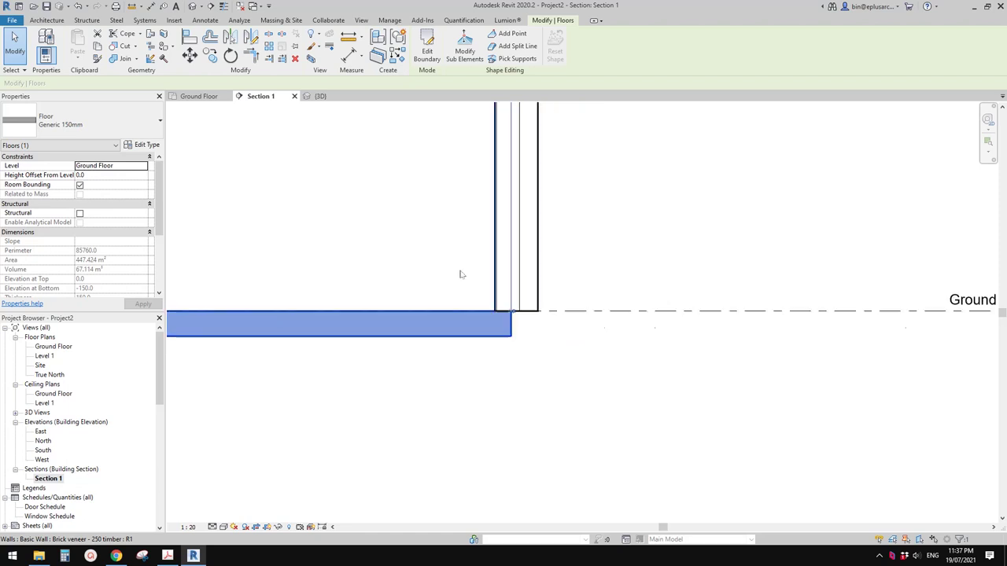
{"action": "mouse_move", "coordinate": [416, 289]}
{"action": "middle_mouse_down"}
{"action": "mouse_move", "coordinate": [402, 277]}
{"action": "mouse_move", "coordinate": [461, 282]}
{"action": "middle_mouse_up"}
{"action": "scroll", "coordinate": [424, 280], "scroll_direction": "down", "scroll_amount": 1}
{"action": "key", "text": "Escape"}
{"action": "scroll", "coordinate": [512, 323], "scroll_direction": "up", "scroll_amount": 3}
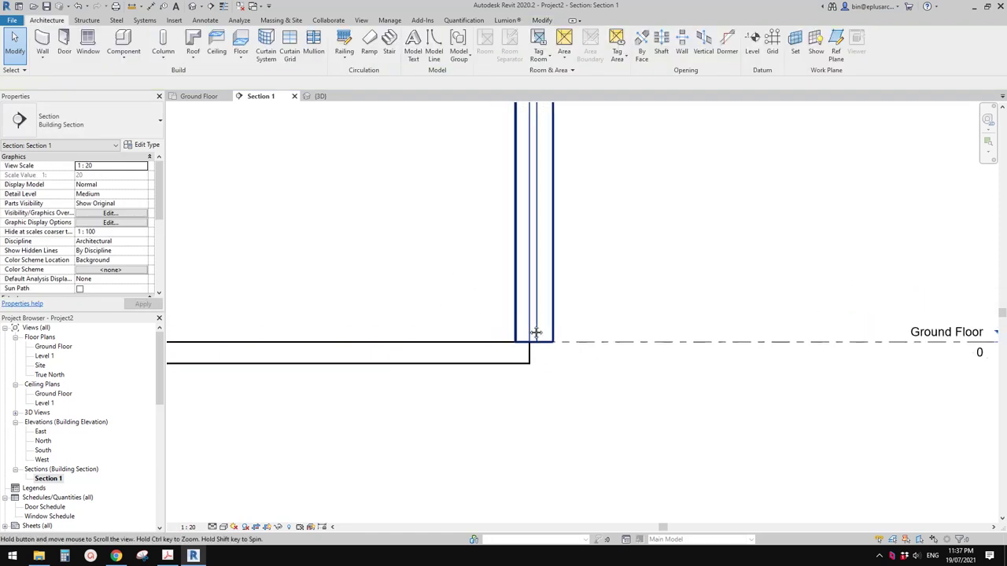
{"action": "left_click", "coordinate": [522, 331]}
{"action": "key", "text": "Escape"}
{"action": "left_click", "coordinate": [534, 397]}
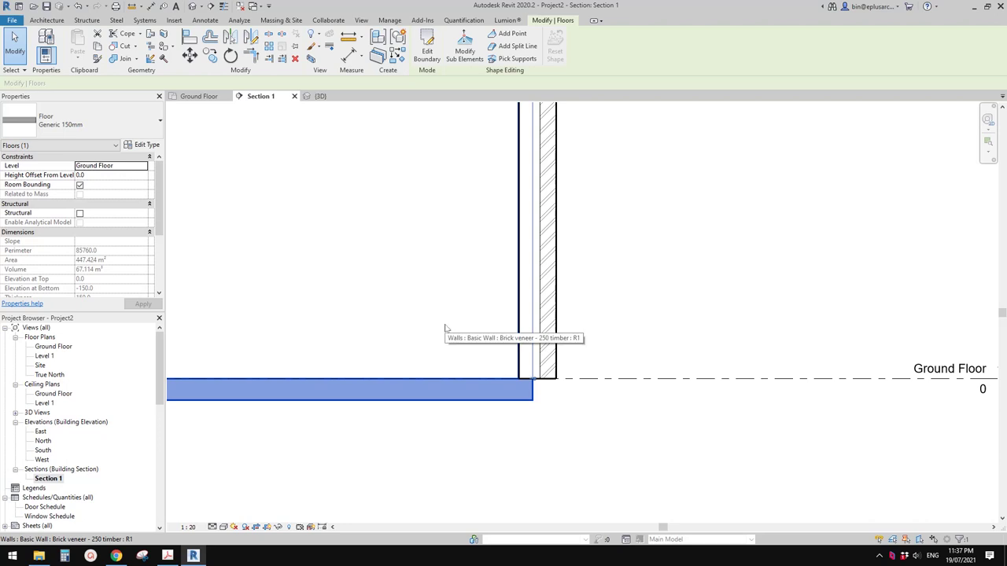
{"action": "key", "text": "Escape"}
{"action": "left_click", "coordinate": [538, 344]}
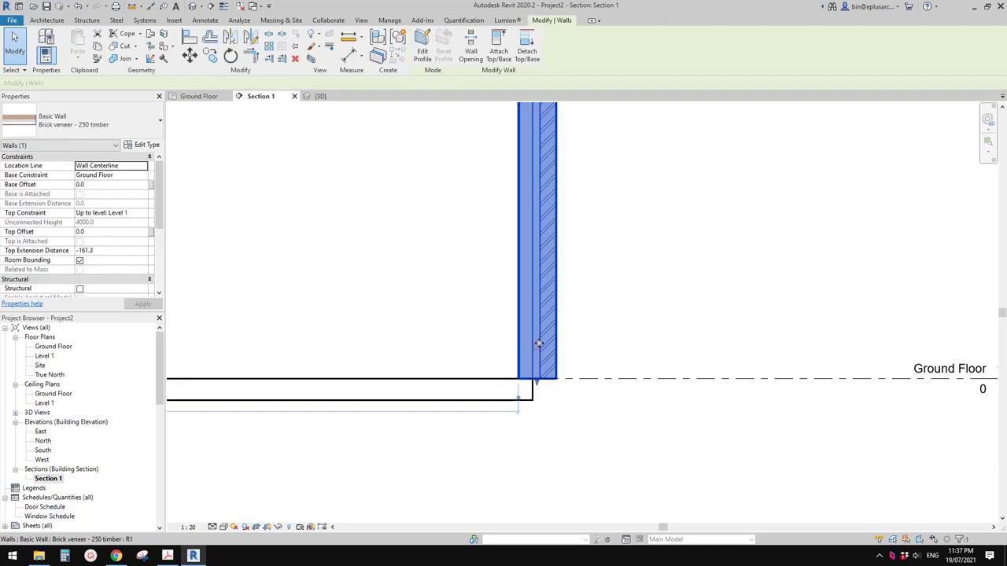
{"action": "middle_click_drag", "start_coordinate": [455, 309], "coordinate": [467, 305]}
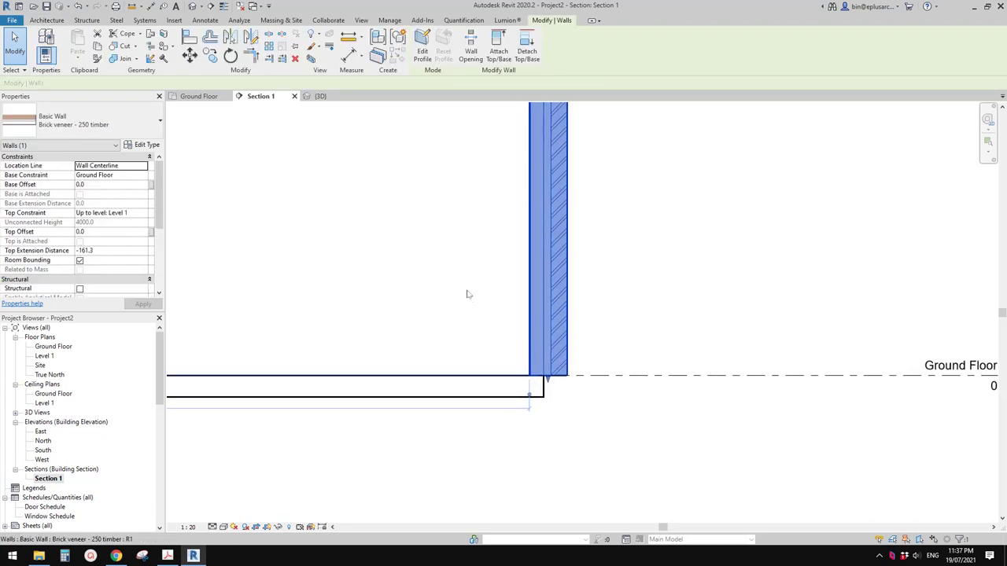
{"action": "left_click", "coordinate": [526, 389]}
Move the Thermal/Air Layer inside the core boundary in the structure of the Brick veneer - 250 timber wall type.
{"action": "left_click", "coordinate": [551, 329]}
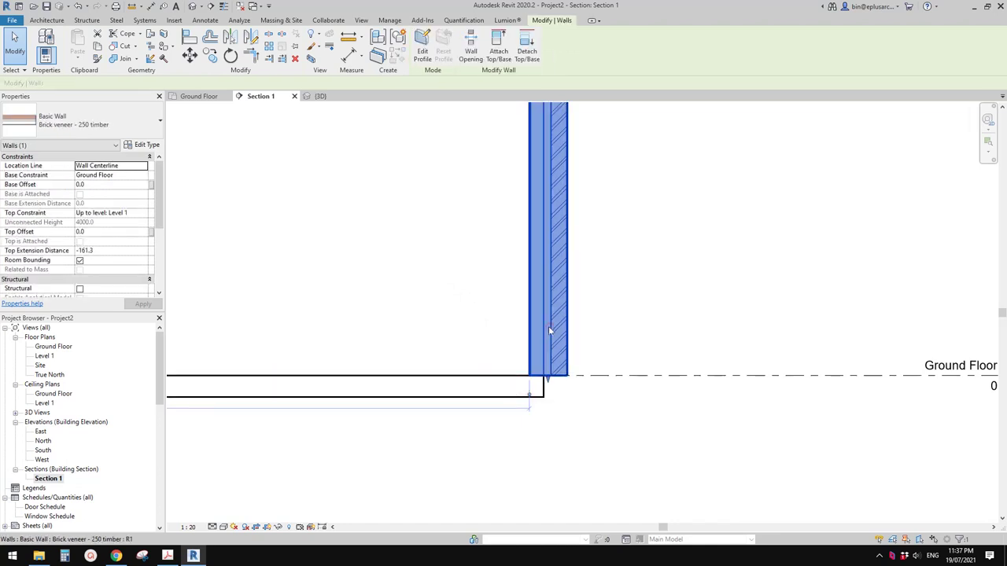
{"action": "middle_click_drag", "start_coordinate": [525, 310], "coordinate": [564, 330]}
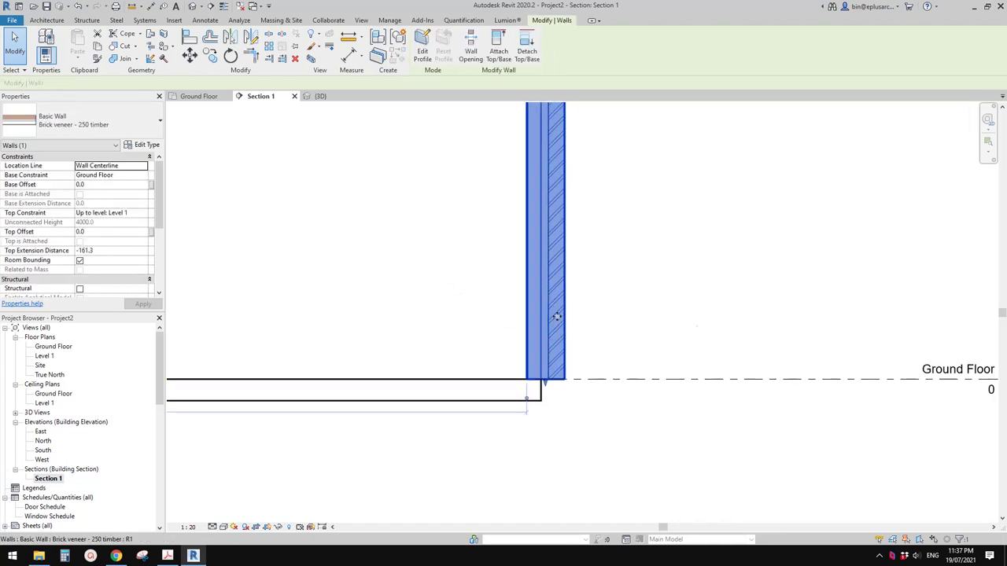
{"action": "left_click", "coordinate": [141, 145]}
{"action": "left_click_drag", "start_coordinate": [446, 90], "coordinate": [325, 109]}
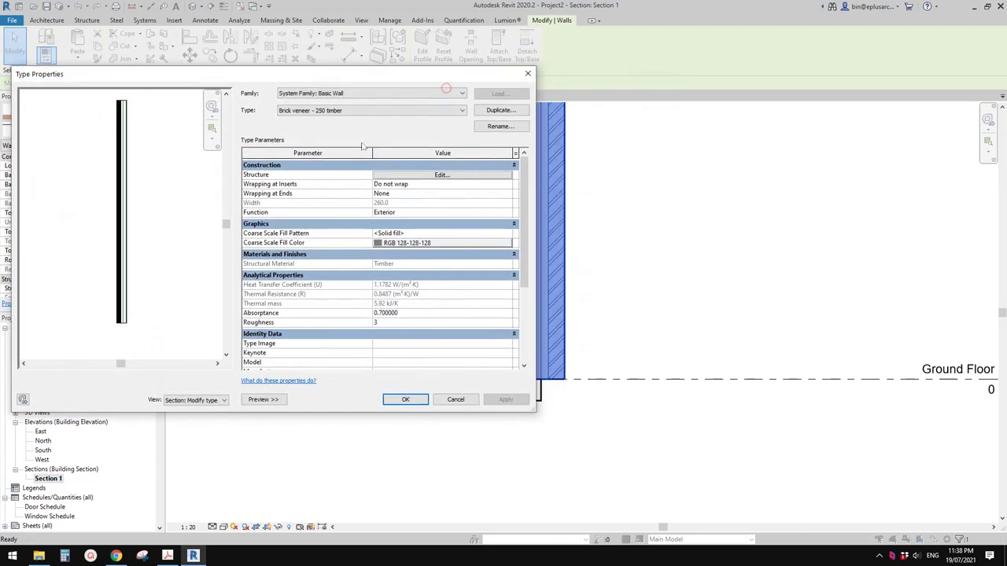
{"action": "left_click", "coordinate": [419, 175]}
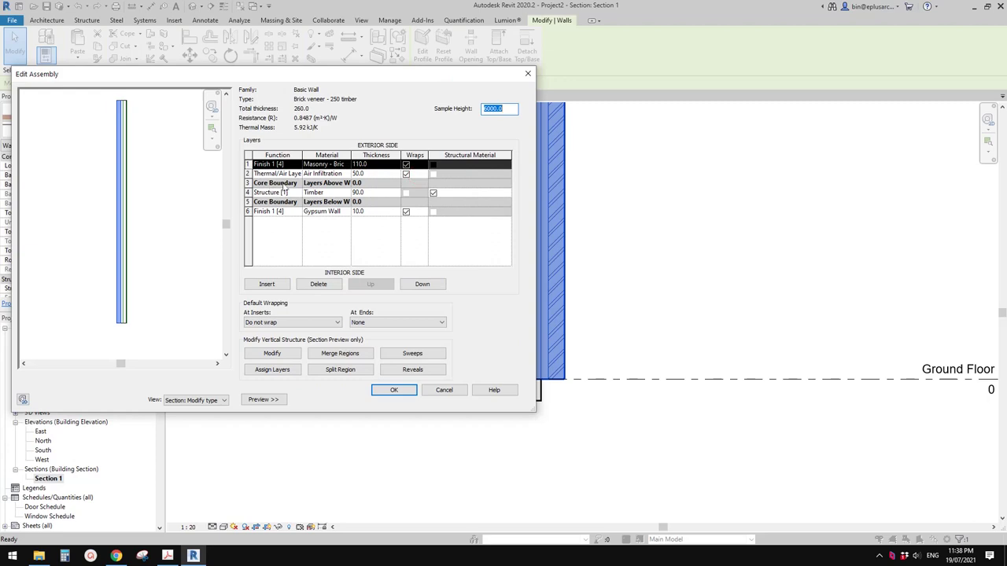
{"action": "left_click_drag", "start_coordinate": [444, 79], "coordinate": [569, 29]}
{"action": "left_click_drag", "start_coordinate": [657, 354], "coordinate": [604, 333]}
{"action": "left_click_drag", "start_coordinate": [456, 25], "coordinate": [351, 21]}
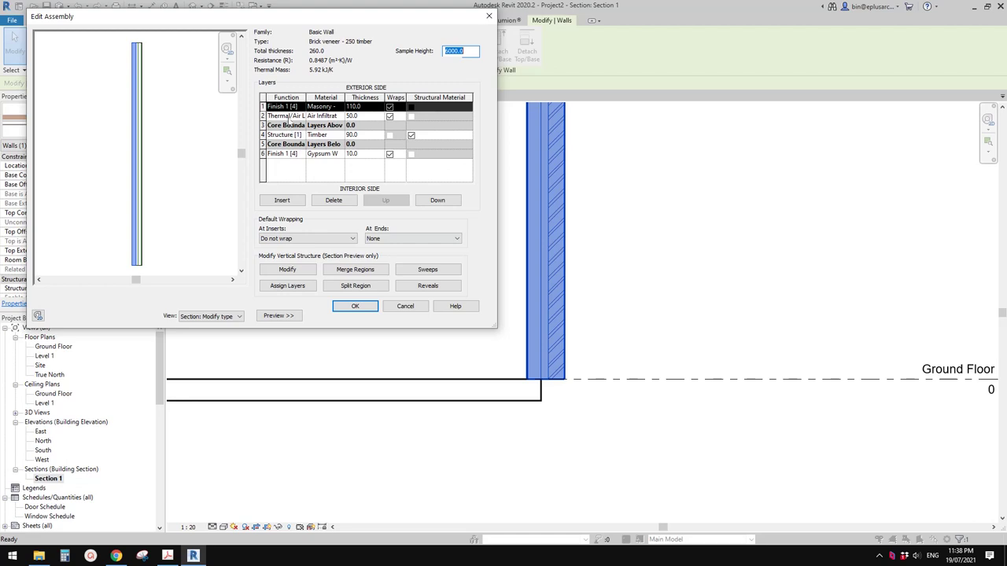
{"action": "left_click", "coordinate": [289, 116]}
{"action": "left_click", "coordinate": [435, 200]}
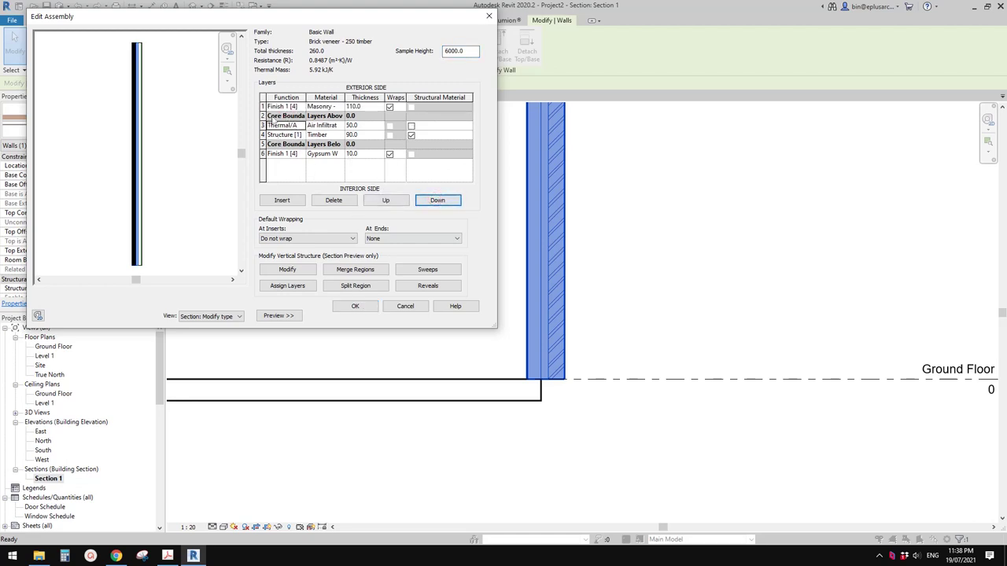
{"action": "left_click", "coordinate": [354, 306]}
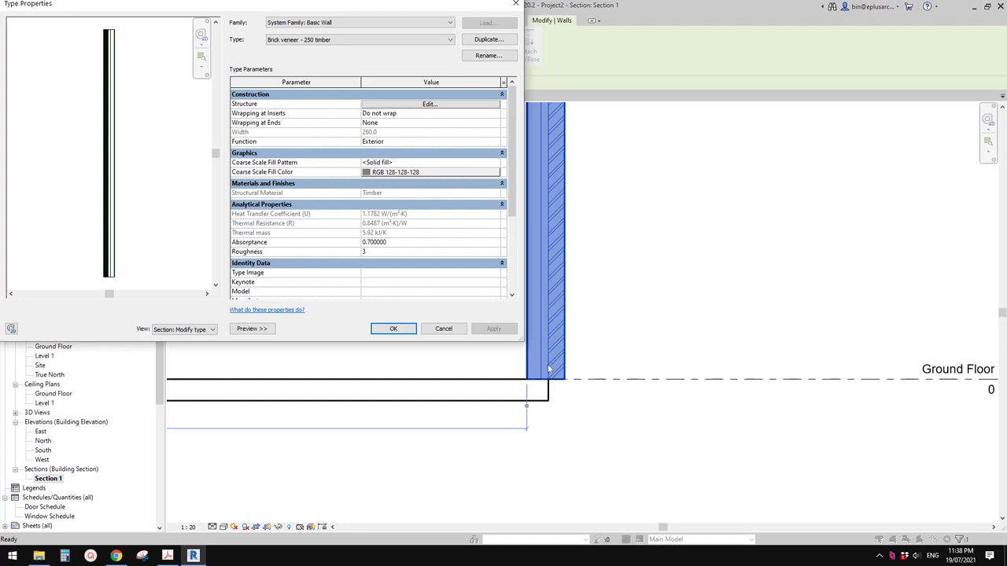
Move the Thermal/Air Layer back outside the core boundary in the wall's structure and apply the type change.
{"action": "left_click", "coordinate": [403, 106]}
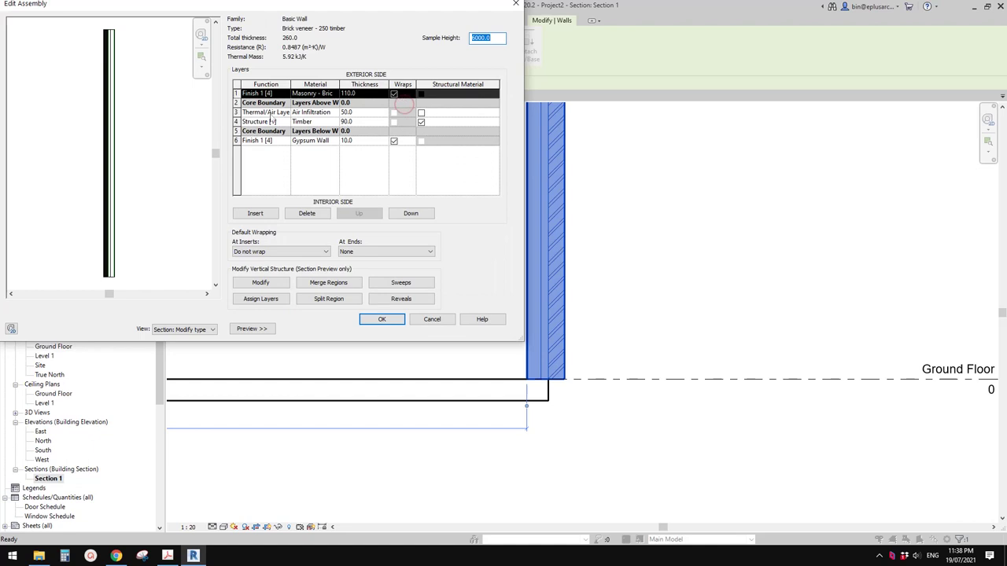
{"action": "left_click", "coordinate": [269, 112]}
{"action": "left_click", "coordinate": [366, 215]}
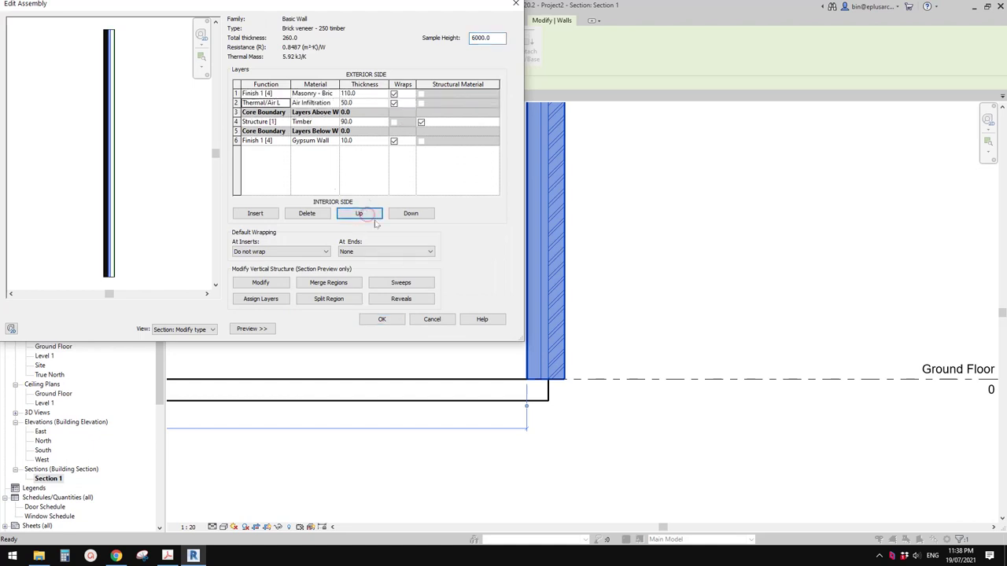
{"action": "left_click", "coordinate": [381, 319]}
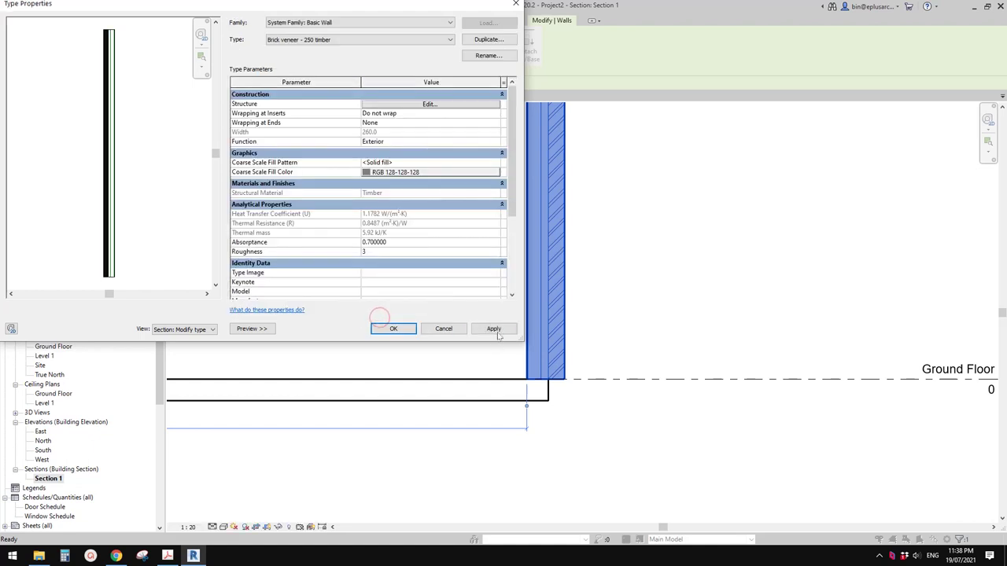
{"action": "left_click", "coordinate": [494, 330]}
{"action": "left_click", "coordinate": [393, 329]}
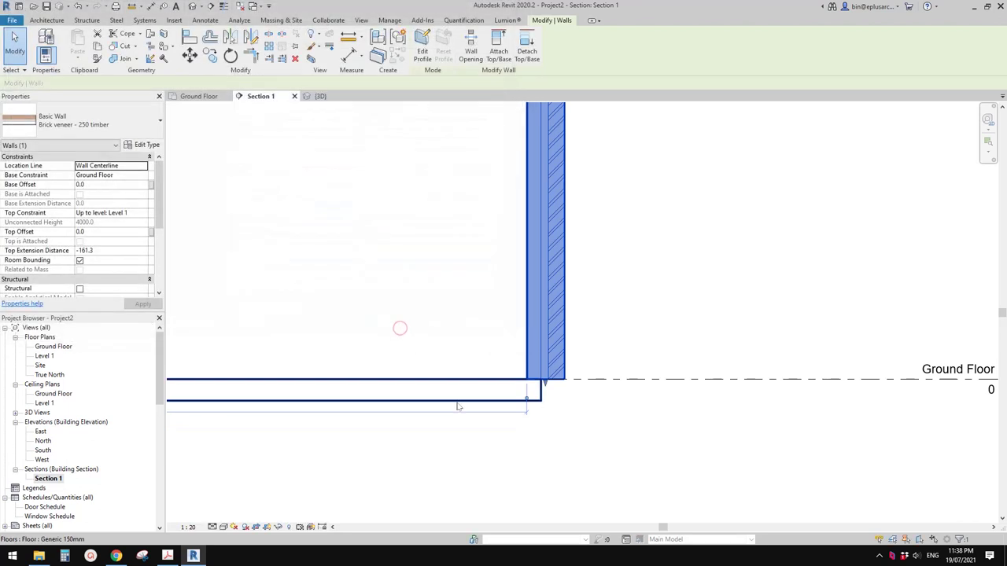
Start an aligned dimension at the brick veneer wall's base, near the floor's edge.
{"action": "left_click", "coordinate": [488, 364]}
{"action": "scroll", "coordinate": [491, 364], "scroll_direction": "up", "scroll_amount": 3}
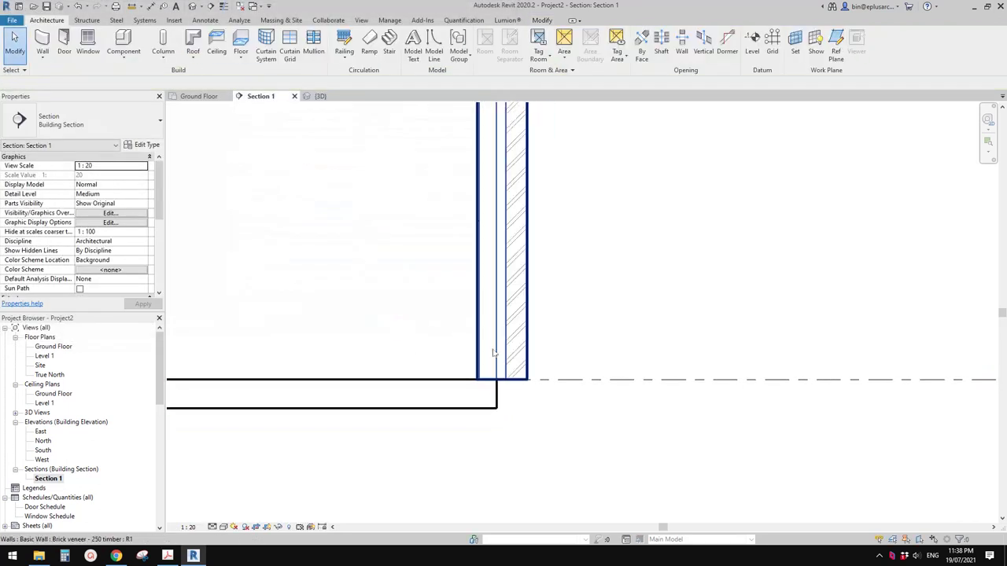
{"action": "middle_click_drag", "start_coordinate": [484, 378], "coordinate": [477, 372]}
{"action": "key", "text": "d"}
{"action": "key", "text": "i"}
{"action": "scroll", "coordinate": [464, 354], "scroll_direction": "up", "scroll_amount": 3}
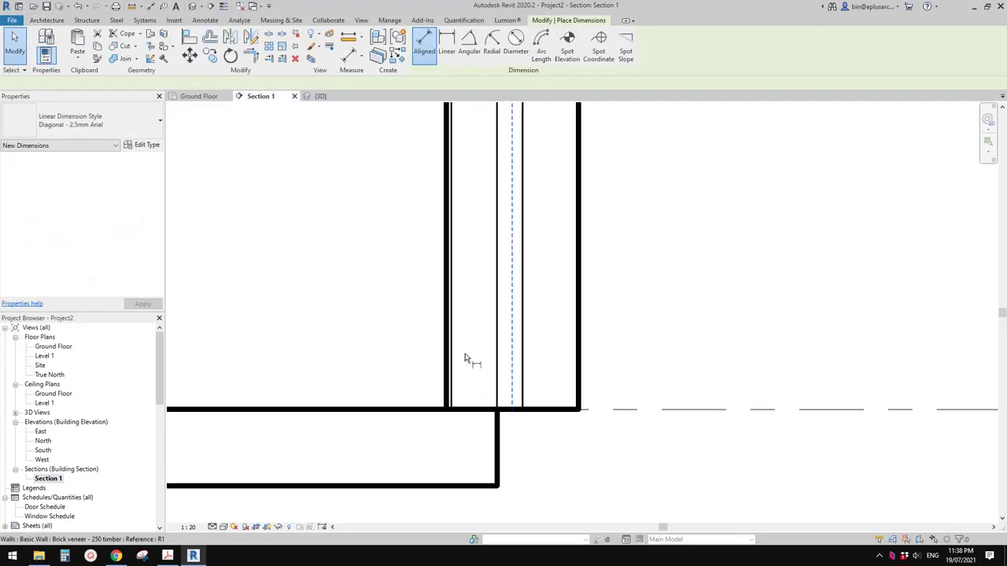
Place an aligned dimension between the exterior wall's inner timber-layer face and the outer edge of the floor slab, below the slab.
{"action": "scroll", "coordinate": [456, 351], "scroll_direction": "up", "scroll_amount": 1}
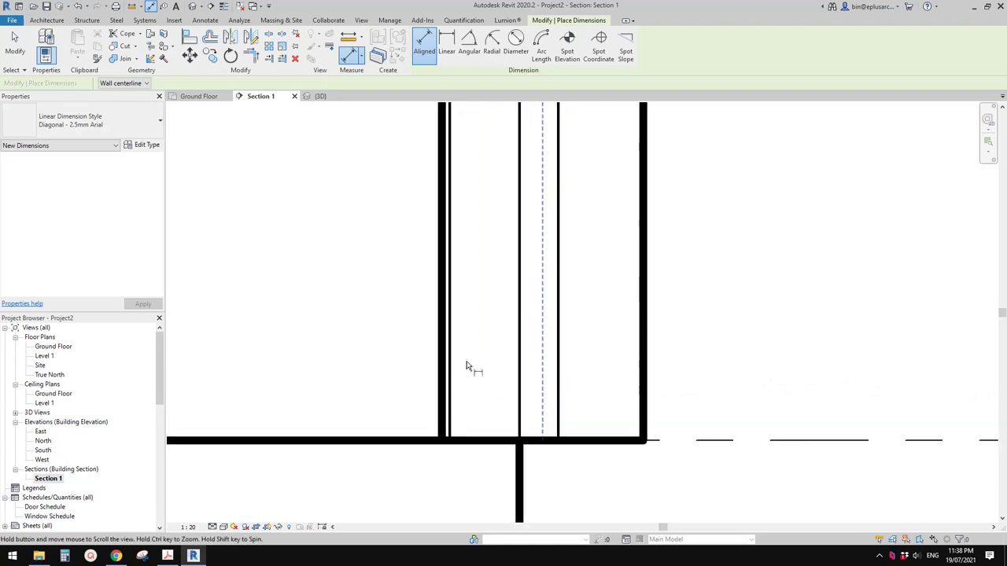
{"action": "left_click", "coordinate": [519, 364]}
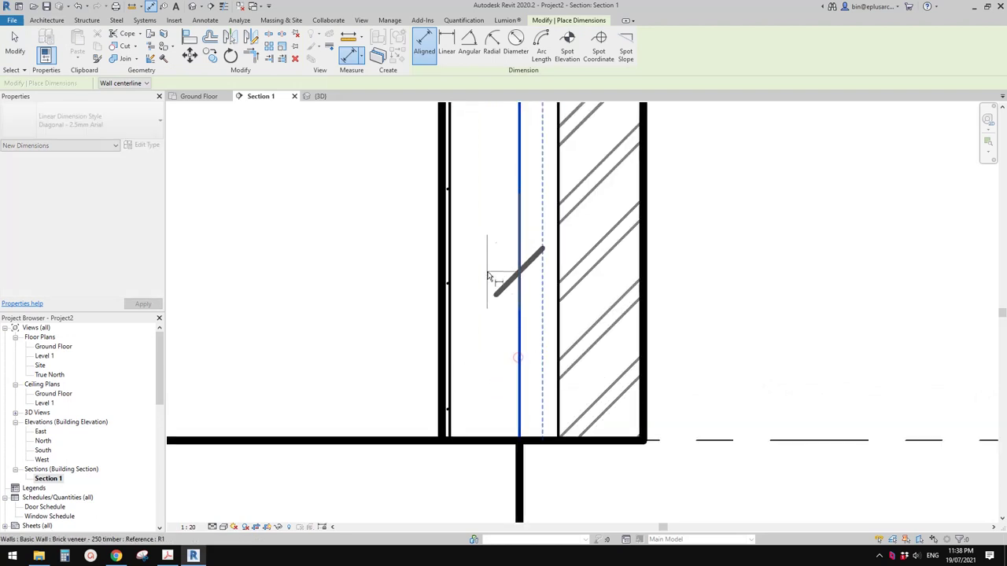
{"action": "left_click", "coordinate": [450, 299]}
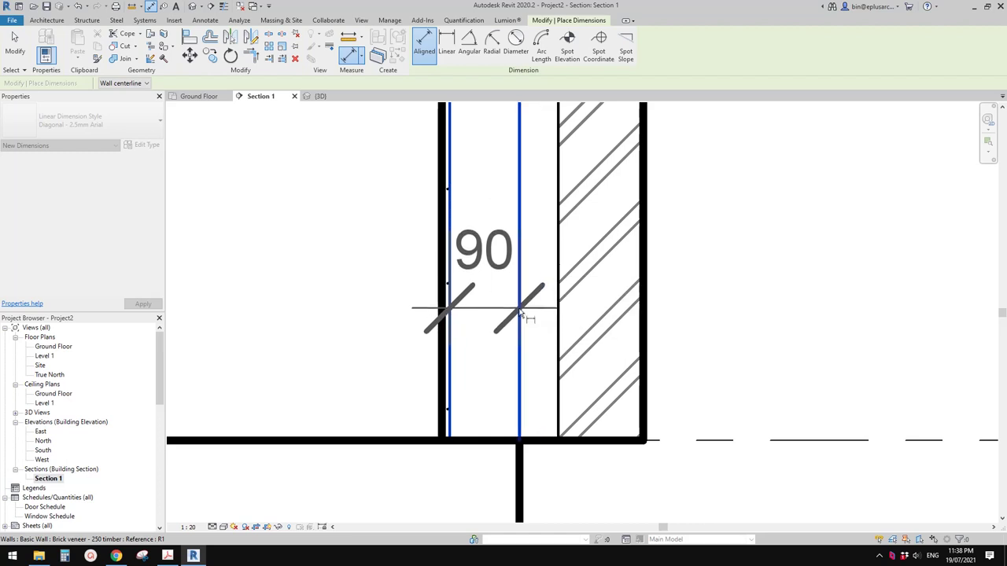
{"action": "scroll", "coordinate": [516, 312], "scroll_direction": "down", "scroll_amount": 5}
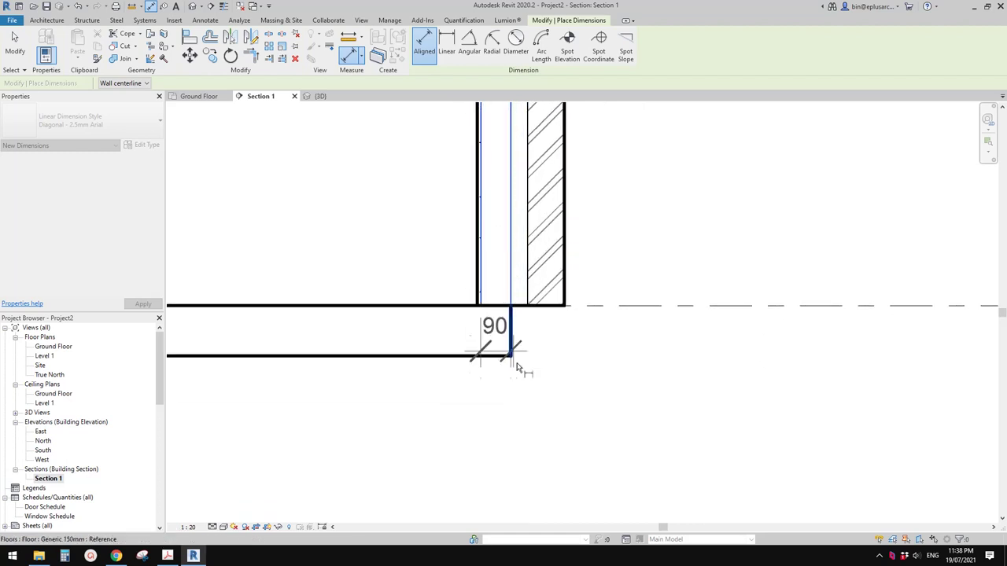
{"action": "scroll", "coordinate": [534, 399], "scroll_direction": "down", "scroll_amount": 2}
{"action": "middle_click_drag", "start_coordinate": [537, 400], "coordinate": [560, 410]}
{"action": "left_click", "coordinate": [551, 407]}
{"action": "scroll", "coordinate": [574, 414], "scroll_direction": "up", "scroll_amount": 1}
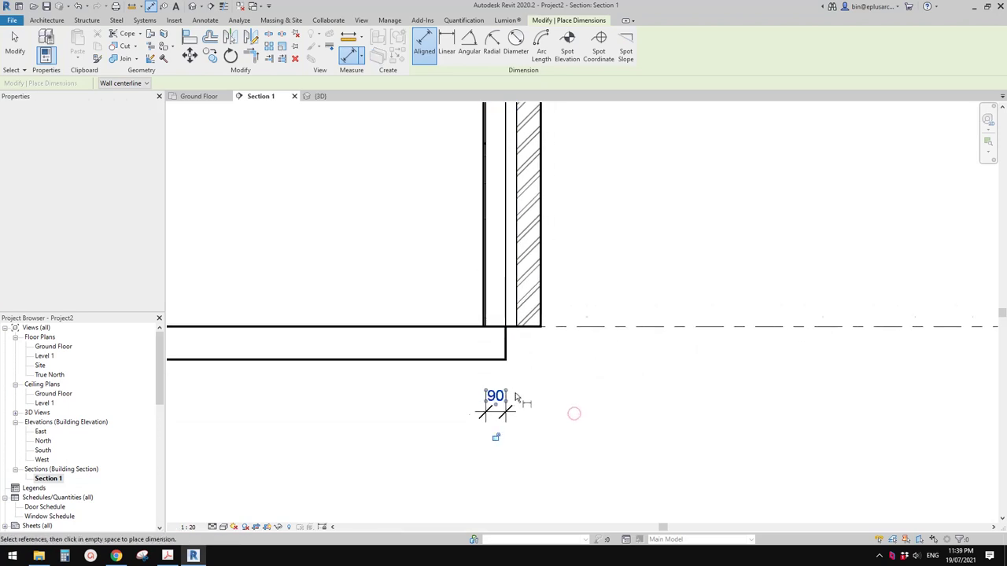
{"action": "key", "text": "Escape"}
{"action": "key", "text": "Escape"}
{"action": "left_click", "coordinate": [496, 403]}
{"action": "middle_click_drag", "start_coordinate": [495, 299], "coordinate": [595, 319]}
{"action": "key", "text": "Escape"}
{"action": "left_click", "coordinate": [614, 276]}
{"action": "mouse_move", "coordinate": [547, 278]}
{"action": "middle_mouse_down"}
{"action": "mouse_move", "coordinate": [599, 303]}
{"action": "mouse_move", "coordinate": [539, 292]}
{"action": "middle_mouse_up"}
{"action": "key", "text": "Escape"}
{"action": "scroll", "coordinate": [627, 419], "scroll_direction": "down", "scroll_amount": 1}
{"action": "middle_click_drag", "start_coordinate": [627, 419], "coordinate": [587, 401]}
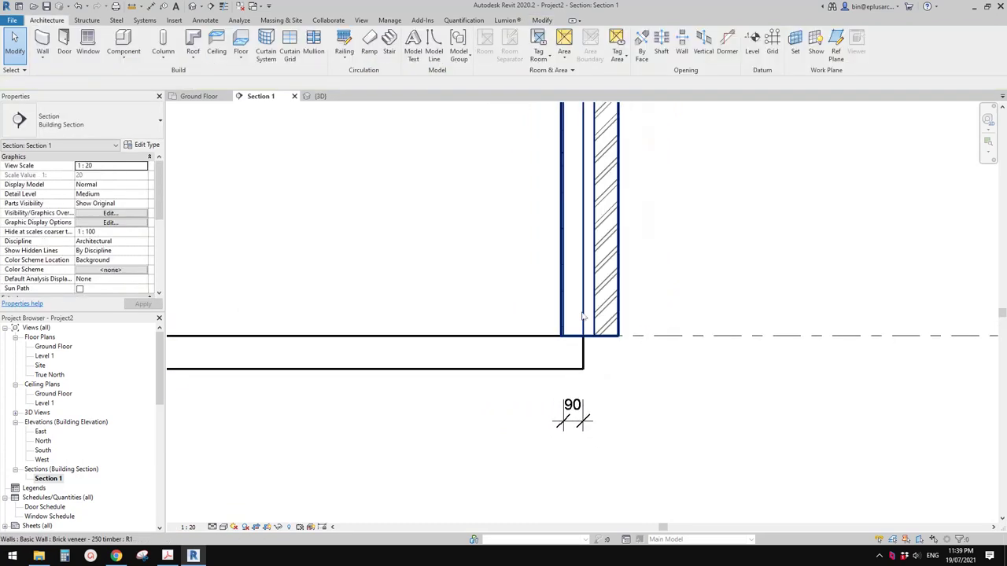
Move the Thermal/Air layer inside the core boundary of the Brick veneer - 250 timber wall type and apply the change.
{"action": "left_click", "coordinate": [581, 312]}
{"action": "left_click", "coordinate": [144, 144]}
{"action": "left_click_drag", "start_coordinate": [296, 105], "coordinate": [259, 43]}
{"action": "left_click", "coordinate": [389, 136]}
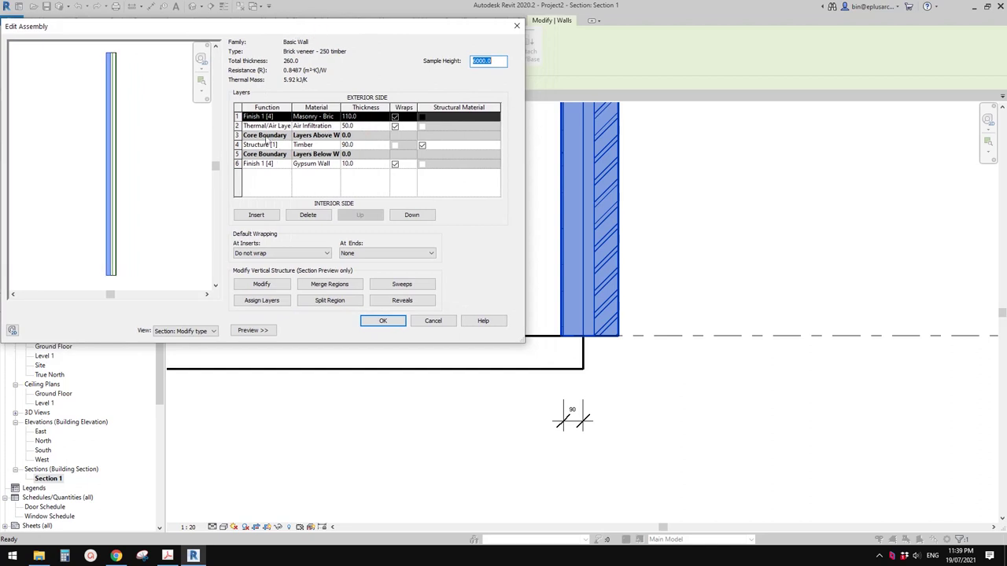
{"action": "left_click", "coordinate": [265, 127]}
{"action": "left_click", "coordinate": [411, 215]}
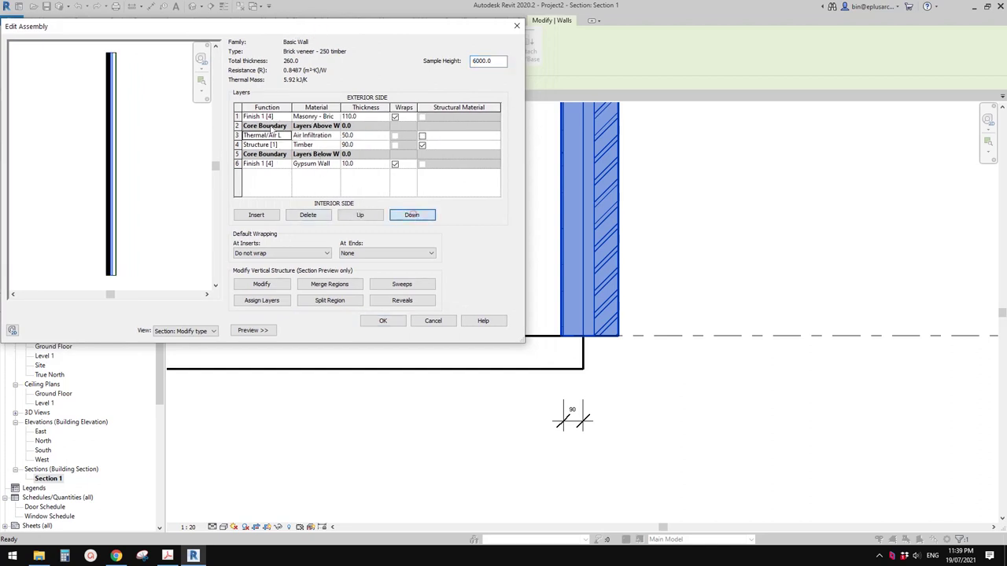
{"action": "left_click", "coordinate": [386, 320]}
{"action": "left_click", "coordinate": [494, 330]}
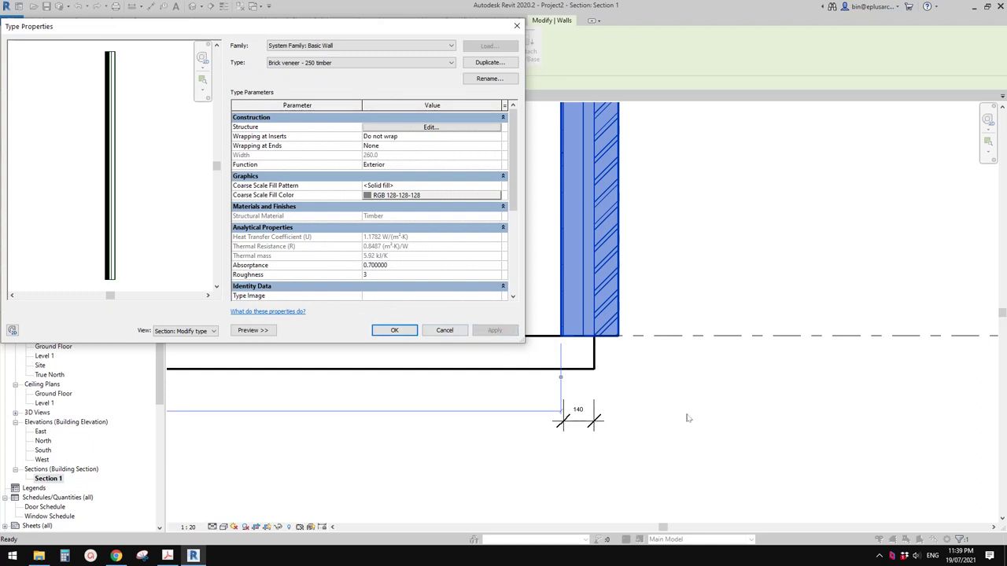
Move the Thermal/Air layer back outside the wall type's core boundary and apply the change.
{"action": "left_click", "coordinate": [431, 128]}
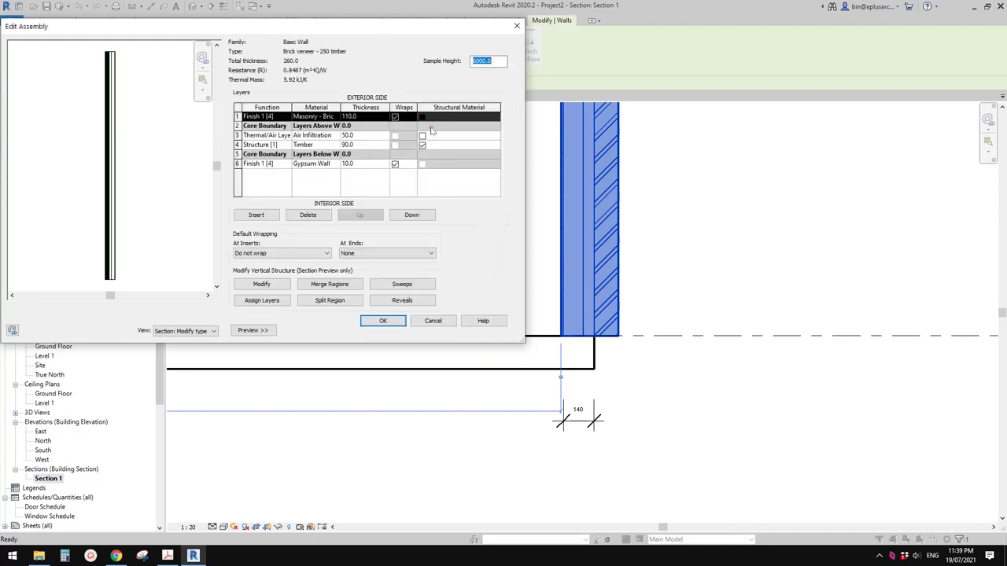
{"action": "left_click", "coordinate": [277, 135]}
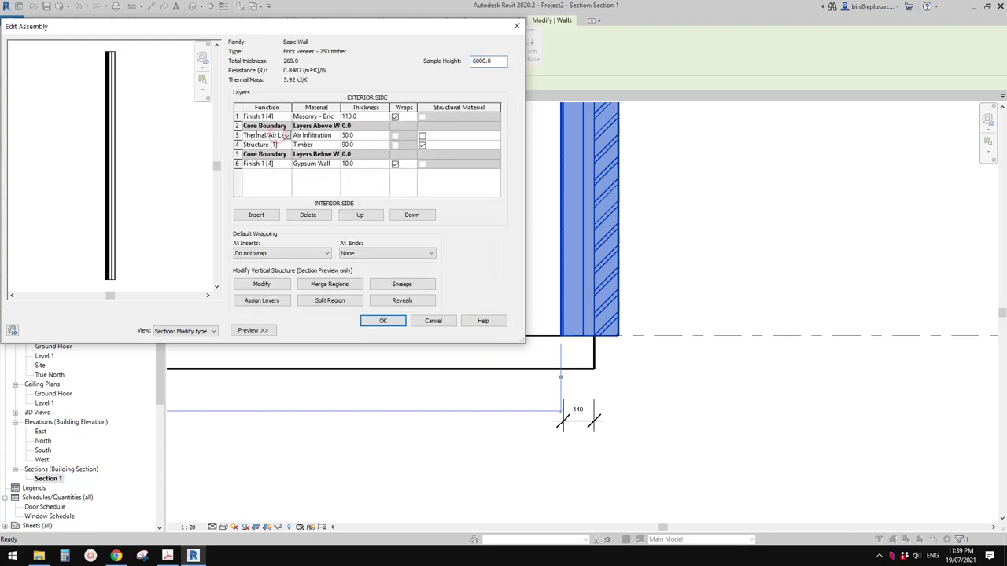
{"action": "left_click", "coordinate": [362, 216]}
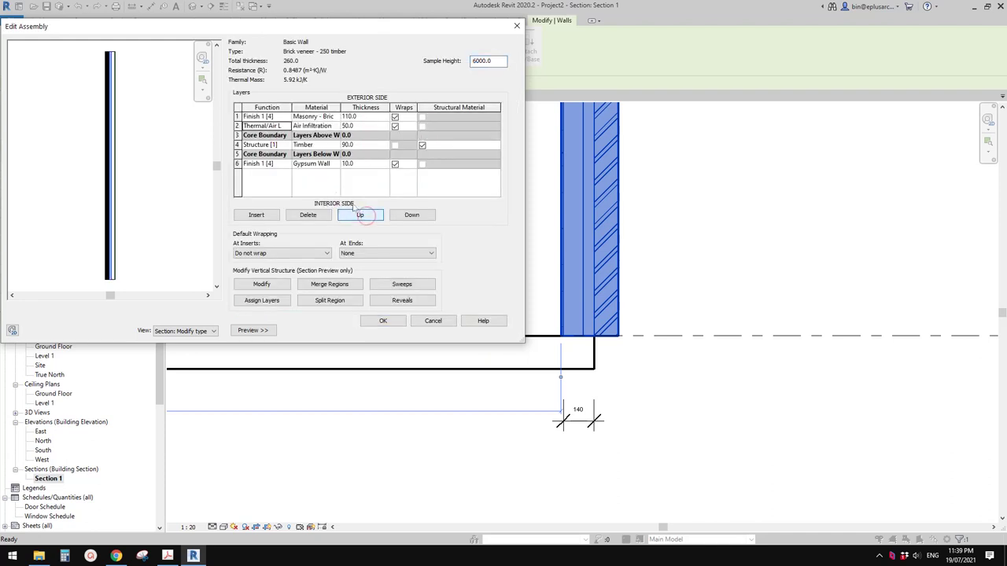
{"action": "left_click", "coordinate": [269, 146]}
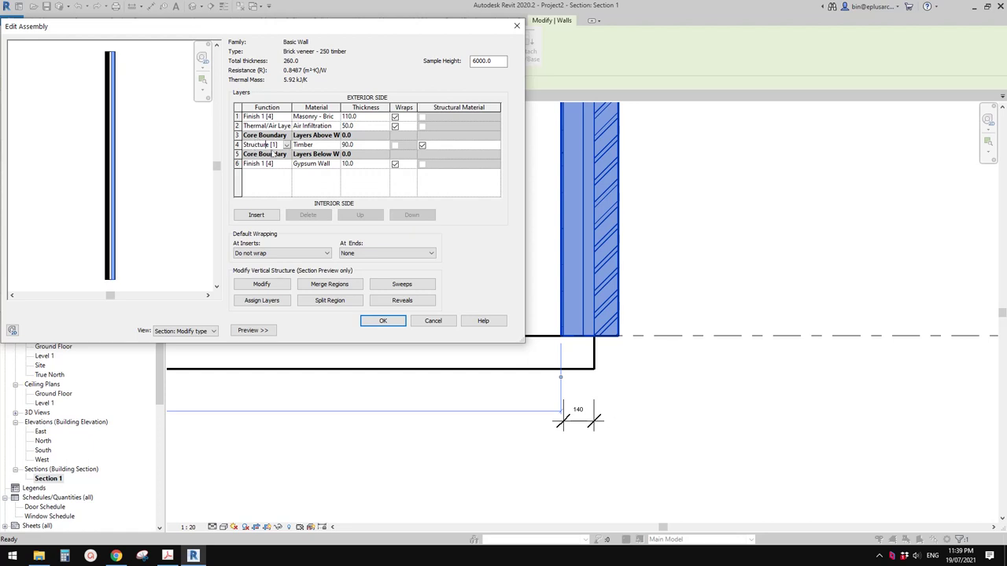
{"action": "left_click", "coordinate": [383, 320]}
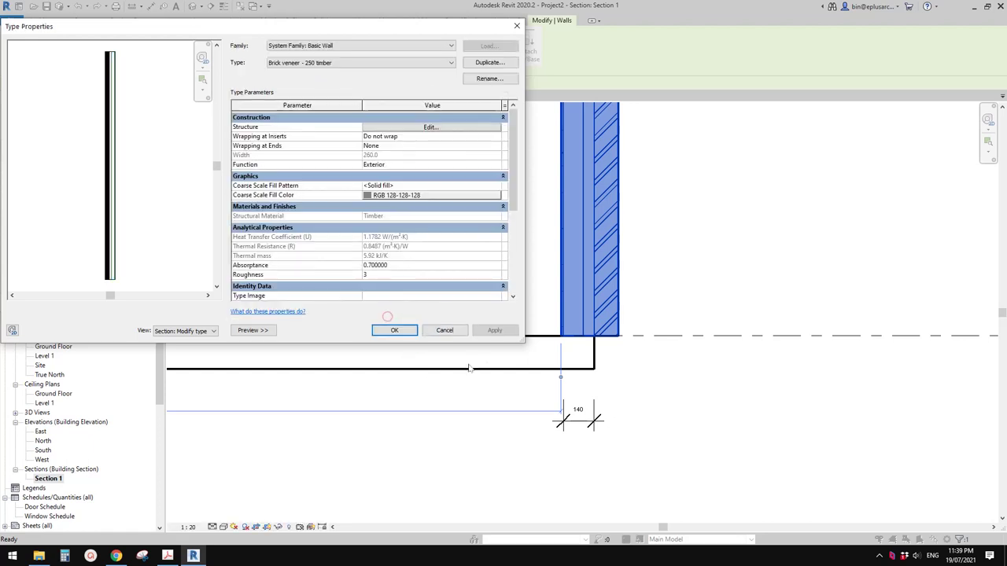
{"action": "left_click", "coordinate": [494, 330]}
{"action": "left_click", "coordinate": [395, 330]}
Add a slab edge along one bottom edge of the floor, seen from below in the 3D view.
{"action": "scroll", "coordinate": [649, 386], "scroll_direction": "down", "scroll_amount": 5}
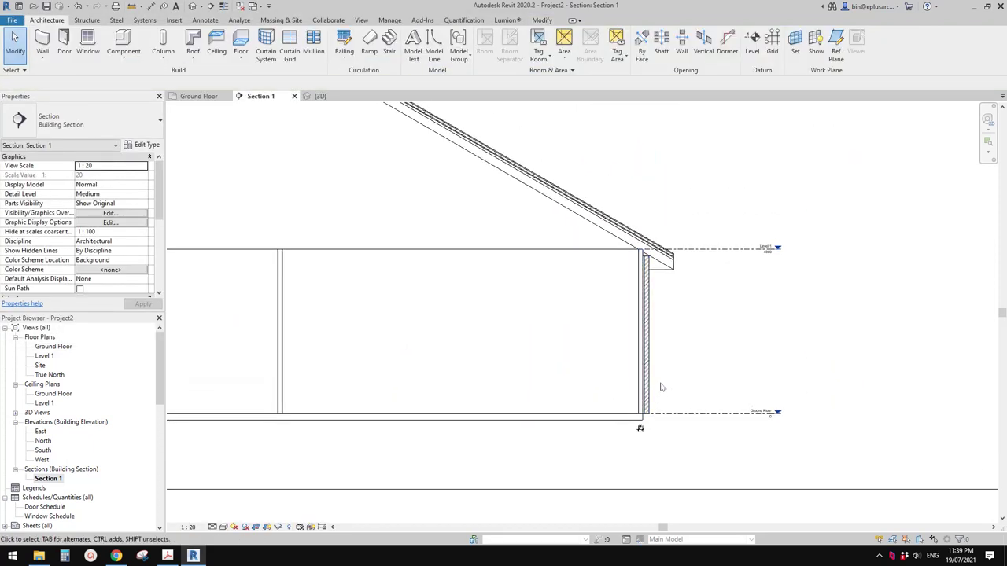
{"action": "scroll", "coordinate": [652, 387], "scroll_direction": "up", "scroll_amount": 1}
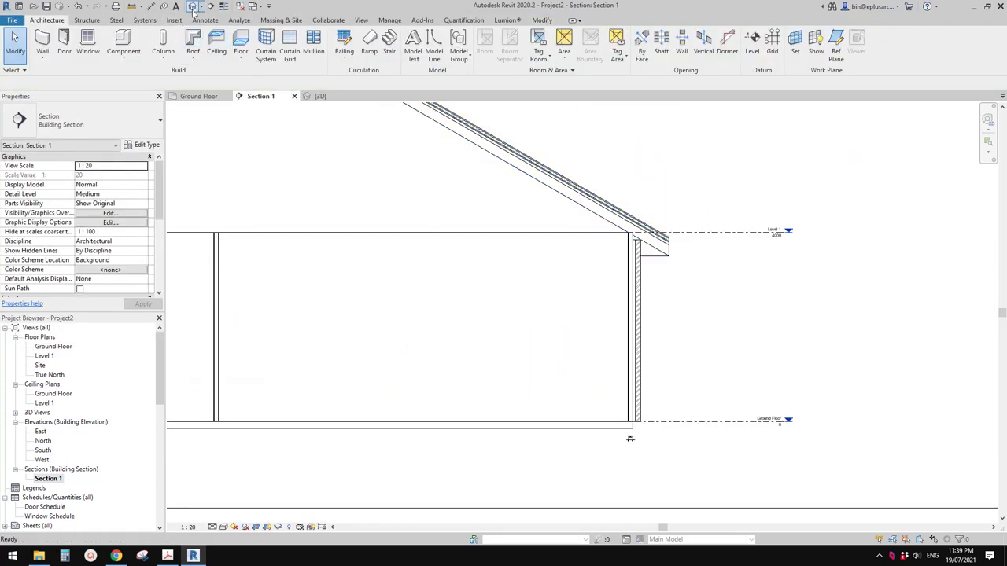
{"action": "left_click", "coordinate": [320, 96]}
{"action": "middle_click_drag", "start_coordinate": [373, 132], "coordinate": [405, 222], "text": "shift"}
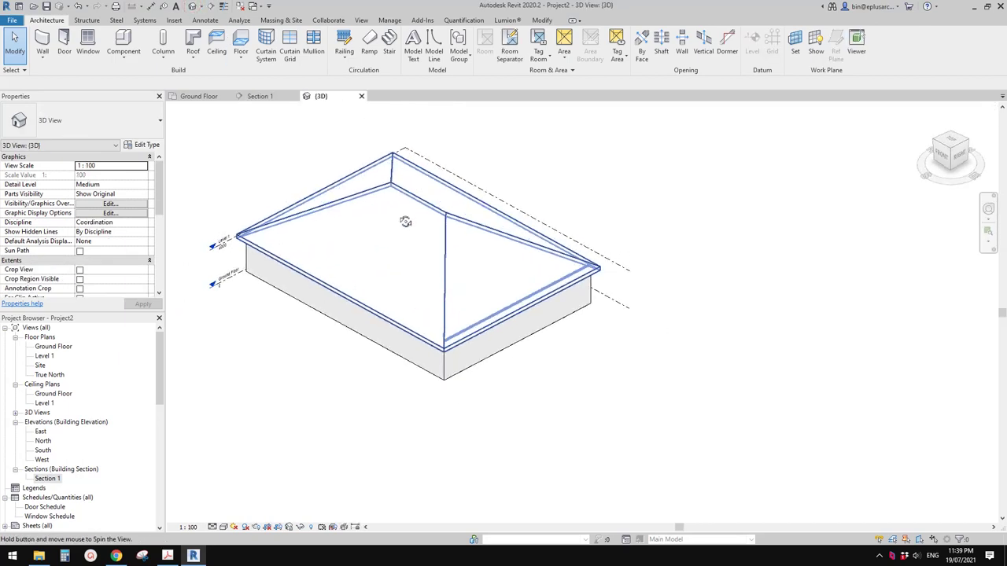
{"action": "middle_click_drag", "start_coordinate": [396, 272], "coordinate": [251, 131], "text": "shift"}
{"action": "scroll", "coordinate": [441, 228], "scroll_direction": "up", "scroll_amount": 2}
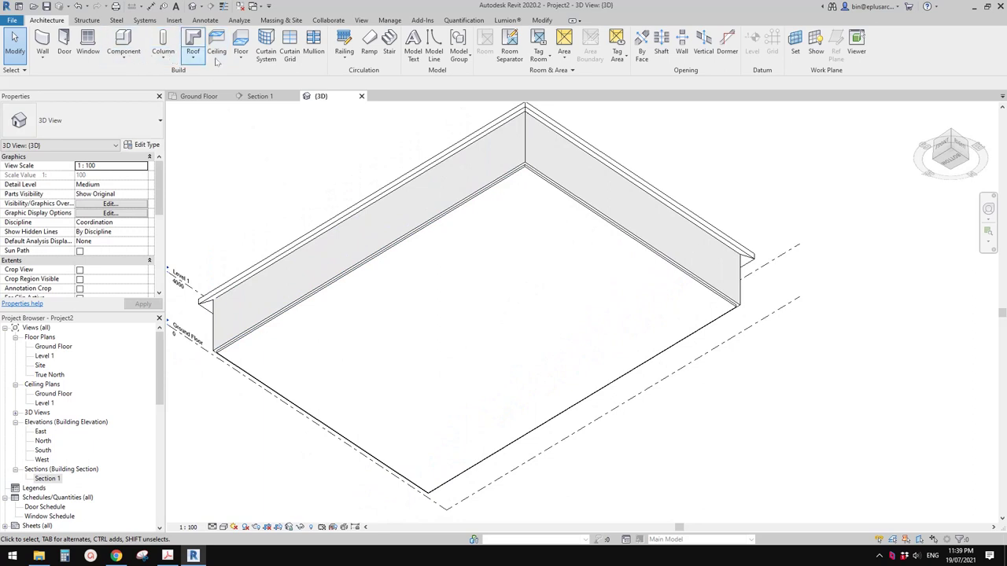
{"action": "left_click", "coordinate": [241, 57]}
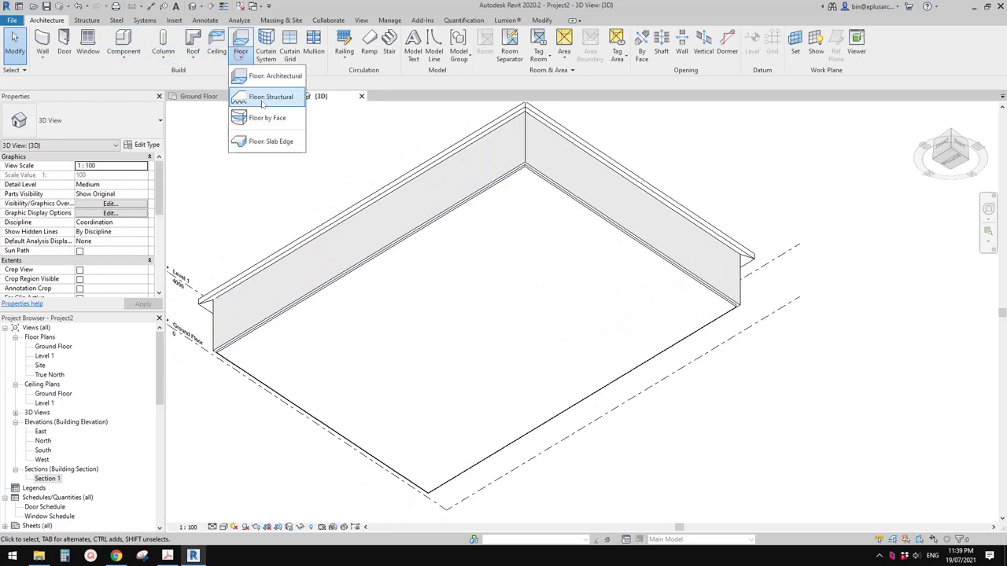
{"action": "left_click", "coordinate": [272, 150]}
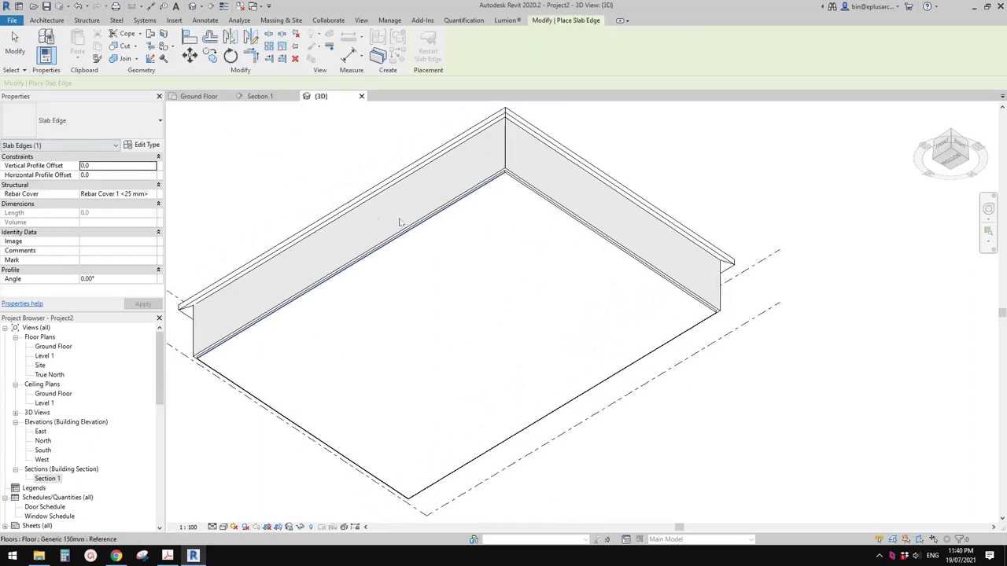
{"action": "scroll", "coordinate": [527, 207], "scroll_direction": "up", "scroll_amount": 2}
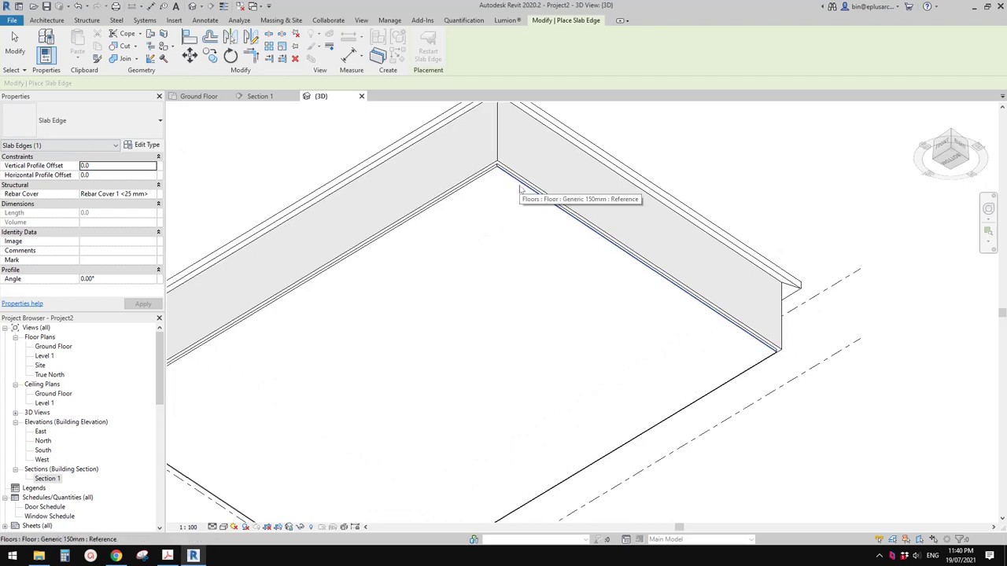
{"action": "left_click", "coordinate": [527, 207]}
{"action": "key", "text": "Escape"}
{"action": "key", "text": "Escape"}
Create a similar slab edge along the adjoining long bottom edge of the floor.
{"action": "scroll", "coordinate": [512, 247], "scroll_direction": "down", "scroll_amount": 2}
{"action": "middle_click_drag", "start_coordinate": [512, 260], "coordinate": [569, 281], "text": "shift"}
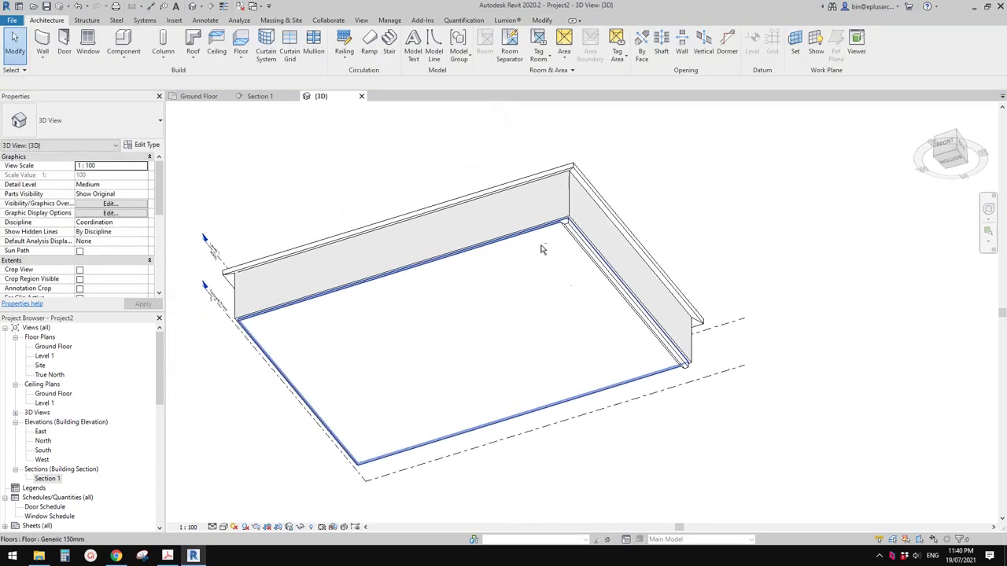
{"action": "scroll", "coordinate": [557, 242], "scroll_direction": "up", "scroll_amount": 2}
{"action": "left_click", "coordinate": [593, 227]}
{"action": "middle_click_drag", "start_coordinate": [570, 237], "coordinate": [573, 233]}
{"action": "key", "text": "c"}
{"action": "key", "text": "s"}
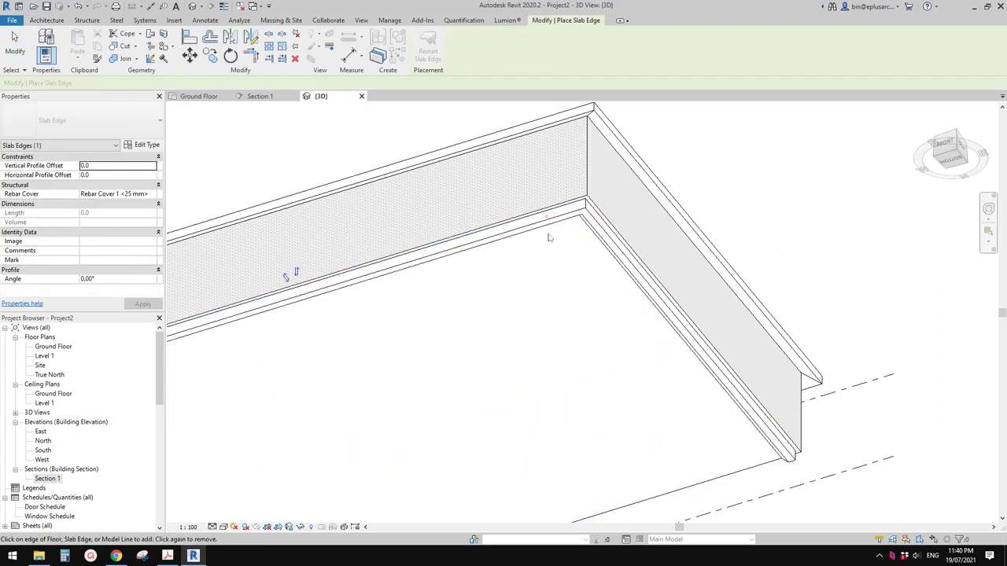
{"action": "left_click", "coordinate": [548, 219]}
{"action": "key", "text": "Escape"}
{"action": "key", "text": "Escape"}
Add matching slab edges along the two remaining bottom edges of the floor to complete the perimeter.
{"action": "left_click", "coordinate": [534, 222]}
{"action": "scroll", "coordinate": [501, 246], "scroll_direction": "down", "scroll_amount": 2}
{"action": "middle_click_drag", "start_coordinate": [469, 283], "coordinate": [609, 206]}
{"action": "middle_click_drag", "start_coordinate": [608, 206], "coordinate": [428, 246], "text": "shift"}
{"action": "key", "text": "Return"}
{"action": "key", "text": "Escape"}
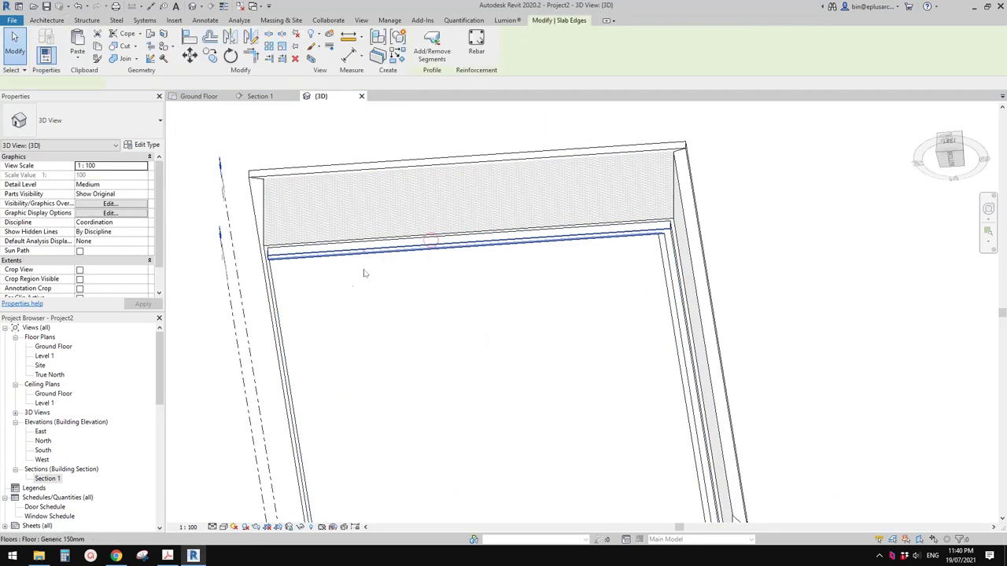
{"action": "left_click", "coordinate": [364, 254]}
{"action": "middle_click_drag", "start_coordinate": [359, 247], "coordinate": [564, 355], "text": "shift"}
{"action": "key", "text": "Return"}
{"action": "left_click", "coordinate": [546, 220]}
{"action": "key", "text": "Escape"}
{"action": "key", "text": "Escape"}
{"action": "scroll", "coordinate": [548, 236], "scroll_direction": "down", "scroll_amount": 4}
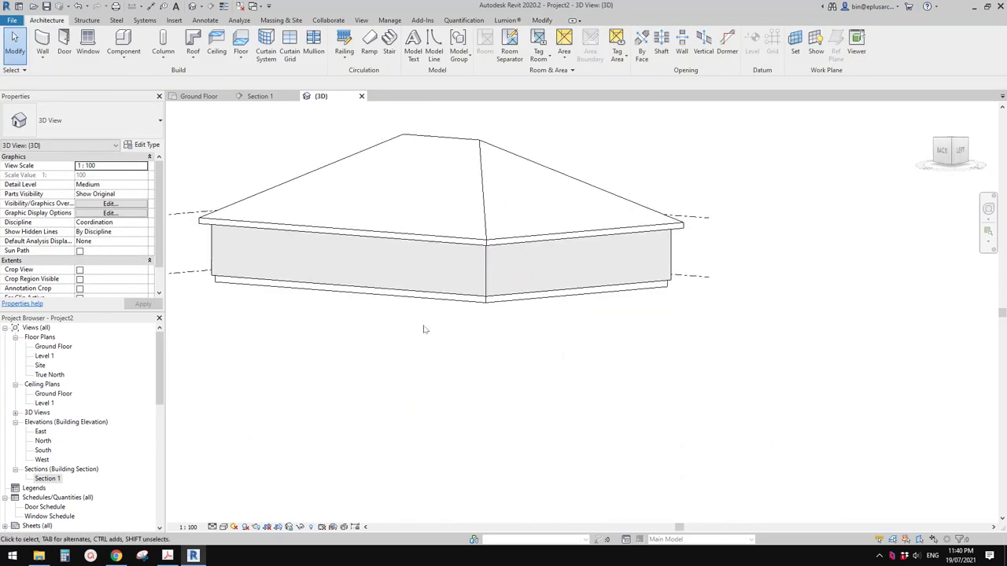
Open Section 1 and examine the slab edge profile beneath the exterior wall.
{"action": "double_click", "coordinate": [45, 478]}
{"action": "scroll", "coordinate": [613, 432], "scroll_direction": "up", "scroll_amount": 6}
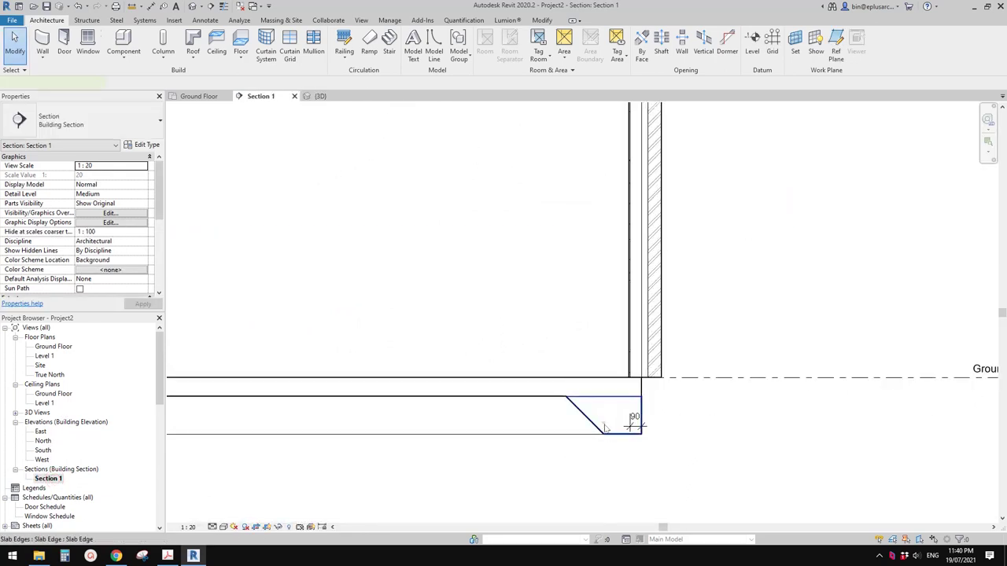
{"action": "left_click", "coordinate": [604, 426]}
{"action": "middle_click_drag", "start_coordinate": [621, 452], "coordinate": [568, 401]}
{"action": "scroll", "coordinate": [549, 370], "scroll_direction": "down", "scroll_amount": 1}
{"action": "scroll", "coordinate": [555, 368], "scroll_direction": "up", "scroll_amount": 3}
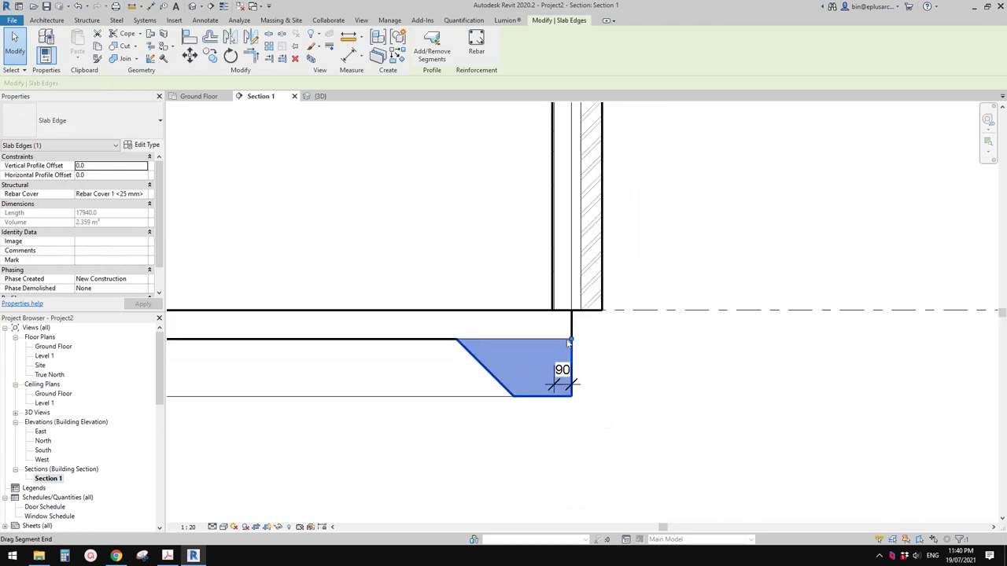
{"action": "middle_click_drag", "start_coordinate": [574, 342], "coordinate": [563, 345]}
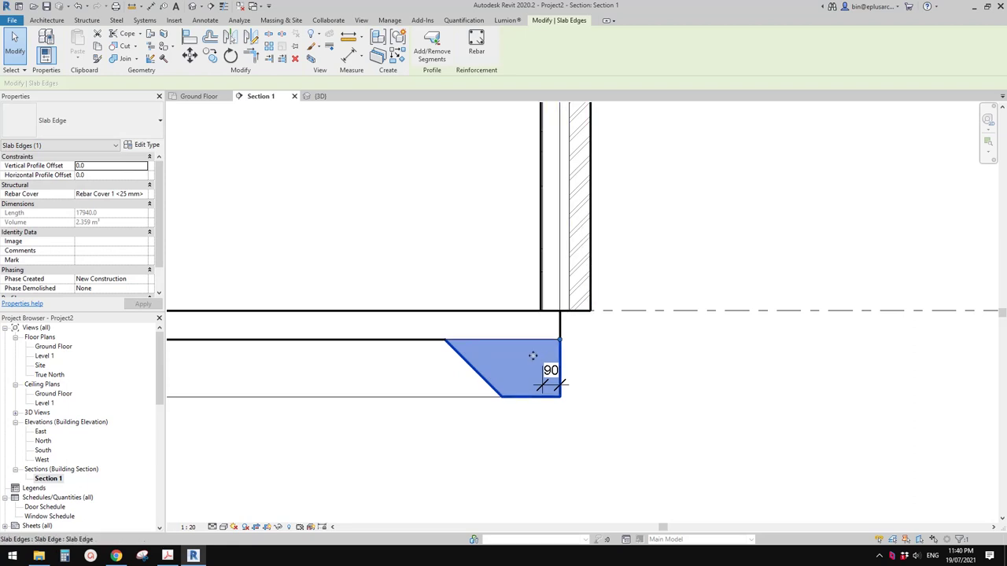
Select all four connected slab edges and set their Horizontal Profile Offset to -160.
{"action": "key", "text": "Tab"}
{"action": "left_click", "coordinate": [506, 364]}
{"action": "scroll", "coordinate": [555, 376], "scroll_direction": "down", "scroll_amount": 1}
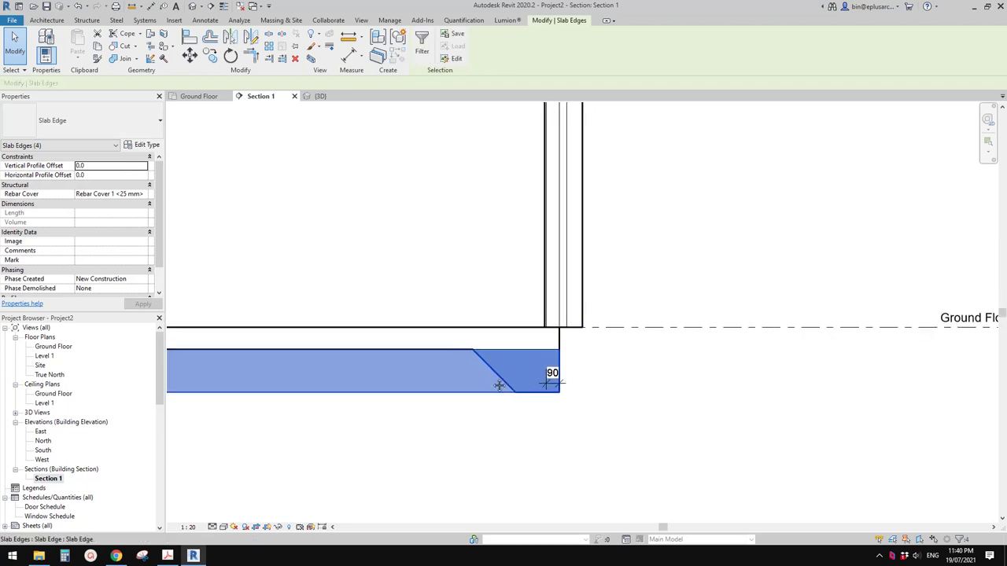
{"action": "left_click", "coordinate": [105, 176]}
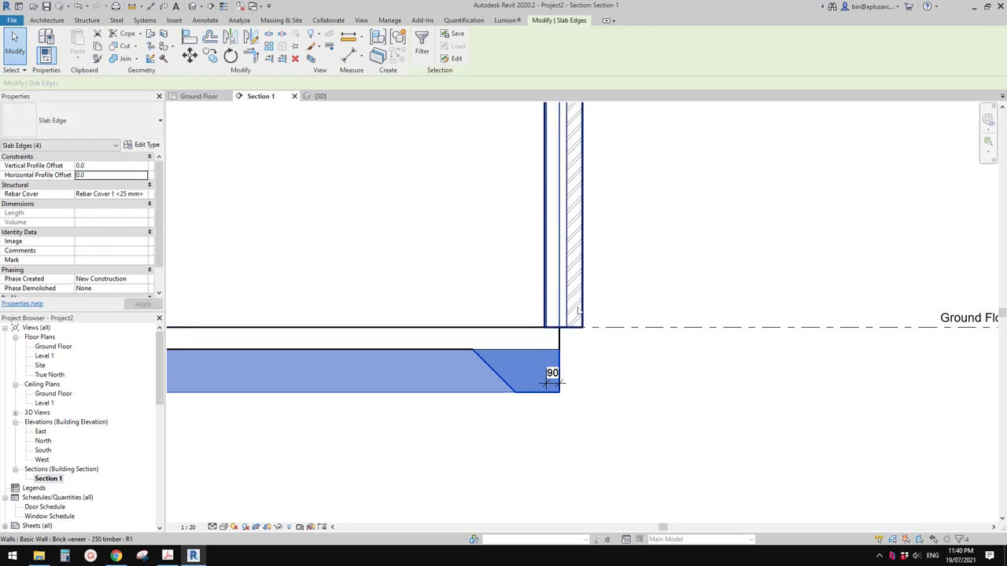
{"action": "double_click", "coordinate": [103, 175]}
{"action": "type", "text": "-"}
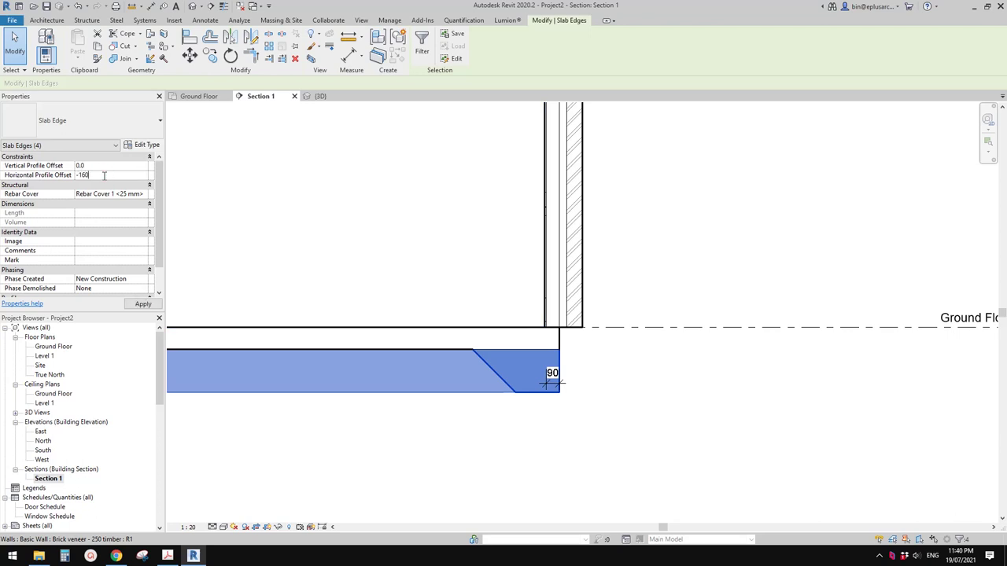
{"action": "type", "text": "160"}
{"action": "middle_click_drag", "start_coordinate": [574, 361], "coordinate": [514, 351]}
{"action": "scroll", "coordinate": [548, 366], "scroll_direction": "up", "scroll_amount": 2}
{"action": "scroll", "coordinate": [528, 339], "scroll_direction": "down", "scroll_amount": 1}
Examine how the exterior wall's base and brick layer line up with the offset slab edge.
{"action": "left_click", "coordinate": [484, 283]}
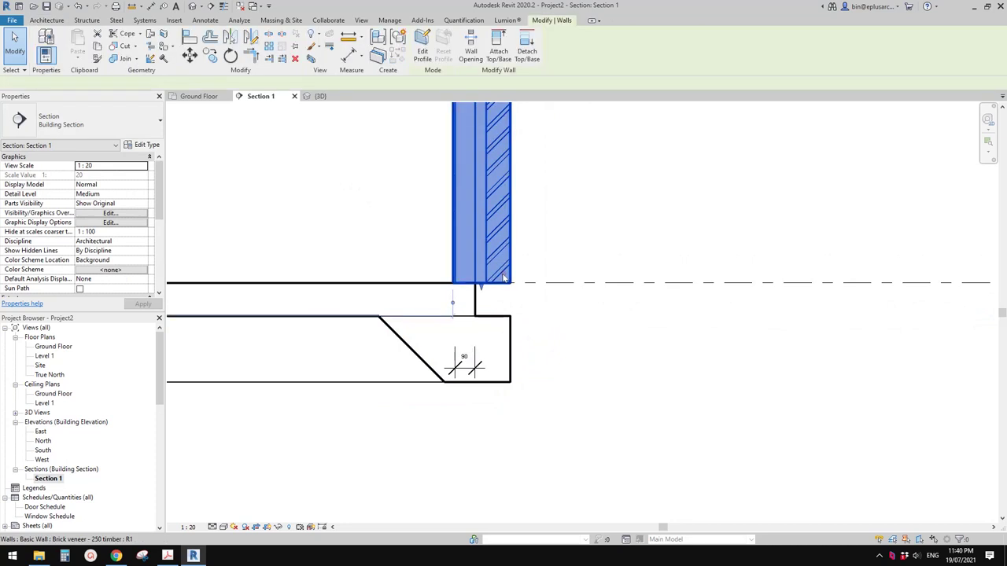
{"action": "scroll", "coordinate": [491, 289], "scroll_direction": "down", "scroll_amount": 1}
{"action": "middle_click_drag", "start_coordinate": [499, 288], "coordinate": [483, 308]}
{"action": "scroll", "coordinate": [479, 305], "scroll_direction": "up", "scroll_amount": 2}
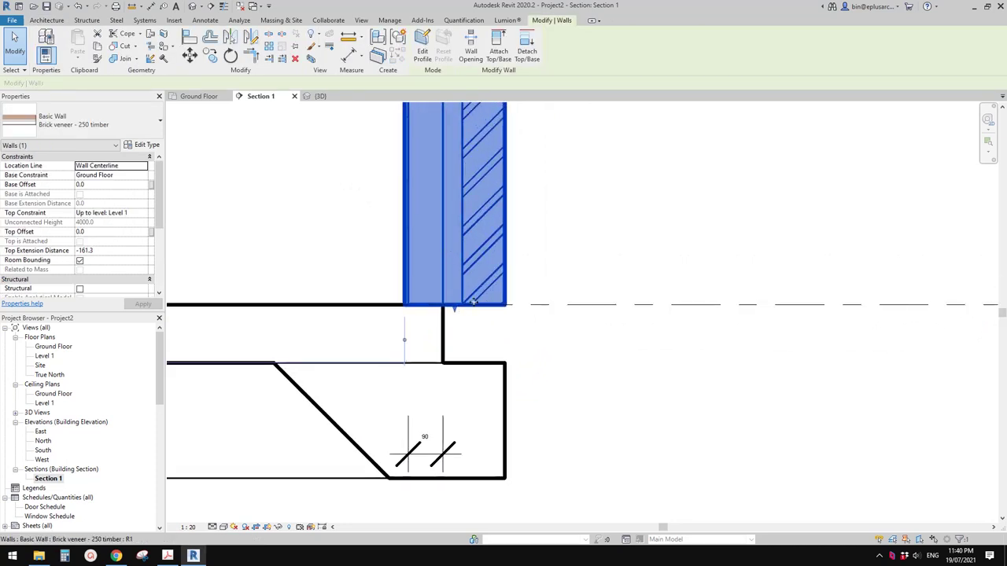
{"action": "scroll", "coordinate": [453, 367], "scroll_direction": "down", "scroll_amount": 2}
{"action": "middle_click_drag", "start_coordinate": [453, 368], "coordinate": [506, 345]}
{"action": "key", "text": "Escape"}
Edit the structure of the Brick veneer - 250 timber wall type and unlock the air layer's bottom edge in the section preview.
{"action": "scroll", "coordinate": [540, 345], "scroll_direction": "down", "scroll_amount": 1}
{"action": "left_click", "coordinate": [532, 284]}
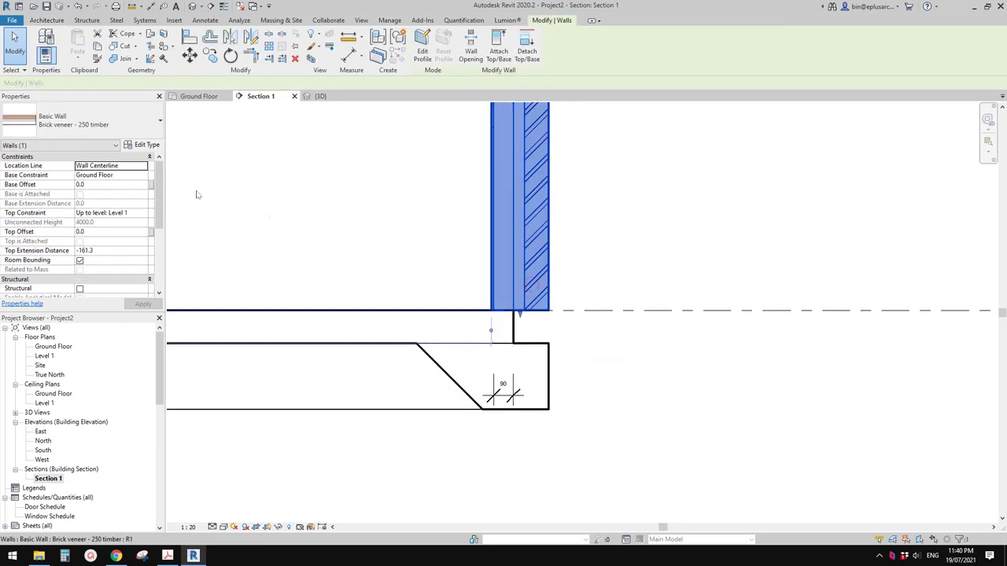
{"action": "left_click", "coordinate": [146, 145]}
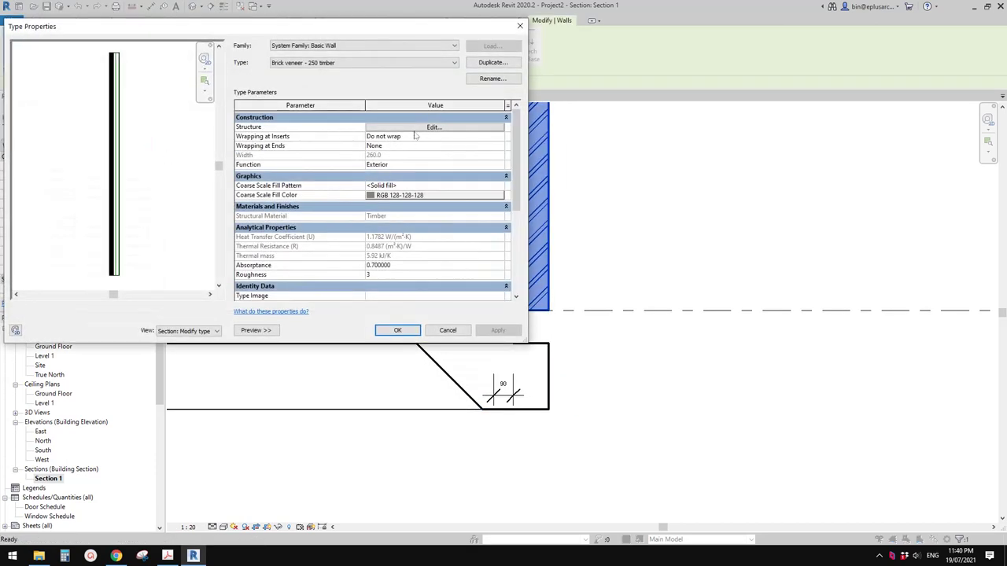
{"action": "scroll", "coordinate": [173, 207], "scroll_direction": "up", "scroll_amount": 5}
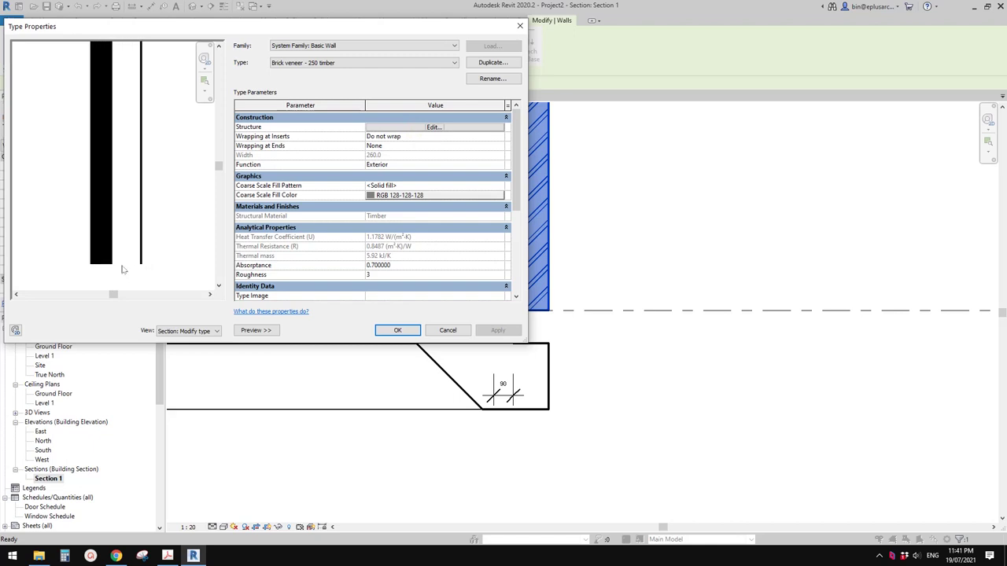
{"action": "left_click", "coordinate": [434, 127]}
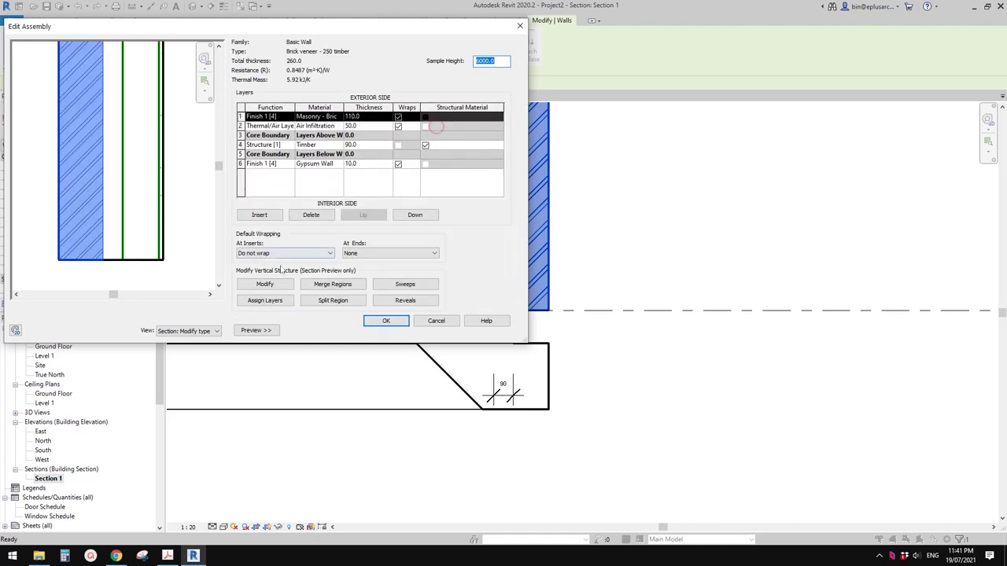
{"action": "left_click", "coordinate": [265, 285]}
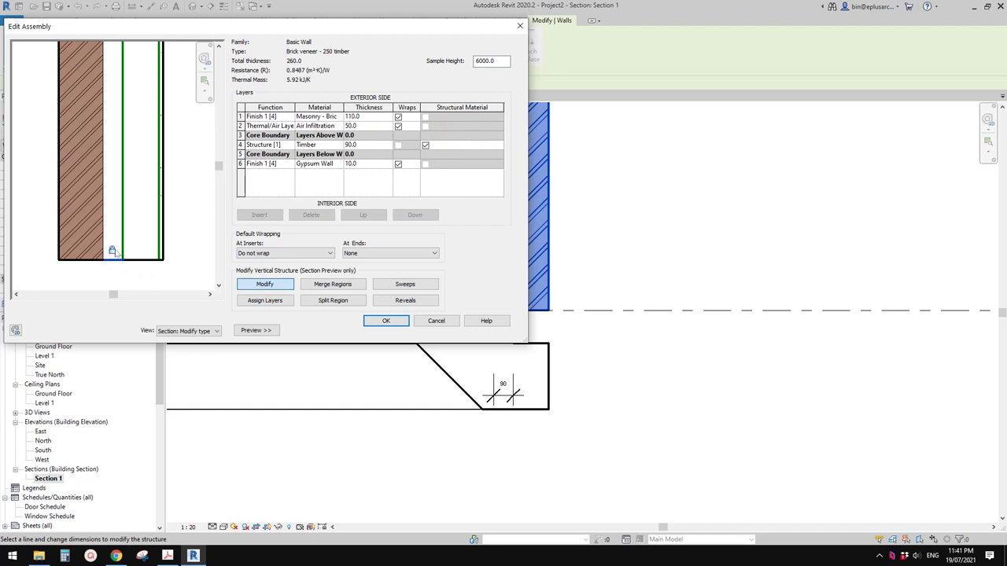
{"action": "scroll", "coordinate": [113, 254], "scroll_direction": "up", "scroll_amount": 1}
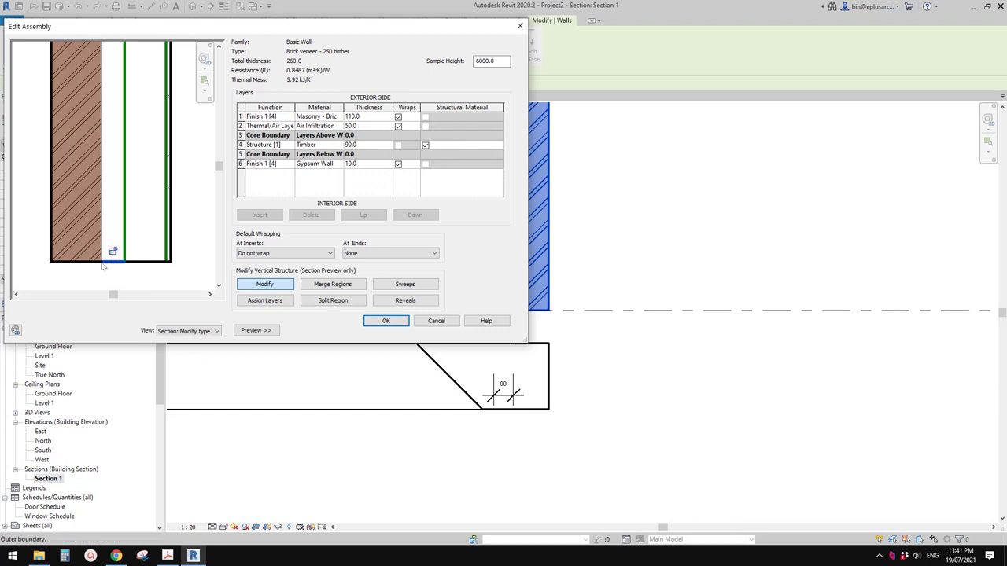
Unlock the masonry brick layer's bottom edge and accept the wall type changes.
{"action": "left_click", "coordinate": [79, 264]}
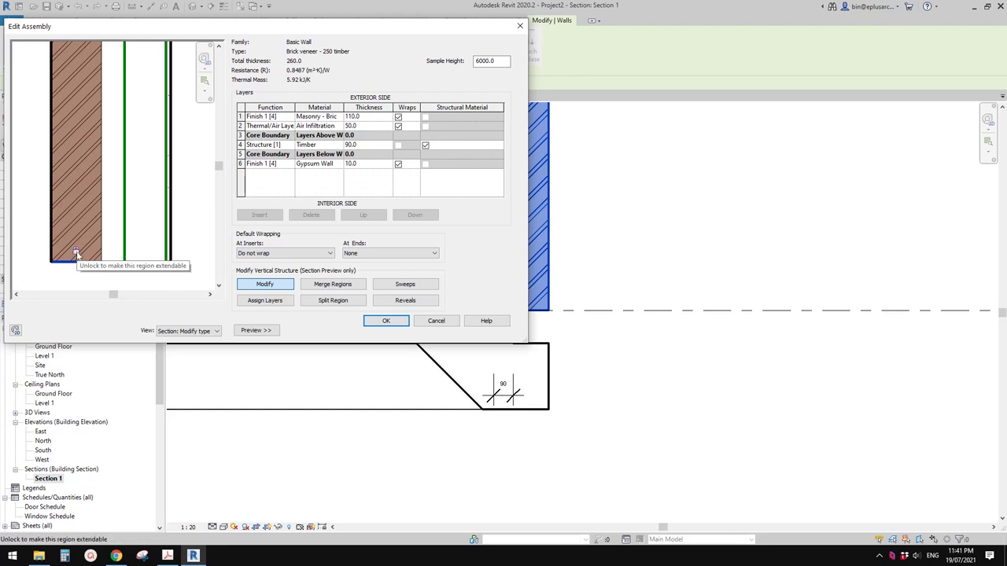
{"action": "left_click", "coordinate": [77, 253]}
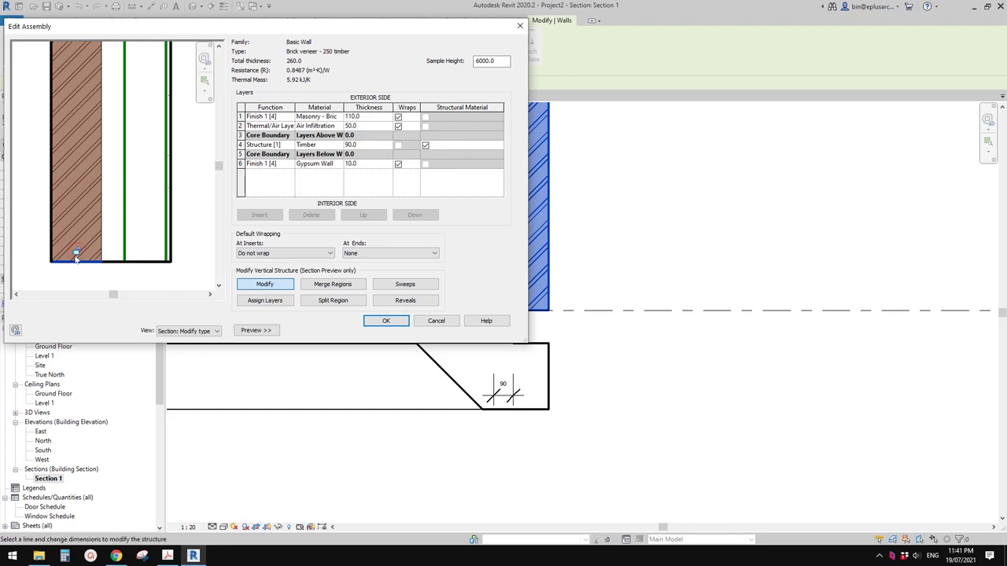
{"action": "left_click", "coordinate": [385, 320]}
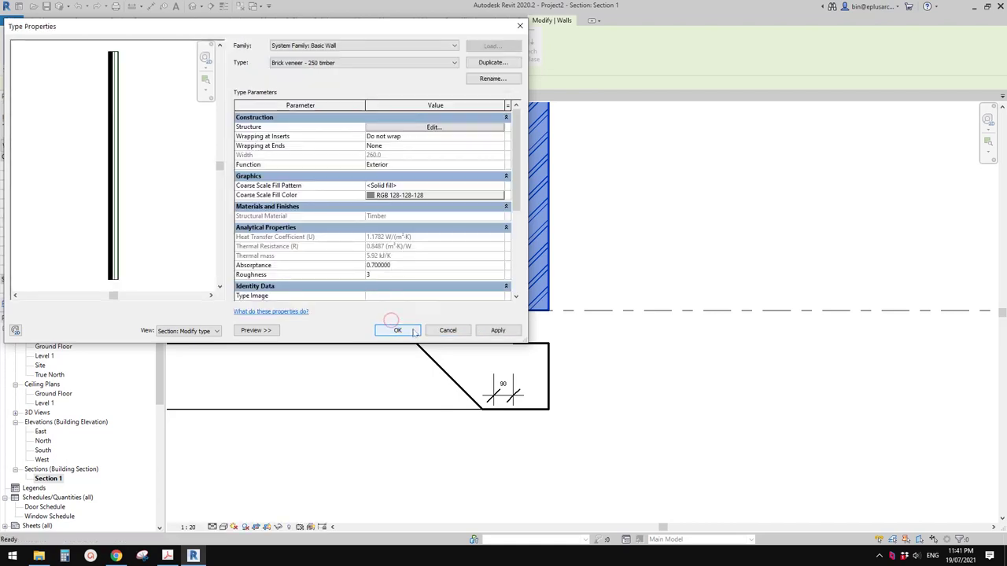
{"action": "left_click", "coordinate": [396, 327]}
Extend the exterior wall's unlocked brick and air layers 150 mm down to the top of the slab edge.
{"action": "left_click_drag", "start_coordinate": [532, 320], "coordinate": [531, 344]}
{"action": "middle_click_drag", "start_coordinate": [567, 311], "coordinate": [598, 330]}
{"action": "key", "text": "Escape"}
{"action": "left_click", "coordinate": [553, 256]}
{"action": "key", "text": "s"}
{"action": "key", "text": "a"}
{"action": "left_click", "coordinate": [571, 348]}
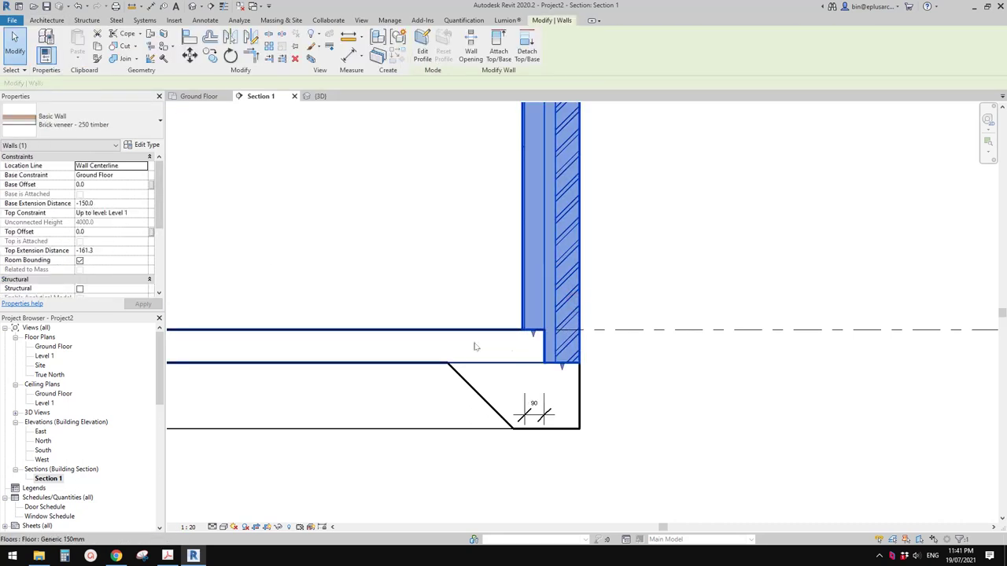
{"action": "left_click", "coordinate": [506, 348]}
{"action": "key", "text": "Escape"}
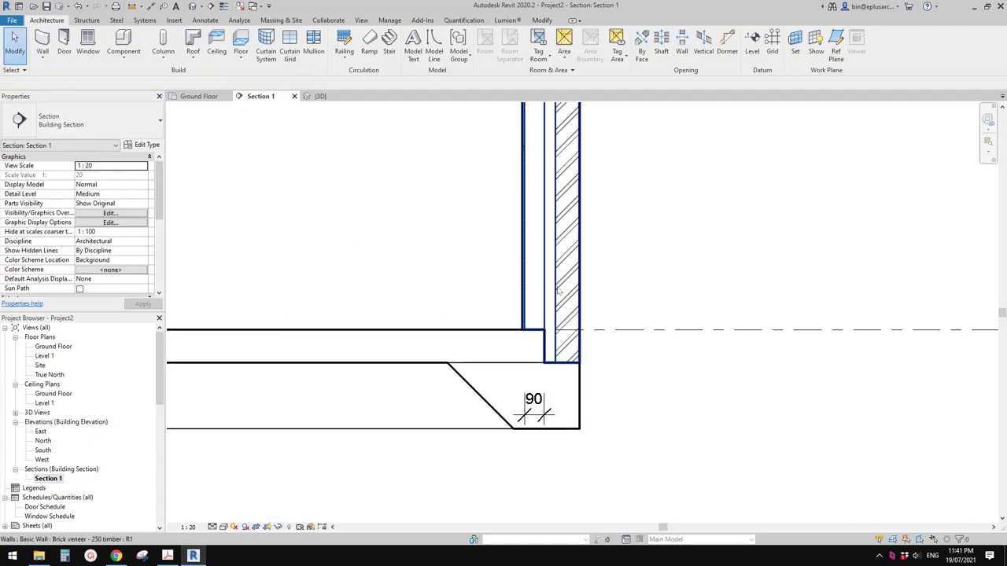
{"action": "left_click", "coordinate": [563, 285]}
{"action": "key", "text": "s"}
{"action": "key", "text": "a"}
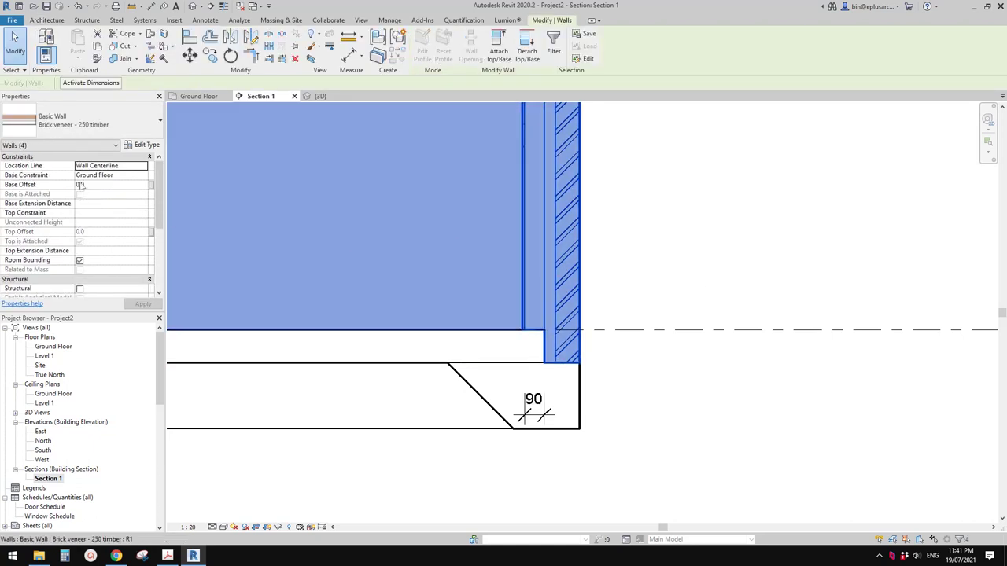
{"action": "left_click", "coordinate": [664, 242]}
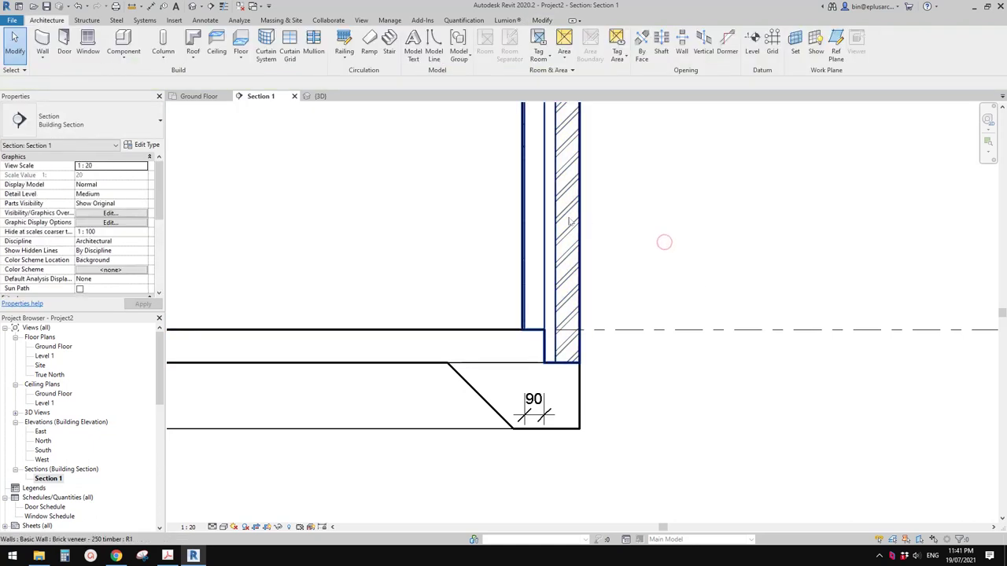
Select the chain of connected exterior walls and set their Base Extension Distance to -150.
{"action": "key", "text": "Tab"}
{"action": "left_click", "coordinate": [568, 221]}
{"action": "left_click", "coordinate": [129, 186]}
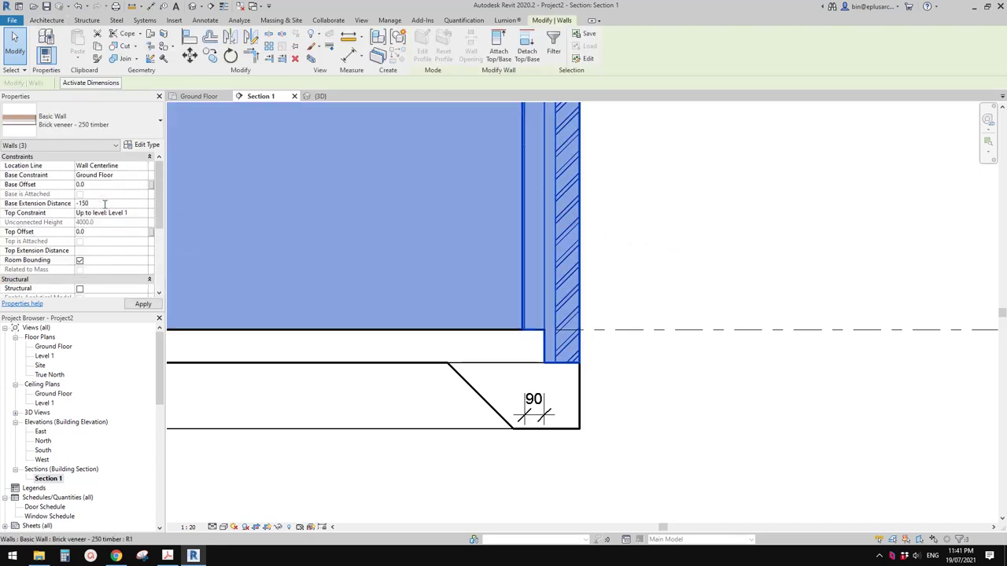
{"action": "scroll", "coordinate": [599, 313], "scroll_direction": "down", "scroll_amount": 5}
{"action": "key", "text": "Escape"}
Examine the extended wall base and the slab edge profile where they meet in Section 1.
{"action": "middle_click_drag", "start_coordinate": [432, 325], "coordinate": [882, 305]}
{"action": "scroll", "coordinate": [712, 307], "scroll_direction": "down", "scroll_amount": 2}
{"action": "middle_click_drag", "start_coordinate": [712, 307], "coordinate": [523, 302]}
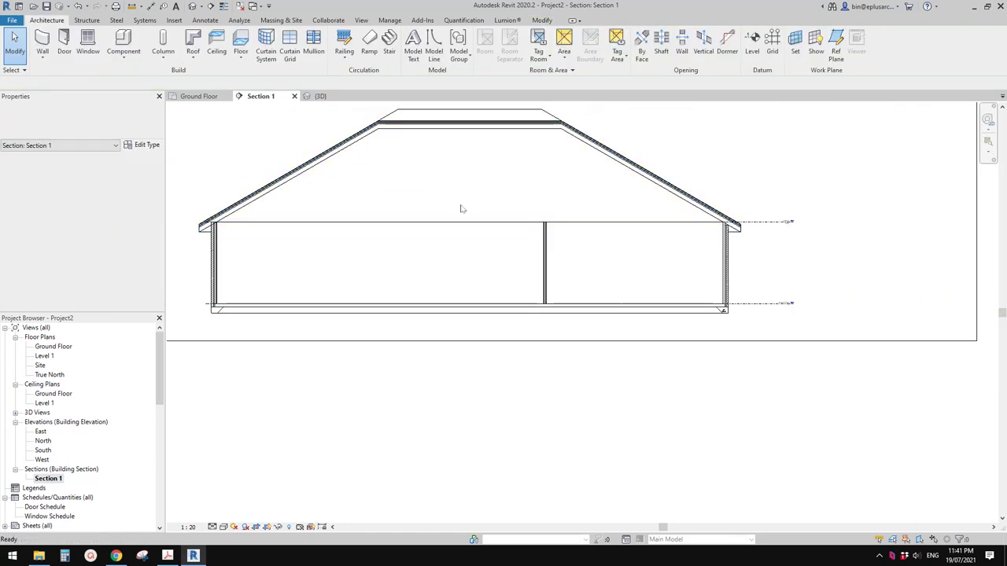
{"action": "scroll", "coordinate": [409, 218], "scroll_direction": "up", "scroll_amount": 5}
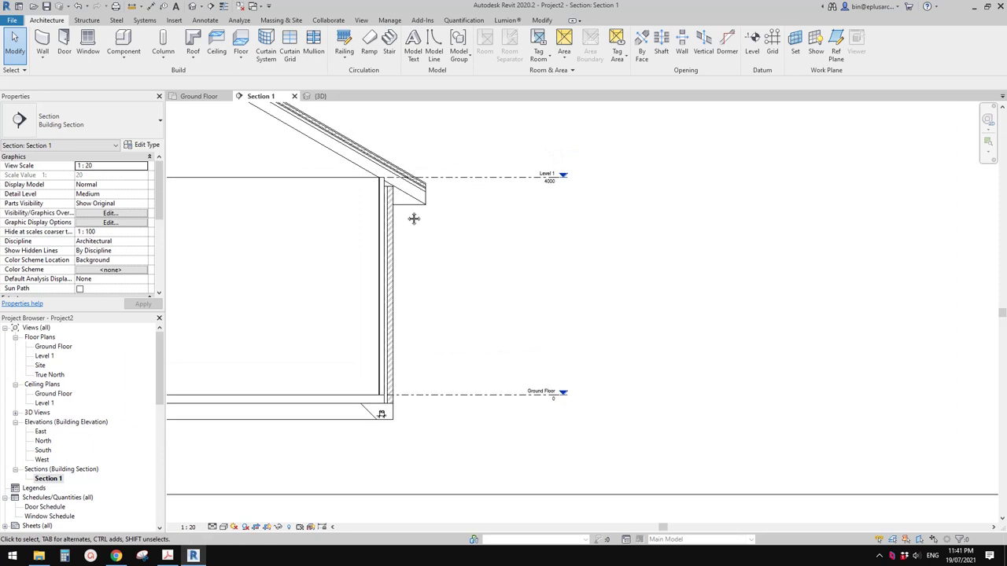
{"action": "middle_click_drag", "start_coordinate": [355, 256], "coordinate": [442, 150]}
{"action": "left_click", "coordinate": [477, 316]}
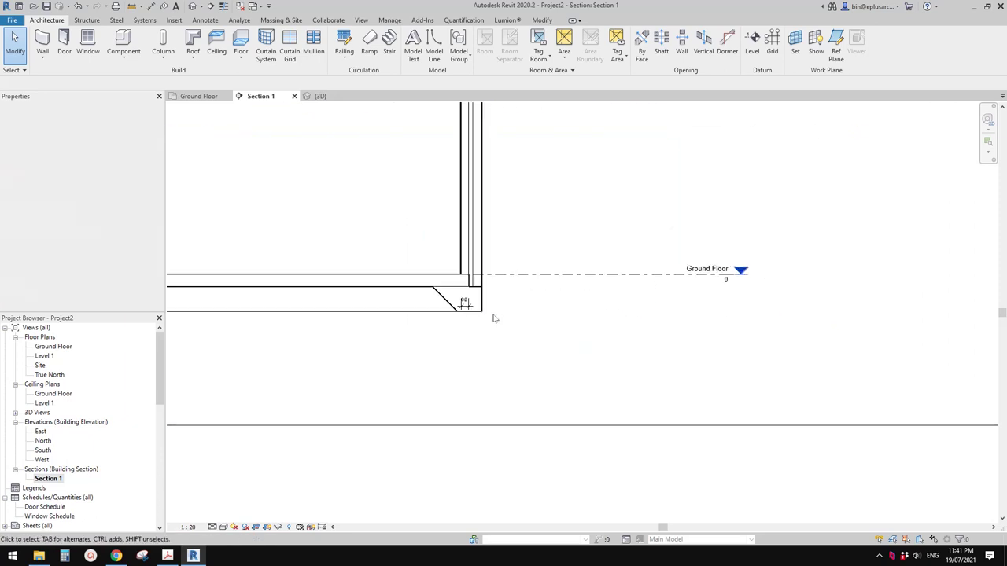
{"action": "scroll", "coordinate": [477, 320], "scroll_direction": "up", "scroll_amount": 4}
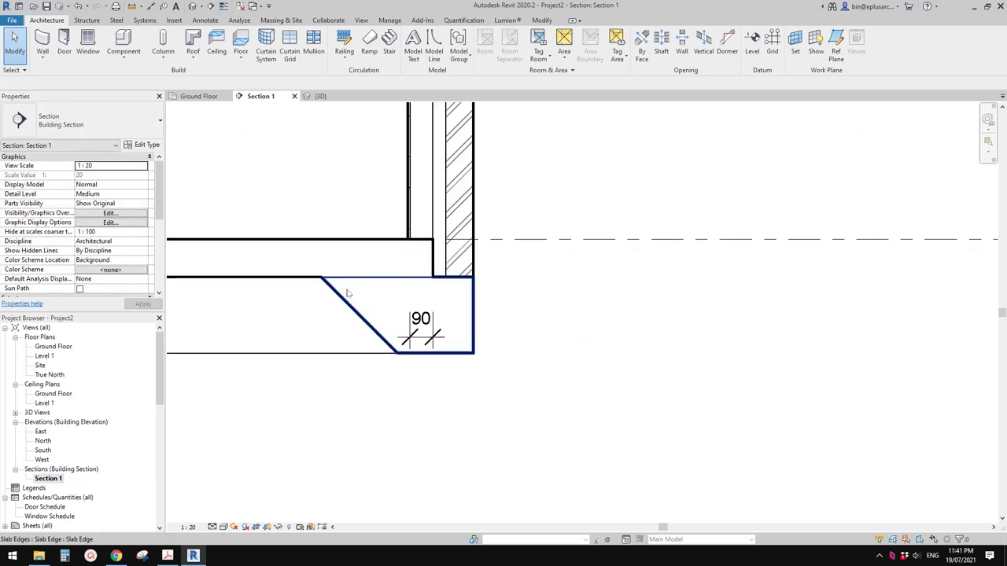
{"action": "left_click", "coordinate": [357, 312]}
{"action": "middle_click_drag", "start_coordinate": [359, 313], "coordinate": [402, 303]}
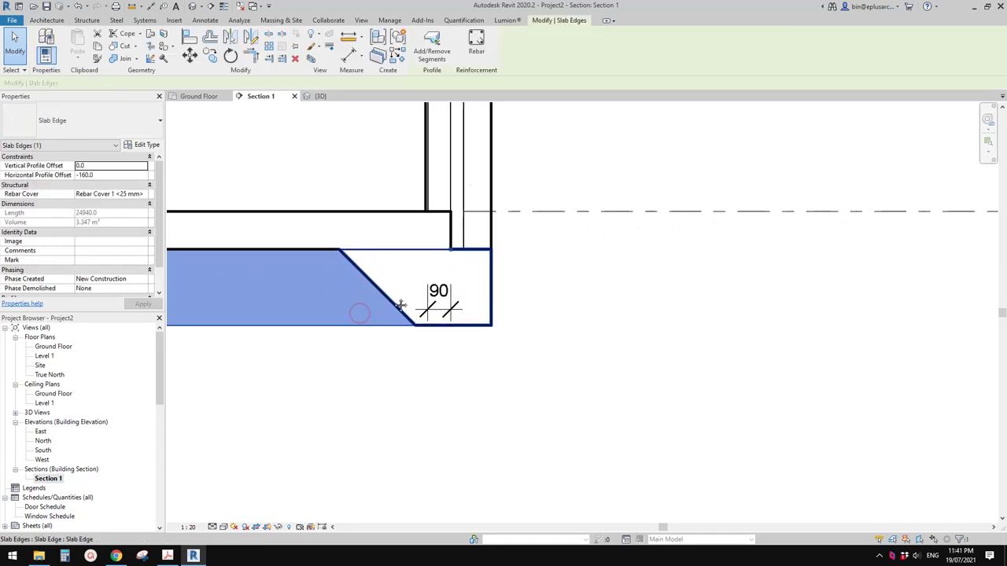
{"action": "key", "text": "Escape"}
Check which profile the slab edge's type uses, leaving its type properties as they are.
{"action": "scroll", "coordinate": [82, 455], "scroll_direction": "down", "scroll_amount": 1}
{"action": "scroll", "coordinate": [81, 455], "scroll_direction": "down", "scroll_amount": 5}
{"action": "scroll", "coordinate": [64, 467], "scroll_direction": "down", "scroll_amount": 1}
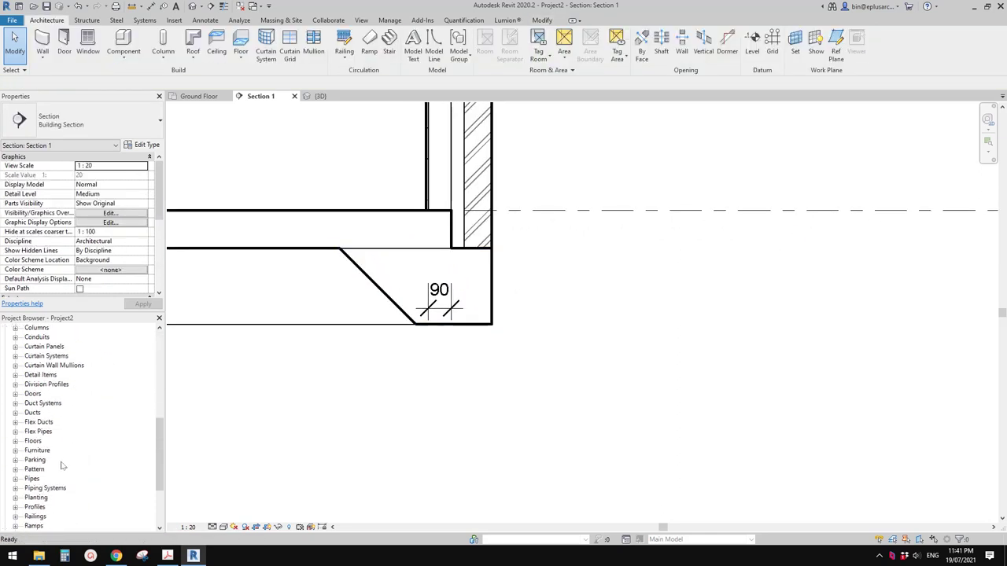
{"action": "left_click", "coordinate": [405, 312]}
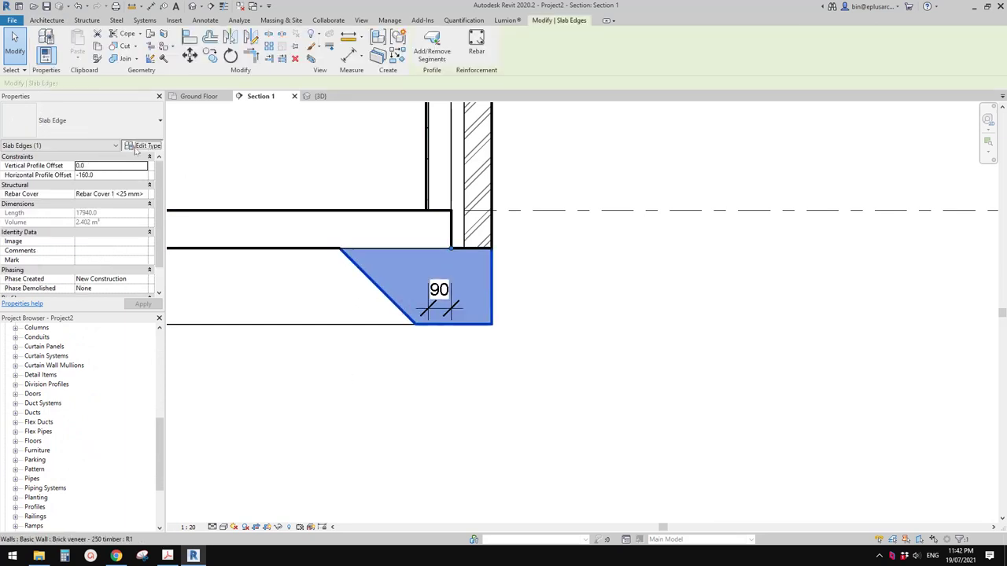
{"action": "left_click", "coordinate": [136, 147]}
{"action": "left_click_drag", "start_coordinate": [281, 27], "coordinate": [322, 74]}
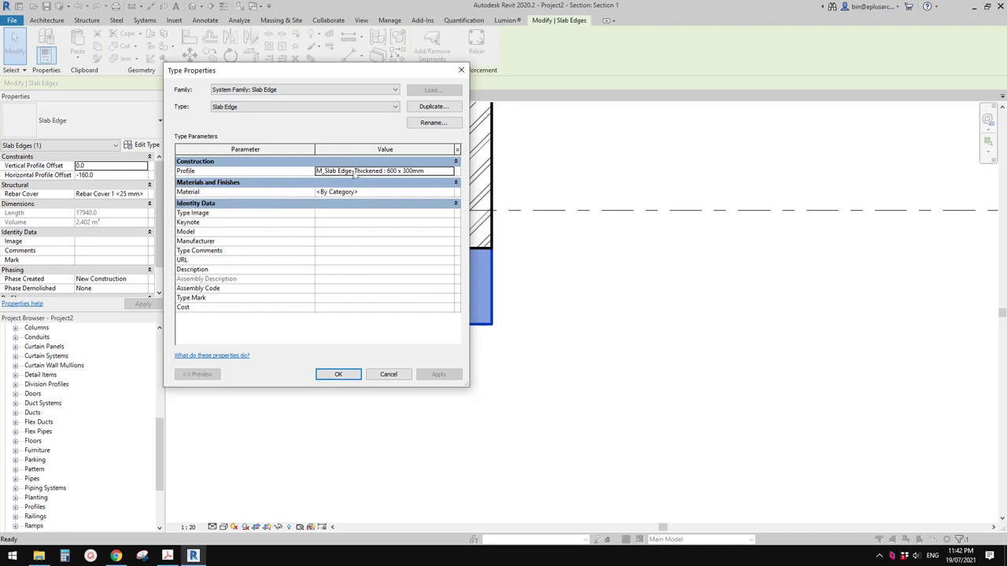
{"action": "left_click", "coordinate": [460, 70]}
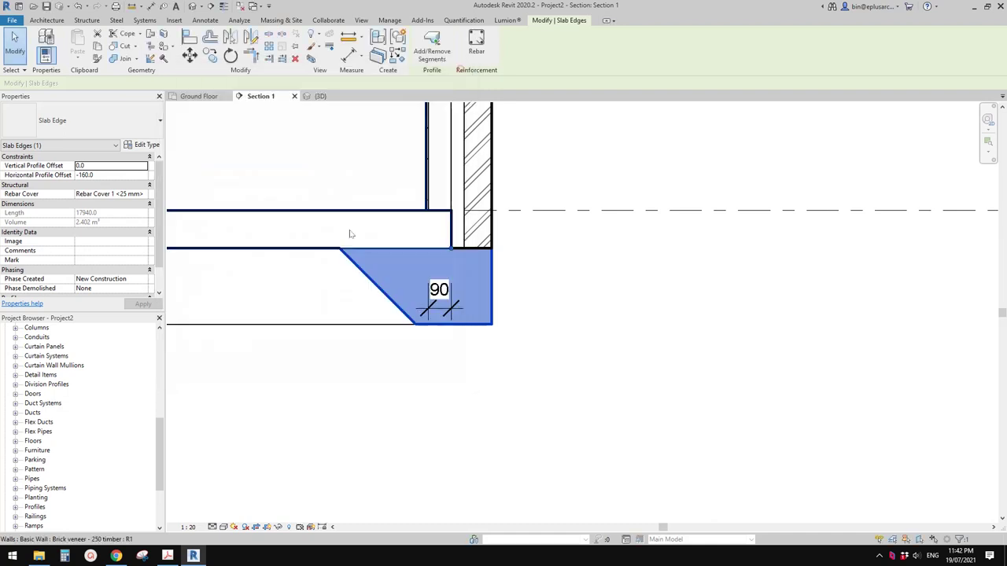
Find the M_Slab Edge-Thickened profile family in the project and open it for editing.
{"action": "scroll", "coordinate": [33, 419], "scroll_direction": "up", "scroll_amount": 3}
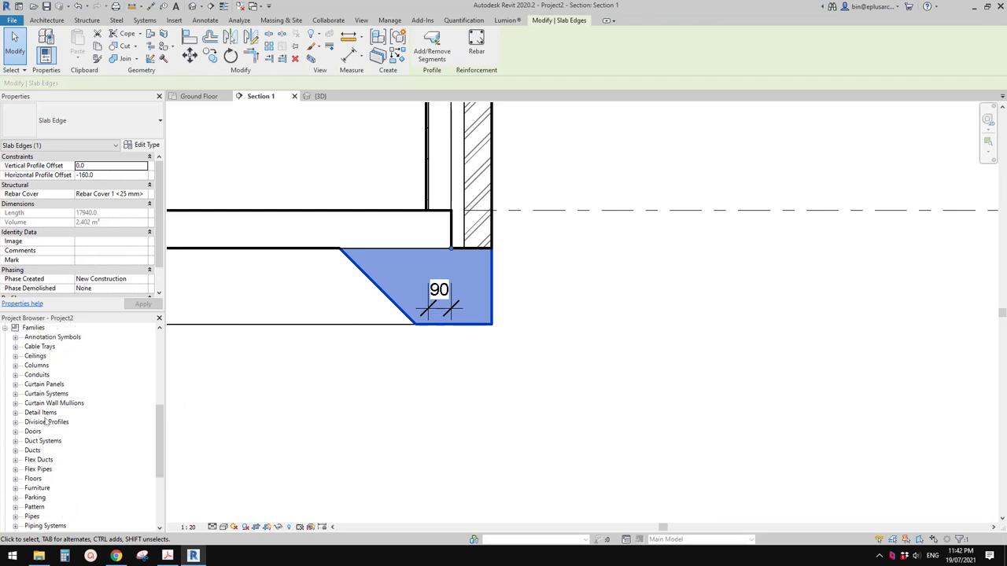
{"action": "scroll", "coordinate": [31, 409], "scroll_direction": "down", "scroll_amount": 5}
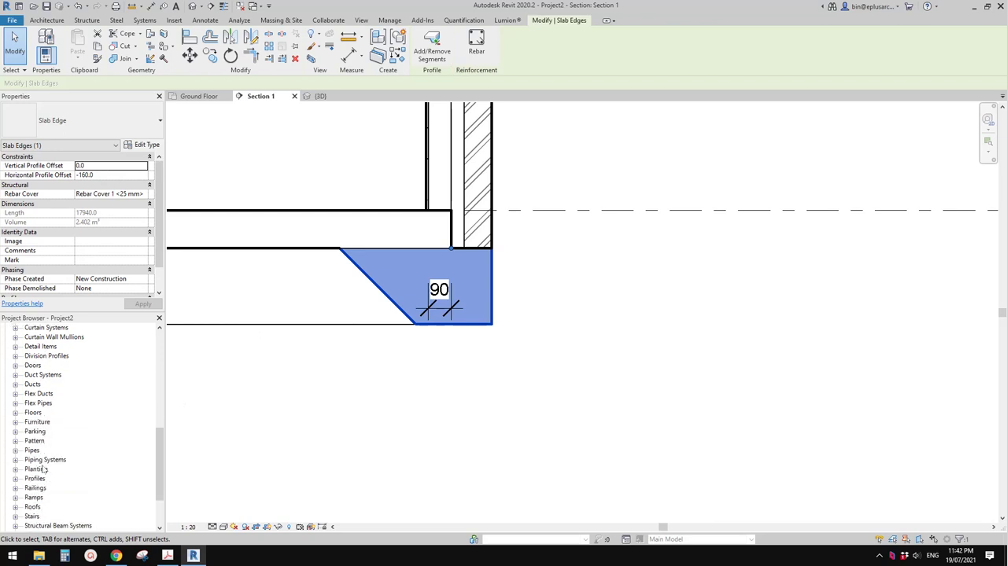
{"action": "left_click", "coordinate": [36, 442]}
{"action": "left_click", "coordinate": [16, 441]}
{"action": "scroll", "coordinate": [71, 456], "scroll_direction": "down", "scroll_amount": 1}
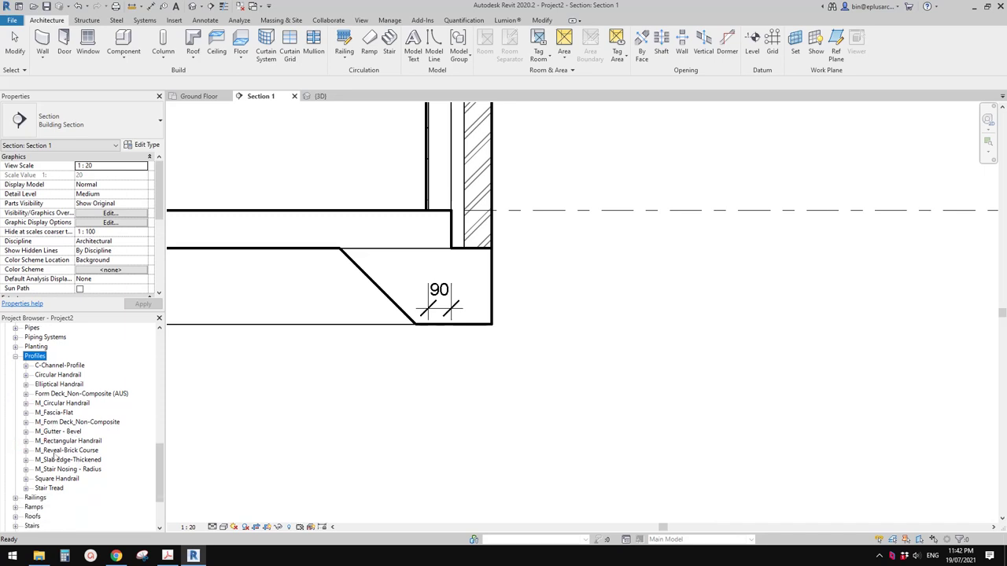
{"action": "left_click", "coordinate": [62, 460]}
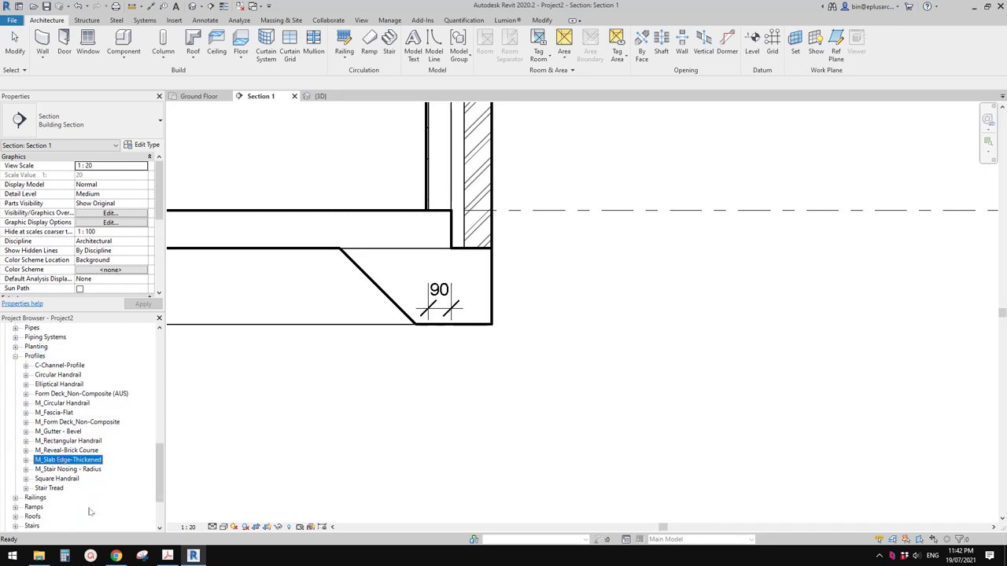
{"action": "right_click", "coordinate": [52, 465]}
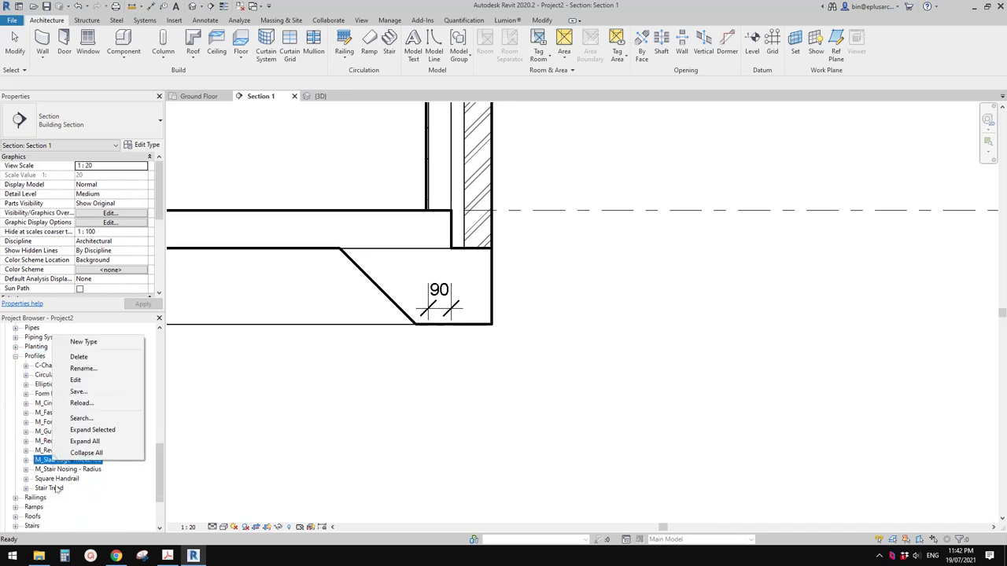
{"action": "left_click", "coordinate": [79, 381]}
Turn on the visibility of Dimensions and Reference Planes in the profile family's Level 1 view.
{"action": "scroll", "coordinate": [364, 240], "scroll_direction": "down", "scroll_amount": 3}
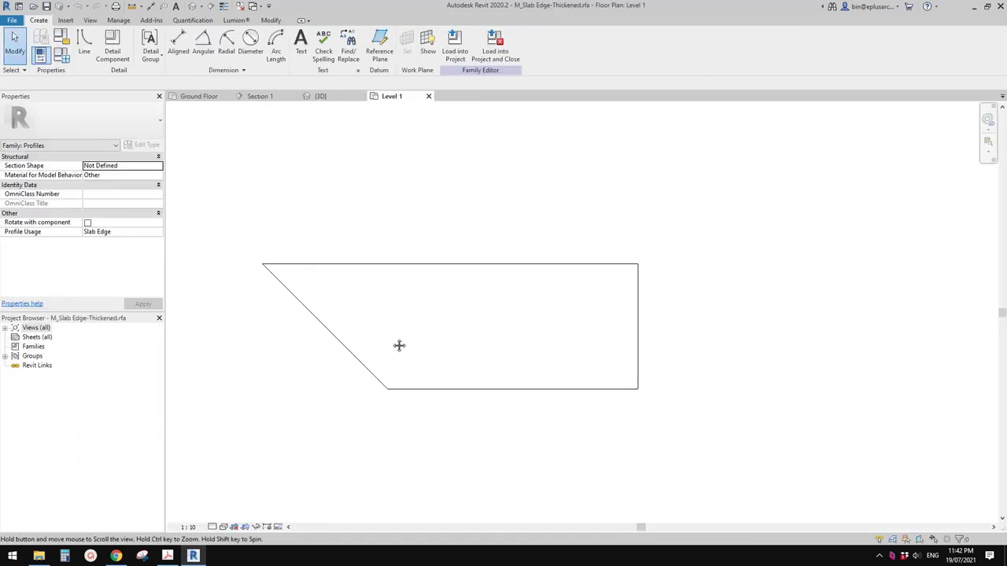
{"action": "middle_click_drag", "start_coordinate": [360, 308], "coordinate": [323, 328]}
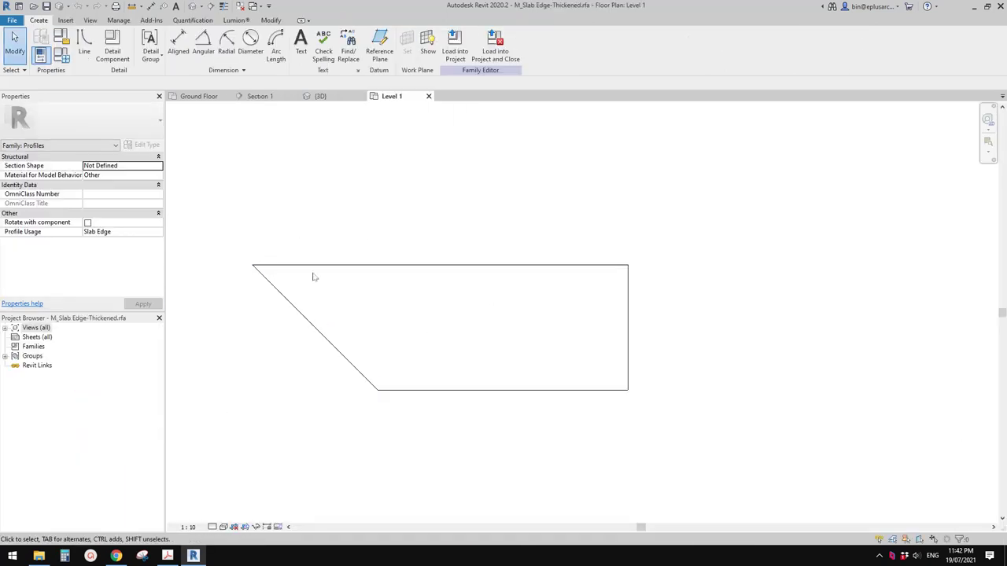
{"action": "middle_click_drag", "start_coordinate": [320, 175], "coordinate": [319, 174]}
{"action": "key", "text": "v"}
{"action": "key", "text": "v"}
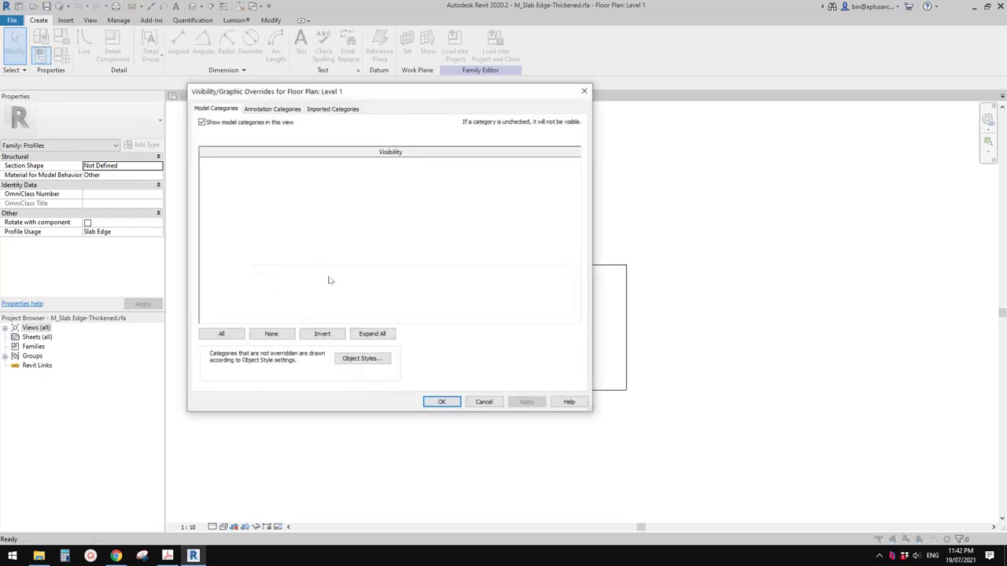
{"action": "left_click", "coordinate": [267, 111]}
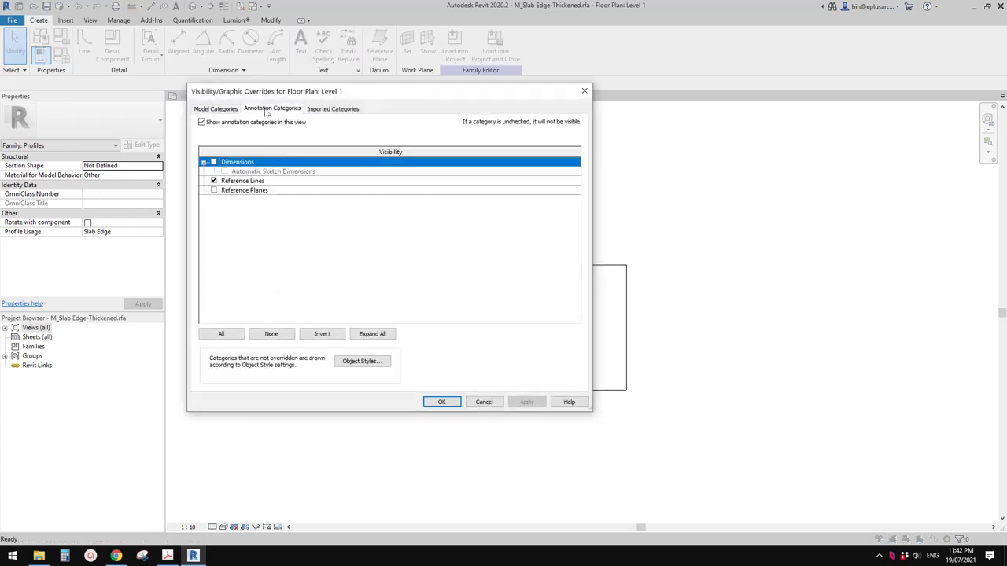
{"action": "left_click", "coordinate": [213, 191]}
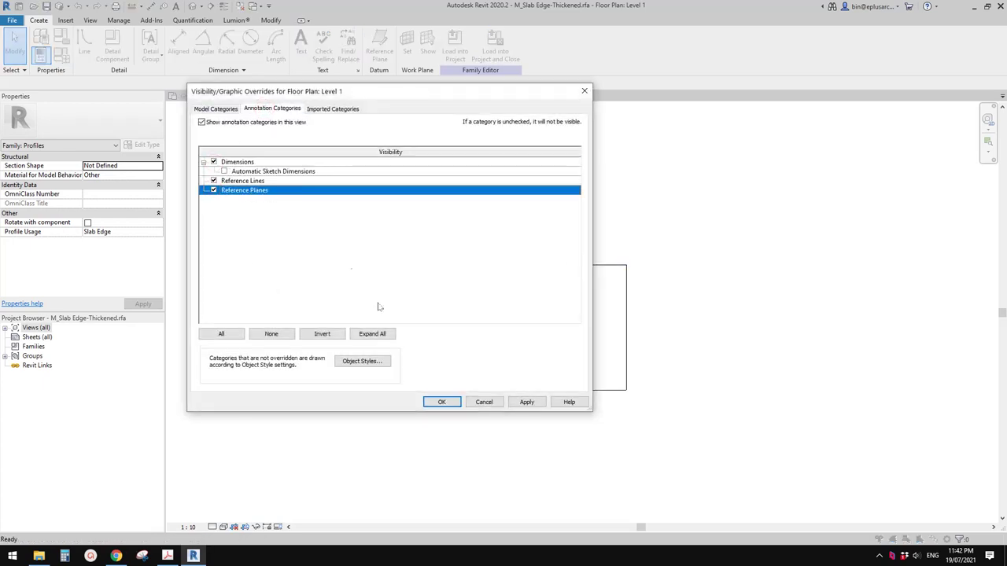
{"action": "left_click", "coordinate": [426, 402]}
{"action": "scroll", "coordinate": [439, 389], "scroll_direction": "down", "scroll_amount": 2}
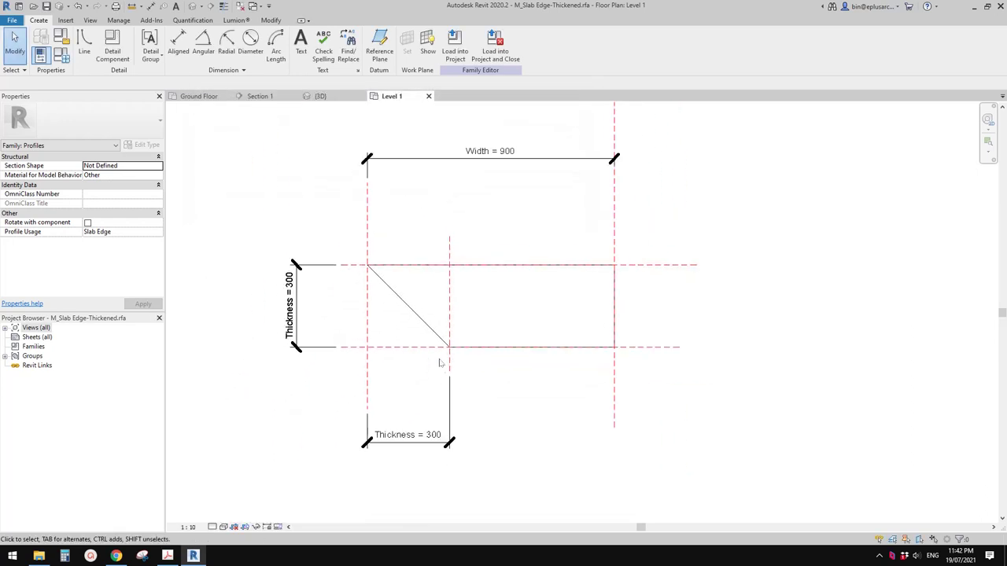
{"action": "scroll", "coordinate": [393, 232], "scroll_direction": "down", "scroll_amount": 1}
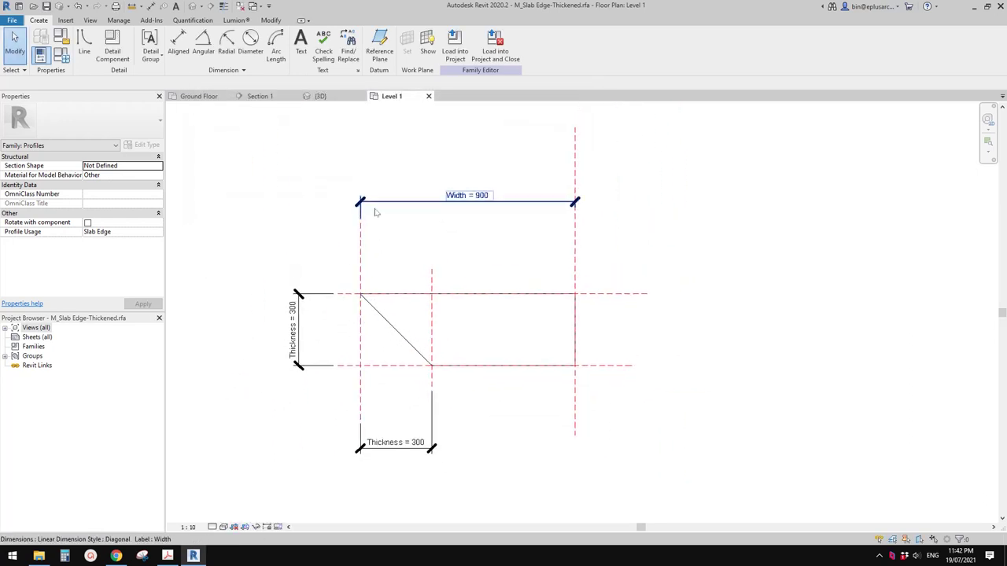
Move the outer witness line of the Width dimension to the vertical reference plane at the foot of the sloped edge.
{"action": "scroll", "coordinate": [377, 333], "scroll_direction": "up", "scroll_amount": 3}
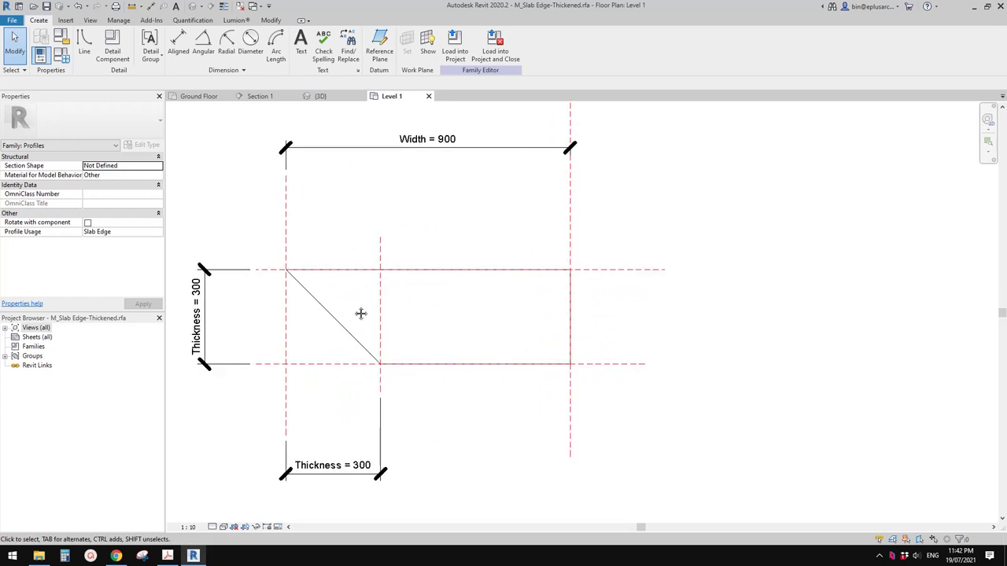
{"action": "mouse_move", "coordinate": [378, 321]}
{"action": "middle_mouse_down"}
{"action": "mouse_move", "coordinate": [398, 265]}
{"action": "mouse_move", "coordinate": [459, 267]}
{"action": "mouse_move", "coordinate": [435, 280]}
{"action": "mouse_move", "coordinate": [396, 344]}
{"action": "mouse_move", "coordinate": [385, 326]}
{"action": "middle_mouse_up"}
{"action": "scroll", "coordinate": [435, 280], "scroll_direction": "down", "scroll_amount": 2}
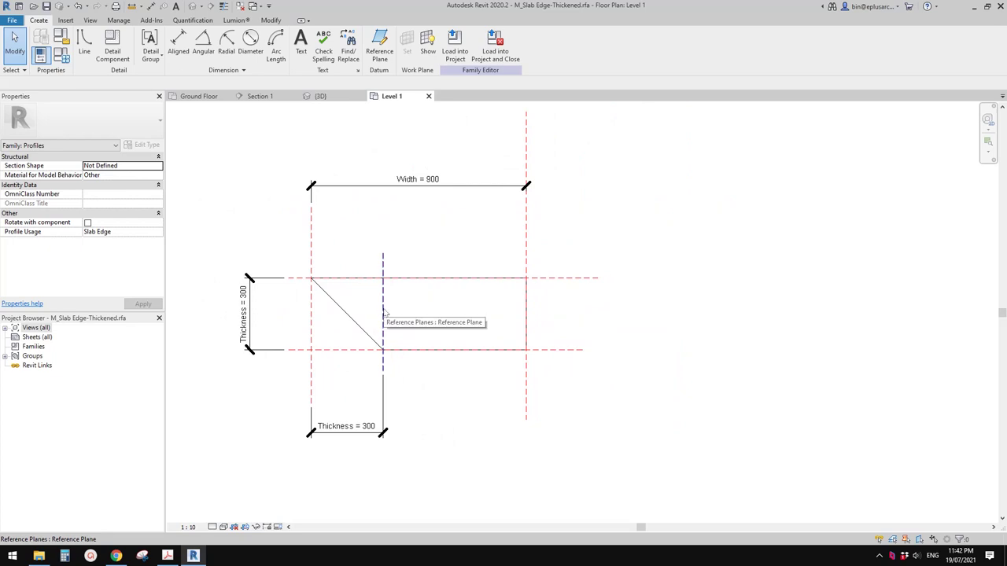
{"action": "left_click", "coordinate": [323, 189]}
{"action": "left_click_drag", "start_coordinate": [312, 199], "coordinate": [383, 251]}
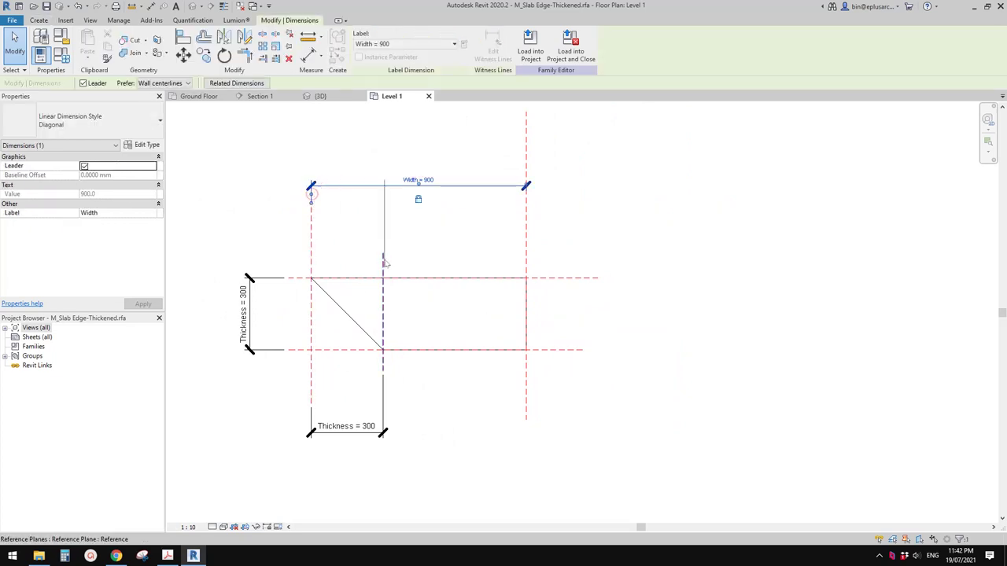
{"action": "left_click", "coordinate": [416, 223]}
Label the dimension above the profile with the Thickness parameter.
{"action": "left_click", "coordinate": [393, 188]}
{"action": "left_click", "coordinate": [412, 42]}
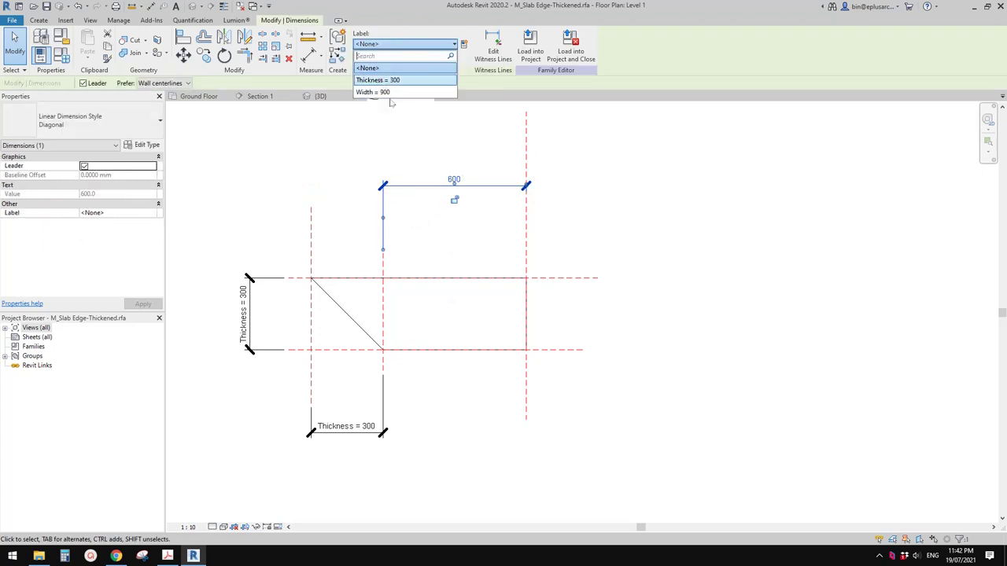
{"action": "left_click", "coordinate": [378, 80]}
{"action": "left_click", "coordinate": [344, 220]}
Draw a horizontal reference plane across the profile between its top and bottom planes, and dimension it from the top plane.
{"action": "scroll", "coordinate": [394, 259], "scroll_direction": "up", "scroll_amount": 3}
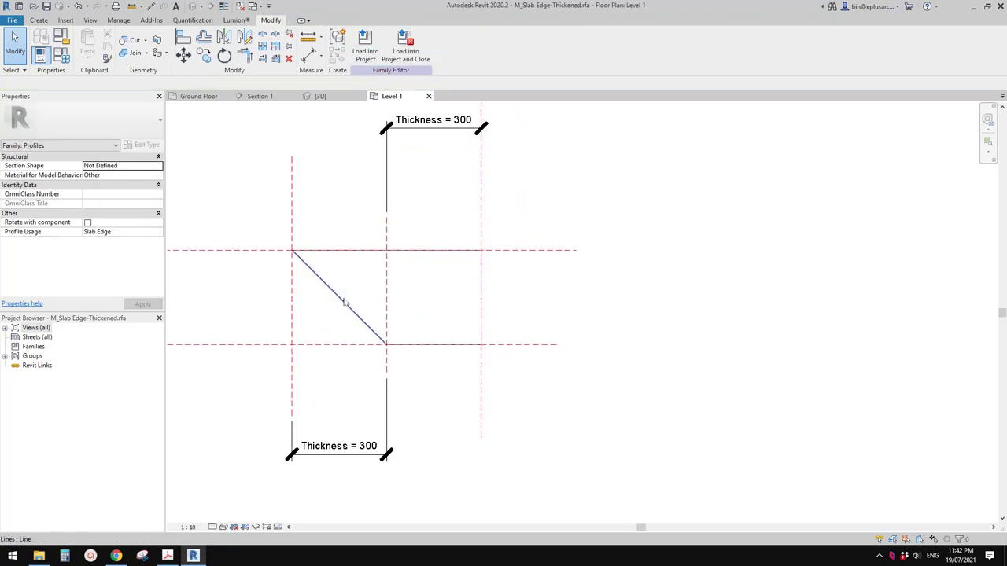
{"action": "middle_click_drag", "start_coordinate": [344, 307], "coordinate": [478, 253]}
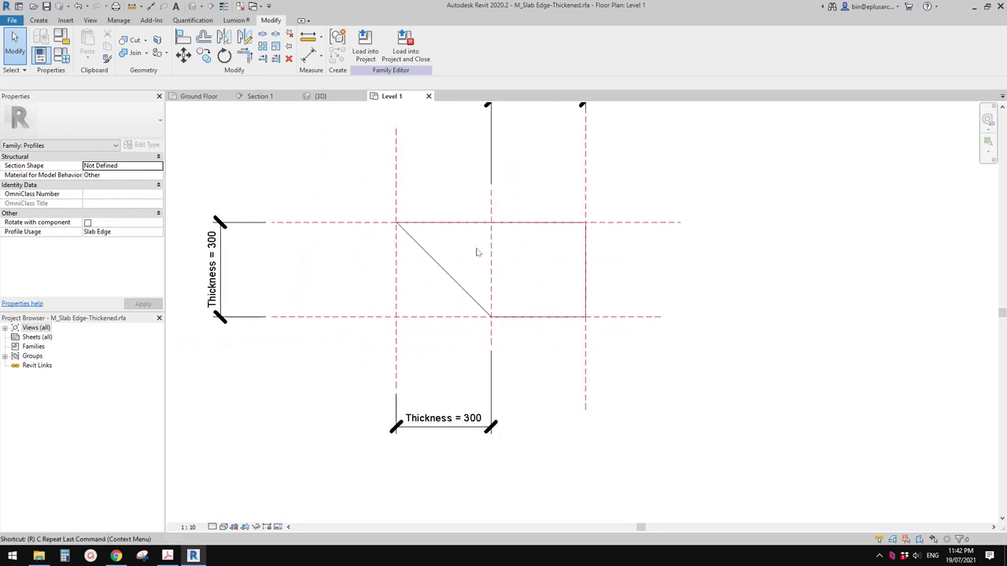
{"action": "key", "text": "r"}
{"action": "key", "text": "p"}
{"action": "left_click", "coordinate": [344, 253]}
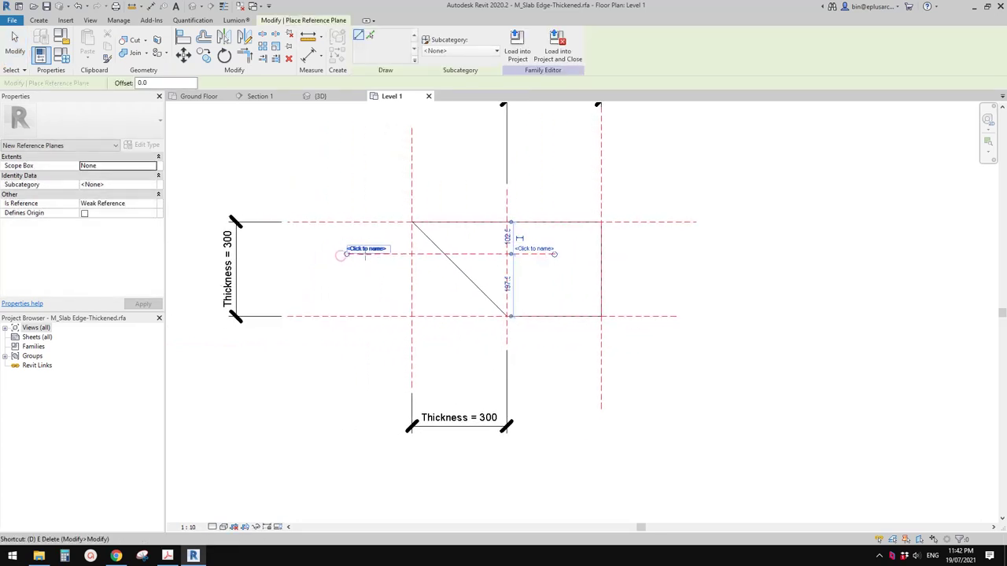
{"action": "key", "text": "d"}
{"action": "key", "text": "i"}
{"action": "left_click", "coordinate": [373, 221]}
{"action": "left_click", "coordinate": [380, 252]}
{"action": "left_click", "coordinate": [308, 177]}
{"action": "key", "text": "Escape"}
{"action": "key", "text": "Escape"}
Set the new horizontal reference plane's distance from the top plane to 150 mm.
{"action": "left_click", "coordinate": [352, 254]}
{"action": "left_click", "coordinate": [297, 235]}
{"action": "middle_click_drag", "start_coordinate": [382, 221], "coordinate": [382, 235]}
{"action": "type", "text": "150"}
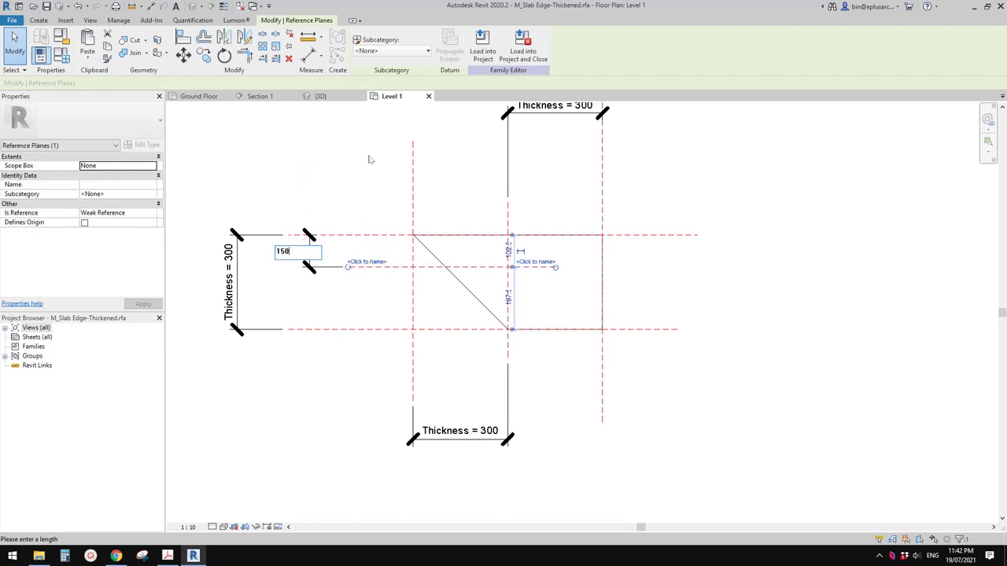
{"action": "left_click", "coordinate": [366, 152]}
{"action": "left_click", "coordinate": [310, 263]}
{"action": "left_click", "coordinate": [326, 260]}
{"action": "middle_click_drag", "start_coordinate": [567, 265], "coordinate": [546, 259]}
{"action": "key", "text": "Escape"}
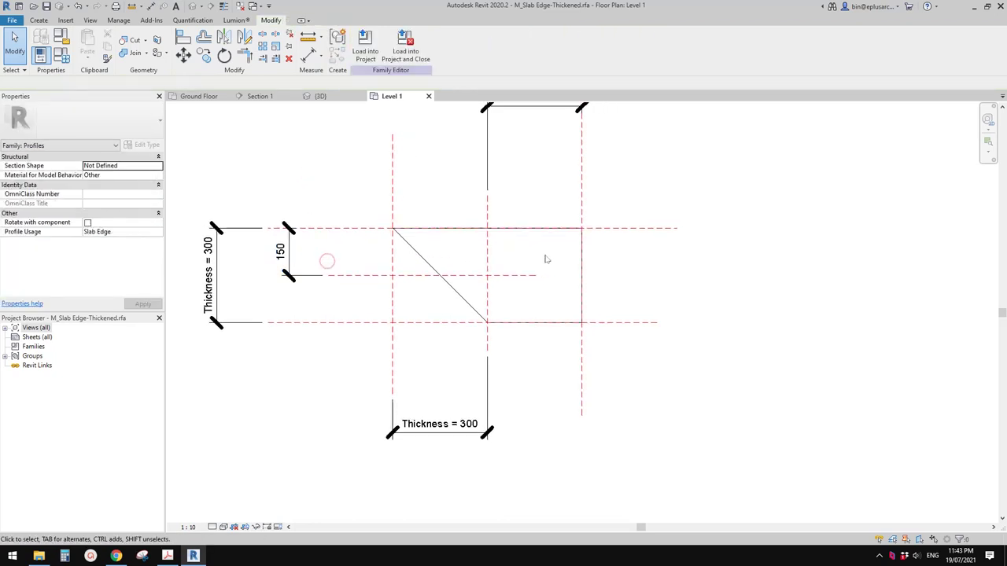
Copy the sloped line 150 mm up to the new reference plane and turn the original into the vertical edge below it.
{"action": "left_click", "coordinate": [446, 280]}
{"action": "scroll", "coordinate": [472, 291], "scroll_direction": "up", "scroll_amount": 1}
{"action": "key", "text": "c"}
{"action": "key", "text": "o"}
{"action": "left_click", "coordinate": [492, 333]}
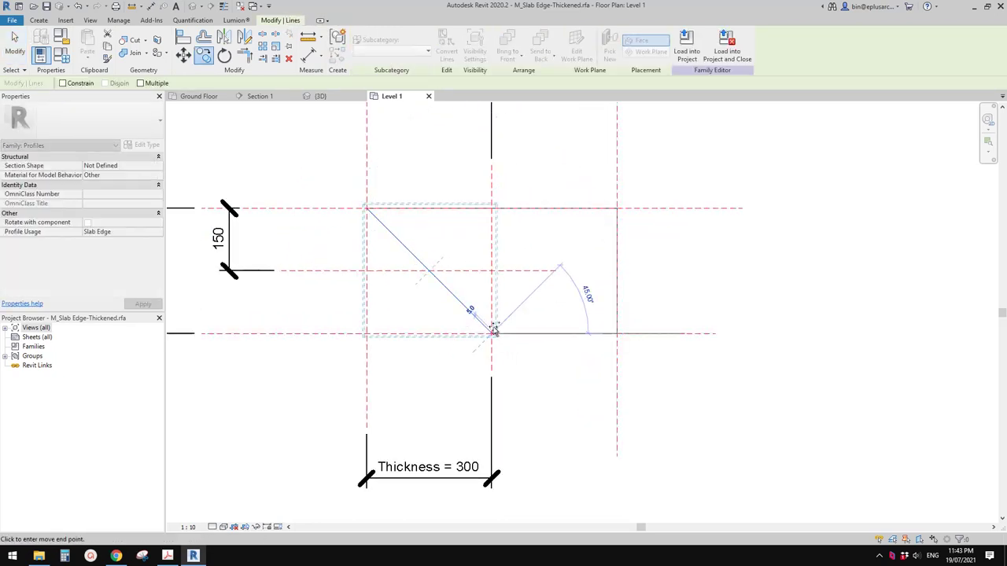
{"action": "left_click", "coordinate": [494, 271]}
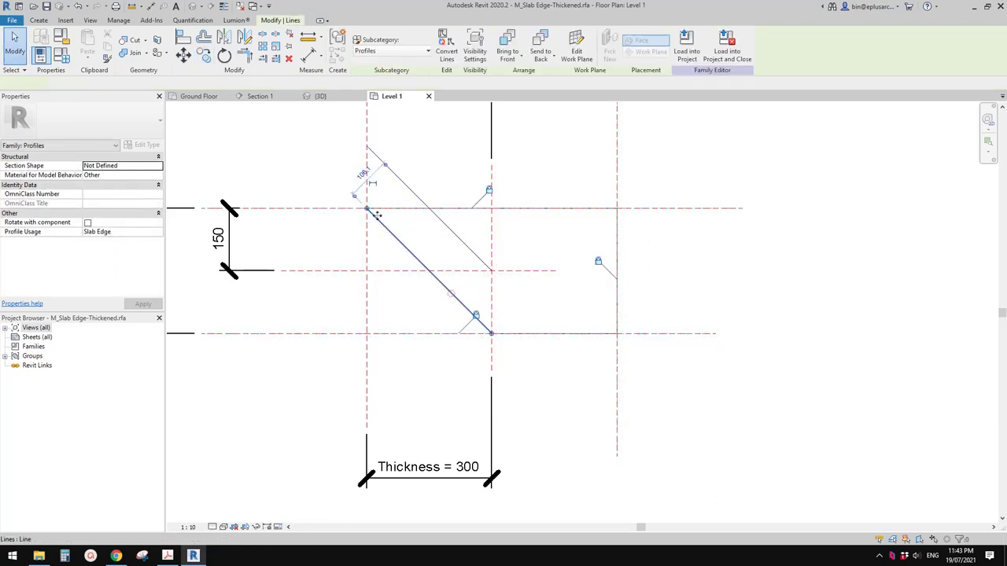
{"action": "left_click_drag", "start_coordinate": [367, 209], "coordinate": [491, 271]}
{"action": "middle_click_drag", "start_coordinate": [465, 258], "coordinate": [465, 266]}
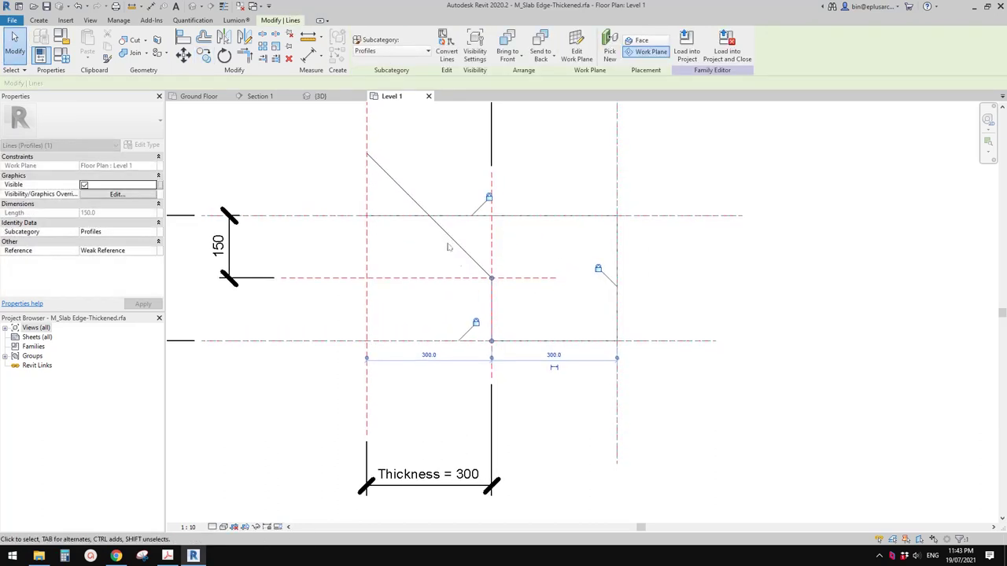
Trim the copied sloped line and the profile's top edge to a corner.
{"action": "key", "text": "t"}
{"action": "key", "text": "r"}
{"action": "left_click", "coordinate": [441, 229]}
{"action": "left_click", "coordinate": [442, 232]}
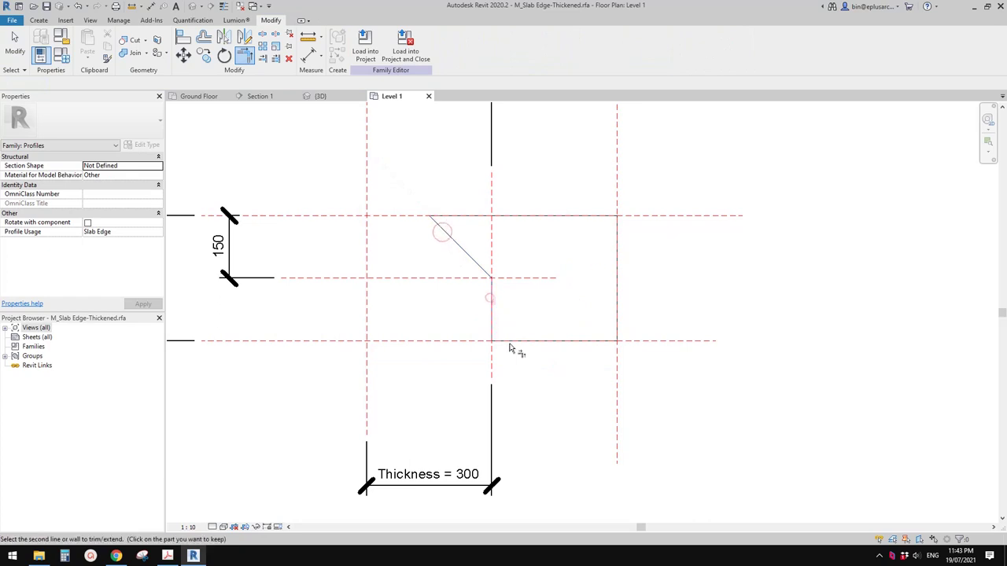
{"action": "key", "text": "Escape"}
{"action": "key", "text": "Escape"}
Delete the outer vertical reference plane beyond the sloped edge, together with the Thickness dimension attached below it.
{"action": "scroll", "coordinate": [559, 318], "scroll_direction": "down", "scroll_amount": 2}
{"action": "middle_click_drag", "start_coordinate": [537, 339], "coordinate": [500, 309]}
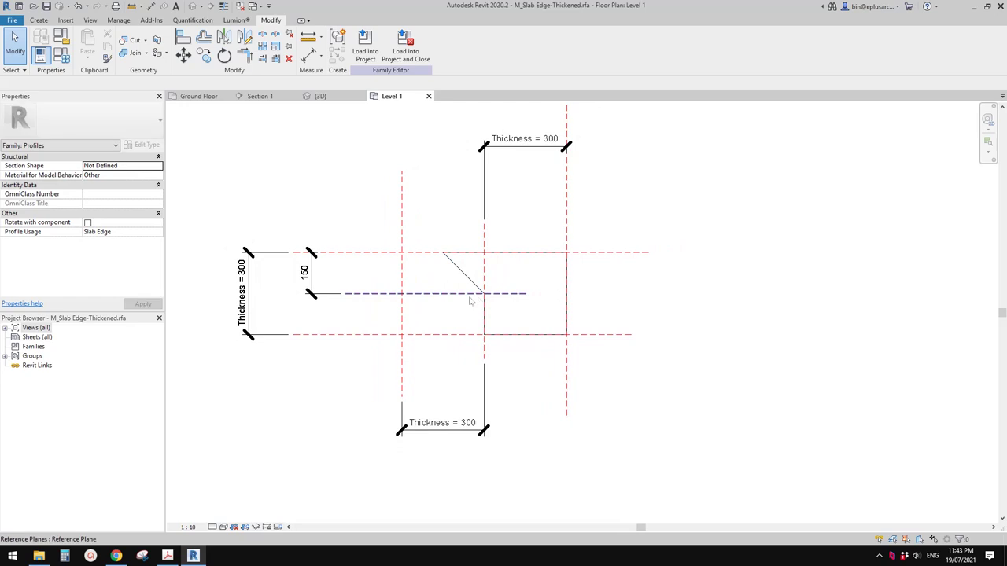
{"action": "left_click", "coordinate": [401, 377]}
{"action": "key", "text": "Delete"}
{"action": "middle_click_drag", "start_coordinate": [401, 378], "coordinate": [385, 376]}
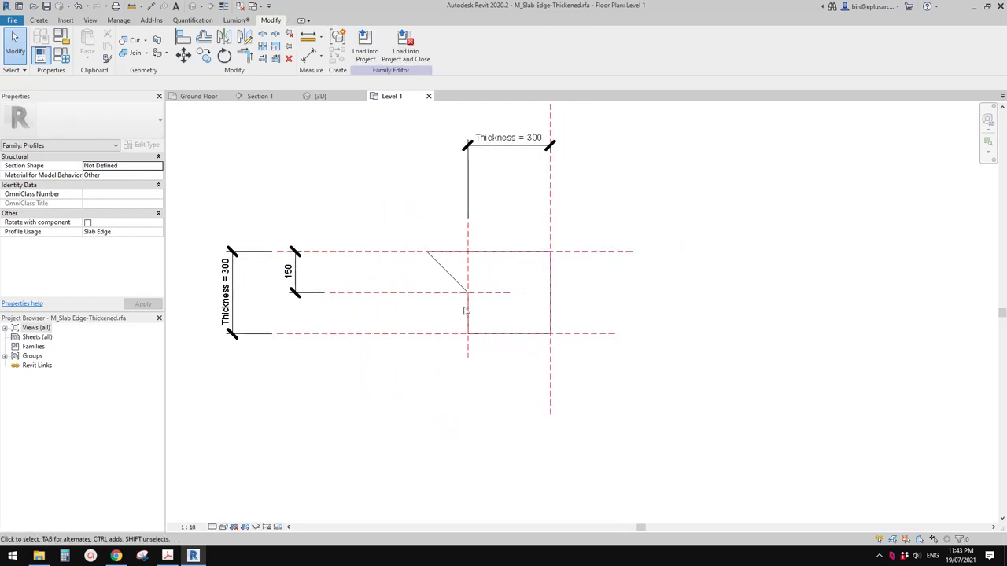
{"action": "scroll", "coordinate": [456, 301], "scroll_direction": "down", "scroll_amount": 1}
{"action": "left_click_drag", "start_coordinate": [468, 350], "coordinate": [429, 342]}
{"action": "key", "text": "ctrl+z"}
{"action": "left_click_drag", "start_coordinate": [573, 256], "coordinate": [574, 243]}
{"action": "key", "text": "ctrl+z"}
{"action": "middle_click_drag", "start_coordinate": [396, 239], "coordinate": [375, 267]}
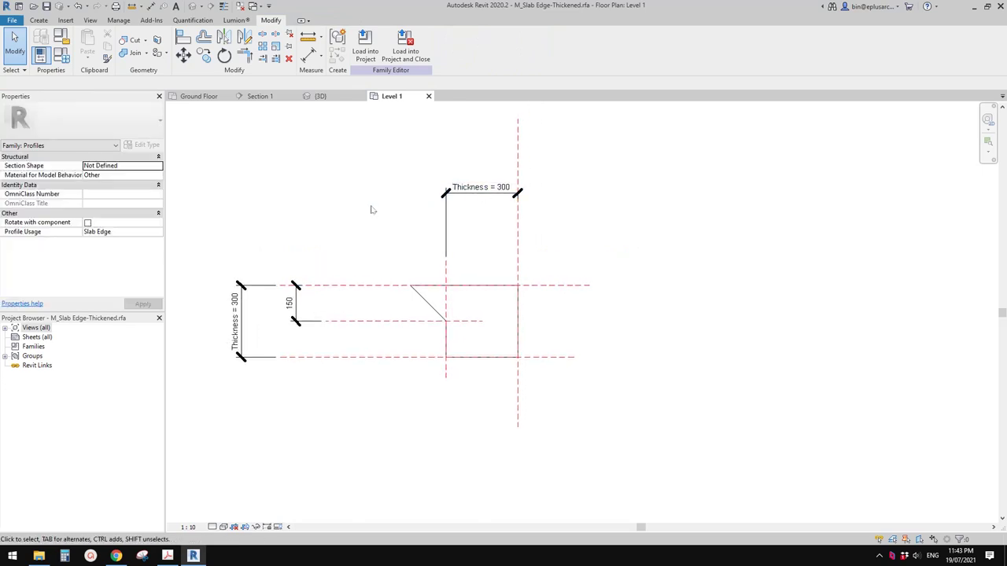
Load the edited profile family into the project, overwriting the existing version without its parameter values.
{"action": "middle_click_drag", "start_coordinate": [375, 210], "coordinate": [374, 230]}
{"action": "left_click", "coordinate": [366, 53]}
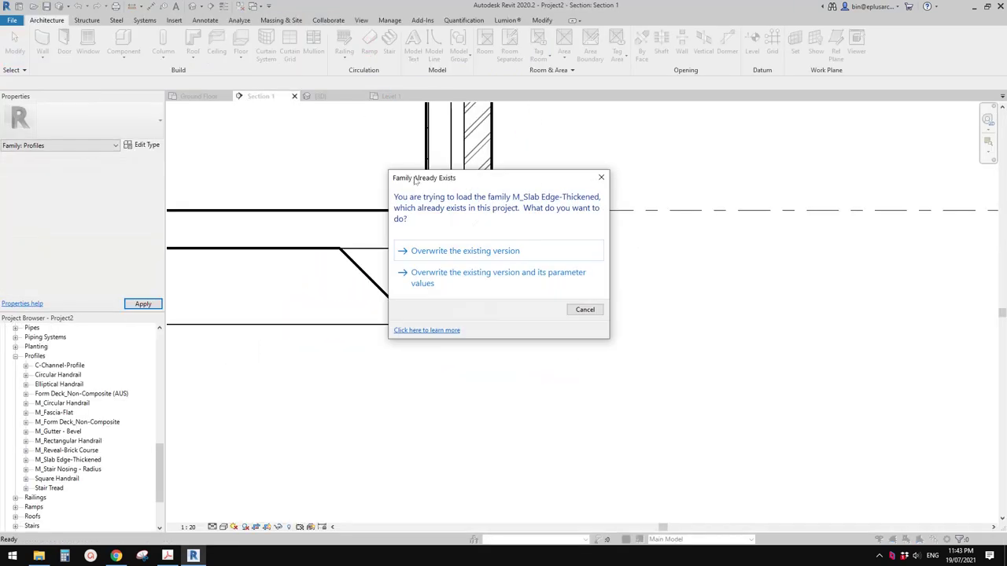
{"action": "left_click", "coordinate": [474, 251]}
{"action": "middle_click_drag", "start_coordinate": [610, 286], "coordinate": [564, 277]}
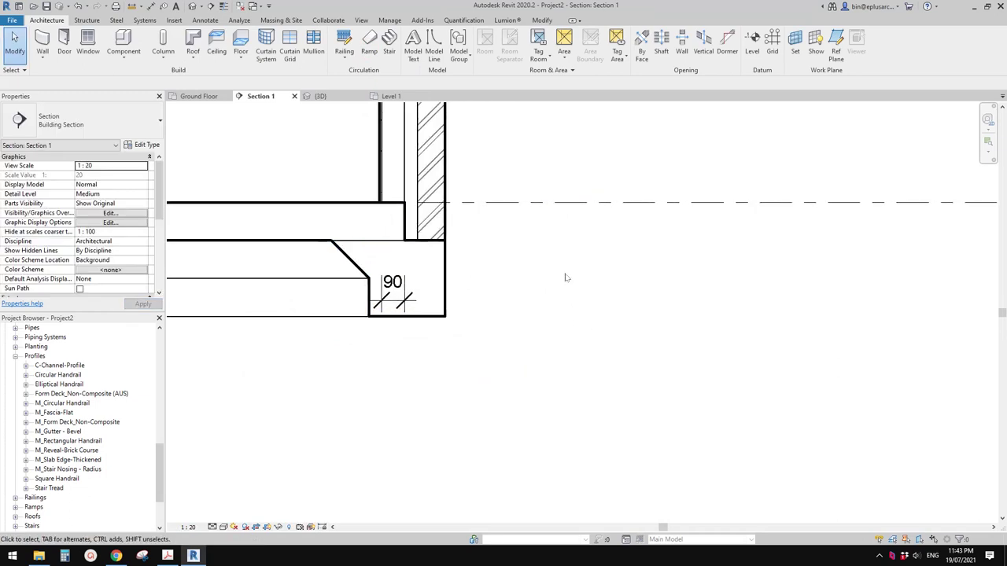
{"action": "middle_click_drag", "start_coordinate": [504, 278], "coordinate": [530, 278]}
Check which M_Slab Edge-Thickened profile type the slab edge in Section 1 uses, leaving its type properties as they are.
{"action": "left_click", "coordinate": [422, 260]}
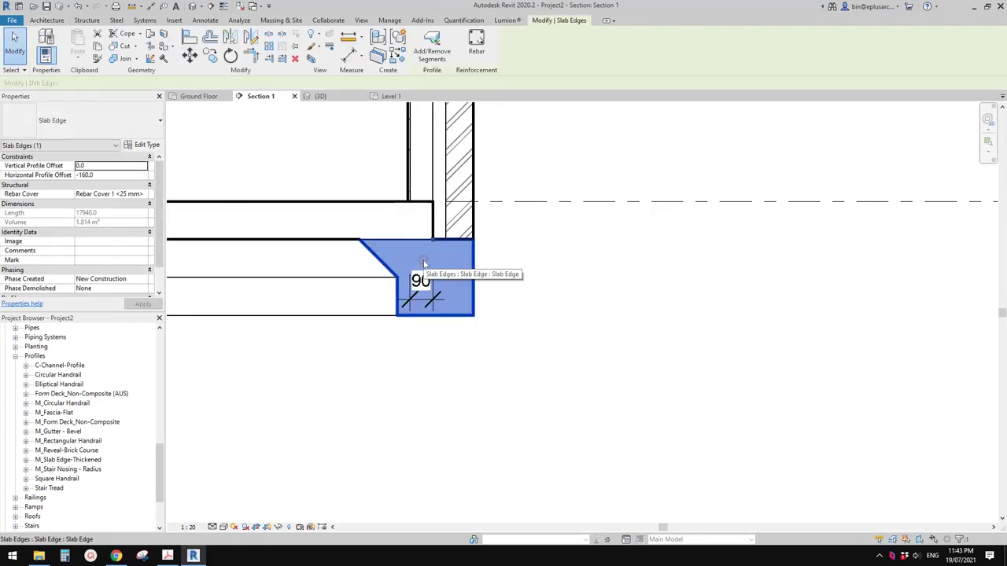
{"action": "middle_click_drag", "start_coordinate": [374, 246], "coordinate": [436, 280]}
{"action": "scroll", "coordinate": [407, 270], "scroll_direction": "up", "scroll_amount": 1}
{"action": "scroll", "coordinate": [435, 280], "scroll_direction": "up", "scroll_amount": 1}
{"action": "left_click_drag", "start_coordinate": [160, 225], "coordinate": [164, 196]}
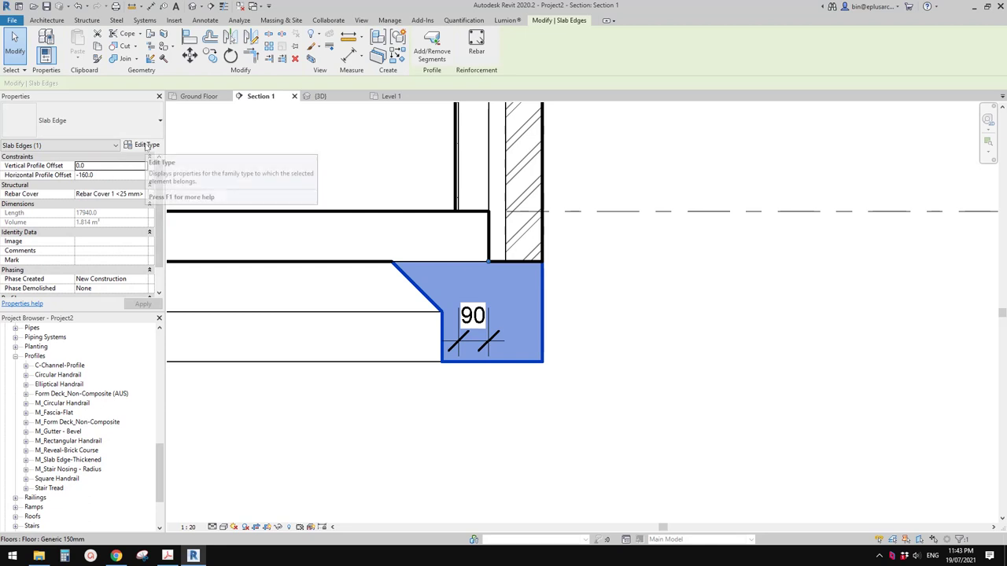
{"action": "left_click", "coordinate": [60, 459]}
{"action": "left_click", "coordinate": [26, 460]}
{"action": "left_click", "coordinate": [459, 286]}
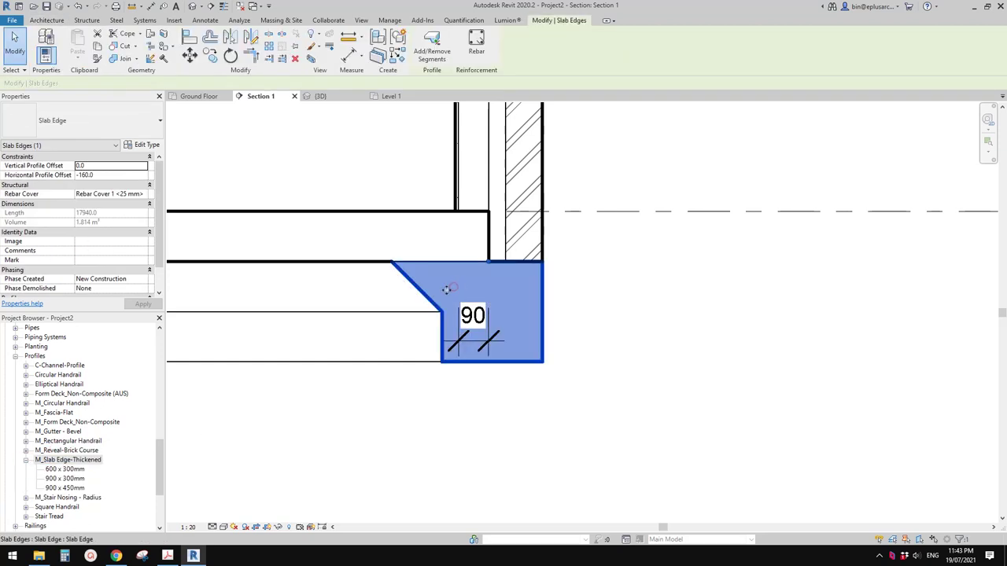
{"action": "left_click", "coordinate": [143, 145]}
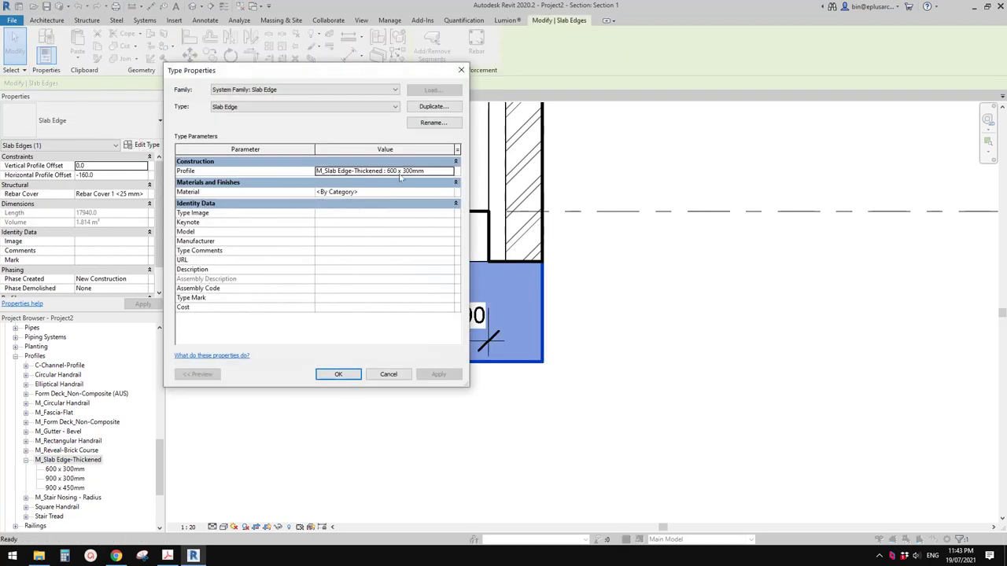
{"action": "left_click", "coordinate": [461, 70]}
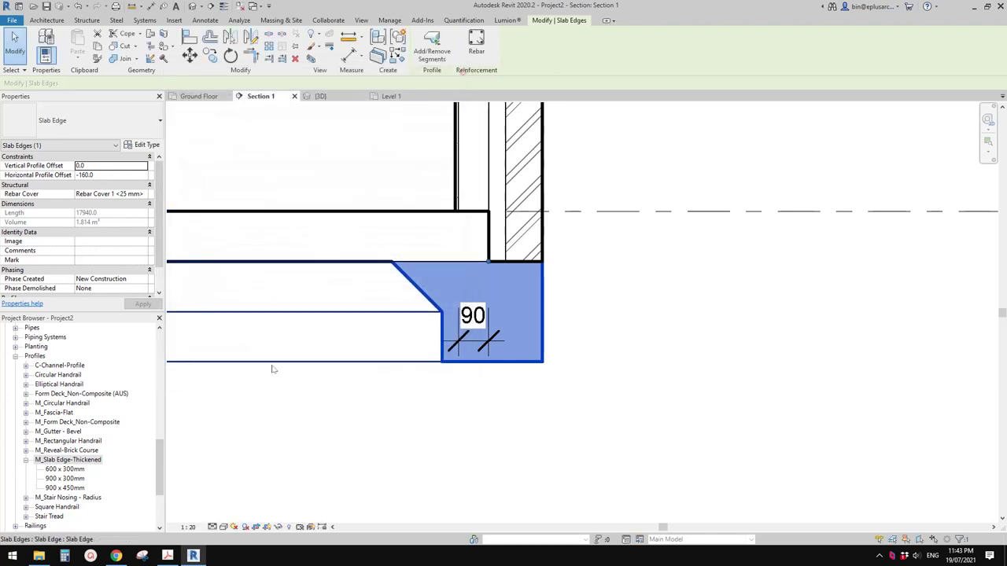
Set the Width of the M_Slab Edge-Thickened 600 x 300mm profile type to 300.
{"action": "double_click", "coordinate": [73, 470]}
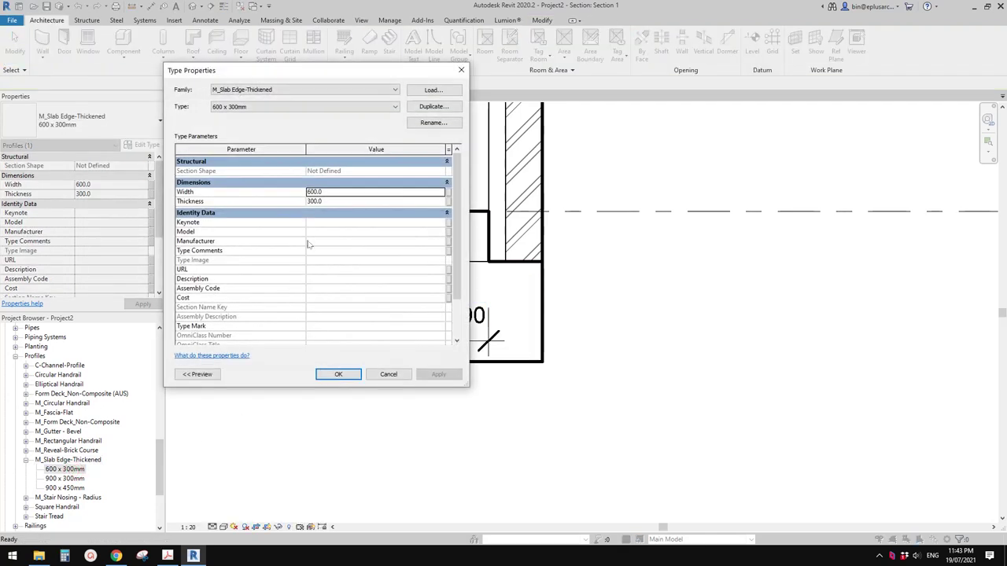
{"action": "left_click_drag", "start_coordinate": [380, 72], "coordinate": [264, 76]}
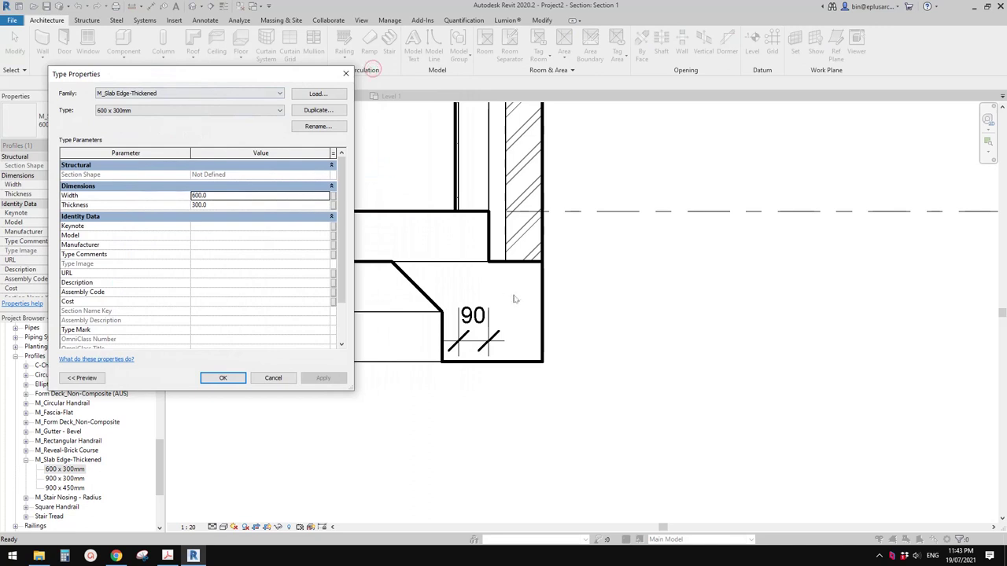
{"action": "left_click", "coordinate": [230, 195]}
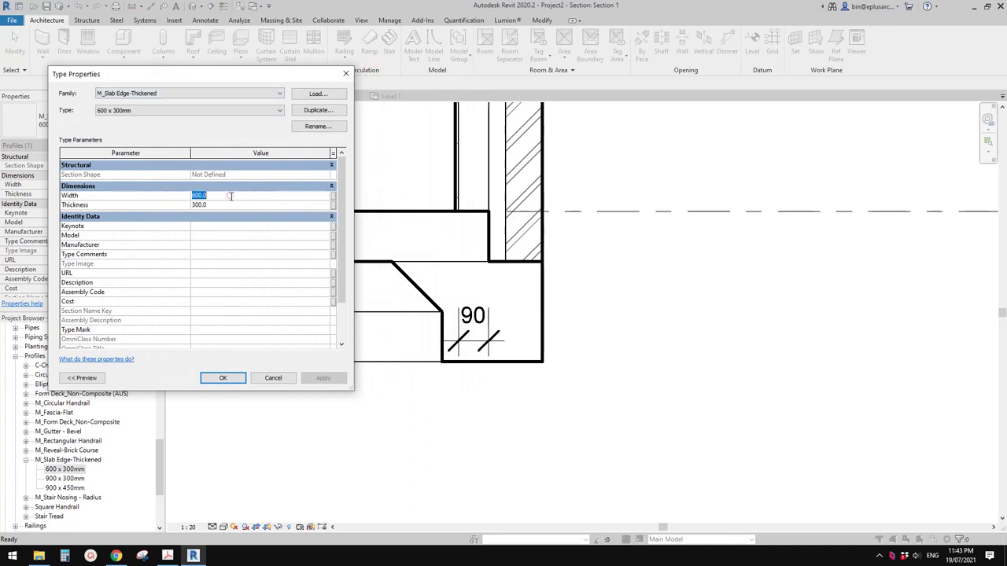
{"action": "left_click", "coordinate": [224, 378]}
Reopen the M_Slab Edge-Thickened family for editing and label the dimension above the profile with the Width parameter.
{"action": "middle_click_drag", "start_coordinate": [442, 296], "coordinate": [468, 300]}
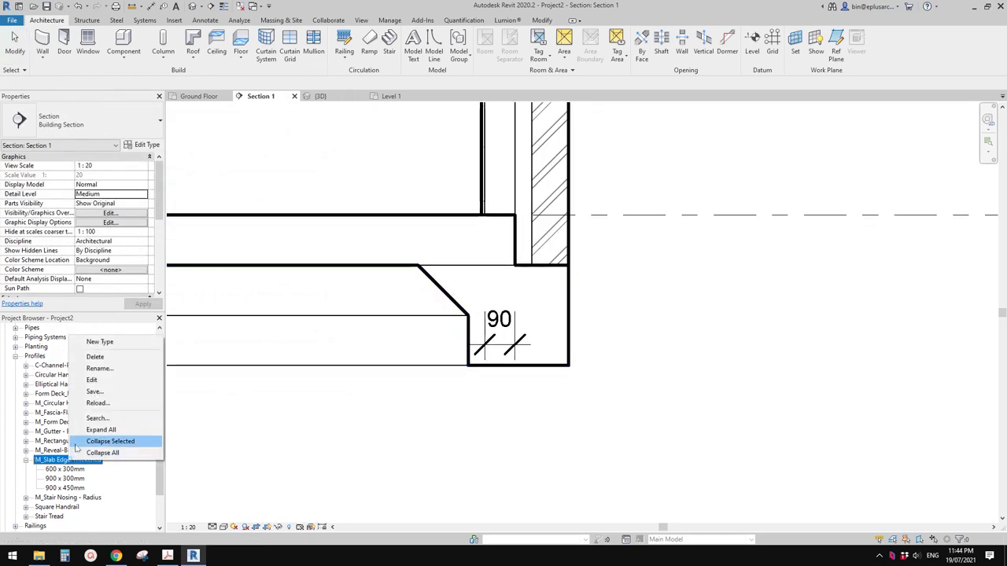
{"action": "left_click", "coordinate": [99, 381]}
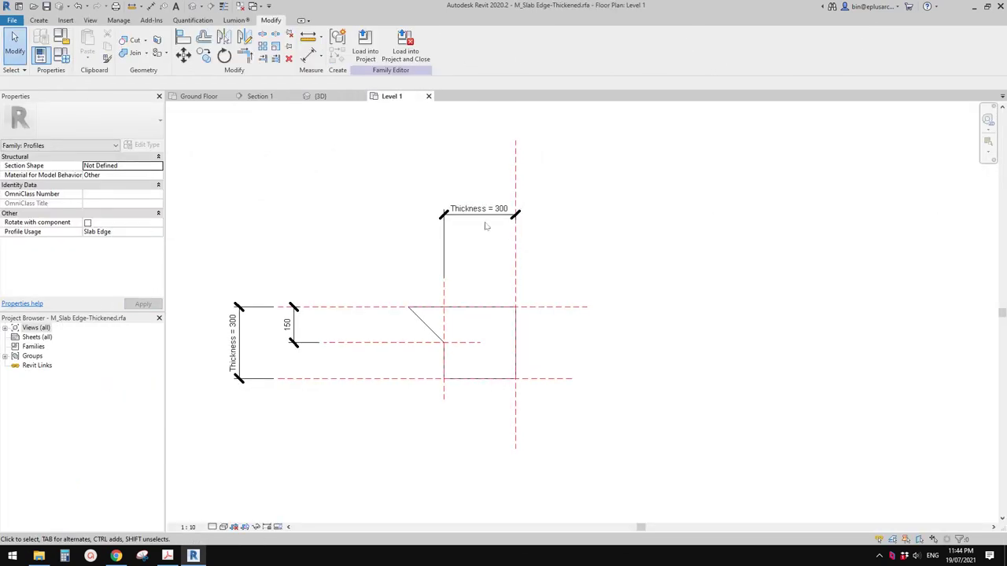
{"action": "scroll", "coordinate": [480, 220], "scroll_direction": "up", "scroll_amount": 2}
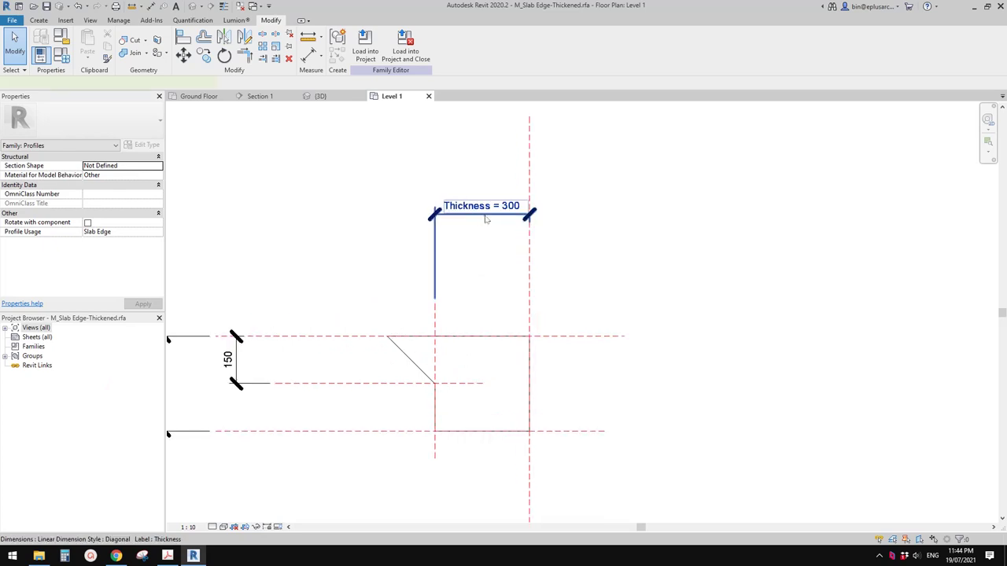
{"action": "left_click", "coordinate": [482, 214]}
{"action": "left_click", "coordinate": [430, 45]}
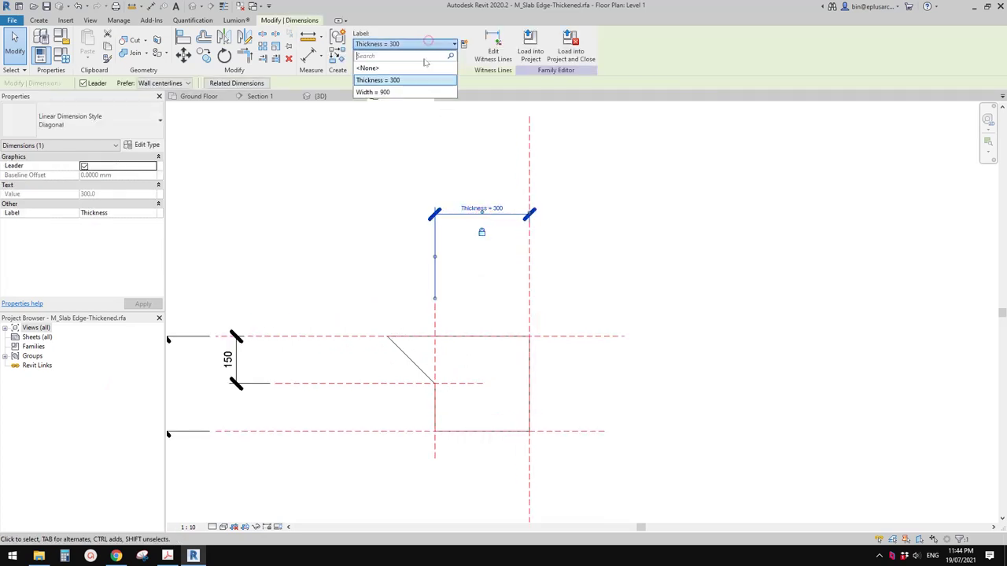
{"action": "left_click", "coordinate": [392, 93]}
{"action": "middle_click_drag", "start_coordinate": [382, 291], "coordinate": [577, 245]}
{"action": "scroll", "coordinate": [560, 244], "scroll_direction": "down", "scroll_amount": 1}
{"action": "left_click", "coordinate": [545, 247]}
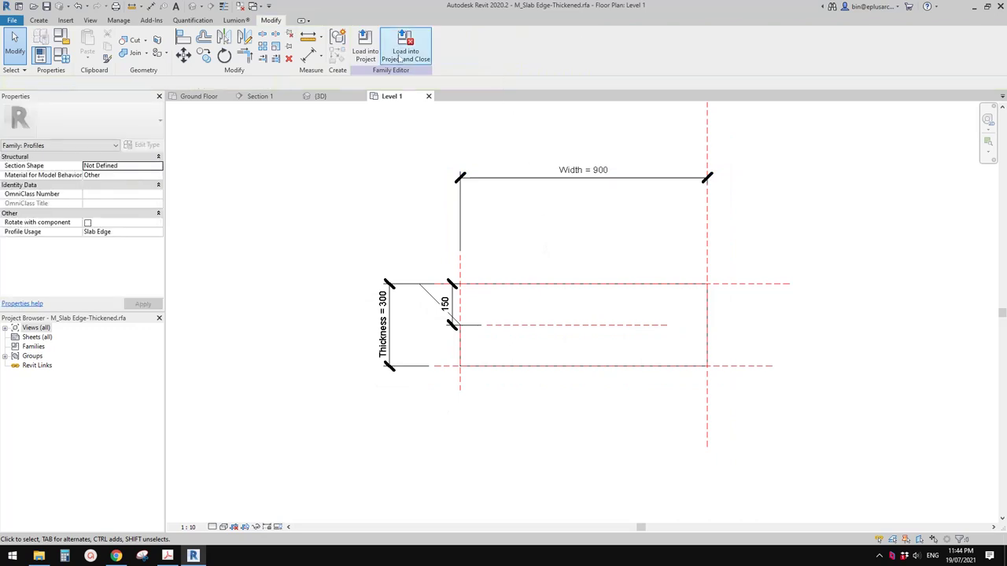
Reload the profile family with the Width label into the project, overwriting the existing version.
{"action": "left_click", "coordinate": [411, 65]}
{"action": "left_click", "coordinate": [459, 250]}
{"action": "middle_click_drag", "start_coordinate": [463, 279], "coordinate": [446, 296]}
{"action": "left_click", "coordinate": [442, 323]}
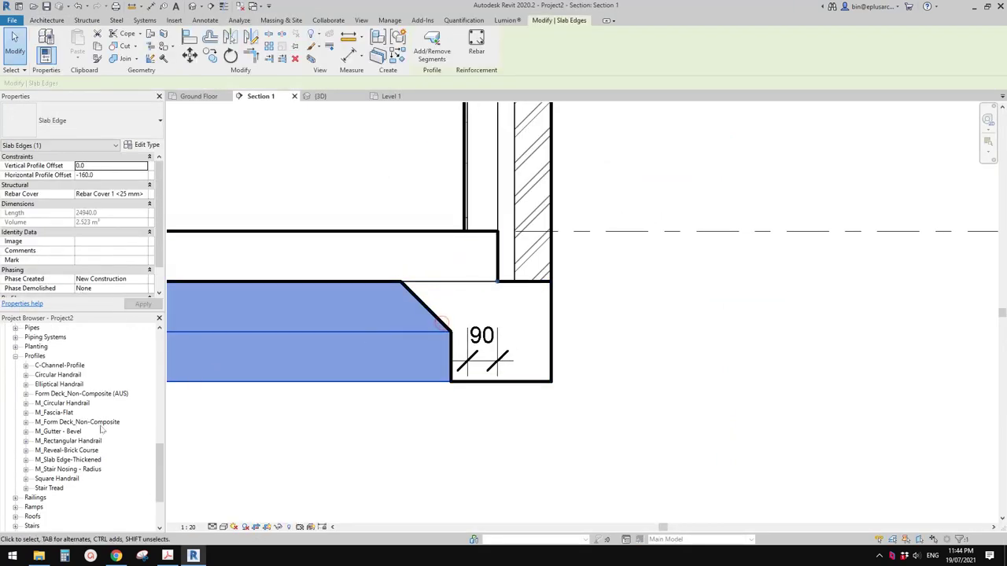
Rename the M_Slab Edge-Thickened profile type 600 x 300mm to 300 x 300mm.
{"action": "left_click", "coordinate": [60, 447]}
{"action": "left_click", "coordinate": [56, 424]}
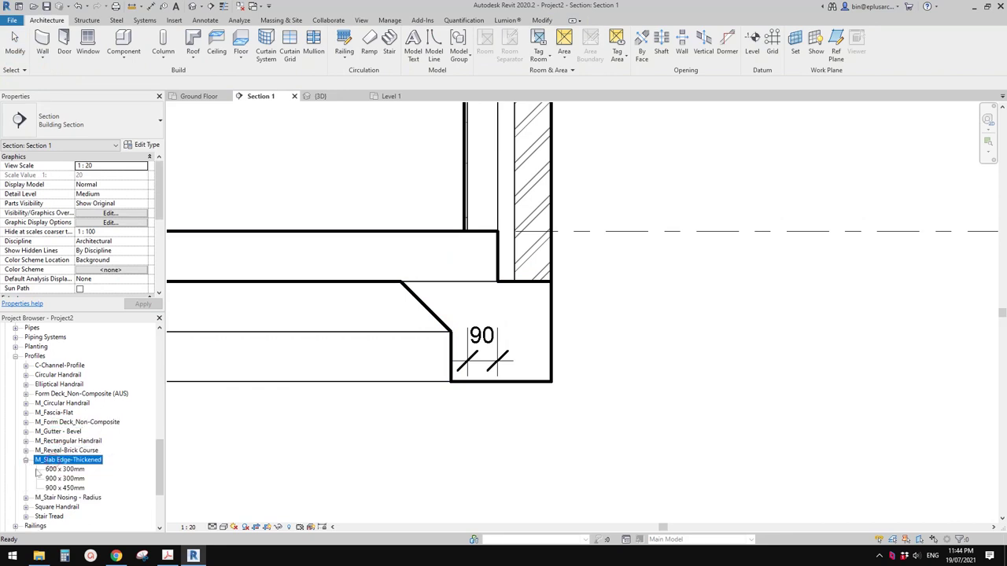
{"action": "double_click", "coordinate": [67, 469]}
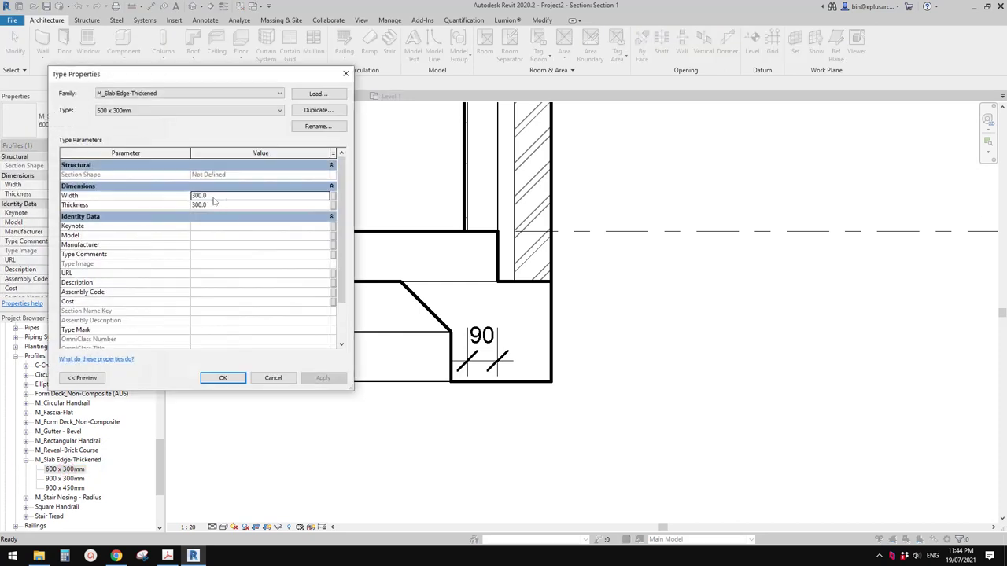
{"action": "left_click", "coordinate": [317, 128]}
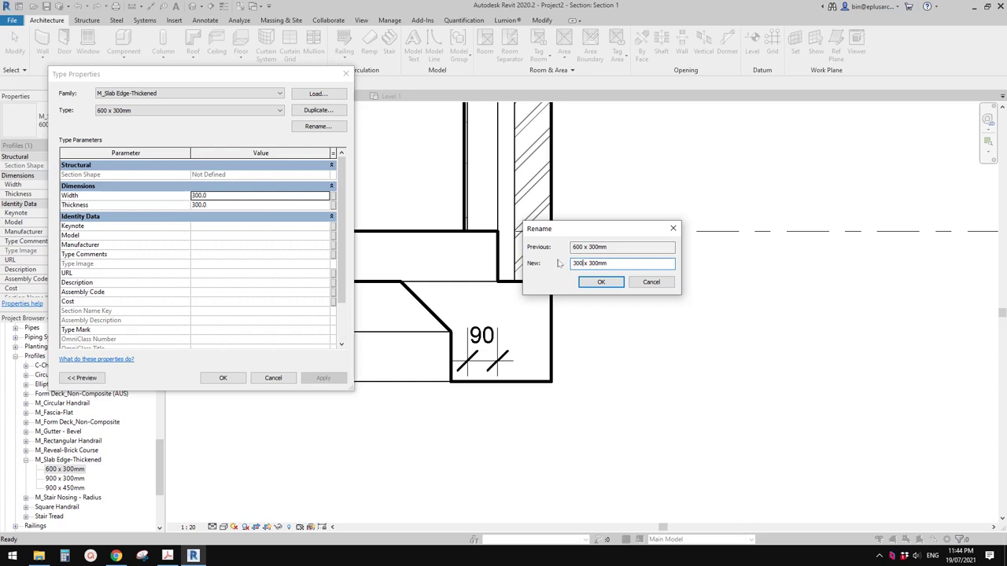
{"action": "left_click", "coordinate": [619, 281]}
Duplicate the 300 x 300mm profile type as 400 x 300mm and set its Width to 400.
{"action": "left_click_drag", "start_coordinate": [256, 74], "coordinate": [224, 68]}
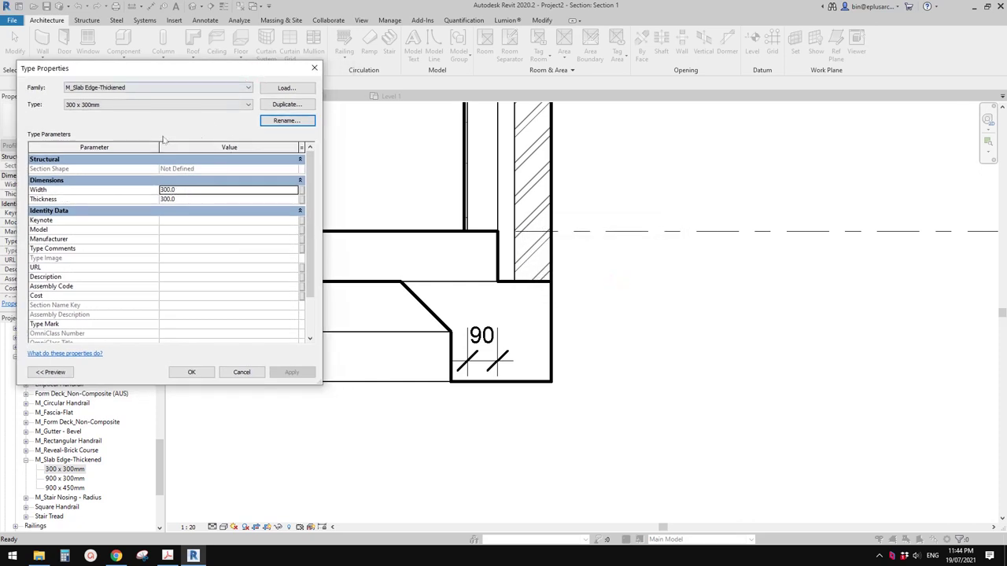
{"action": "left_click", "coordinate": [287, 104]}
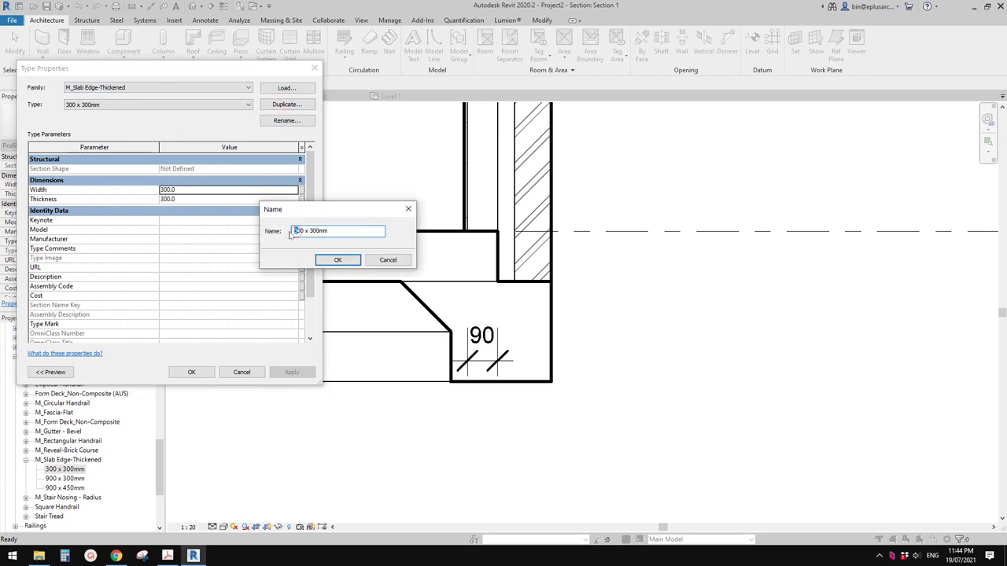
{"action": "left_click", "coordinate": [338, 260]}
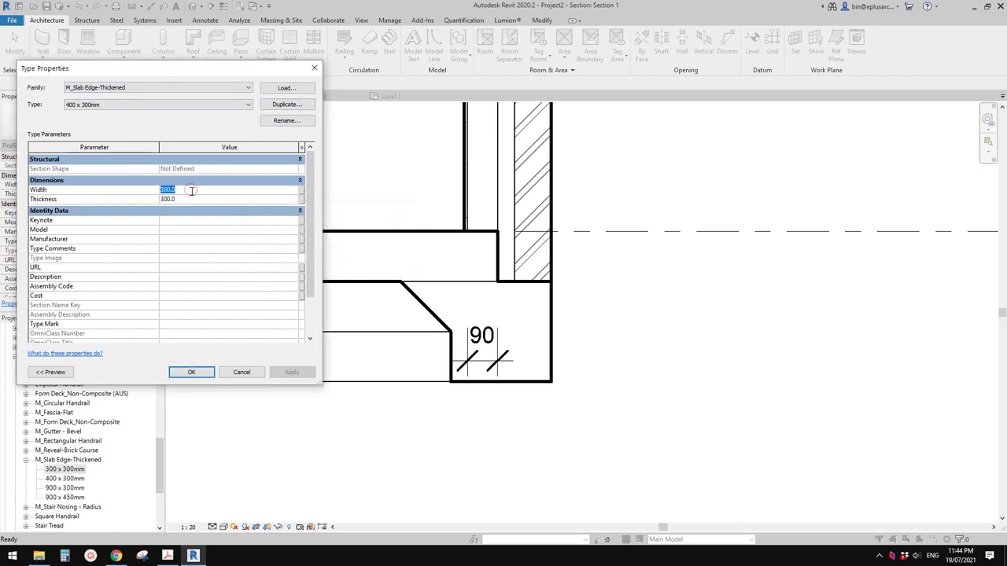
{"action": "left_click", "coordinate": [191, 372]}
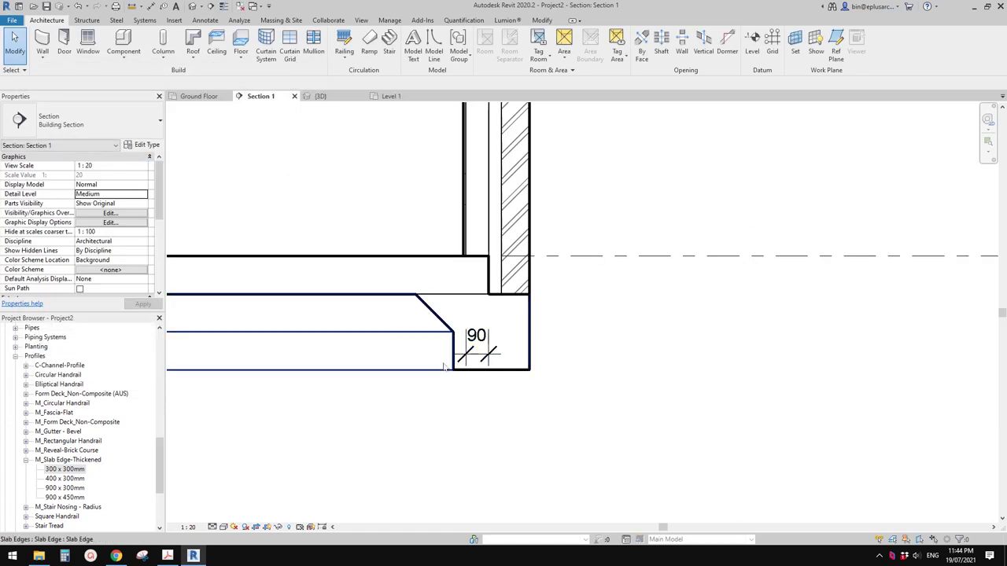
Assign the M_Slab Edge-Thickened : 400 x 300mm profile to the type of the slab edge below the brick wall.
{"action": "left_click", "coordinate": [451, 332]}
{"action": "scroll", "coordinate": [450, 332], "scroll_direction": "up", "scroll_amount": 1}
{"action": "key", "text": "Escape"}
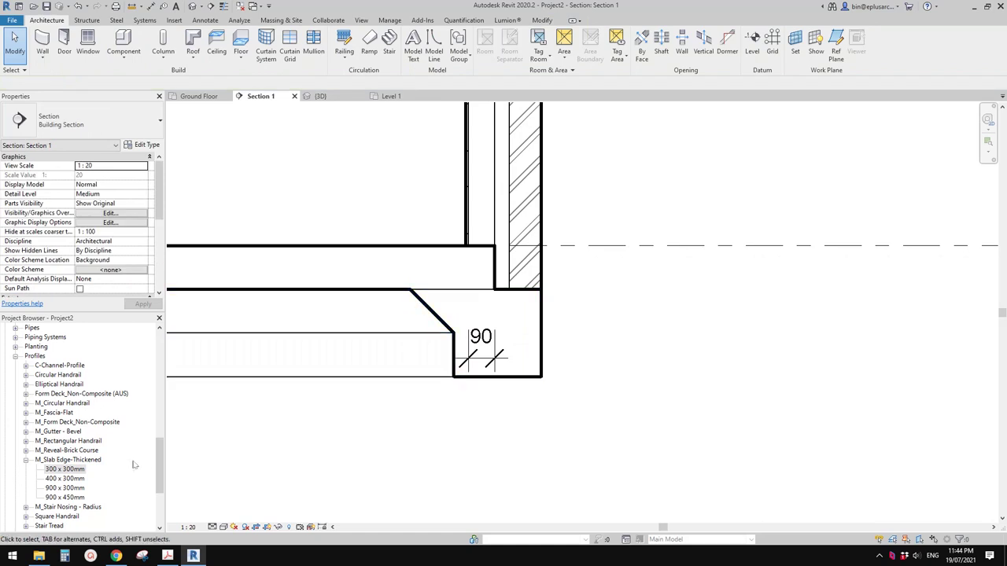
{"action": "left_click", "coordinate": [461, 338]}
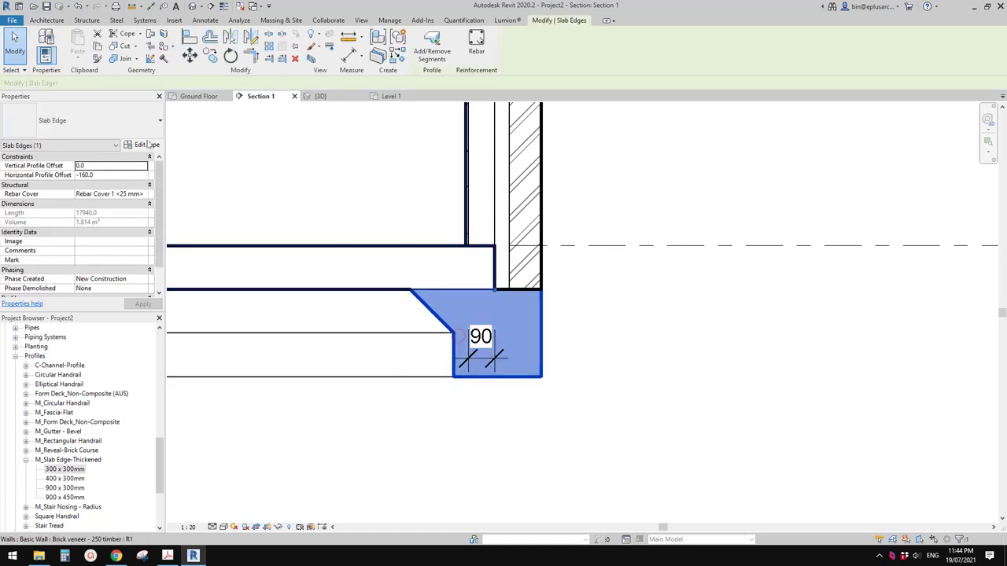
{"action": "left_click", "coordinate": [144, 145]}
{"action": "left_click", "coordinate": [302, 169]}
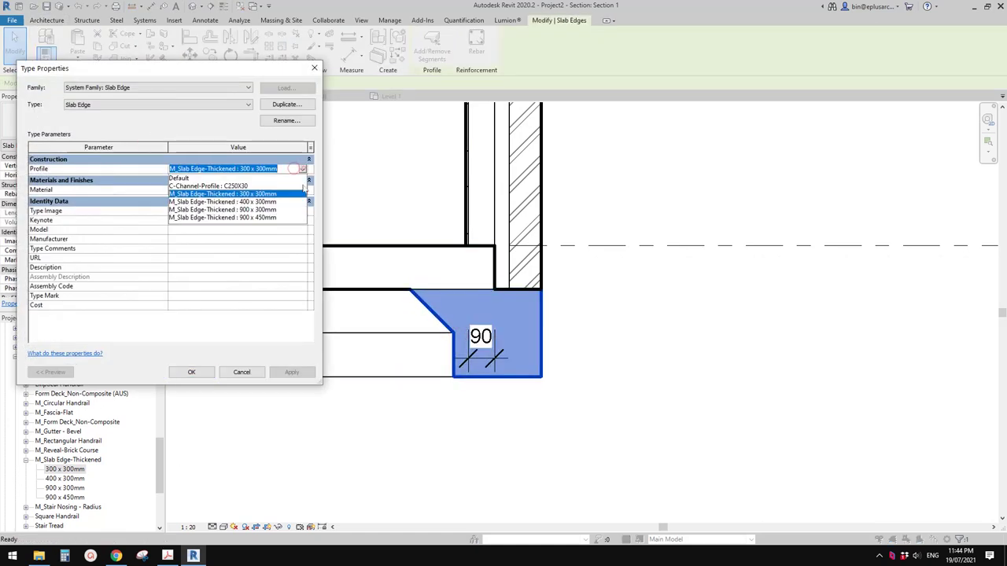
{"action": "left_click", "coordinate": [251, 202]}
{"action": "left_click", "coordinate": [291, 372]}
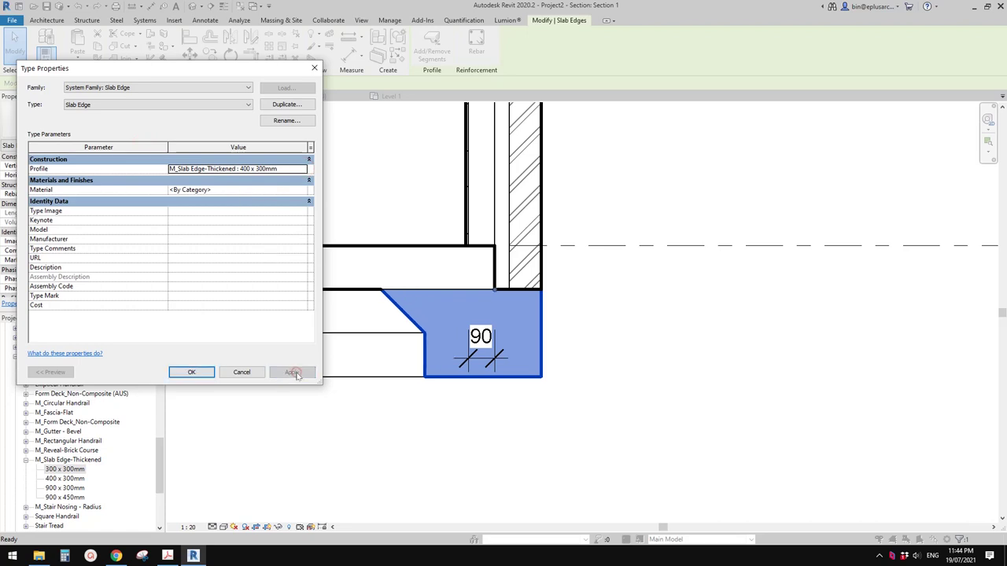
{"action": "left_click", "coordinate": [191, 372]}
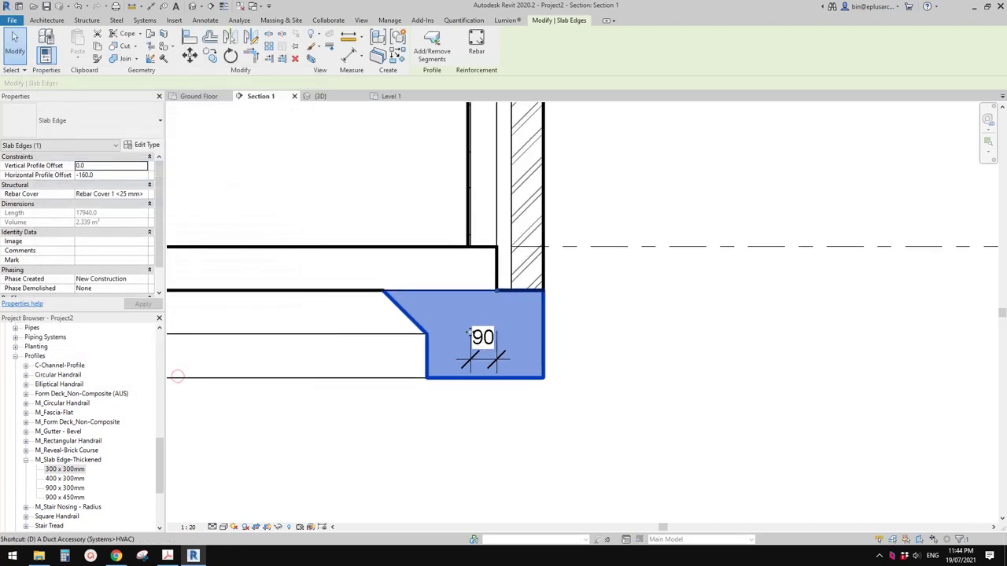
Check the overall width of the slab edge between its two vertical faces with a temporary dimension.
{"action": "key", "text": "d"}
{"action": "key", "text": "i"}
{"action": "left_click", "coordinate": [427, 353]}
{"action": "left_click", "coordinate": [544, 373]}
{"action": "key", "text": "Escape"}
{"action": "key", "text": "Escape"}
Delete the 90 dimension drawn over the slab edge in Section 1.
{"action": "scroll", "coordinate": [479, 411], "scroll_direction": "down", "scroll_amount": 1}
{"action": "left_click", "coordinate": [482, 378]}
{"action": "key", "text": "Delete"}
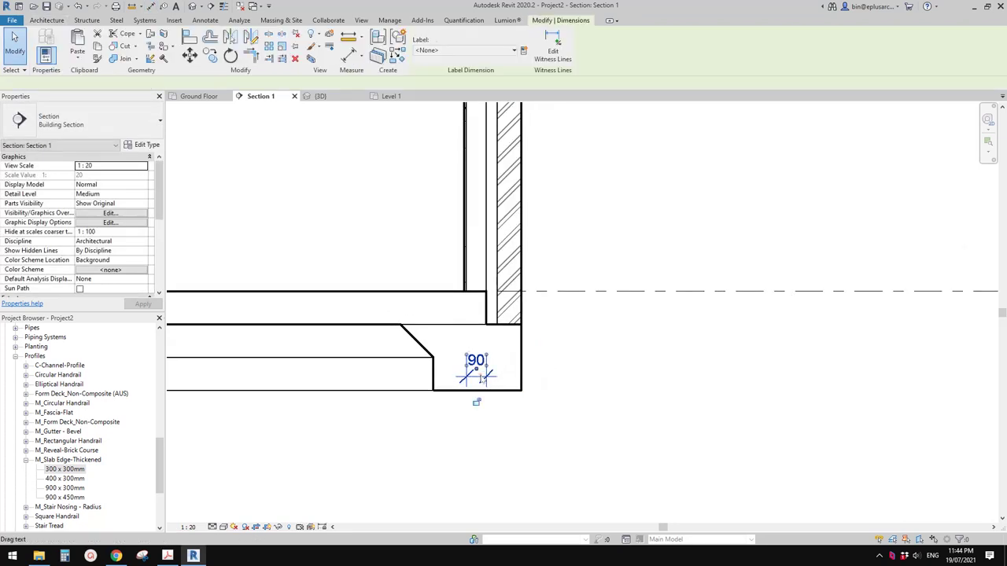
Set the material of the Slab Edge type to Concrete, Cast In Situ.
{"action": "middle_click_drag", "start_coordinate": [480, 373], "coordinate": [525, 381]}
{"action": "scroll", "coordinate": [549, 374], "scroll_direction": "up", "scroll_amount": 3}
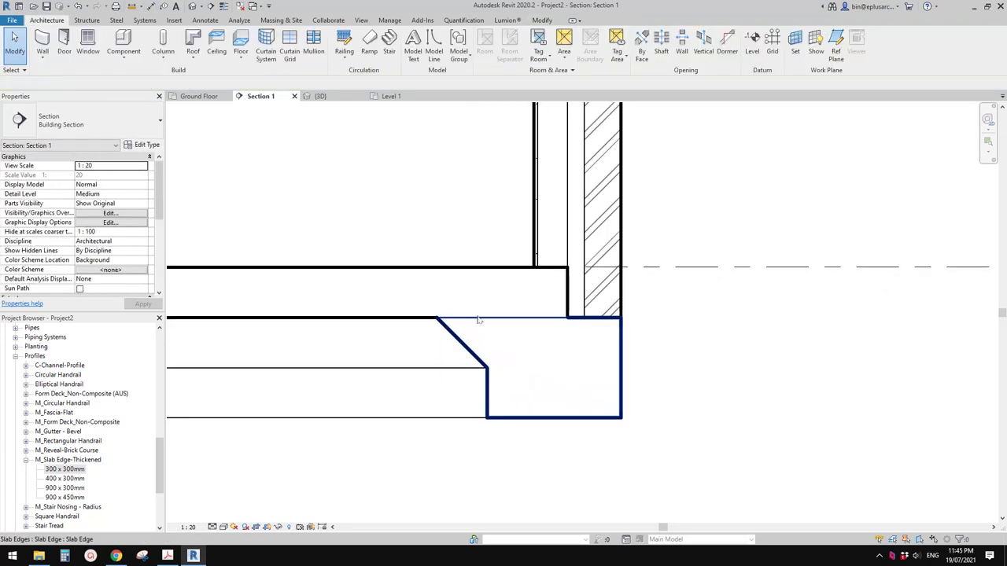
{"action": "left_click", "coordinate": [512, 350]}
{"action": "left_click", "coordinate": [144, 144]}
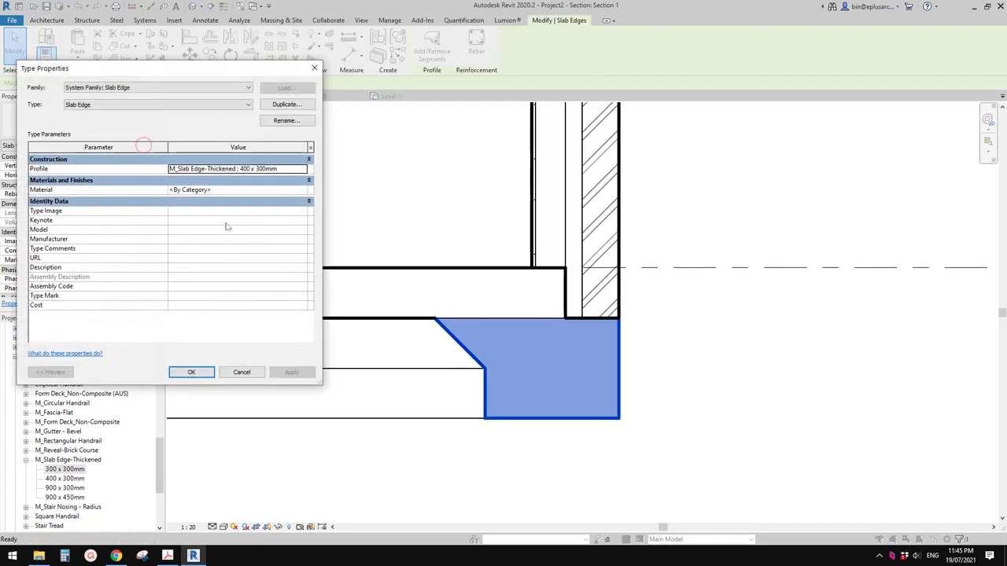
{"action": "left_click", "coordinate": [239, 200]}
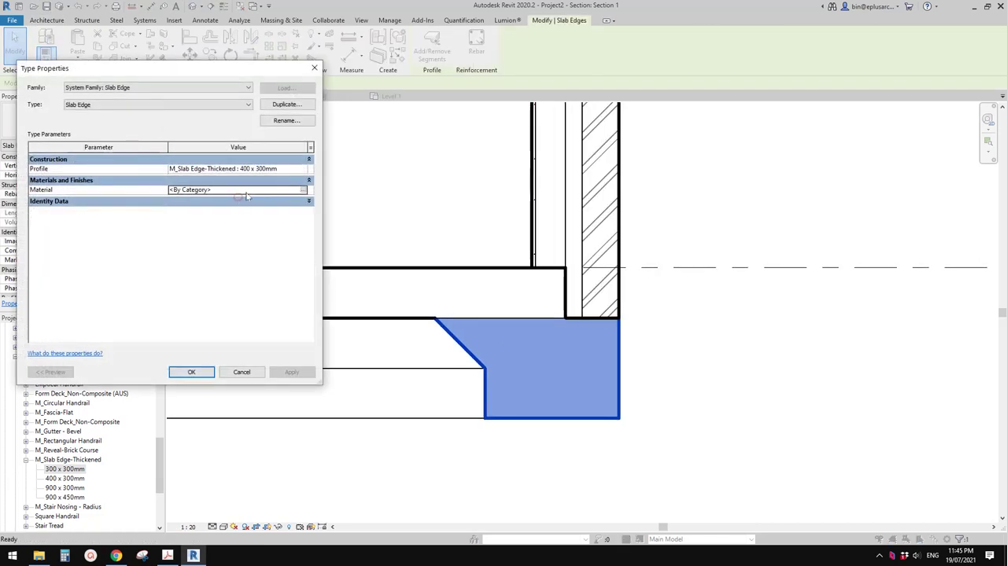
{"action": "left_click", "coordinate": [303, 190]}
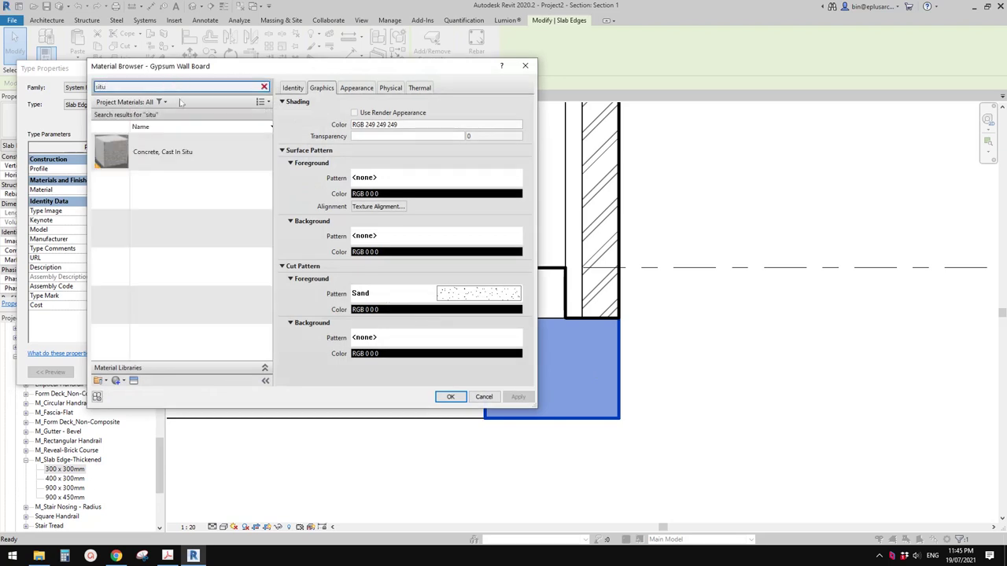
{"action": "double_click", "coordinate": [167, 157]}
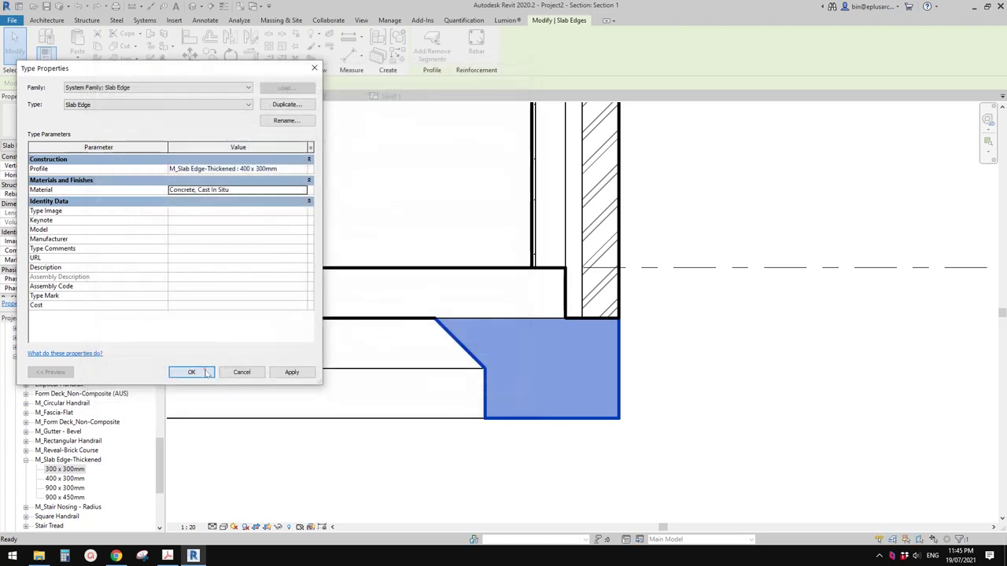
{"action": "left_click", "coordinate": [191, 372]}
Set the Structure layer material of the Generic 150mm floor type to Concrete, Cast In Situ.
{"action": "left_click", "coordinate": [379, 294]}
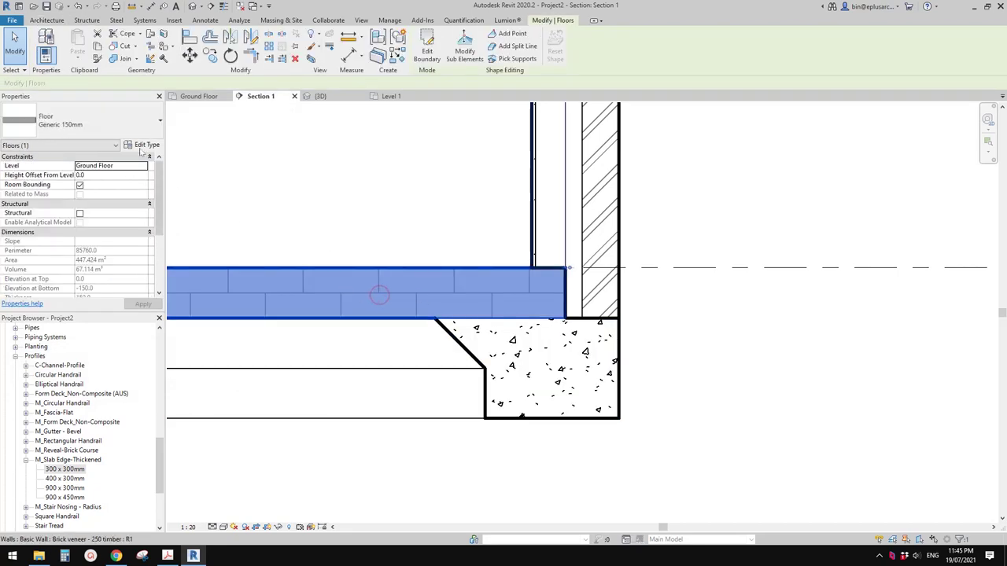
{"action": "left_click", "coordinate": [143, 146]}
{"action": "left_click", "coordinate": [260, 173]}
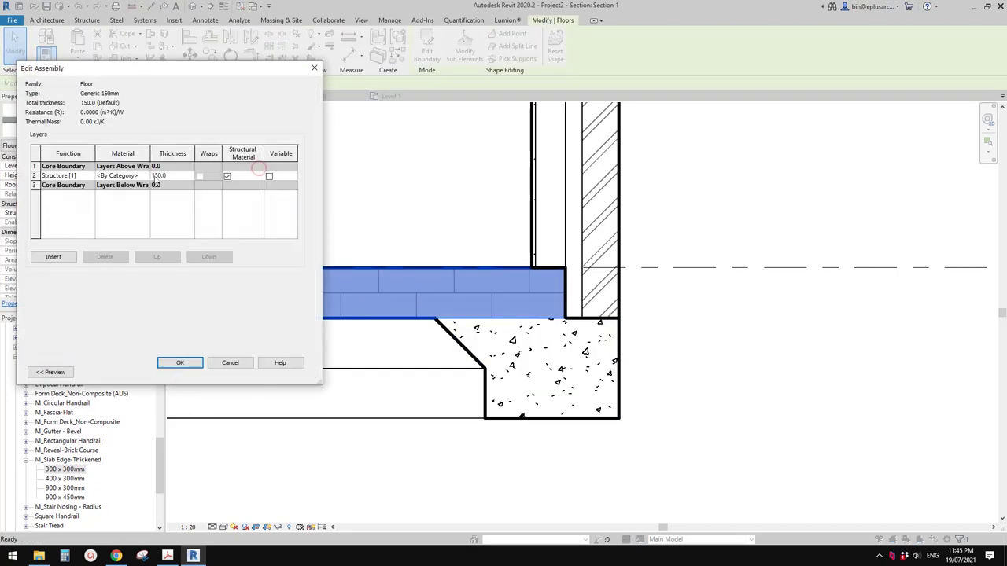
{"action": "left_click", "coordinate": [146, 175]}
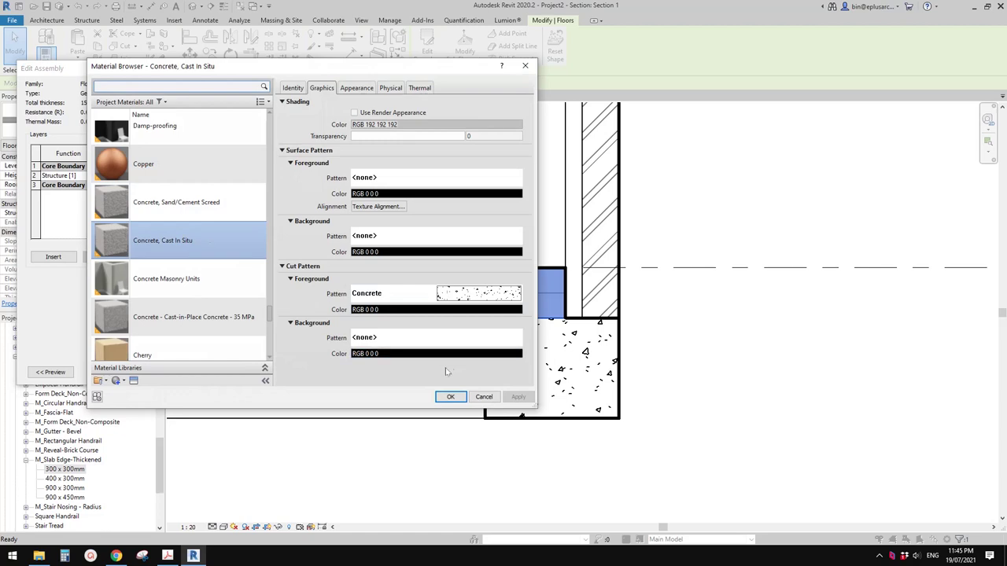
{"action": "left_click", "coordinate": [451, 396]}
{"action": "left_click", "coordinate": [198, 363]}
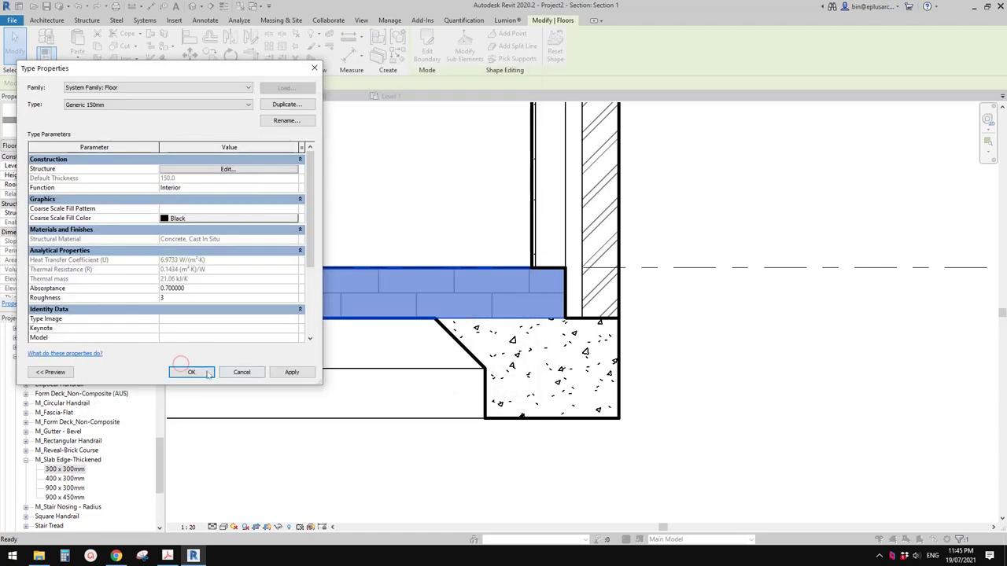
{"action": "left_click", "coordinate": [211, 374]}
{"action": "key", "text": "Escape"}
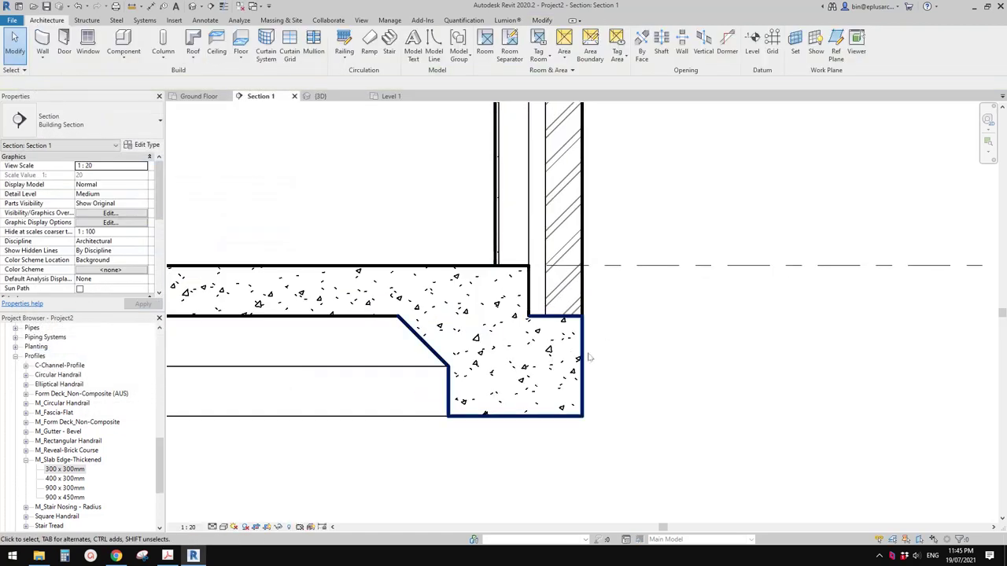
Examine the junction of floor slab and slab edge, and both ends of the building in Section 1.
{"action": "left_click", "coordinate": [511, 366]}
{"action": "left_click", "coordinate": [424, 300]}
{"action": "left_click", "coordinate": [504, 365]}
{"action": "key", "text": "Escape"}
{"action": "scroll", "coordinate": [504, 346], "scroll_direction": "down", "scroll_amount": 3}
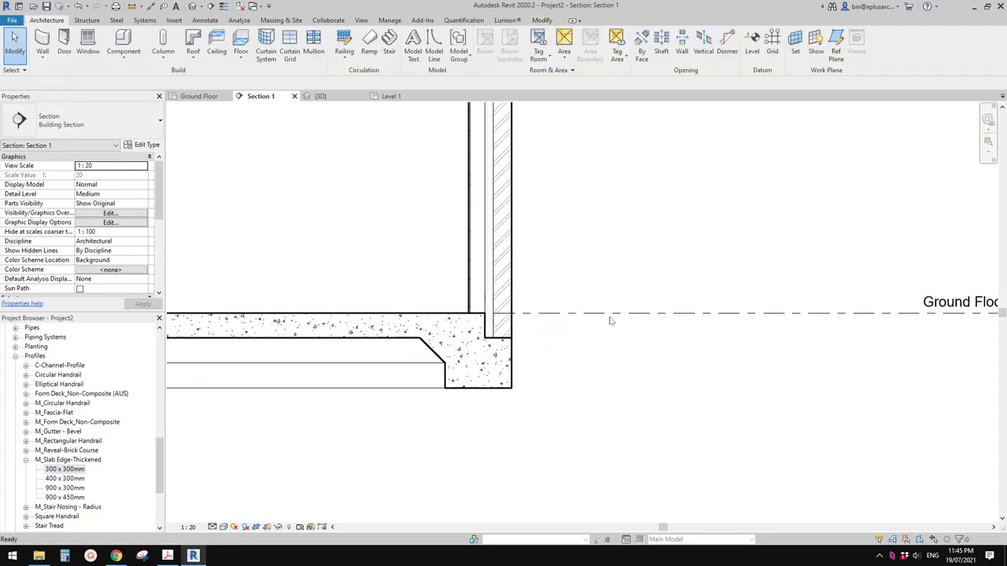
{"action": "scroll", "coordinate": [825, 312], "scroll_direction": "down", "scroll_amount": 5}
{"action": "scroll", "coordinate": [419, 335], "scroll_direction": "down", "scroll_amount": 1}
{"action": "middle_click_drag", "start_coordinate": [420, 335], "coordinate": [508, 322]}
{"action": "scroll", "coordinate": [469, 315], "scroll_direction": "up", "scroll_amount": 1}
{"action": "scroll", "coordinate": [383, 322], "scroll_direction": "down", "scroll_amount": 1}
{"action": "middle_click_drag", "start_coordinate": [382, 321], "coordinate": [678, 323]}
{"action": "scroll", "coordinate": [461, 327], "scroll_direction": "down", "scroll_amount": 2}
{"action": "middle_click_drag", "start_coordinate": [461, 328], "coordinate": [574, 330]}
{"action": "scroll", "coordinate": [420, 314], "scroll_direction": "up", "scroll_amount": 2}
{"action": "scroll", "coordinate": [400, 315], "scroll_direction": "up", "scroll_amount": 1}
{"action": "scroll", "coordinate": [350, 335], "scroll_direction": "down", "scroll_amount": 2}
{"action": "middle_click_drag", "start_coordinate": [708, 285], "coordinate": [279, 278]}
{"action": "scroll", "coordinate": [728, 239], "scroll_direction": "up", "scroll_amount": 2}
{"action": "middle_click_drag", "start_coordinate": [703, 198], "coordinate": [503, 235]}
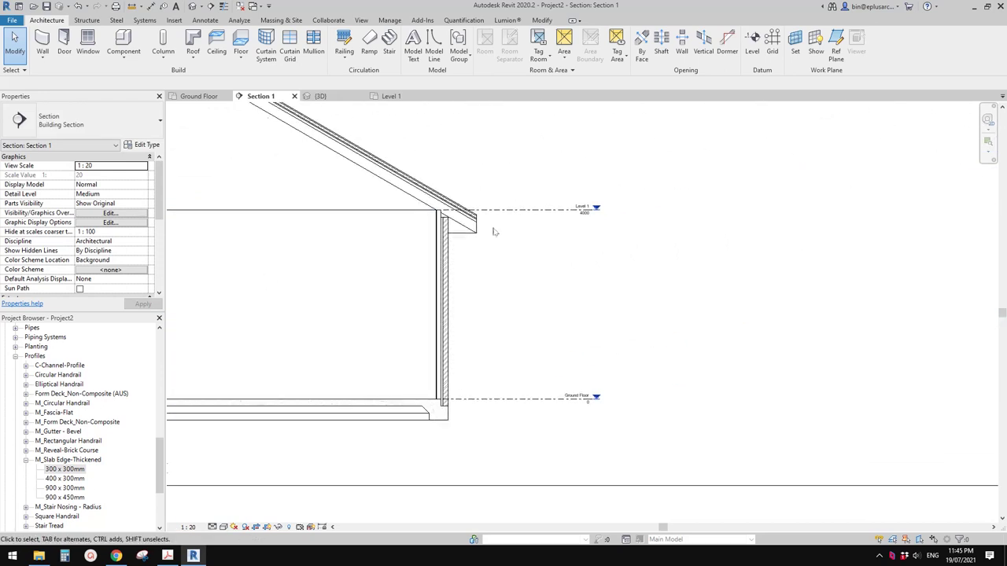
Examine the brick veneer wall from the roof eave down to the rebate at the slab edge.
{"action": "scroll", "coordinate": [500, 236], "scroll_direction": "up", "scroll_amount": 2}
{"action": "scroll", "coordinate": [452, 249], "scroll_direction": "down", "scroll_amount": 2}
{"action": "scroll", "coordinate": [456, 220], "scroll_direction": "up", "scroll_amount": 1}
{"action": "left_click", "coordinate": [457, 215]}
{"action": "scroll", "coordinate": [449, 276], "scroll_direction": "down", "scroll_amount": 1}
{"action": "middle_click_drag", "start_coordinate": [449, 275], "coordinate": [427, 236]}
{"action": "scroll", "coordinate": [429, 293], "scroll_direction": "up", "scroll_amount": 2}
{"action": "middle_click_drag", "start_coordinate": [429, 293], "coordinate": [429, 267]}
{"action": "key", "text": "Escape"}
{"action": "scroll", "coordinate": [442, 265], "scroll_direction": "down", "scroll_amount": 2}
{"action": "scroll", "coordinate": [417, 387], "scroll_direction": "up", "scroll_amount": 5}
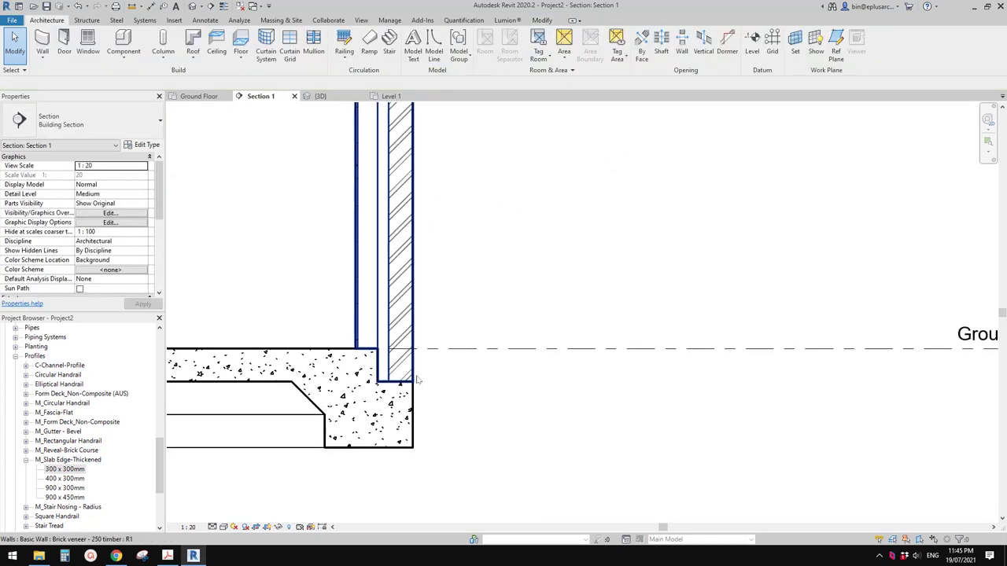
{"action": "scroll", "coordinate": [418, 342], "scroll_direction": "down", "scroll_amount": 1}
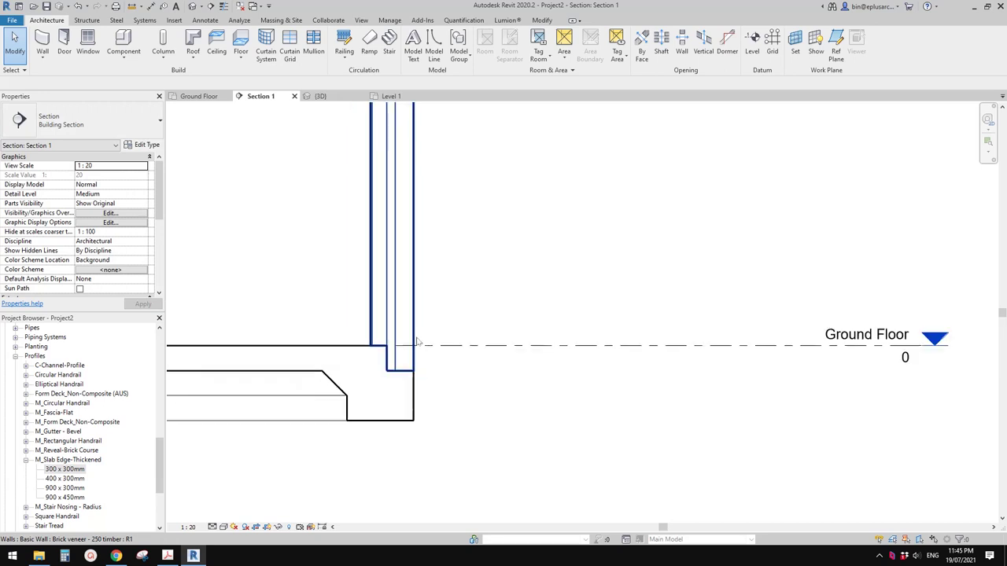
{"action": "scroll", "coordinate": [418, 319], "scroll_direction": "up", "scroll_amount": 1}
{"action": "left_click", "coordinate": [397, 335]}
{"action": "left_click", "coordinate": [310, 123]}
{"action": "left_click", "coordinate": [206, 20]}
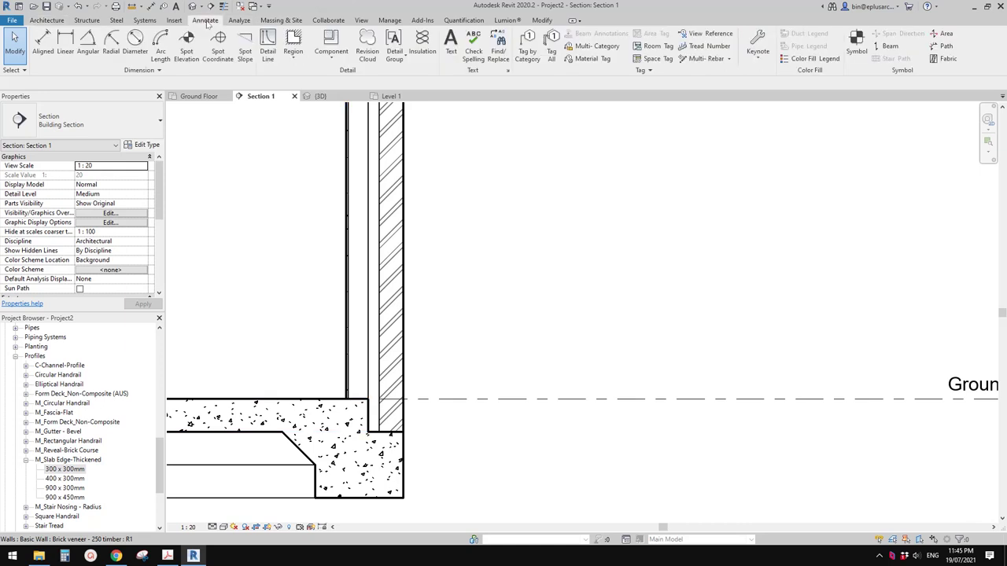
{"action": "left_click", "coordinate": [328, 63]}
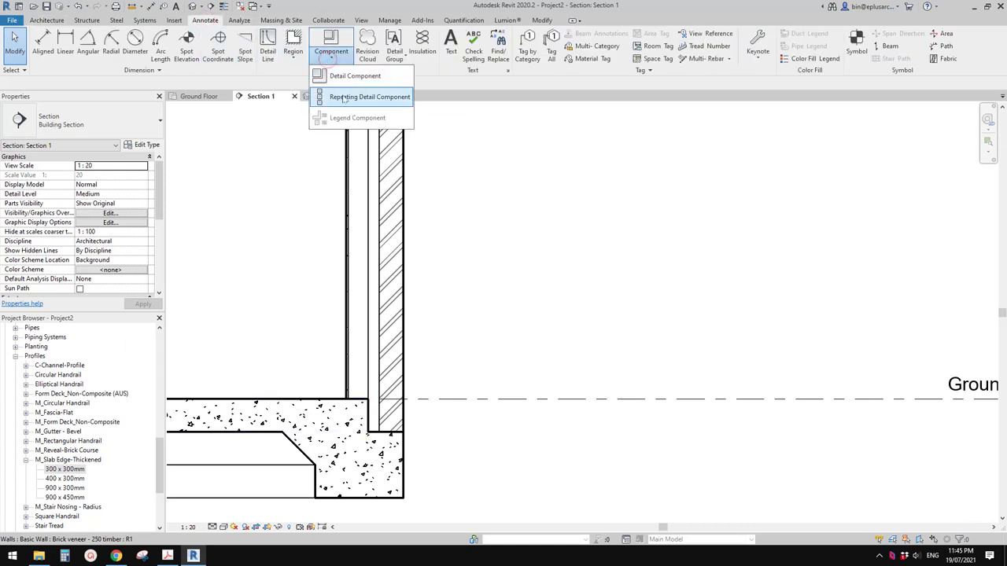
{"action": "left_click", "coordinate": [331, 93]}
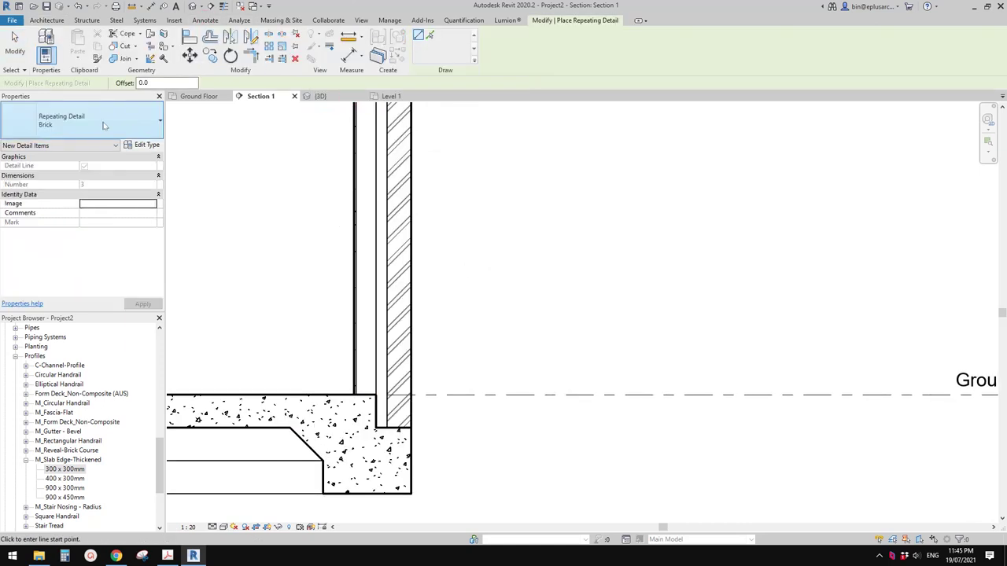
{"action": "left_click", "coordinate": [101, 120]}
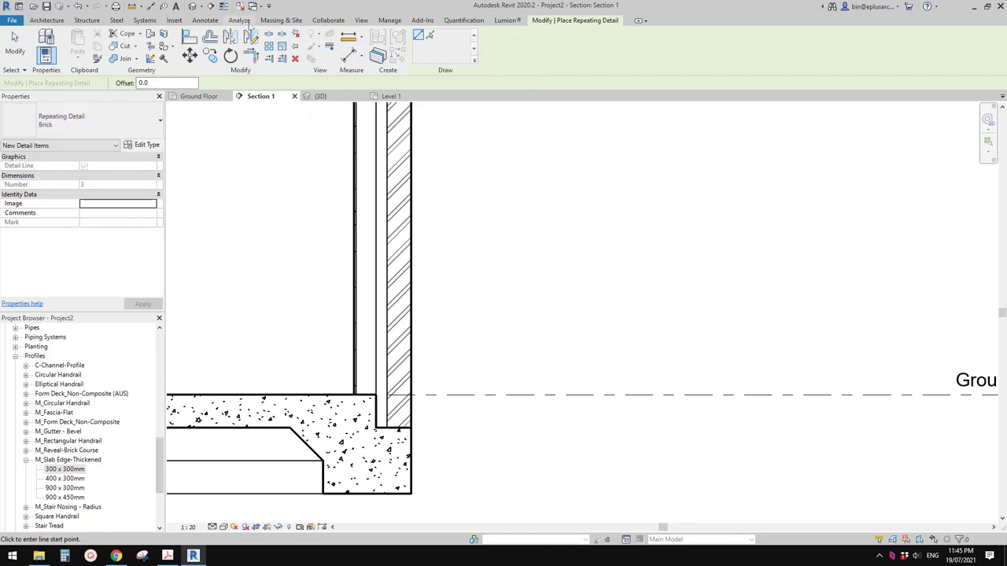
{"action": "left_click", "coordinate": [205, 21]}
{"action": "left_click", "coordinate": [331, 61]}
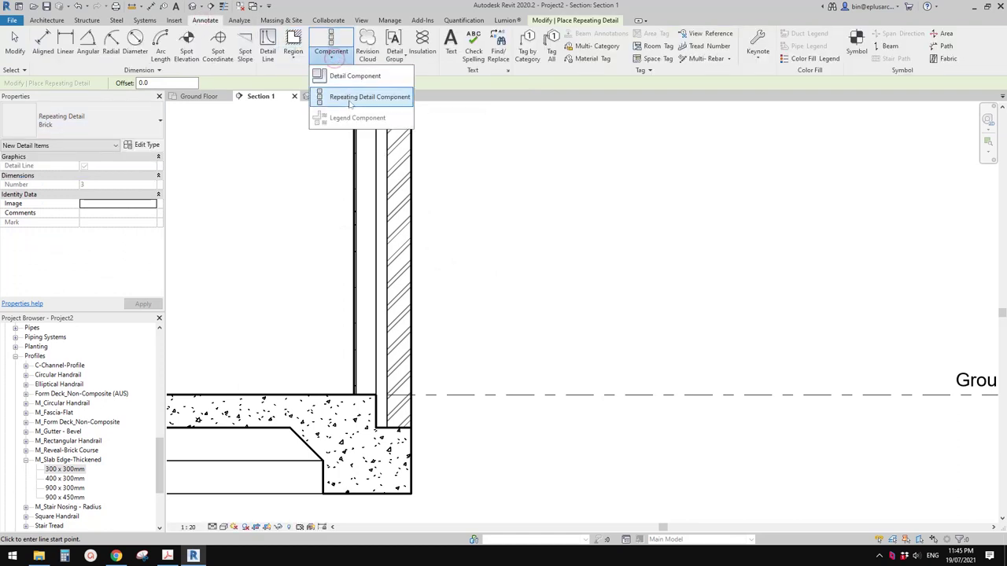
{"action": "key", "text": "Escape"}
{"action": "key", "text": "Escape"}
Place a Brick repeating detail along the outer face of the brick veneer wall, from the slab rebate up to the roof eave.
{"action": "scroll", "coordinate": [399, 425], "scroll_direction": "up", "scroll_amount": 1}
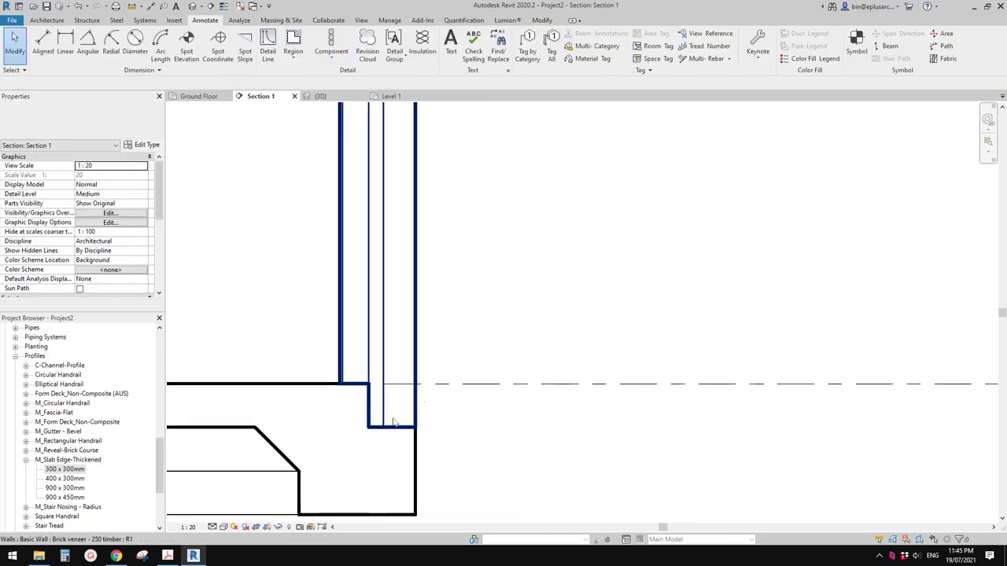
{"action": "left_click", "coordinate": [342, 55]}
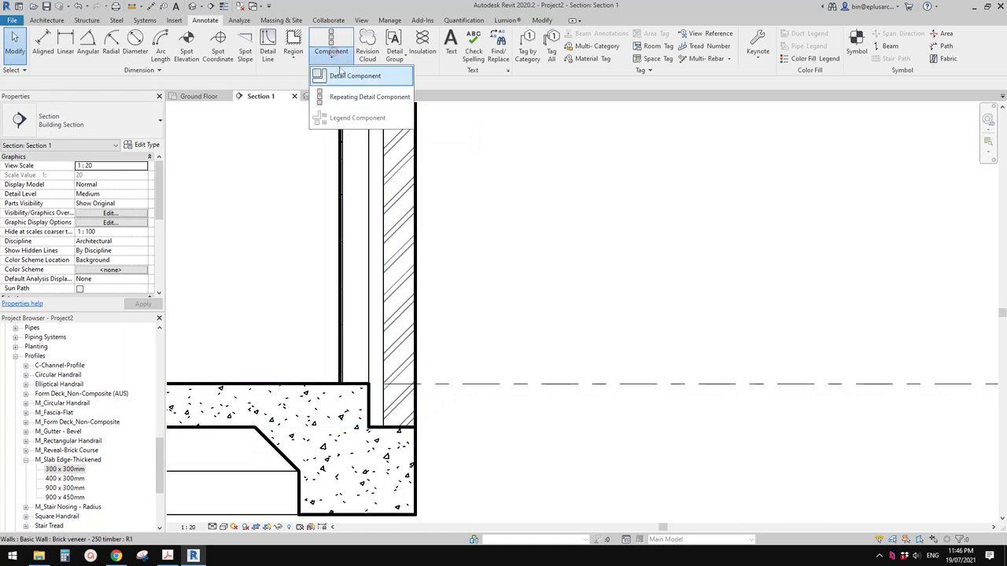
{"action": "left_click", "coordinate": [365, 98]}
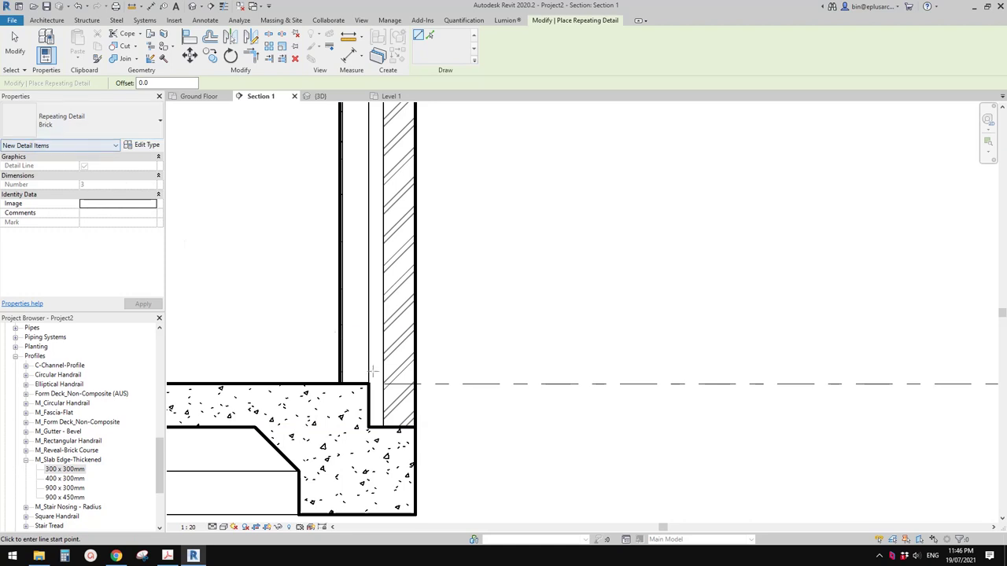
{"action": "left_click", "coordinate": [415, 429]}
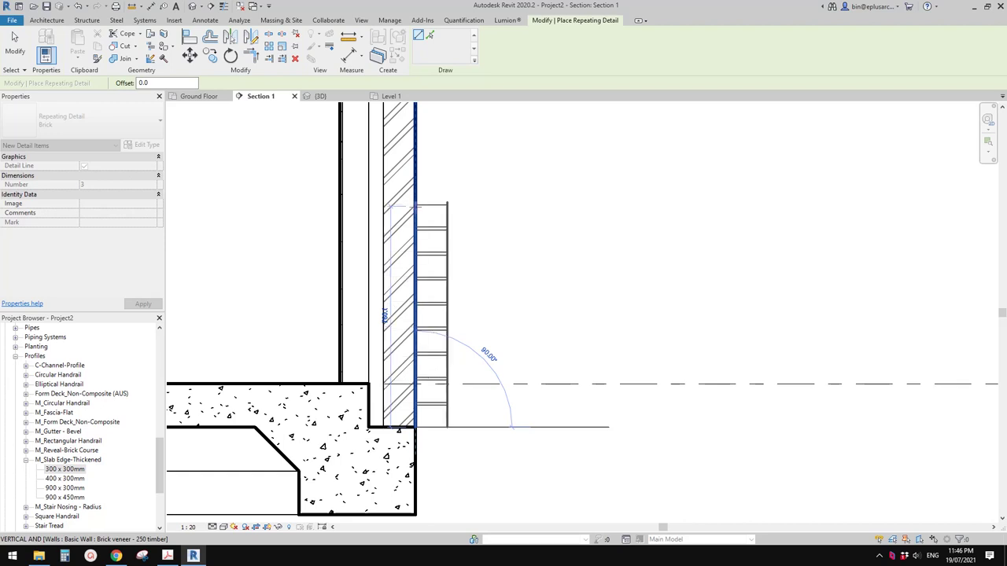
{"action": "scroll", "coordinate": [405, 267], "scroll_direction": "down", "scroll_amount": 2}
{"action": "scroll", "coordinate": [404, 238], "scroll_direction": "down", "scroll_amount": 1}
{"action": "middle_click_drag", "start_coordinate": [407, 169], "coordinate": [395, 250]}
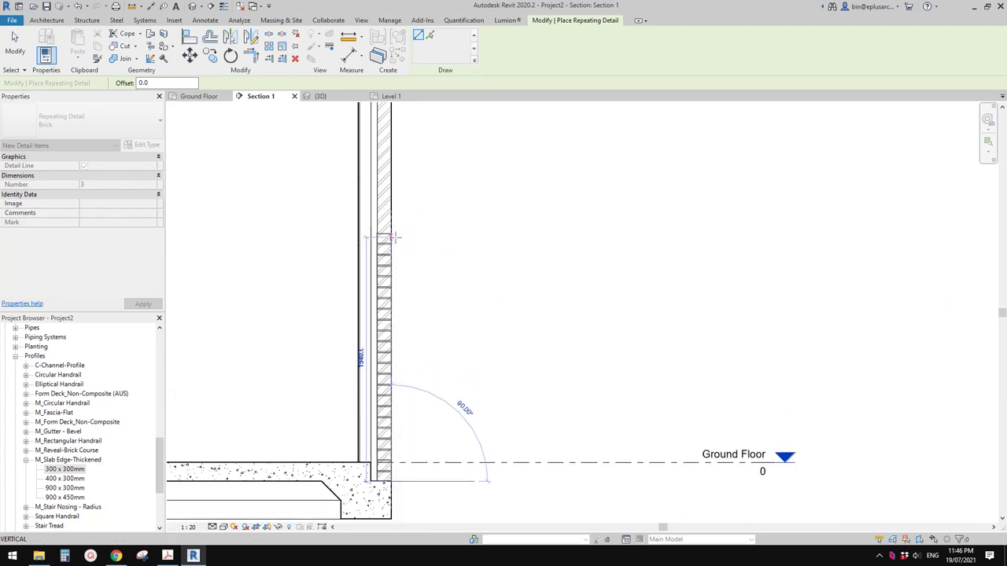
{"action": "scroll", "coordinate": [394, 229], "scroll_direction": "up", "scroll_amount": 1}
{"action": "middle_click_drag", "start_coordinate": [394, 110], "coordinate": [383, 369]}
{"action": "scroll", "coordinate": [380, 239], "scroll_direction": "up", "scroll_amount": 3}
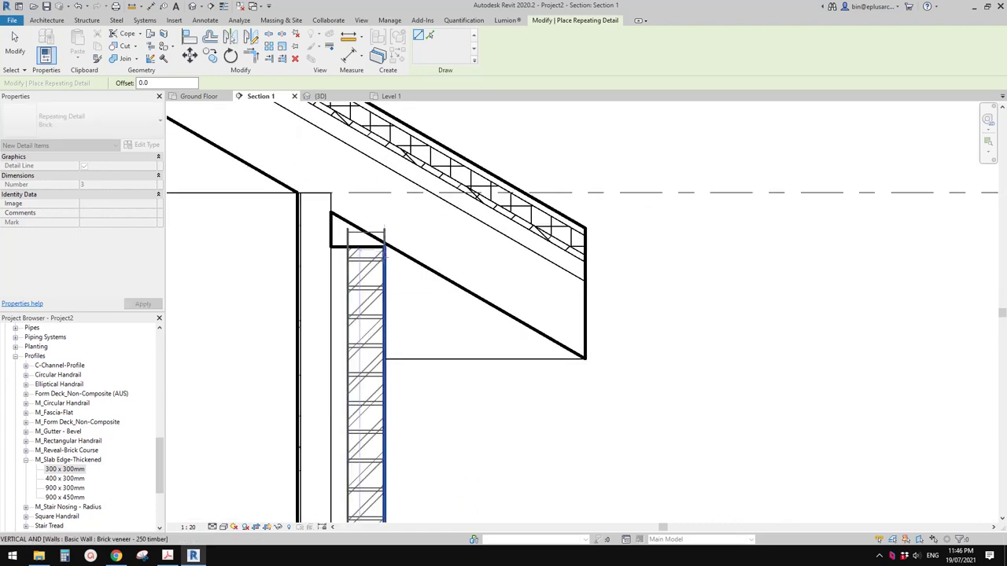
{"action": "scroll", "coordinate": [380, 254], "scroll_direction": "up", "scroll_amount": 1}
{"action": "left_click", "coordinate": [380, 271]}
{"action": "scroll", "coordinate": [392, 245], "scroll_direction": "down", "scroll_amount": 4}
{"action": "key", "text": "Escape"}
{"action": "key", "text": "Escape"}
Draw a vertical detail line about 505 mm long in the wall cavity above the slab rebate, using the Dash - 0.1 pen line style.
{"action": "scroll", "coordinate": [433, 199], "scroll_direction": "down", "scroll_amount": 1}
{"action": "middle_click_drag", "start_coordinate": [423, 386], "coordinate": [425, 256]}
{"action": "scroll", "coordinate": [401, 314], "scroll_direction": "up", "scroll_amount": 3}
{"action": "middle_click_drag", "start_coordinate": [366, 487], "coordinate": [393, 346]}
{"action": "scroll", "coordinate": [396, 331], "scroll_direction": "up", "scroll_amount": 5}
{"action": "scroll", "coordinate": [422, 344], "scroll_direction": "up", "scroll_amount": 1}
{"action": "scroll", "coordinate": [412, 375], "scroll_direction": "up", "scroll_amount": 2}
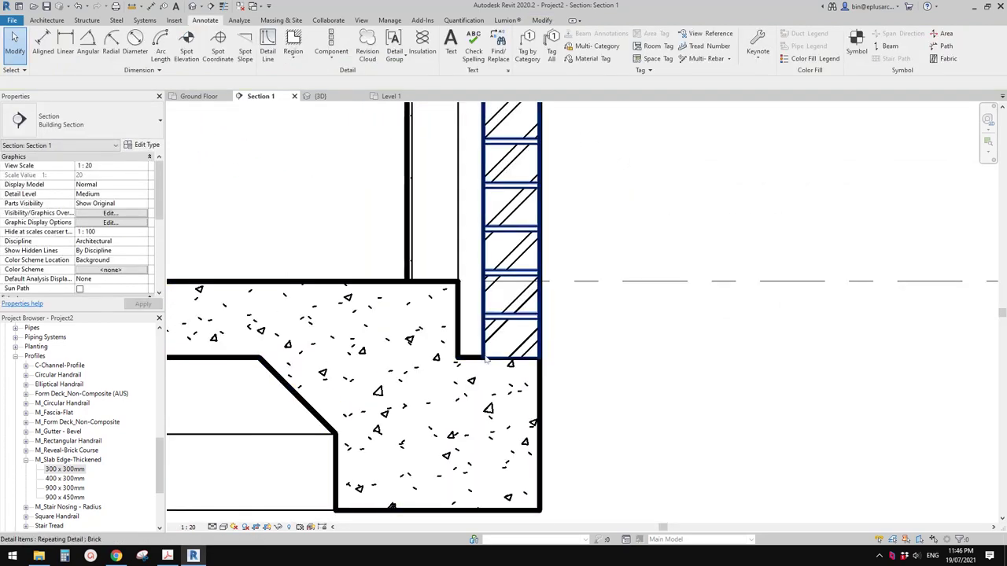
{"action": "middle_click_drag", "start_coordinate": [489, 356], "coordinate": [393, 365]}
{"action": "middle_click_drag", "start_coordinate": [435, 328], "coordinate": [432, 368]}
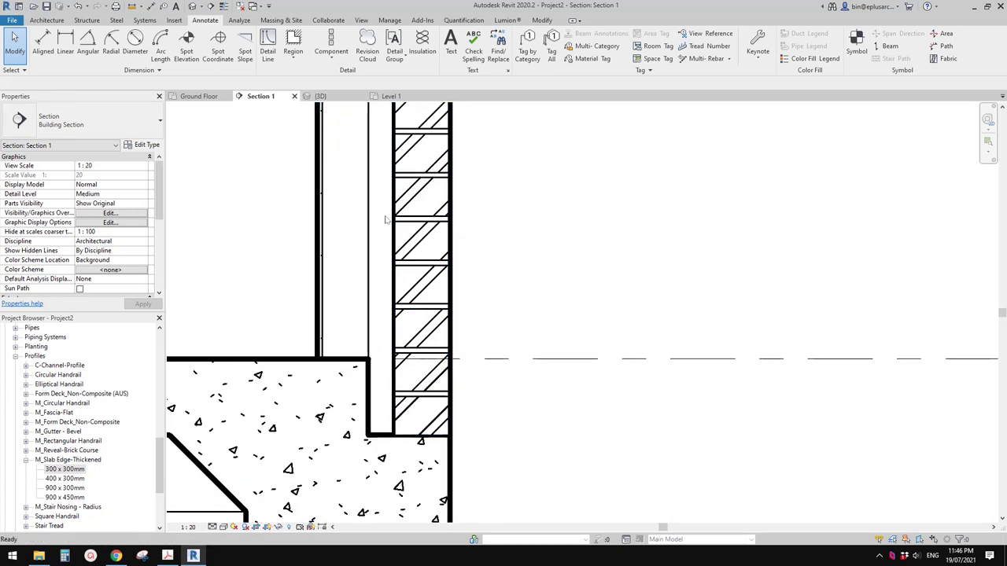
{"action": "key", "text": "l"}
{"action": "left_click", "coordinate": [514, 51]}
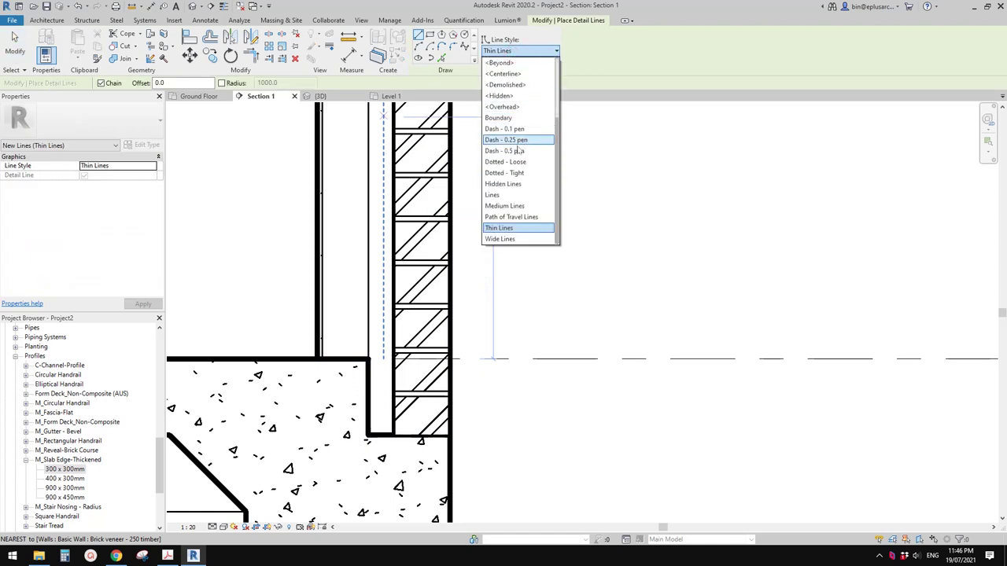
{"action": "left_click", "coordinate": [517, 129]}
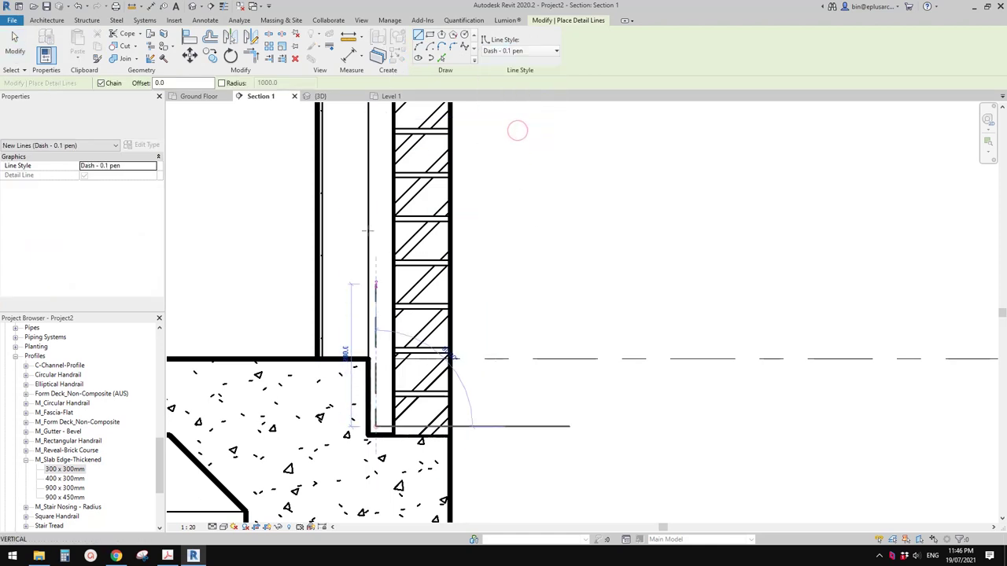
{"action": "left_click", "coordinate": [375, 170]}
{"action": "key", "text": "Escape"}
{"action": "key", "text": "Escape"}
Shorten the dashed cavity line at its lower end, and continue it diagonally to the brickwork and horizontally through the brick skin.
{"action": "left_click", "coordinate": [376, 412]}
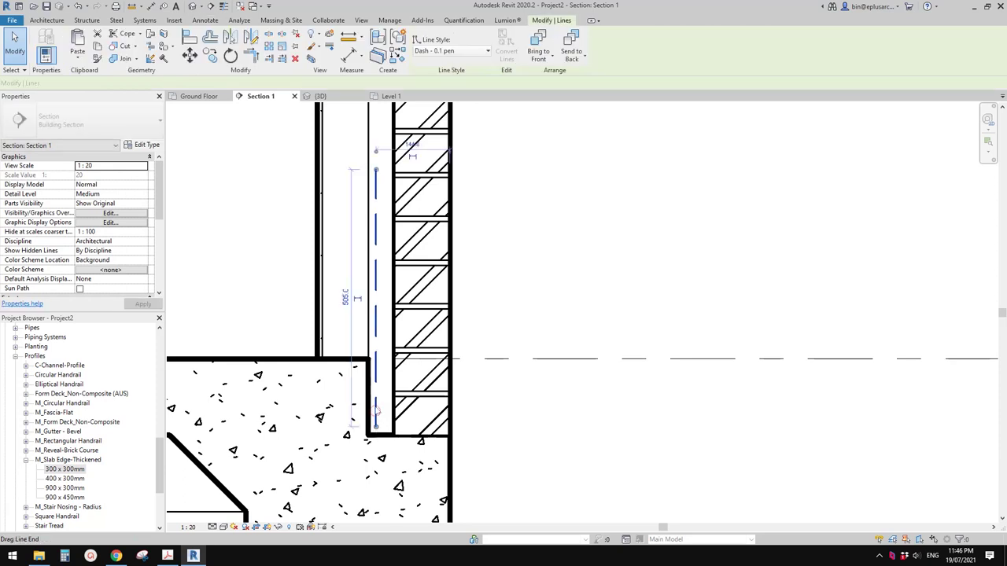
{"action": "left_click_drag", "start_coordinate": [375, 427], "coordinate": [376, 376]}
{"action": "key", "text": "d"}
{"action": "key", "text": "l"}
{"action": "left_click", "coordinate": [375, 376]}
{"action": "left_click", "coordinate": [391, 392]}
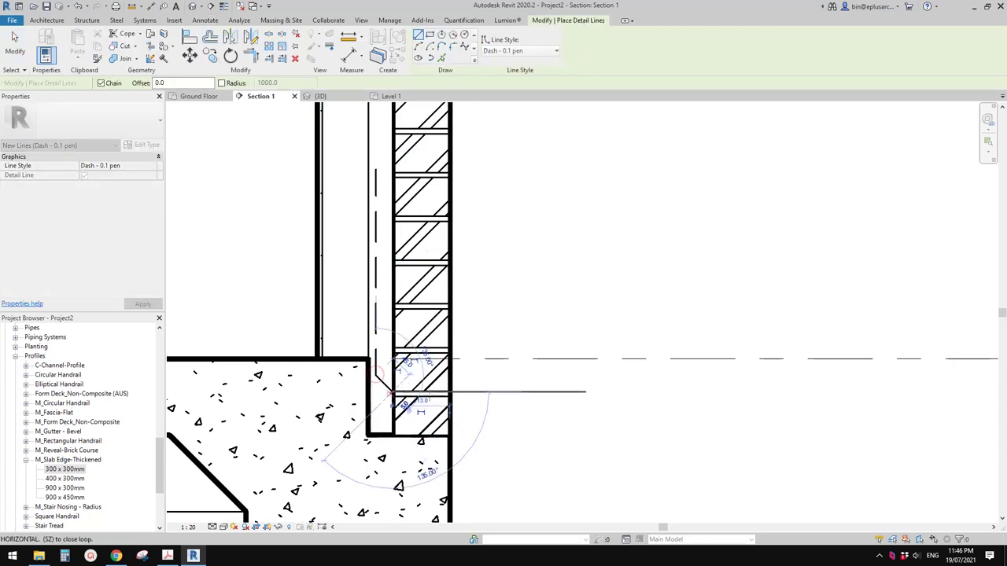
{"action": "key", "text": "Escape"}
Examine the wall section from the dashed flashing line at the slab up to the roof eave.
{"action": "middle_click_drag", "start_coordinate": [455, 354], "coordinate": [472, 480]}
{"action": "scroll", "coordinate": [425, 441], "scroll_direction": "down", "scroll_amount": 2}
{"action": "middle_click_drag", "start_coordinate": [405, 372], "coordinate": [404, 389]}
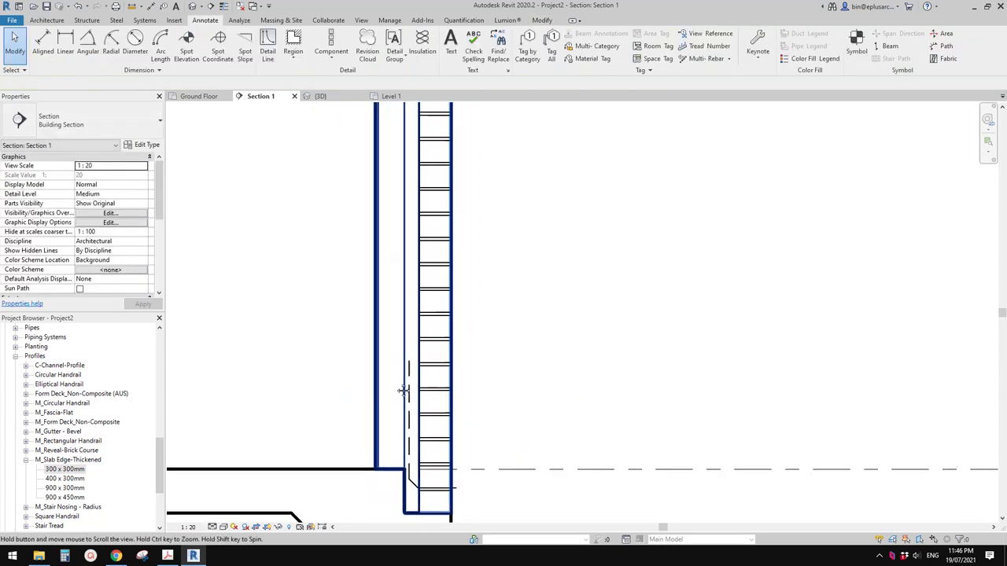
{"action": "scroll", "coordinate": [387, 466], "scroll_direction": "up", "scroll_amount": 1}
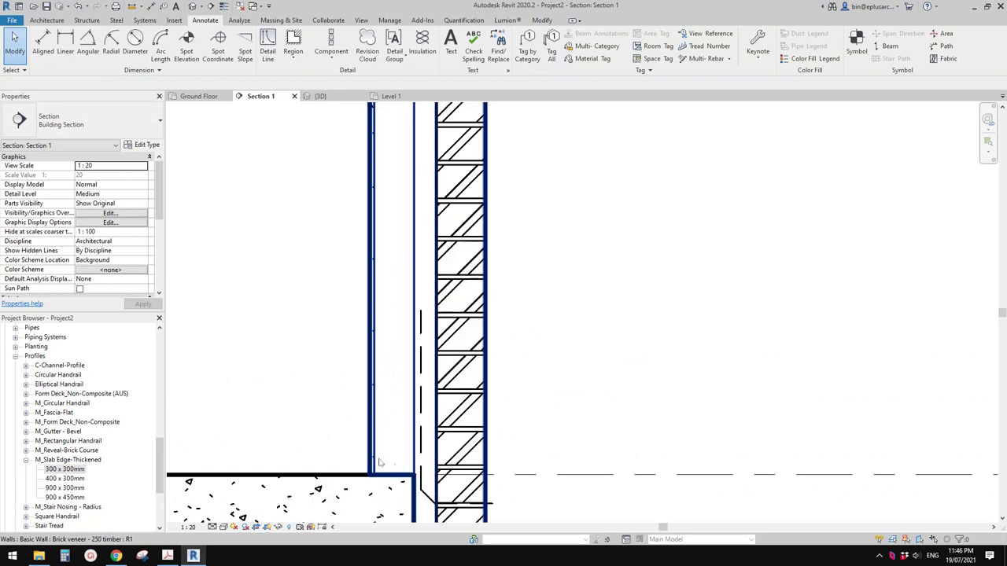
{"action": "scroll", "coordinate": [398, 460], "scroll_direction": "up", "scroll_amount": 3}
{"action": "mouse_move", "coordinate": [385, 465]}
{"action": "middle_mouse_down"}
{"action": "mouse_move", "coordinate": [395, 443]}
{"action": "mouse_move", "coordinate": [368, 447]}
{"action": "middle_mouse_up"}
{"action": "scroll", "coordinate": [393, 445], "scroll_direction": "down", "scroll_amount": 2}
{"action": "scroll", "coordinate": [389, 410], "scroll_direction": "down", "scroll_amount": 1}
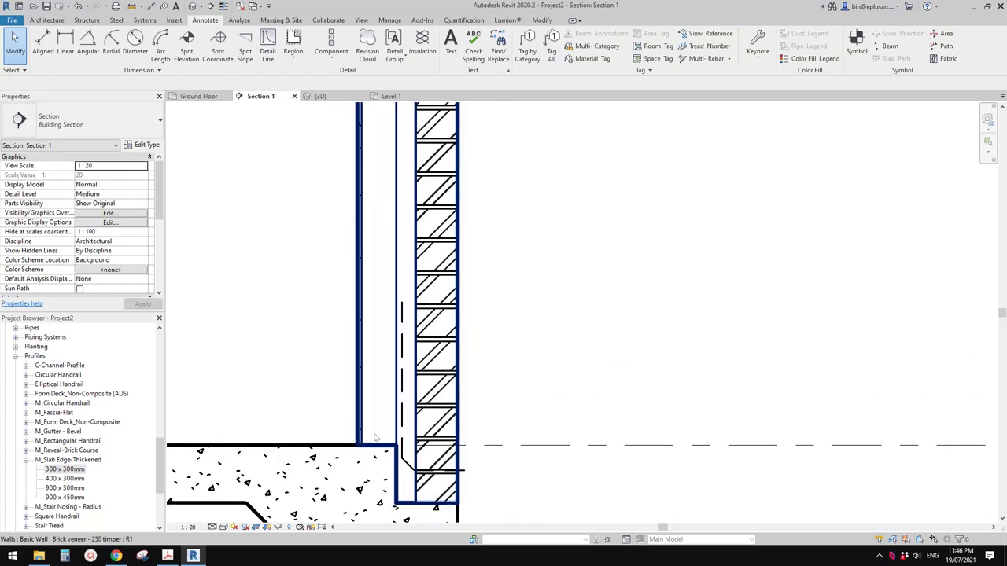
{"action": "scroll", "coordinate": [380, 434], "scroll_direction": "down", "scroll_amount": 1}
{"action": "scroll", "coordinate": [381, 432], "scroll_direction": "up", "scroll_amount": 2}
{"action": "scroll", "coordinate": [387, 422], "scroll_direction": "down", "scroll_amount": 4}
{"action": "middle_click_drag", "start_coordinate": [394, 304], "coordinate": [375, 519]}
{"action": "scroll", "coordinate": [367, 242], "scroll_direction": "up", "scroll_amount": 2}
{"action": "scroll", "coordinate": [365, 240], "scroll_direction": "down", "scroll_amount": 2}
{"action": "scroll", "coordinate": [369, 362], "scroll_direction": "down", "scroll_amount": 1}
{"action": "middle_click_drag", "start_coordinate": [369, 362], "coordinate": [382, 245]}
{"action": "left_click", "coordinate": [331, 59]}
{"action": "left_click", "coordinate": [327, 59]}
{"action": "left_click", "coordinate": [293, 57]}
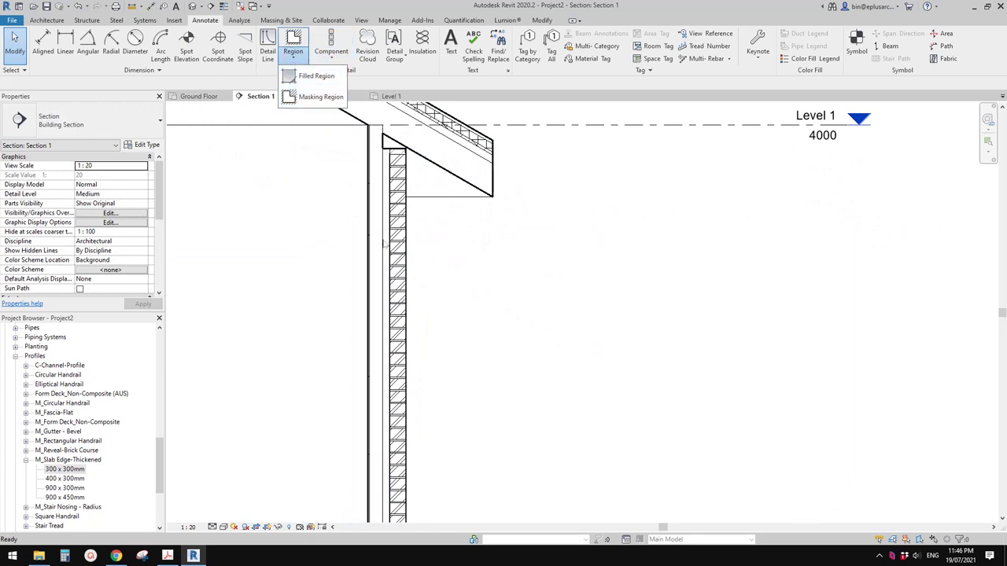
{"action": "key", "text": "Escape"}
{"action": "left_click", "coordinate": [330, 55]}
{"action": "left_click", "coordinate": [330, 55]}
{"action": "left_click", "coordinate": [333, 56]}
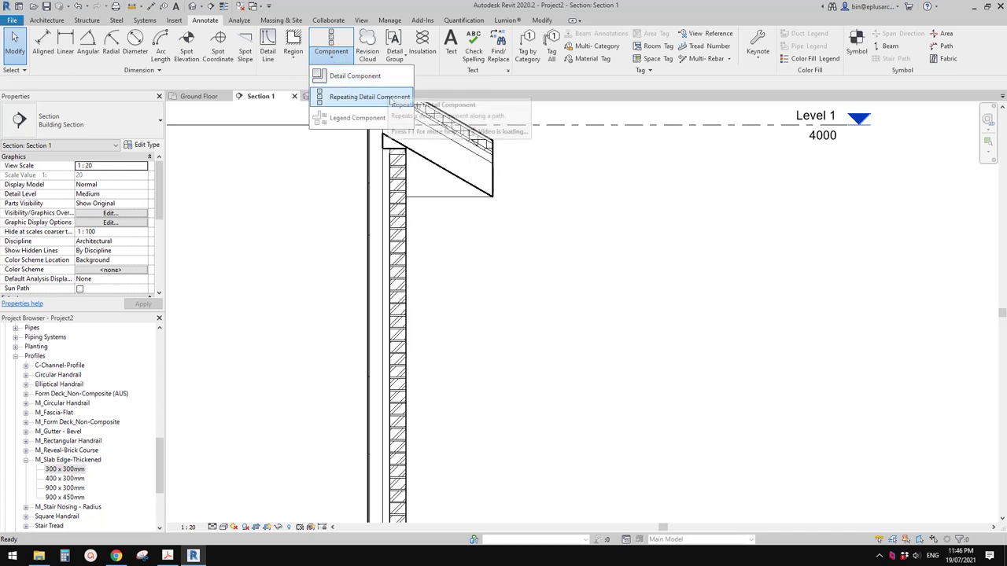
{"action": "scroll", "coordinate": [317, 250], "scroll_direction": "down", "scroll_amount": 4}
{"action": "middle_click_drag", "start_coordinate": [318, 318], "coordinate": [371, 243]}
{"action": "scroll", "coordinate": [289, 206], "scroll_direction": "up", "scroll_amount": 1}
{"action": "middle_click_drag", "start_coordinate": [289, 206], "coordinate": [335, 212]}
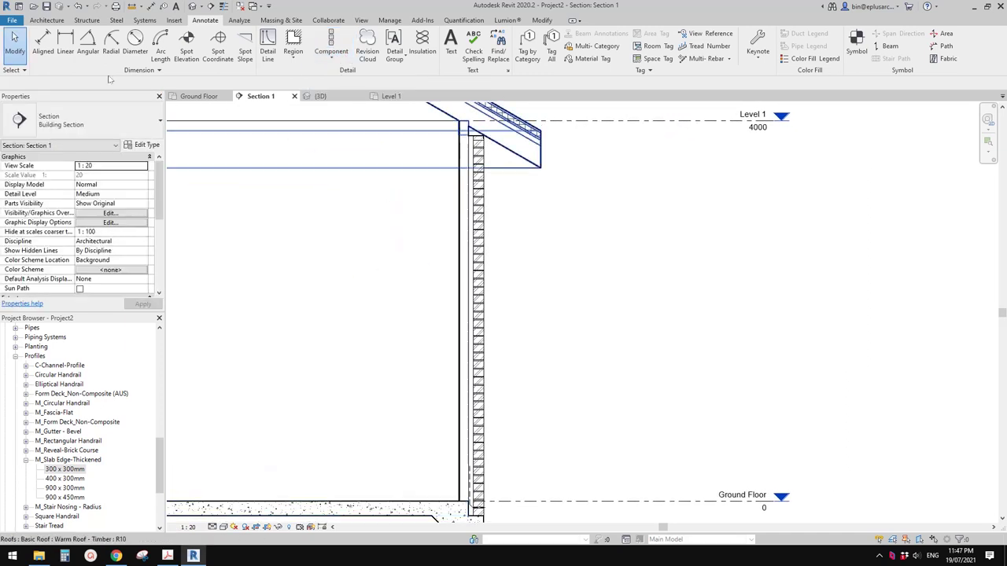
Create a new family from the Metric Detail Item.rft template.
{"action": "left_click", "coordinate": [12, 20]}
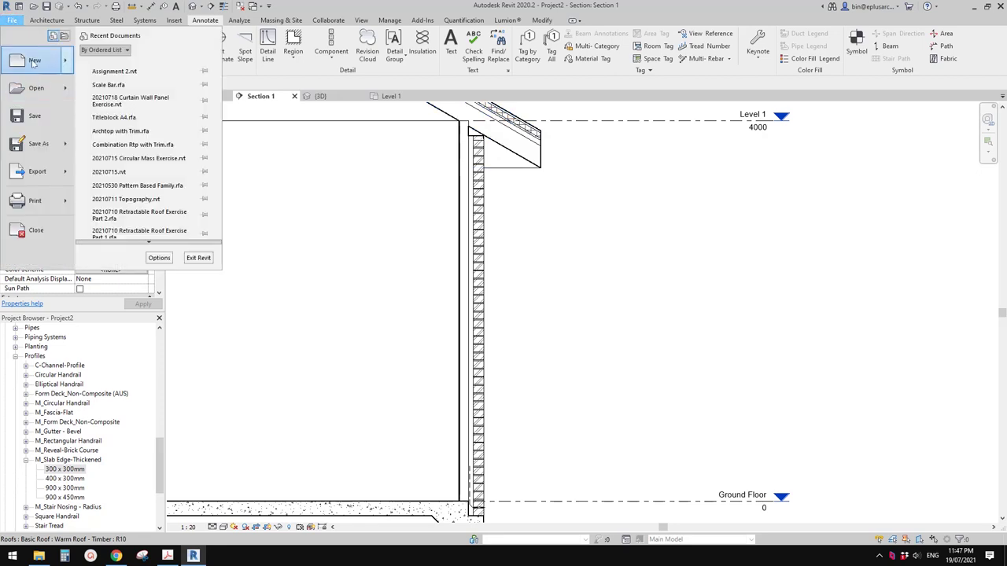
{"action": "mouse_move", "coordinate": [68, 63]}
{"action": "left_click", "coordinate": [133, 88]}
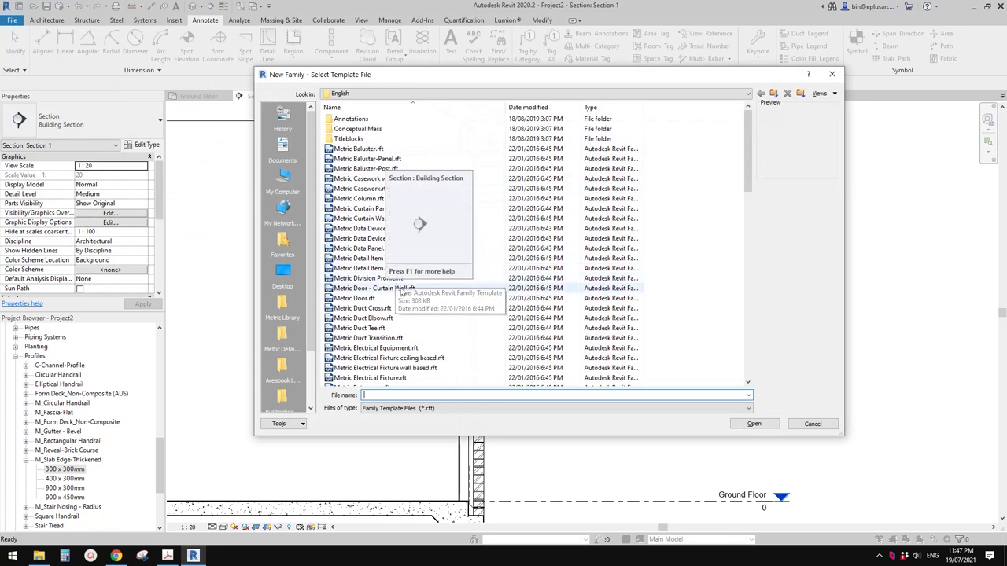
{"action": "left_click", "coordinate": [393, 268]}
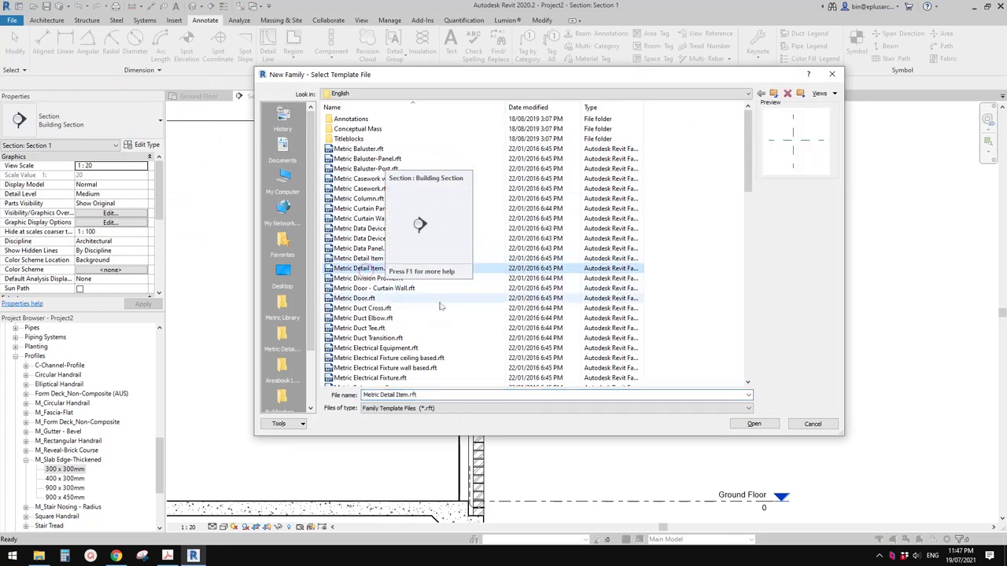
{"action": "left_click", "coordinate": [720, 421]}
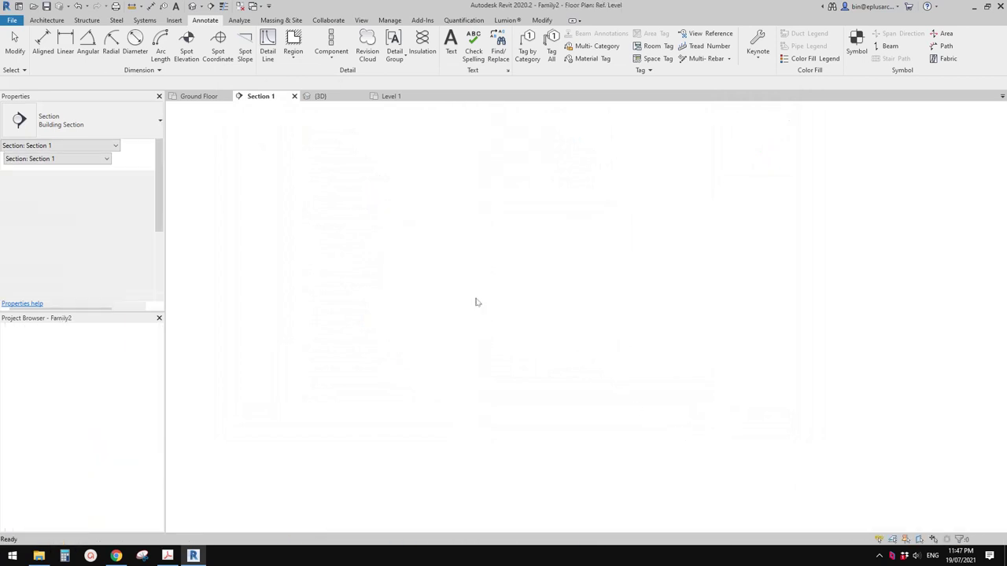
Draw two vertical and two horizontal reference planes, one on each side of the family's centre reference planes.
{"action": "scroll", "coordinate": [537, 314], "scroll_direction": "up", "scroll_amount": 2}
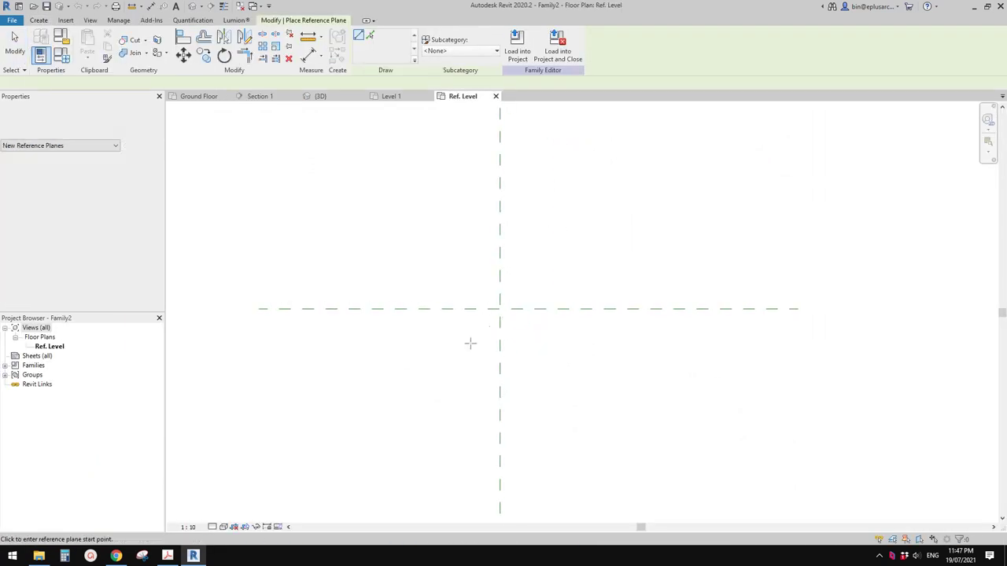
{"action": "left_click", "coordinate": [465, 346]}
{"action": "left_click", "coordinate": [467, 247]}
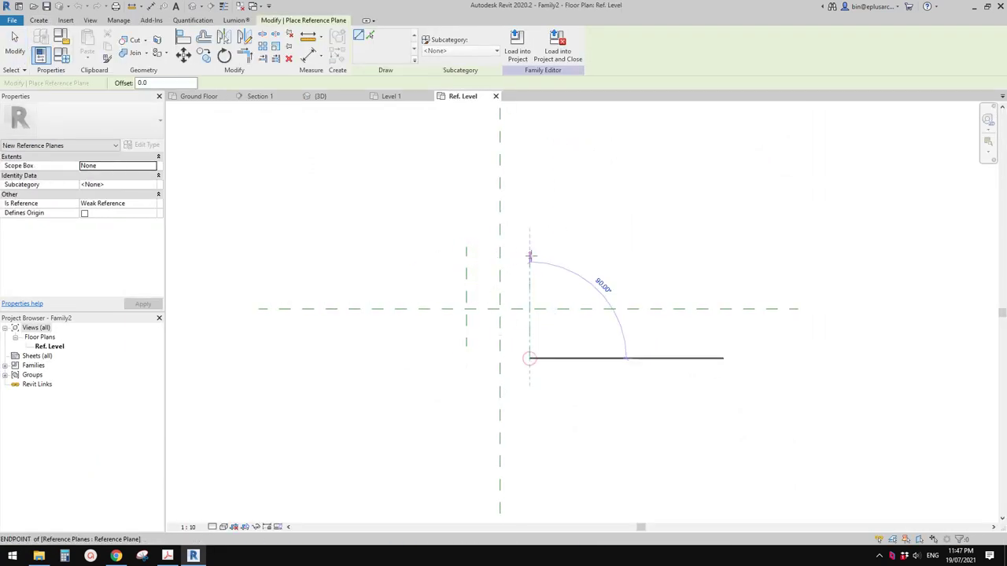
{"action": "left_click", "coordinate": [437, 275]}
{"action": "left_click", "coordinate": [441, 333]}
{"action": "left_click", "coordinate": [558, 334]}
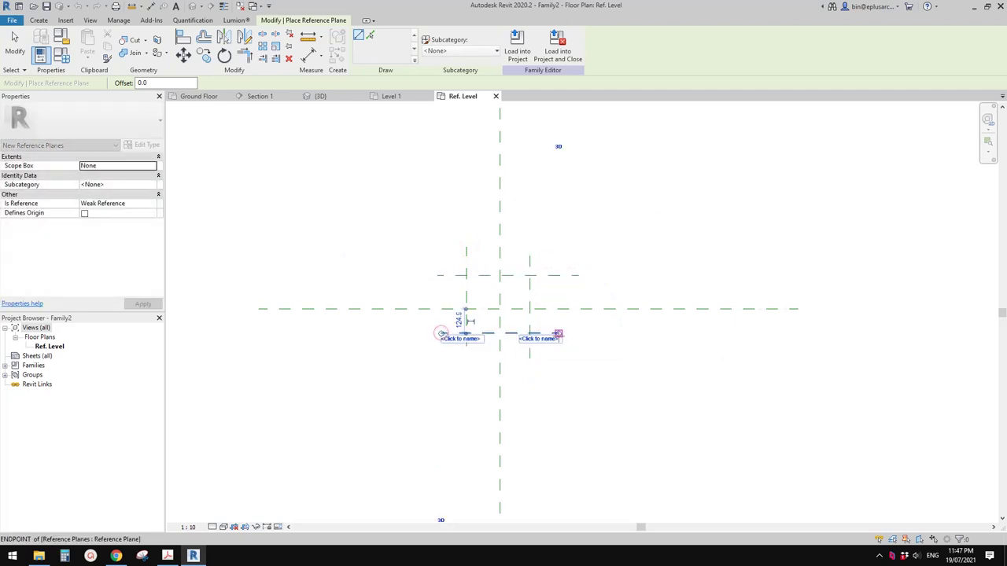
Dimension the horizontal reference planes with an equalised chain about the centre plane, and add an overall dimension between the outer two.
{"action": "key", "text": "d"}
{"action": "key", "text": "i"}
{"action": "scroll", "coordinate": [551, 323], "scroll_direction": "up", "scroll_amount": 2}
{"action": "left_click", "coordinate": [555, 340]}
{"action": "left_click", "coordinate": [562, 303]}
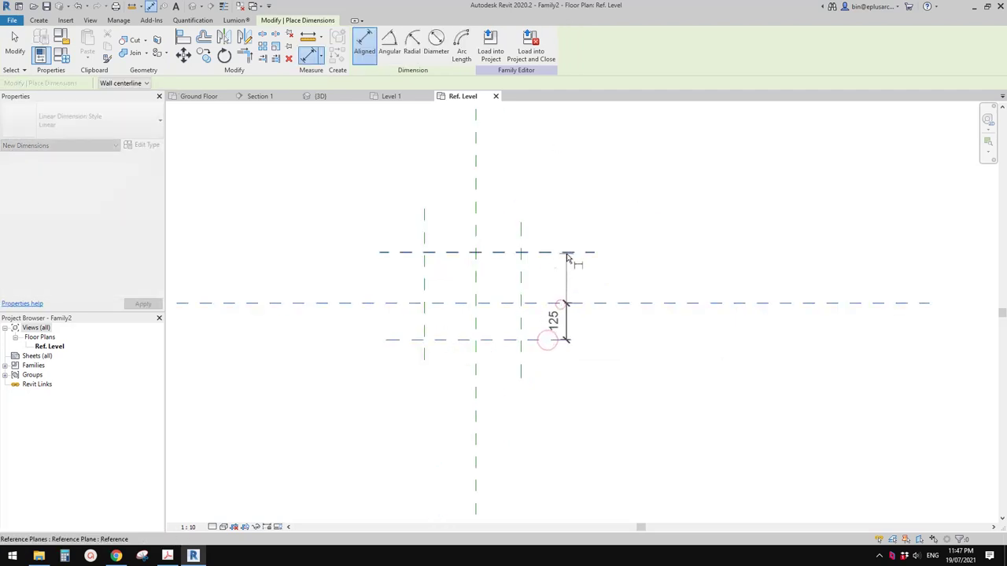
{"action": "left_click", "coordinate": [568, 252]}
{"action": "left_click", "coordinate": [595, 305]}
{"action": "left_click", "coordinate": [551, 340]}
{"action": "left_click", "coordinate": [549, 266]}
{"action": "left_click", "coordinate": [627, 265]}
Dimension the vertical reference planes with an equalised chain about the centre plane, and add an overall dimension between the outer two.
{"action": "left_click", "coordinate": [519, 242]}
{"action": "left_click", "coordinate": [476, 242]}
{"action": "left_click", "coordinate": [424, 242]}
{"action": "left_click", "coordinate": [447, 216]}
{"action": "left_click", "coordinate": [474, 178]}
{"action": "left_click", "coordinate": [520, 248]}
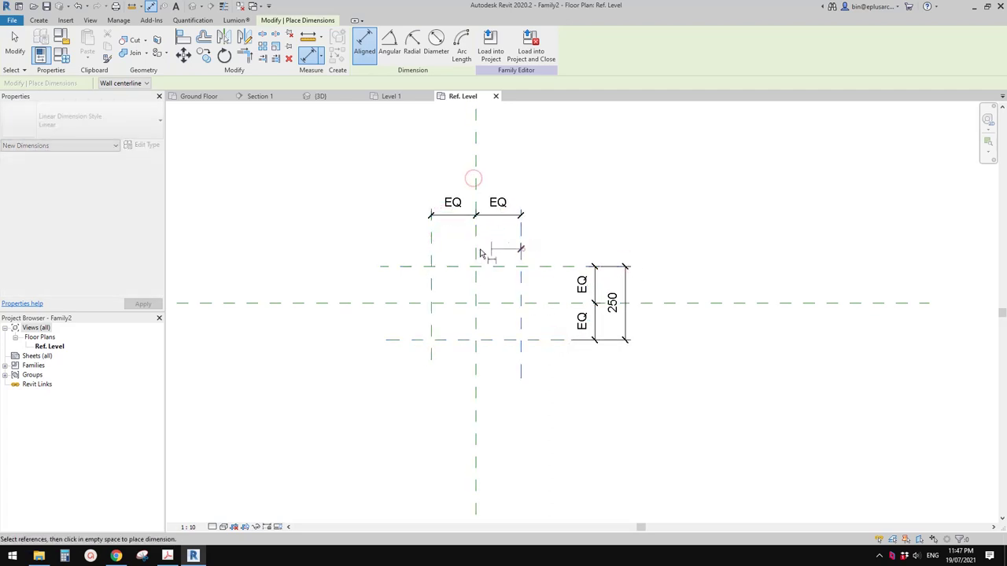
{"action": "left_click", "coordinate": [431, 256]}
{"action": "left_click", "coordinate": [459, 184]}
{"action": "key", "text": "Escape"}
Label the overall dimension between the horizontal reference planes with a new type parameter named H.
{"action": "left_click", "coordinate": [621, 268]}
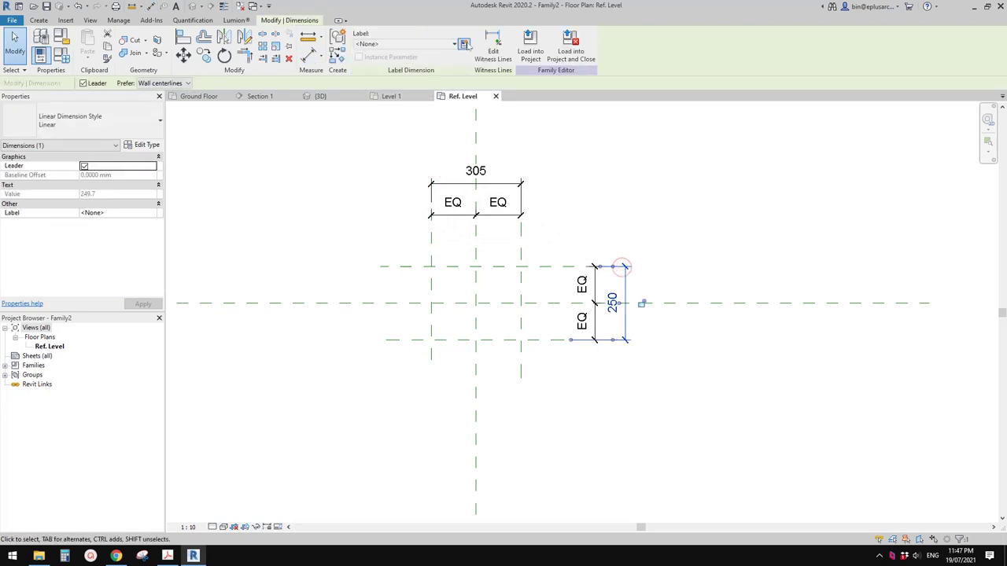
{"action": "left_click", "coordinate": [466, 44]}
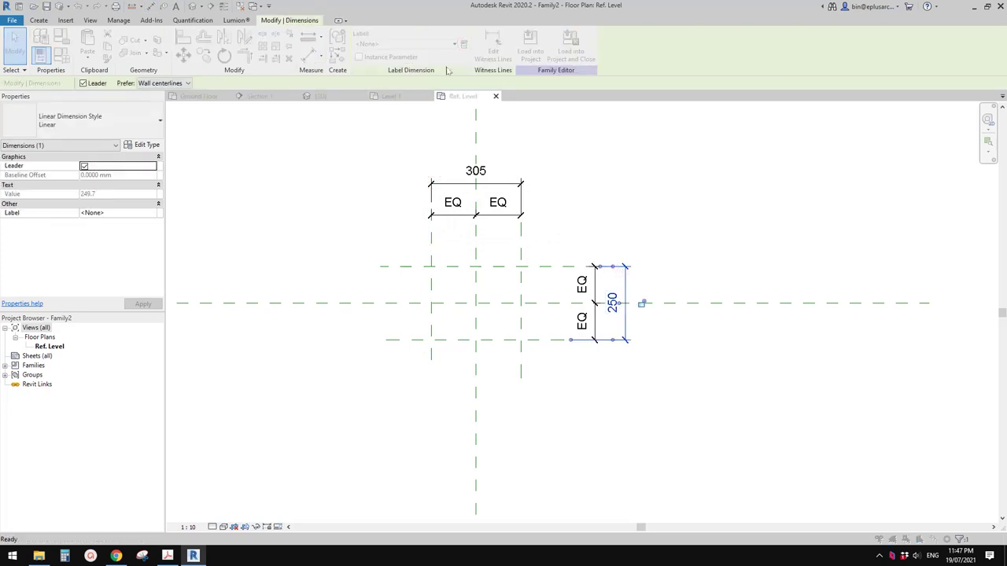
{"action": "left_click", "coordinate": [627, 283]}
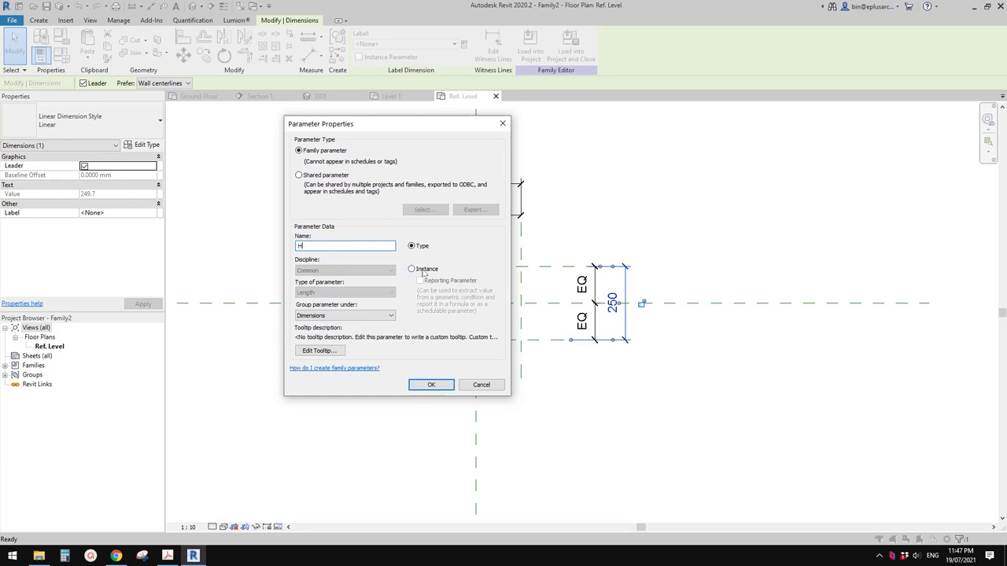
{"action": "left_click", "coordinate": [434, 387]}
Label the overall dimension between the vertical reference planes with a new type parameter named W.
{"action": "left_click", "coordinate": [481, 172]}
{"action": "left_click", "coordinate": [464, 44]}
{"action": "type", "text": "W"}
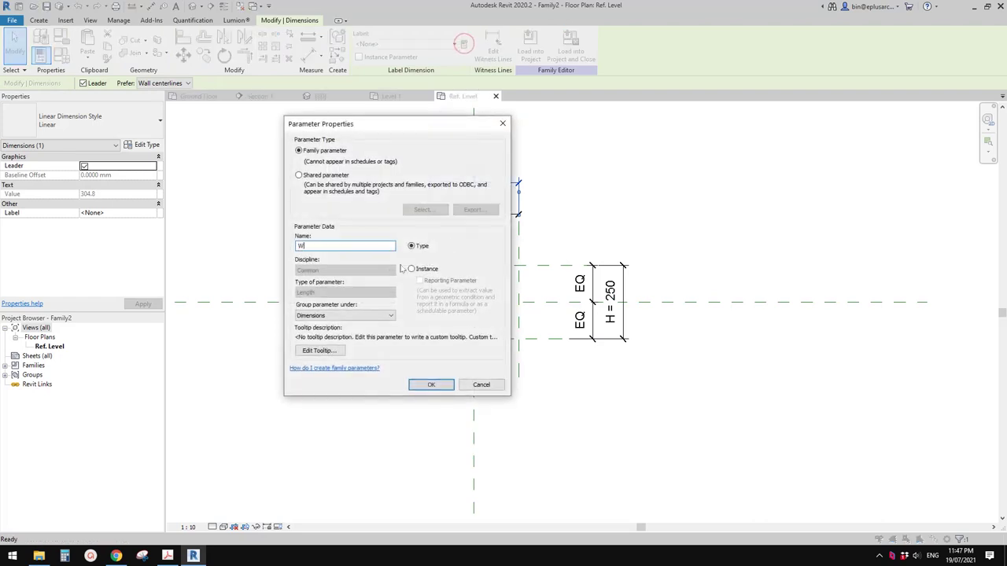
{"action": "left_click", "coordinate": [435, 385]}
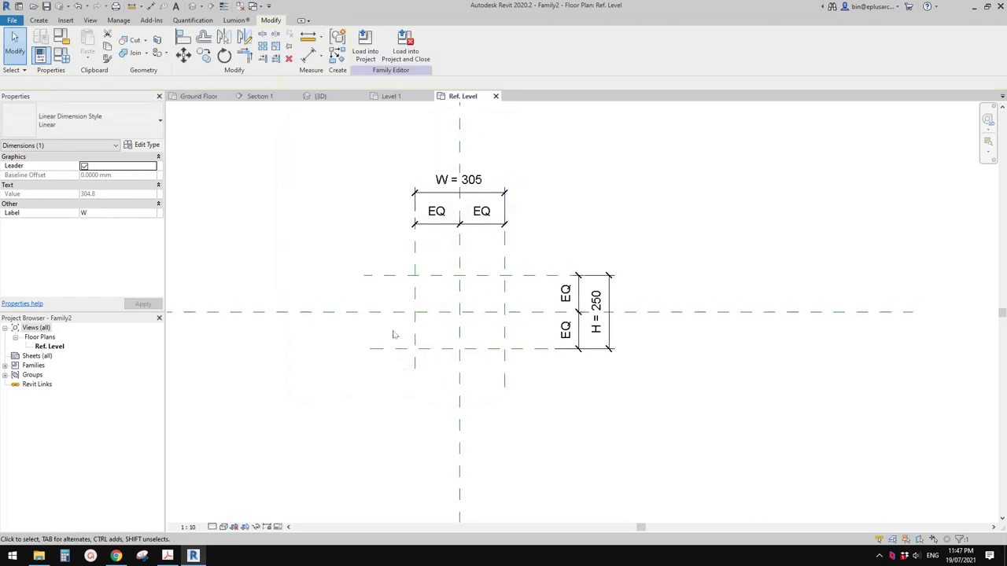
{"action": "left_click", "coordinate": [404, 366]}
Create a new family type named 45x90.
{"action": "left_click", "coordinate": [62, 55]}
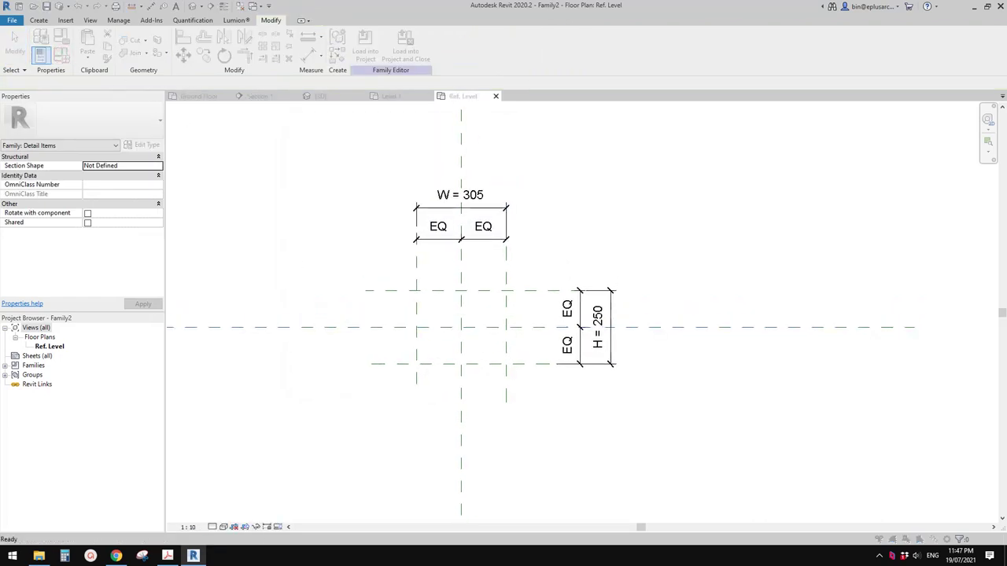
{"action": "left_click_drag", "start_coordinate": [0, 161], "coordinate": [409, 151]}
{"action": "left_click", "coordinate": [467, 166]}
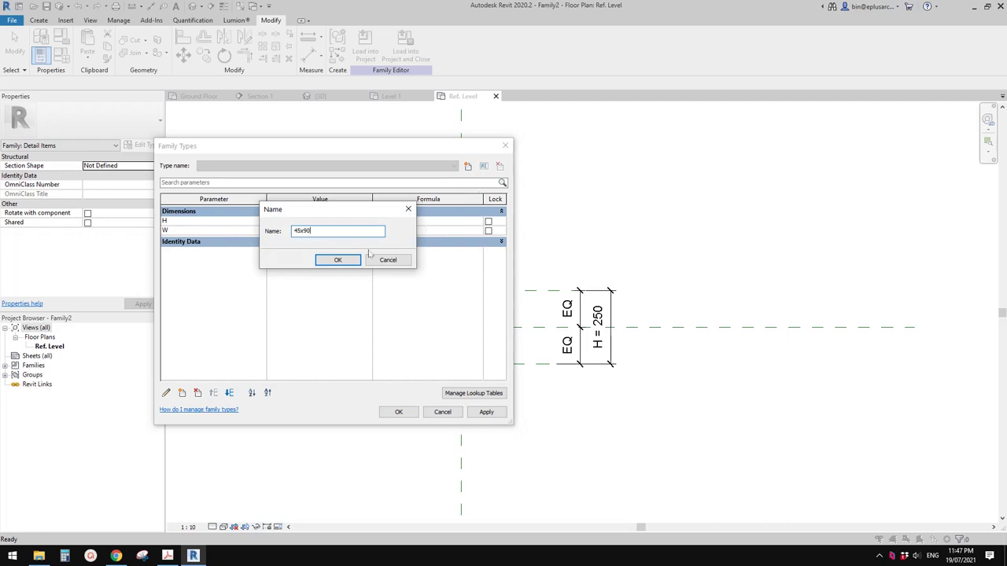
{"action": "left_click", "coordinate": [341, 259]}
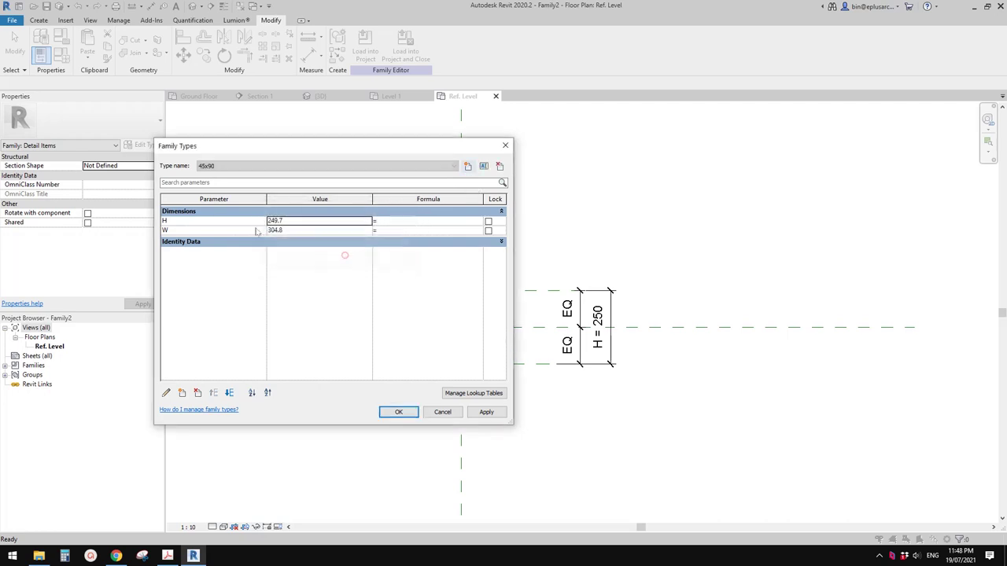
Set H to 45 and W to 90 for the 45x90 family type and apply the values.
{"action": "left_click", "coordinate": [310, 230]}
{"action": "type", "text": "90"}
{"action": "left_click", "coordinate": [352, 314]}
{"action": "left_click", "coordinate": [486, 412]}
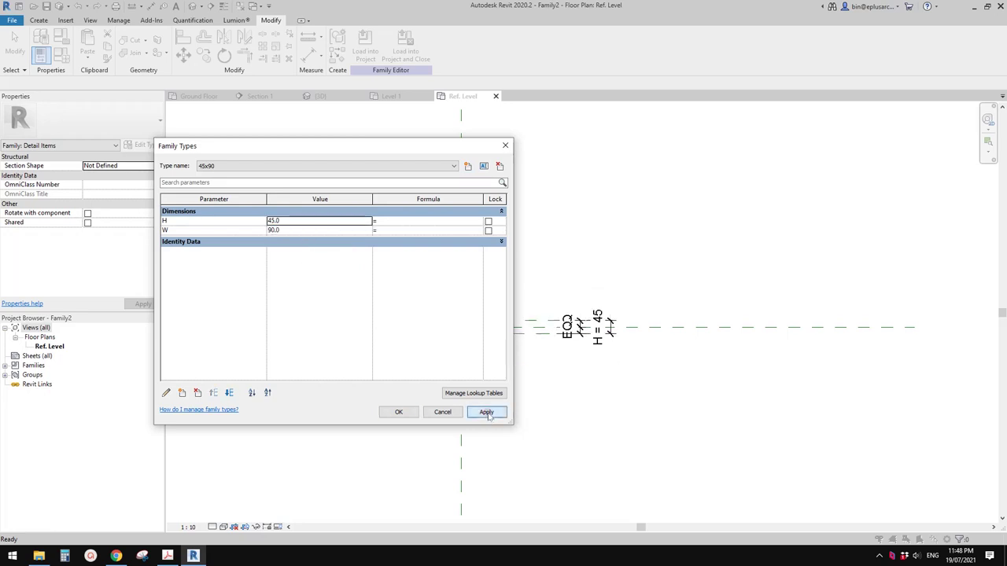
{"action": "left_click", "coordinate": [411, 413]}
Create a rectangular masking region with Medium Lines between the intersections of the outer reference planes.
{"action": "scroll", "coordinate": [399, 412], "scroll_direction": "up", "scroll_amount": 2}
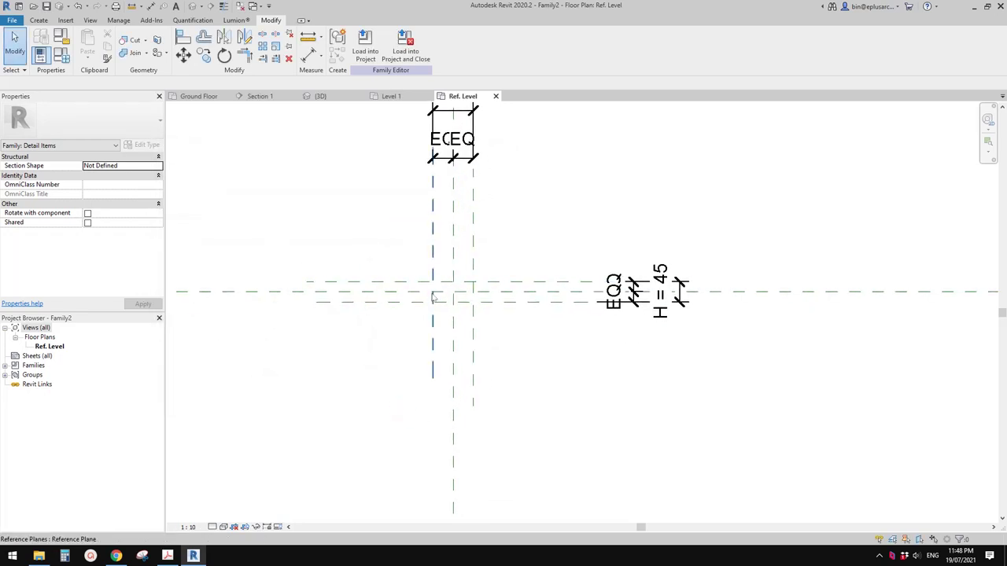
{"action": "scroll", "coordinate": [432, 285], "scroll_direction": "up", "scroll_amount": 2}
{"action": "left_click", "coordinate": [40, 20]}
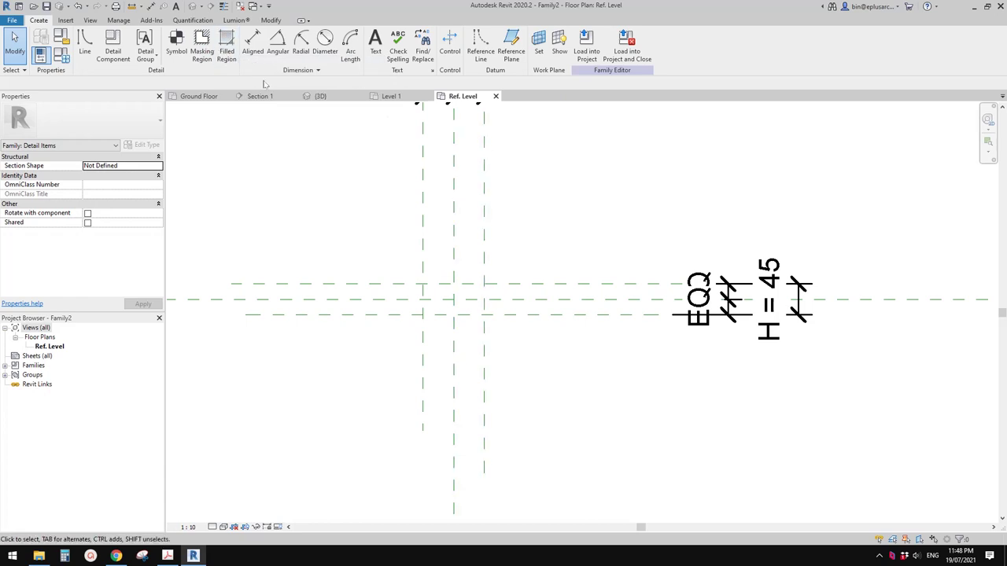
{"action": "left_click", "coordinate": [201, 47]}
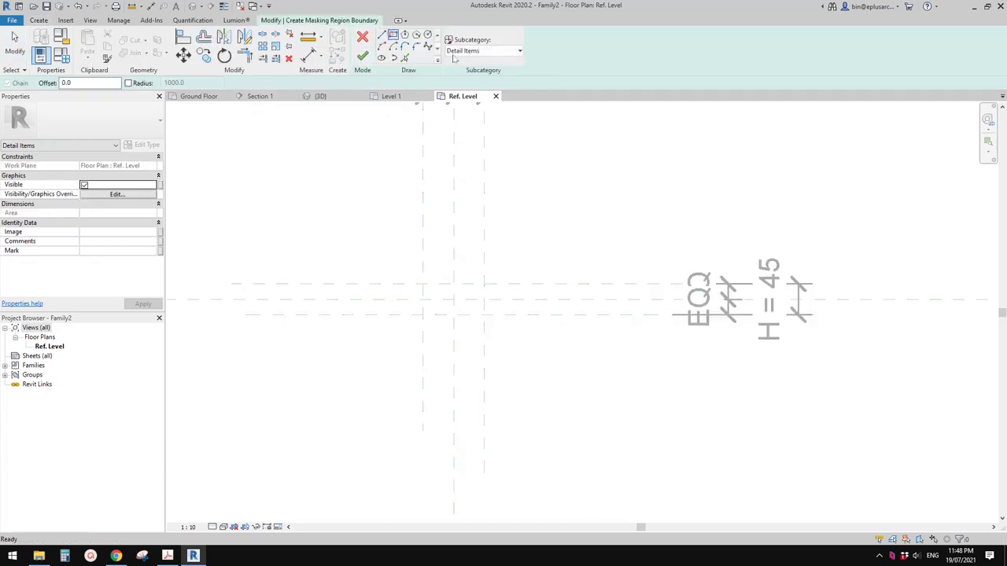
{"action": "left_click", "coordinate": [490, 52]}
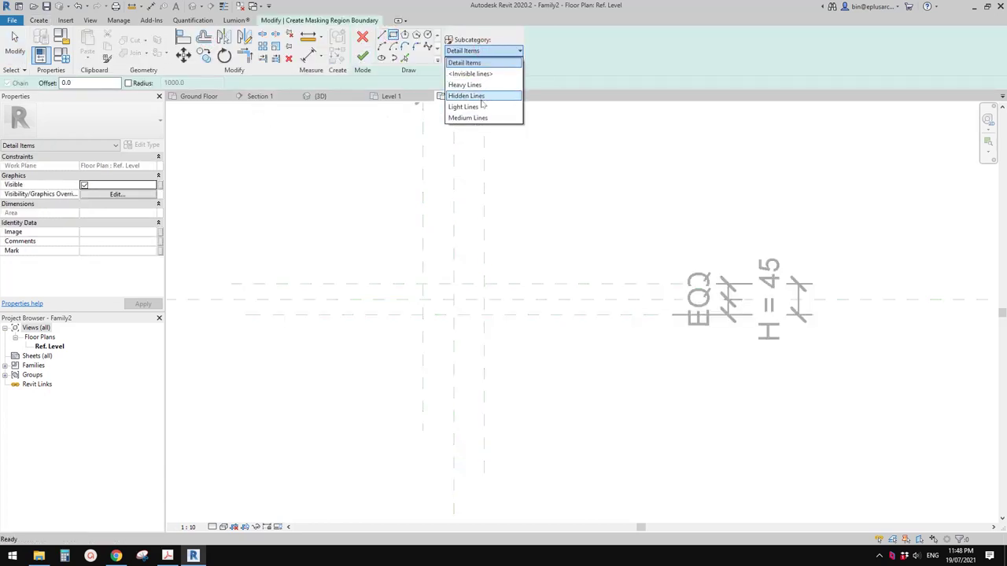
{"action": "left_click", "coordinate": [480, 118]}
{"action": "scroll", "coordinate": [473, 280], "scroll_direction": "up", "scroll_amount": 1}
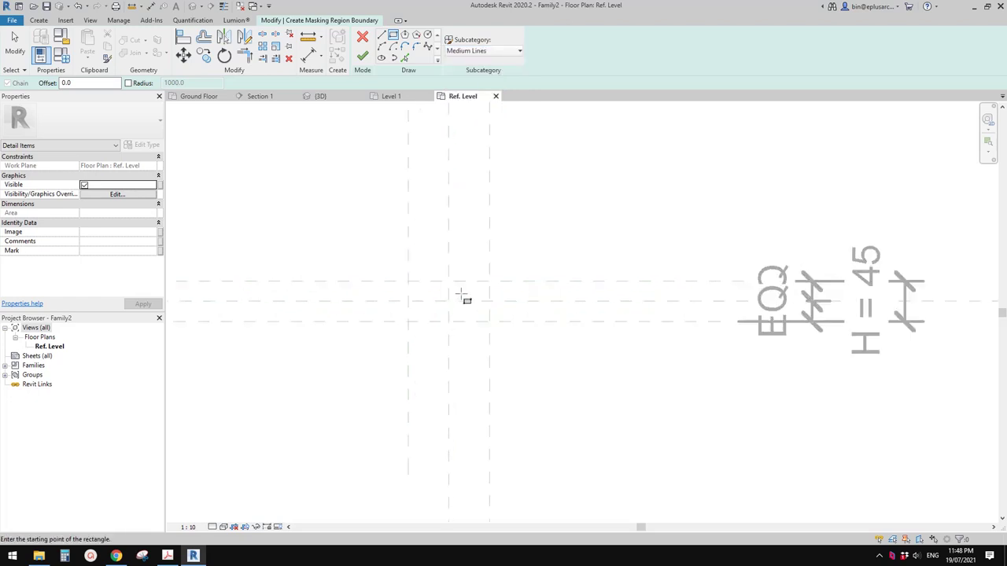
{"action": "left_click", "coordinate": [405, 285]}
{"action": "left_click", "coordinate": [489, 332]}
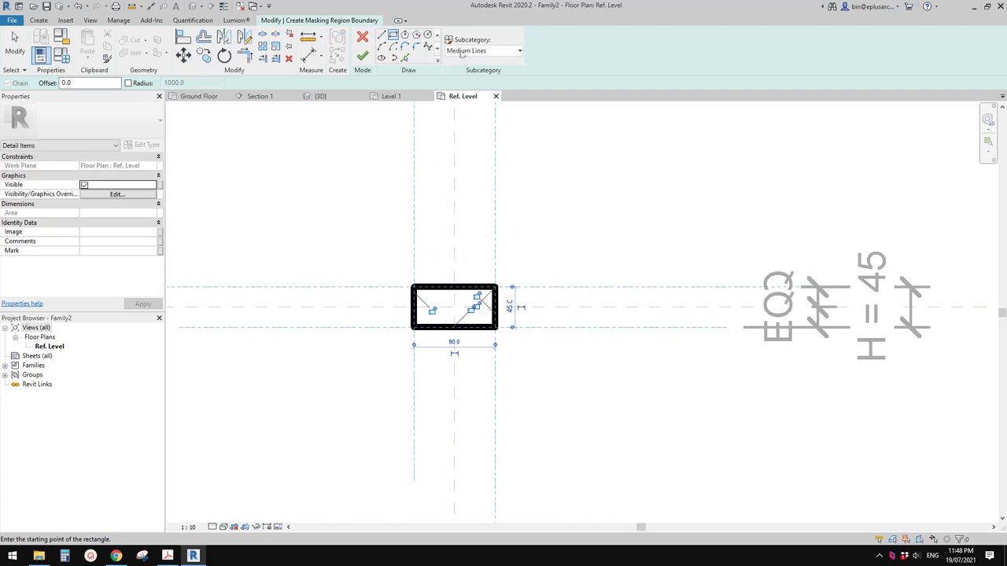
{"action": "key", "text": "Escape"}
{"action": "key", "text": "Escape"}
{"action": "scroll", "coordinate": [449, 270], "scroll_direction": "up", "scroll_amount": 1}
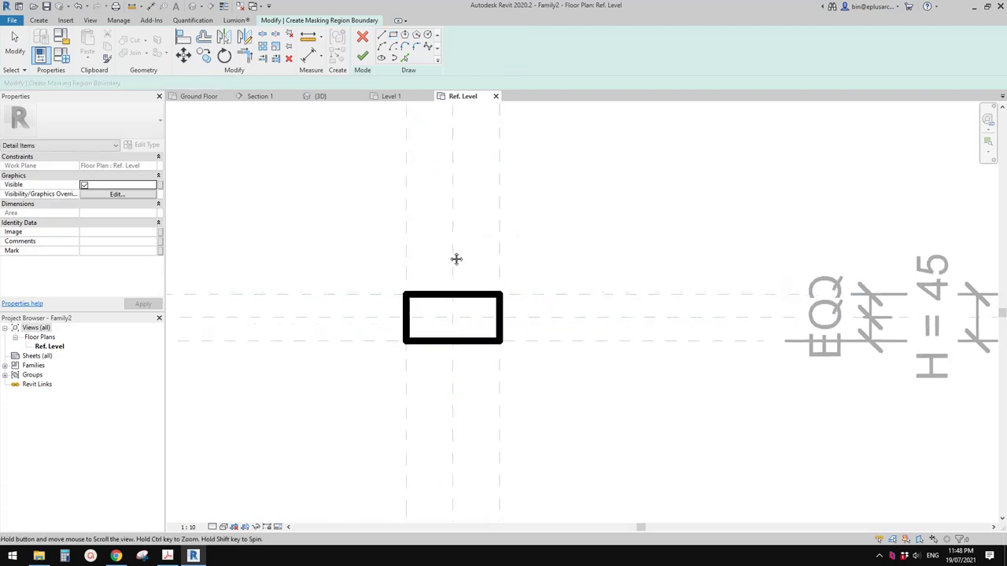
{"action": "left_click", "coordinate": [361, 58]}
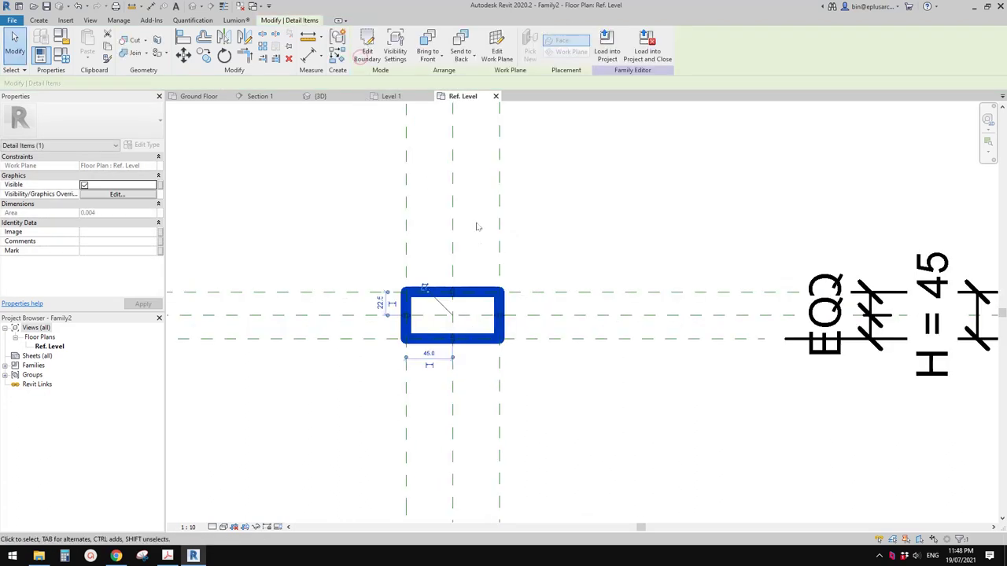
Draw two crossing diagonals between the masking region's corners using the Light Lines subcategory.
{"action": "left_click", "coordinate": [32, 20]}
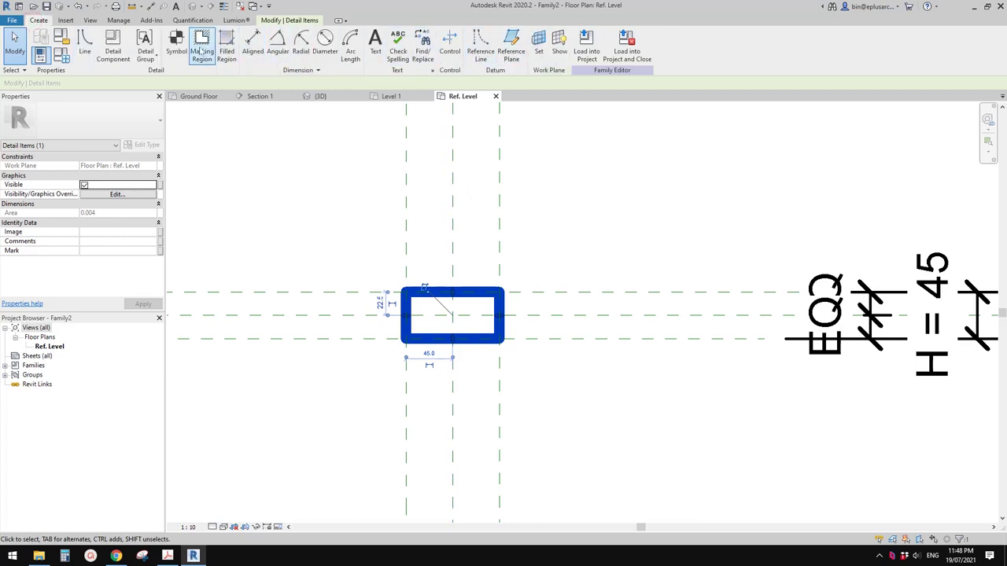
{"action": "left_click", "coordinate": [84, 43]}
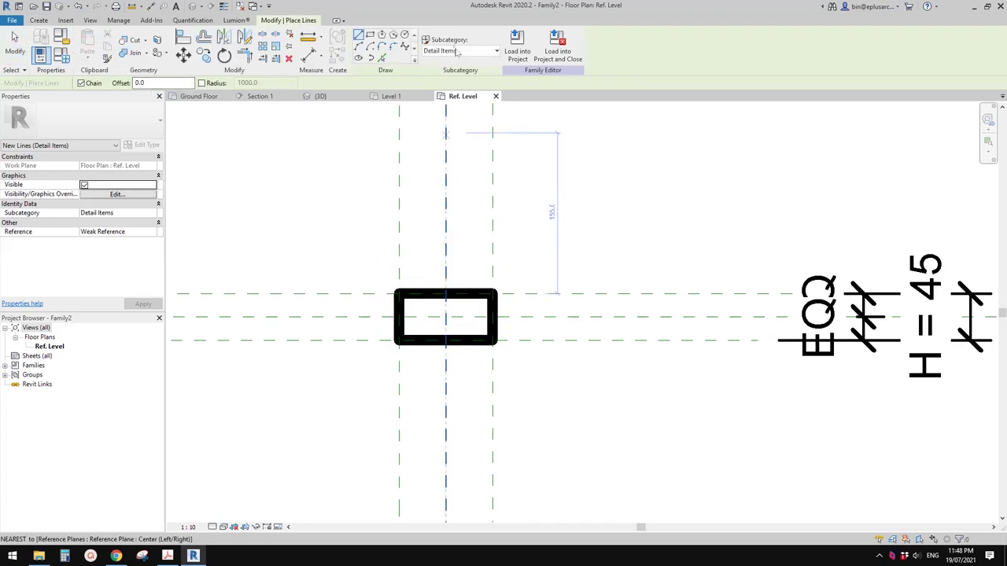
{"action": "left_click", "coordinate": [460, 50]}
{"action": "left_click", "coordinate": [440, 107]}
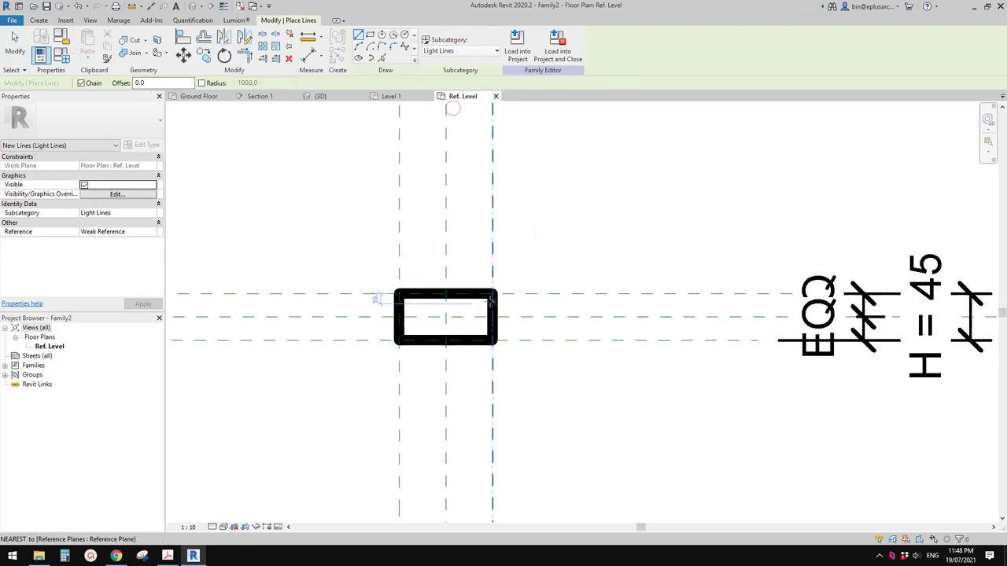
{"action": "left_click", "coordinate": [494, 296]}
{"action": "left_click", "coordinate": [397, 341]}
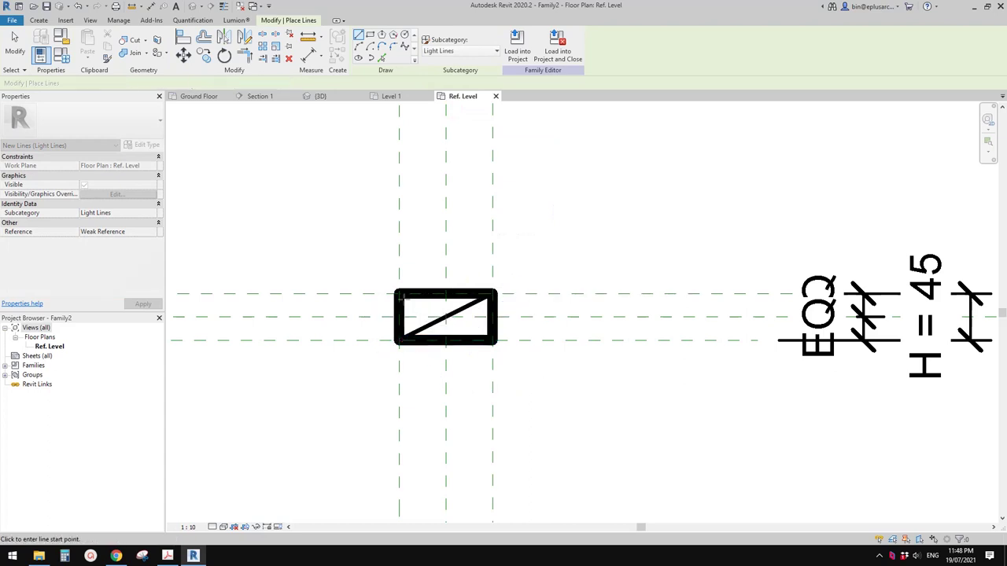
{"action": "left_click", "coordinate": [400, 294]}
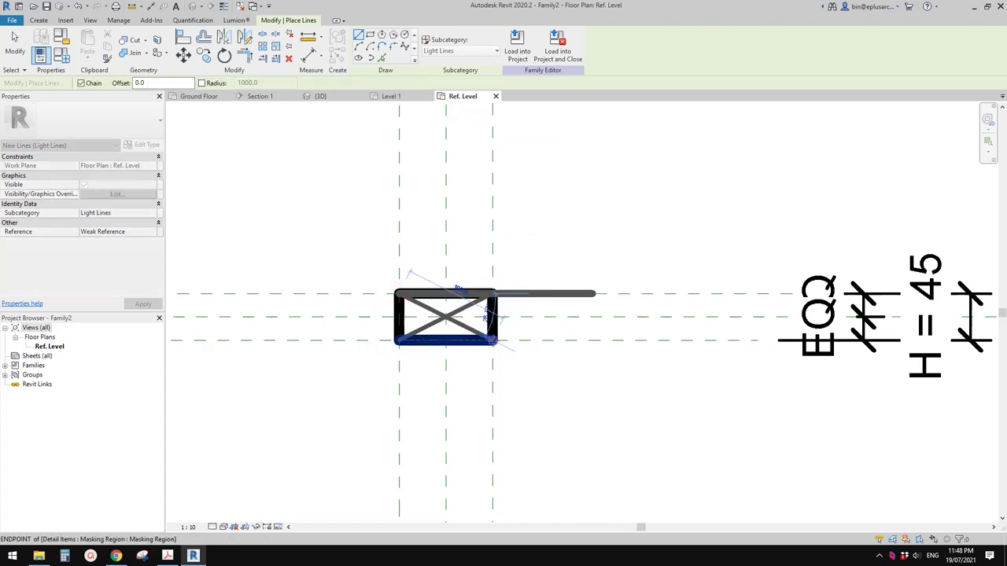
{"action": "left_click", "coordinate": [492, 341]}
{"action": "key", "text": "Escape"}
{"action": "key", "text": "Escape"}
{"action": "scroll", "coordinate": [480, 331], "scroll_direction": "down", "scroll_amount": 4}
{"action": "key", "text": "Escape"}
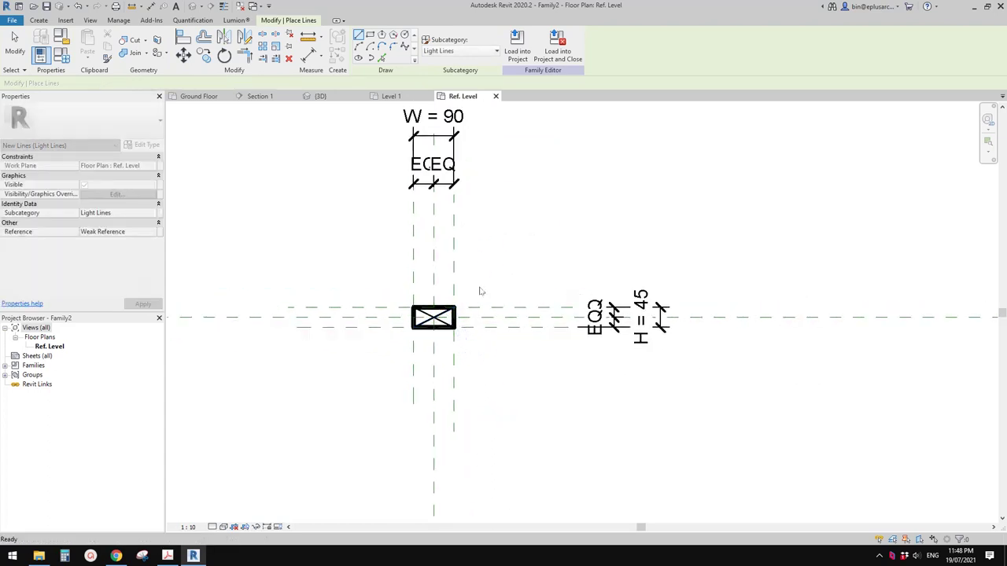
Save the family to the Desktop as Timber Stud Detail.
{"action": "scroll", "coordinate": [480, 283], "scroll_direction": "up", "scroll_amount": 1}
{"action": "scroll", "coordinate": [484, 265], "scroll_direction": "down", "scroll_amount": 2}
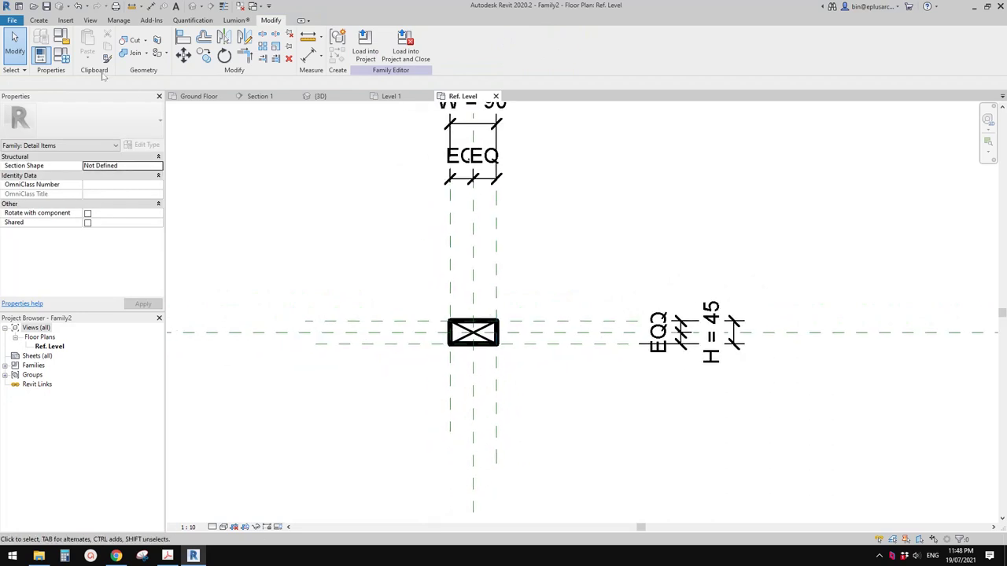
{"action": "left_click", "coordinate": [13, 21]}
{"action": "mouse_move", "coordinate": [31, 139]}
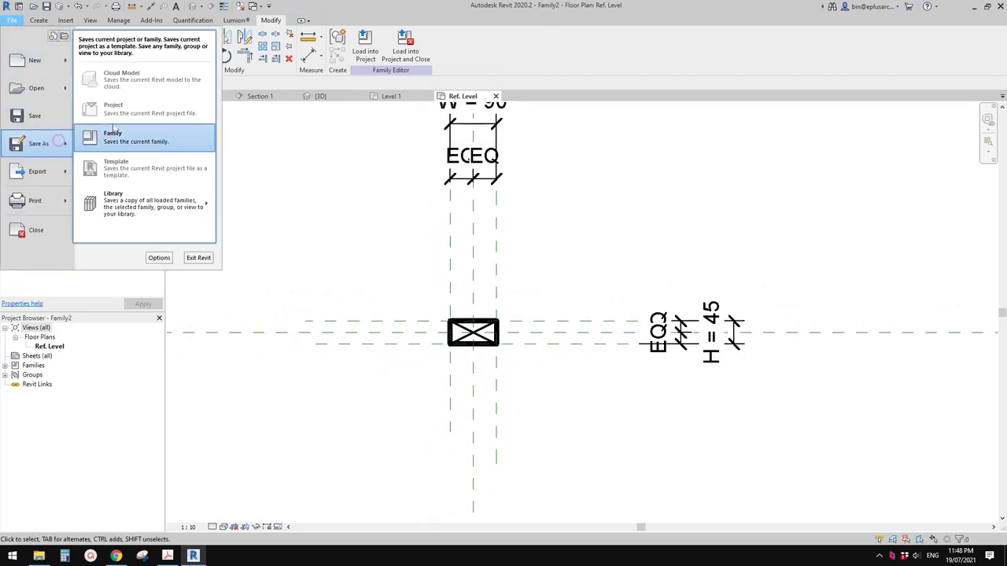
{"action": "left_click", "coordinate": [167, 139]}
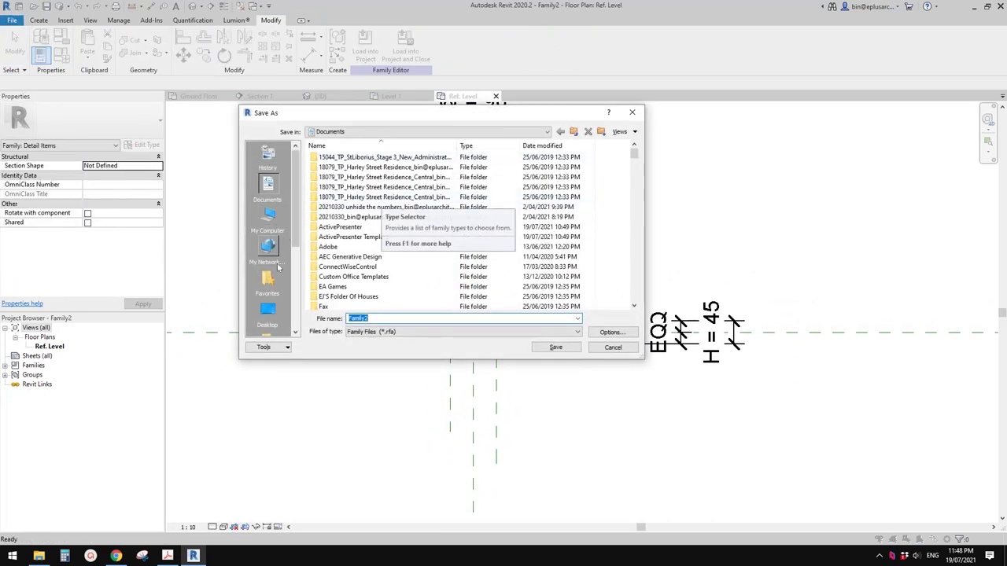
{"action": "left_click", "coordinate": [267, 314]}
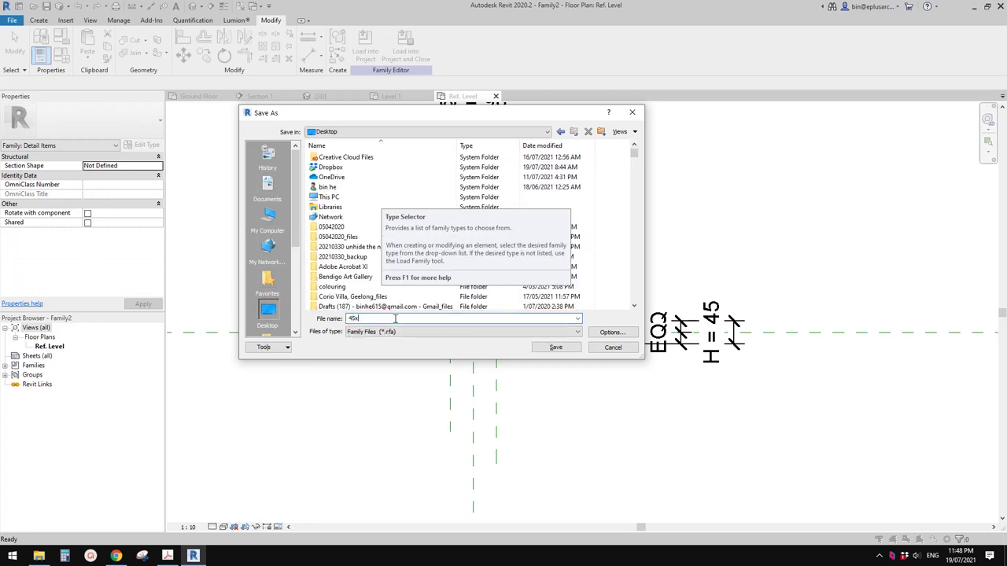
{"action": "key", "text": "BackSpace"}
{"action": "key", "text": "BackSpace"}
{"action": "key", "text": "BackSpace"}
{"action": "type", "text": "t"}
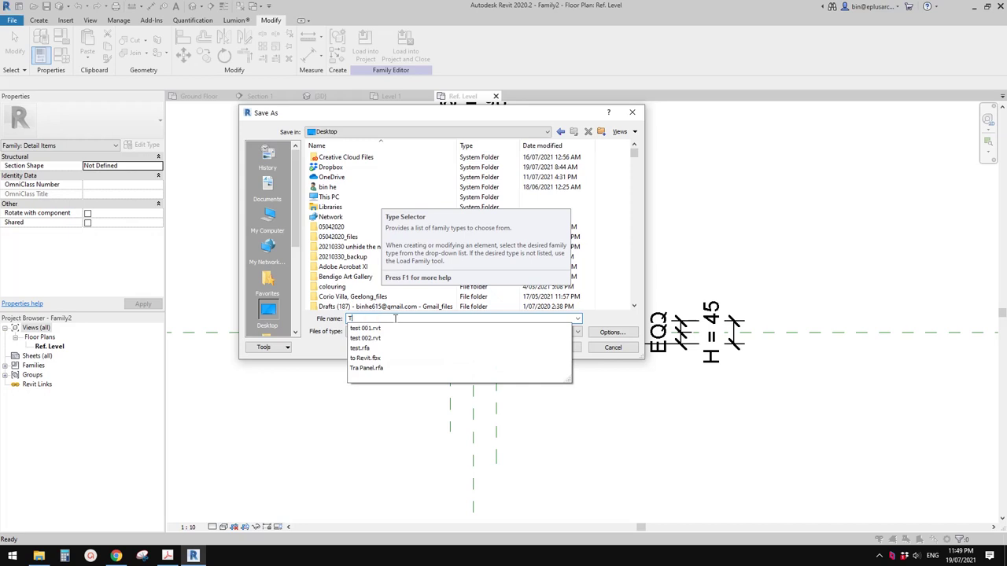
{"action": "key", "text": "BackSpace"}
{"action": "type", "text": "Timber Stud Detail"}
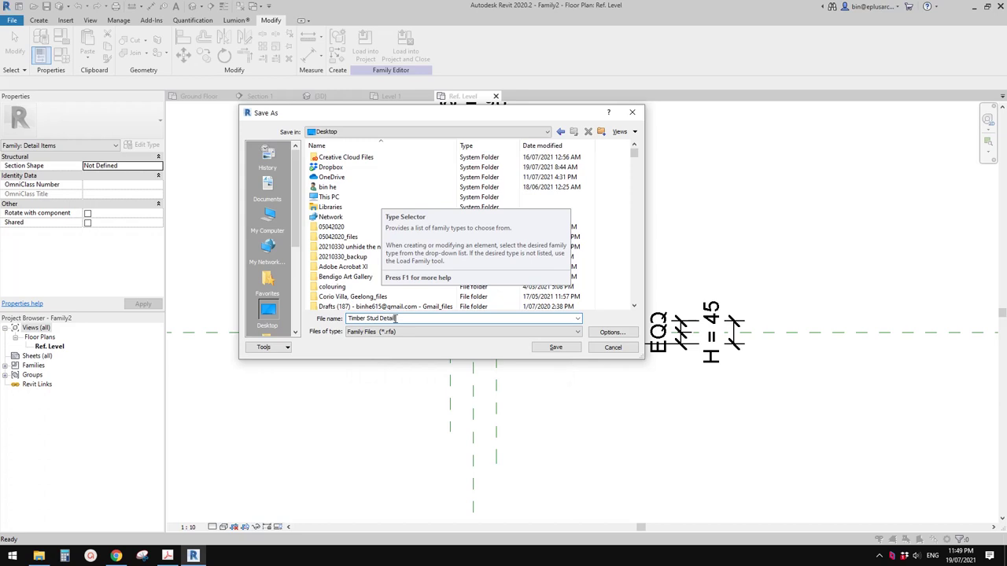
{"action": "left_click", "coordinate": [563, 347]}
Load the timber stud family into Project2 and leave the component placement without placing an instance on the floor plan.
{"action": "left_click", "coordinate": [365, 47]}
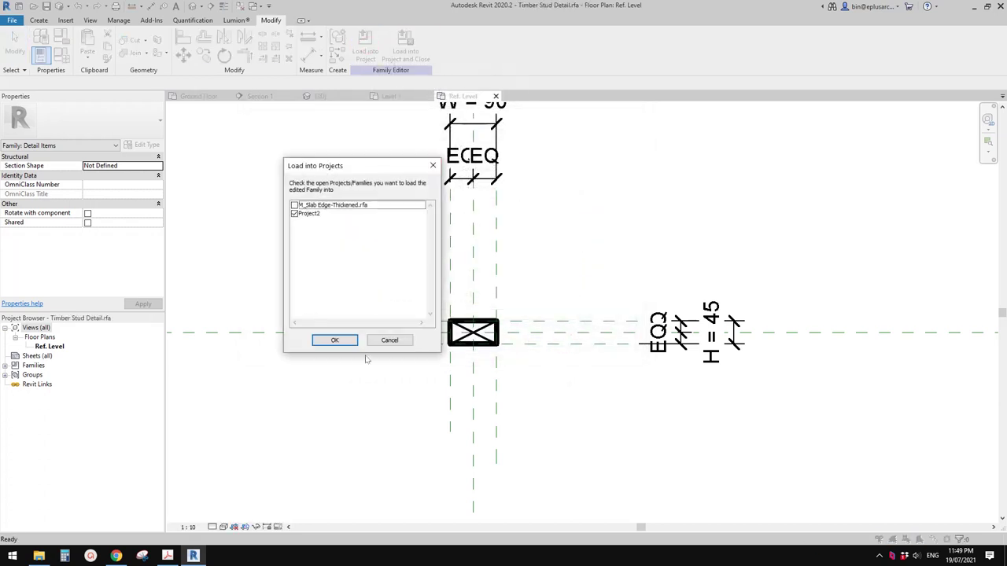
{"action": "left_click", "coordinate": [348, 342]}
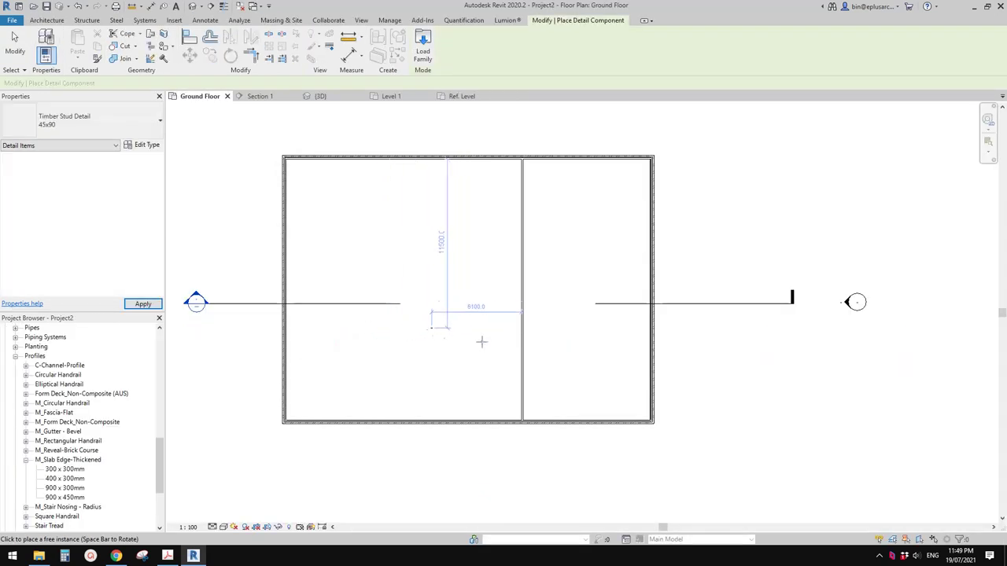
{"action": "middle_click_drag", "start_coordinate": [469, 319], "coordinate": [412, 310]}
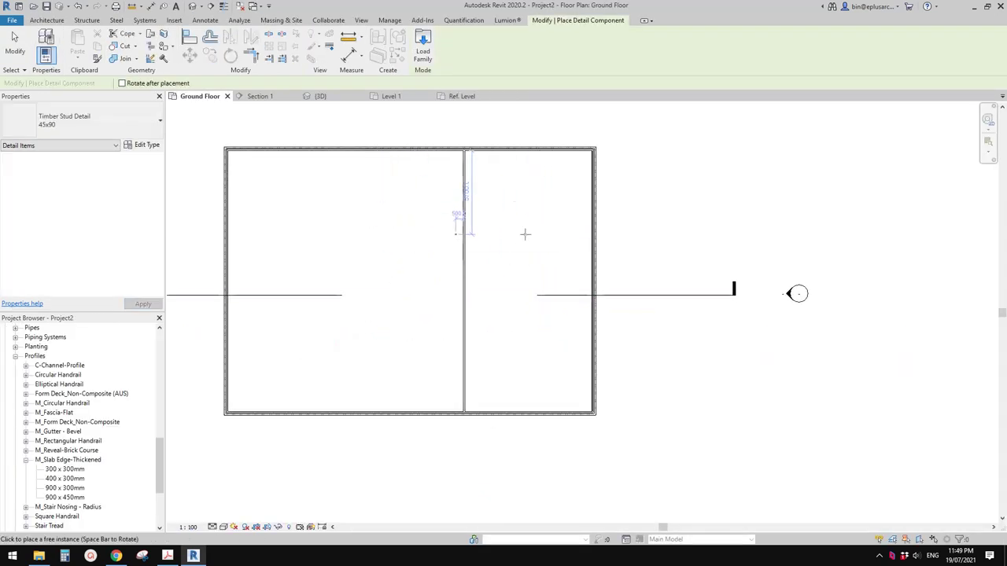
{"action": "key", "text": "Escape"}
{"action": "key", "text": "Escape"}
Place one Timber Stud Detail 45x90 component in Section 1, above the slab and about 280 mm inward of the dashed flashing line.
{"action": "left_click", "coordinate": [260, 96]}
{"action": "middle_click_drag", "start_coordinate": [466, 246], "coordinate": [431, 279]}
{"action": "scroll", "coordinate": [431, 279], "scroll_direction": "up", "scroll_amount": 3}
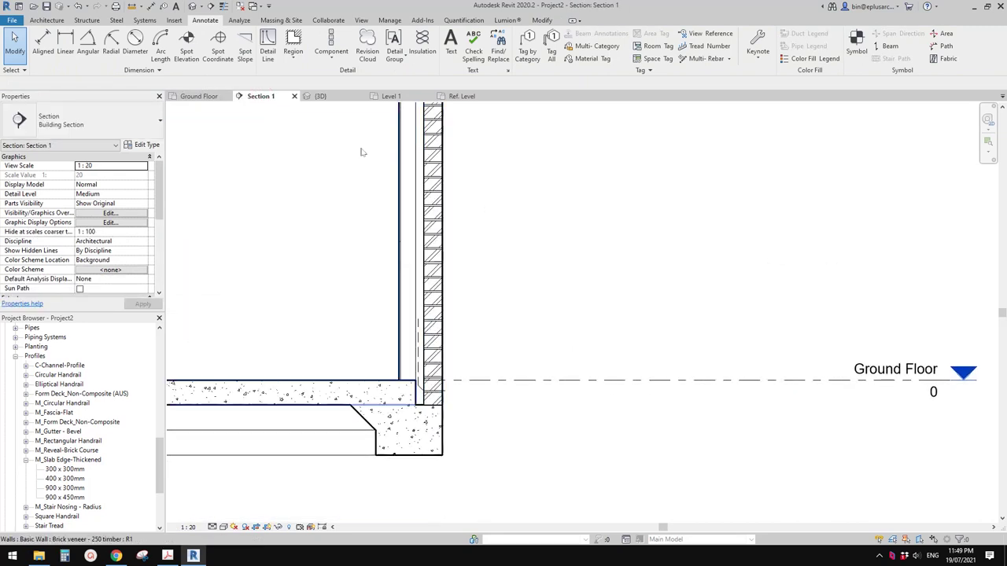
{"action": "left_click", "coordinate": [332, 60]}
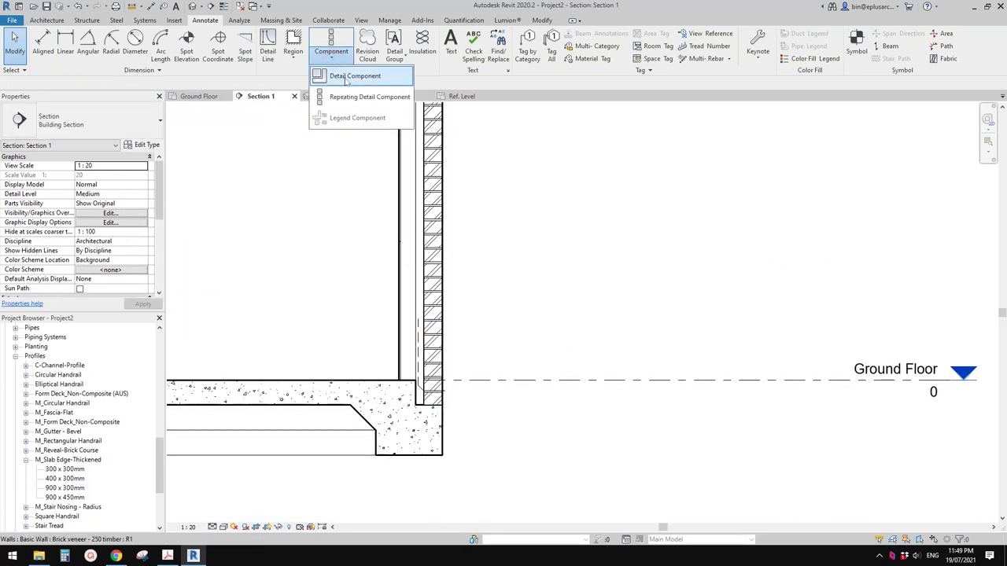
{"action": "left_click", "coordinate": [355, 75]}
{"action": "scroll", "coordinate": [425, 356], "scroll_direction": "up", "scroll_amount": 2}
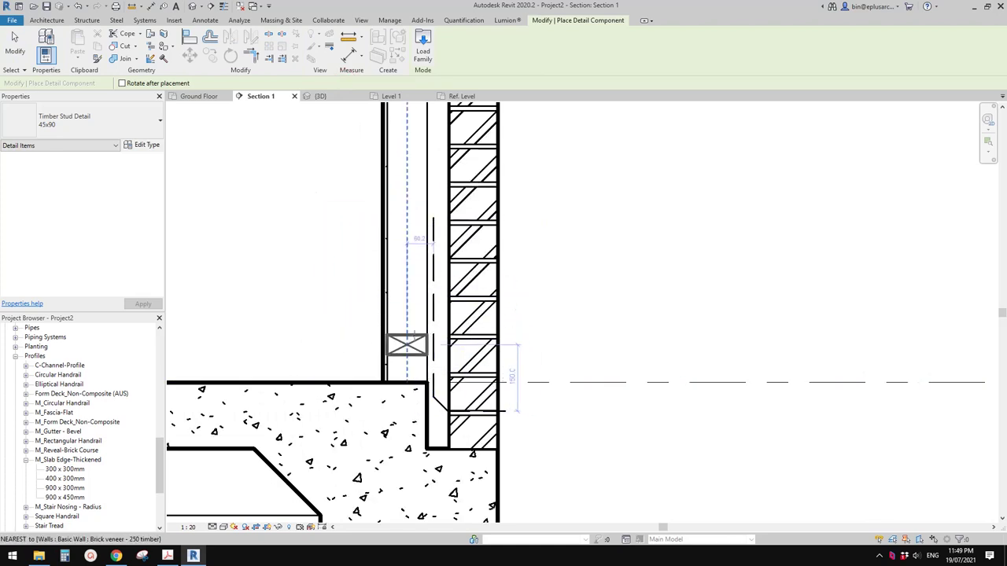
{"action": "mouse_move", "coordinate": [345, 361]}
{"action": "middle_mouse_down"}
{"action": "mouse_move", "coordinate": [380, 353]}
{"action": "mouse_move", "coordinate": [422, 314]}
{"action": "middle_mouse_up"}
{"action": "left_click", "coordinate": [344, 330]}
{"action": "key", "text": "Escape"}
{"action": "key", "text": "Escape"}
{"action": "left_click", "coordinate": [357, 330]}
{"action": "scroll", "coordinate": [384, 260], "scroll_direction": "down", "scroll_amount": 1}
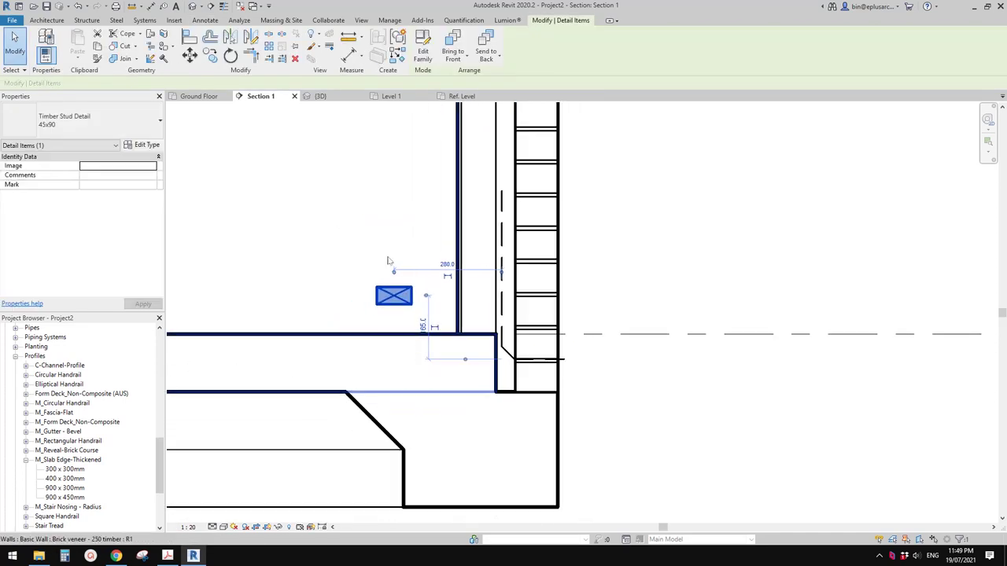
{"action": "scroll", "coordinate": [383, 271], "scroll_direction": "up", "scroll_amount": 2}
{"action": "key", "text": "Escape"}
{"action": "left_click", "coordinate": [408, 299]}
{"action": "middle_click_drag", "start_coordinate": [411, 273], "coordinate": [411, 278]}
{"action": "key", "text": "Escape"}
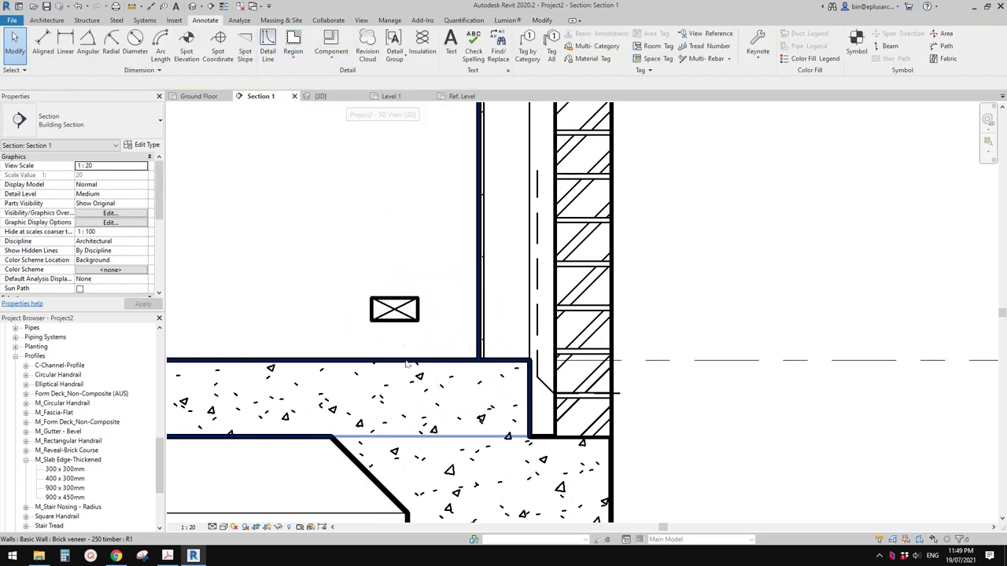
Start a repeating detail component and duplicate its Brick type as a new type named Stud.
{"action": "left_click", "coordinate": [331, 53]}
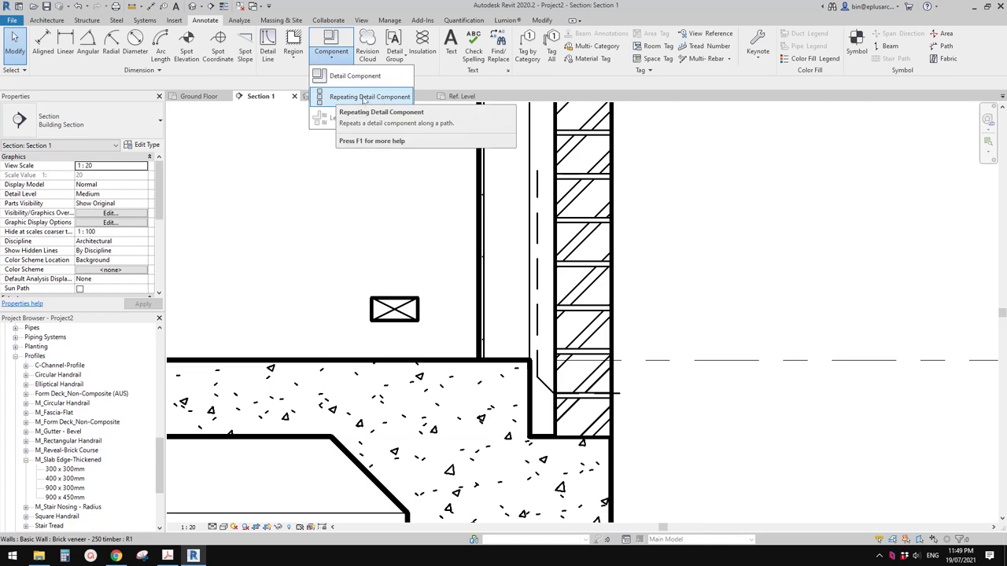
{"action": "left_click", "coordinate": [364, 98]}
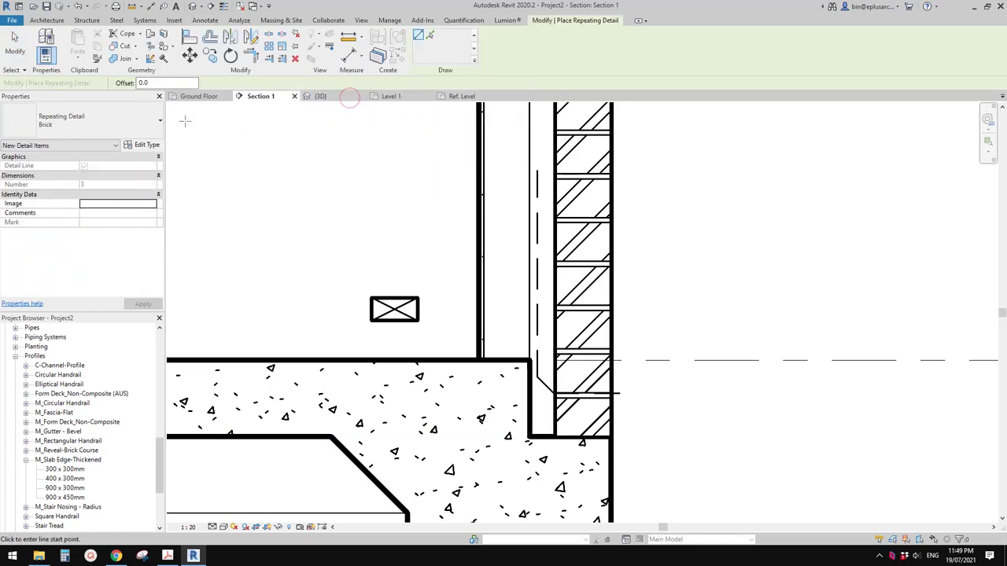
{"action": "left_click", "coordinate": [145, 145]}
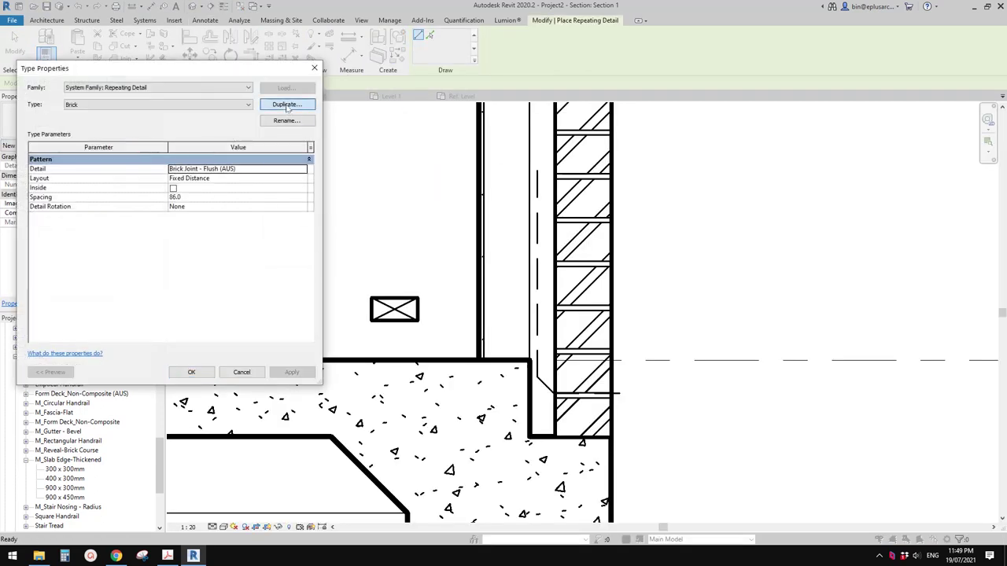
{"action": "left_click", "coordinate": [287, 106]}
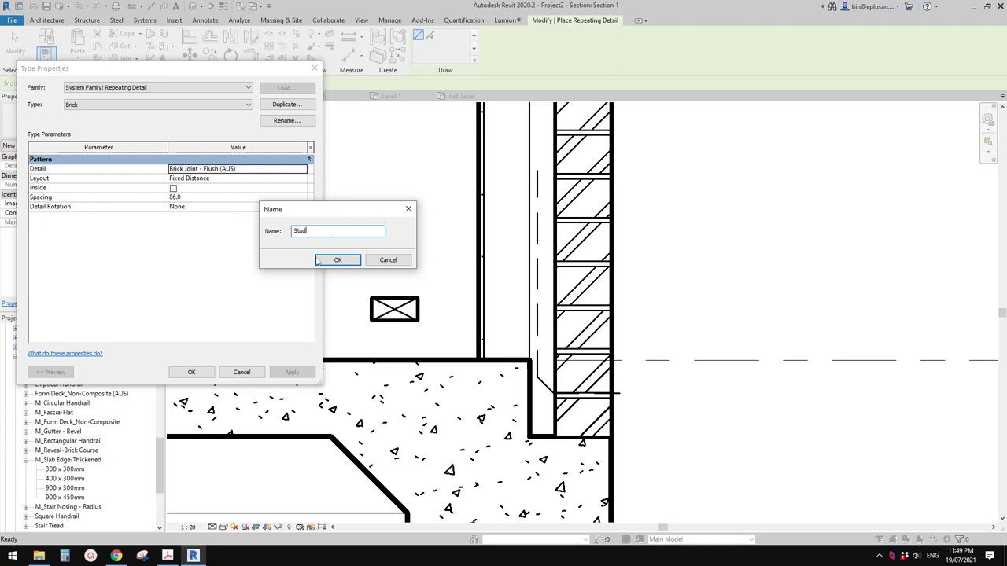
{"action": "left_click", "coordinate": [337, 259]}
Set the Stud type to repeat Timber Stud Detail : 45x90 with Maximum Spacing layout, Inside enabled and 1000 mm spacing.
{"action": "left_click", "coordinate": [250, 168]}
{"action": "left_click", "coordinate": [250, 169]}
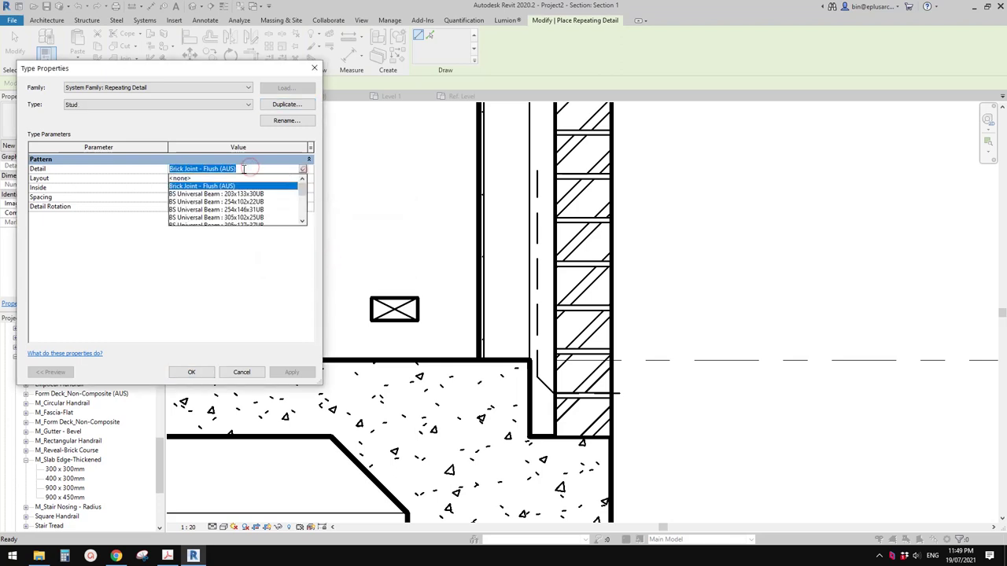
{"action": "left_click_drag", "start_coordinate": [302, 189], "coordinate": [303, 214]}
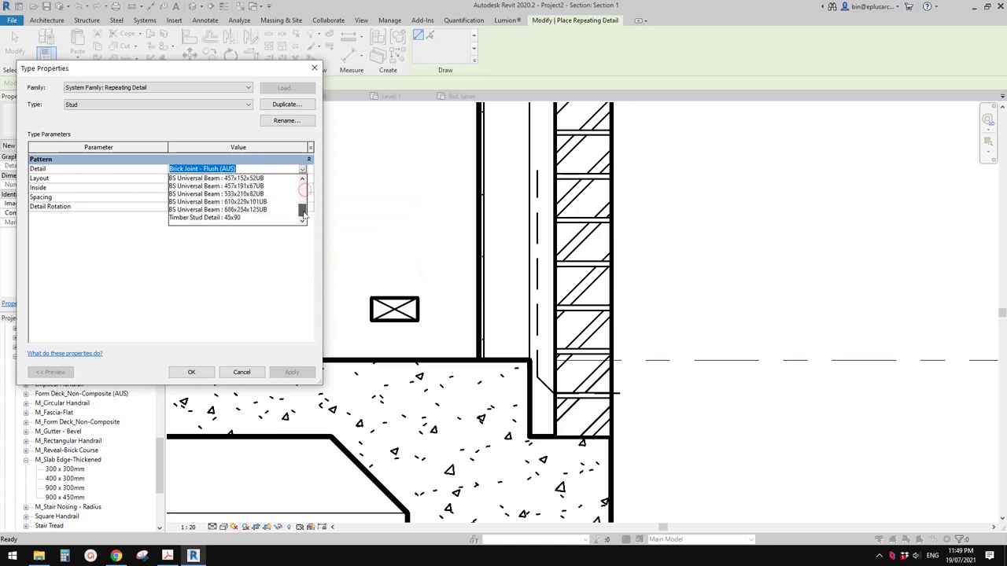
{"action": "left_click", "coordinate": [235, 218]}
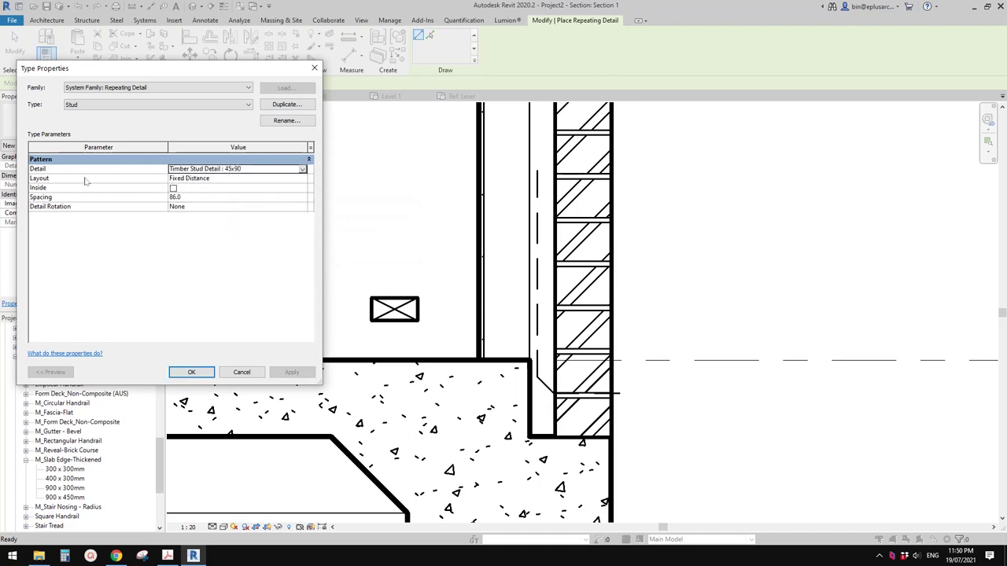
{"action": "left_click", "coordinate": [302, 180]}
{"action": "left_click", "coordinate": [302, 181]}
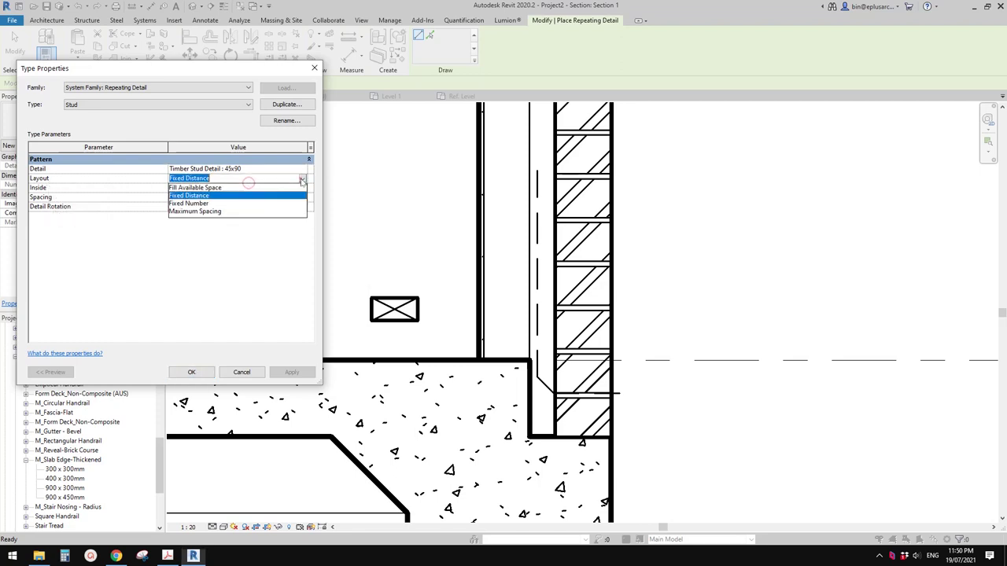
{"action": "left_click", "coordinate": [195, 211]}
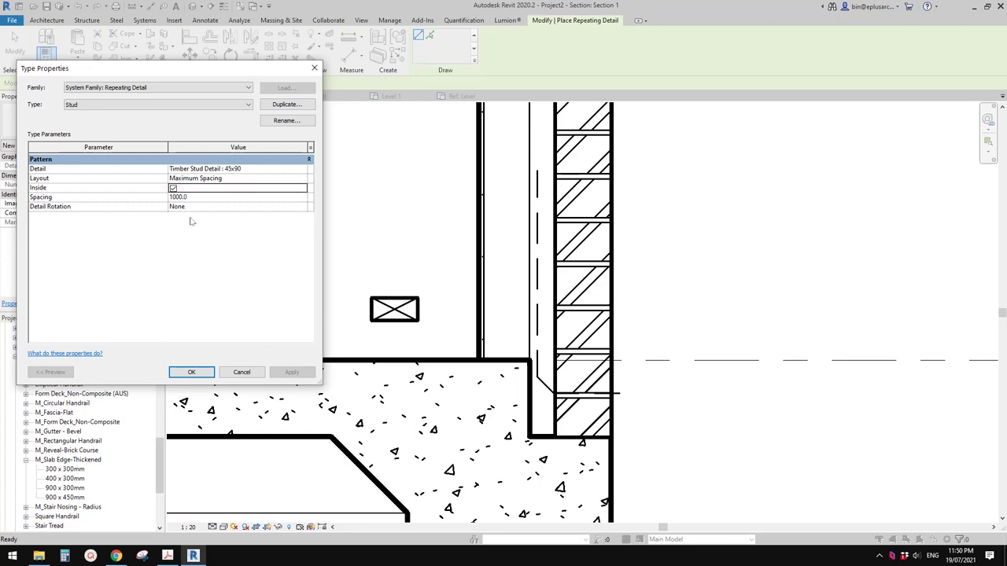
{"action": "left_click", "coordinate": [199, 375]}
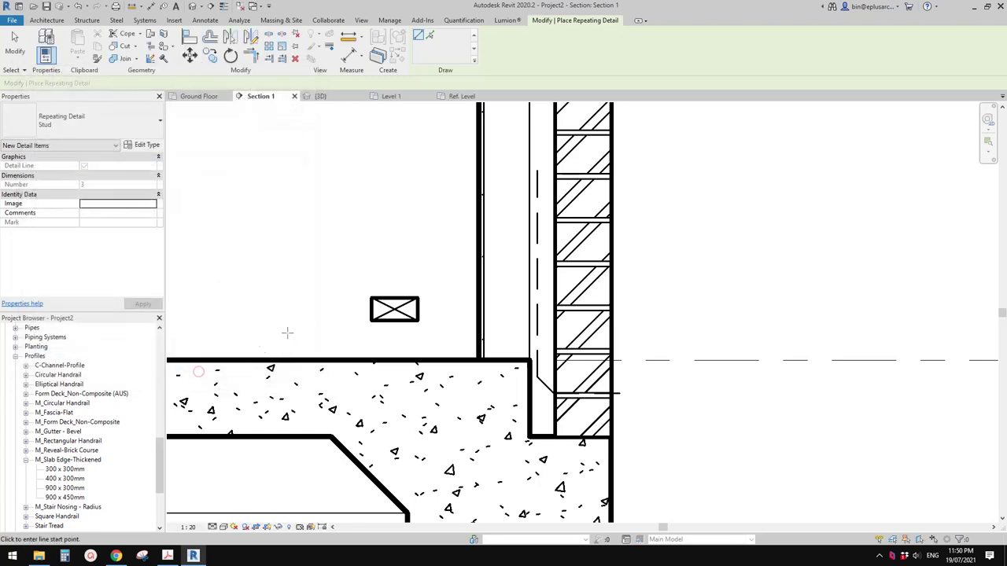
Draw a vertical trial run of the Stud repeating detail about 330 mm long, inward of the single stud component above the slab.
{"action": "left_click", "coordinate": [279, 316]}
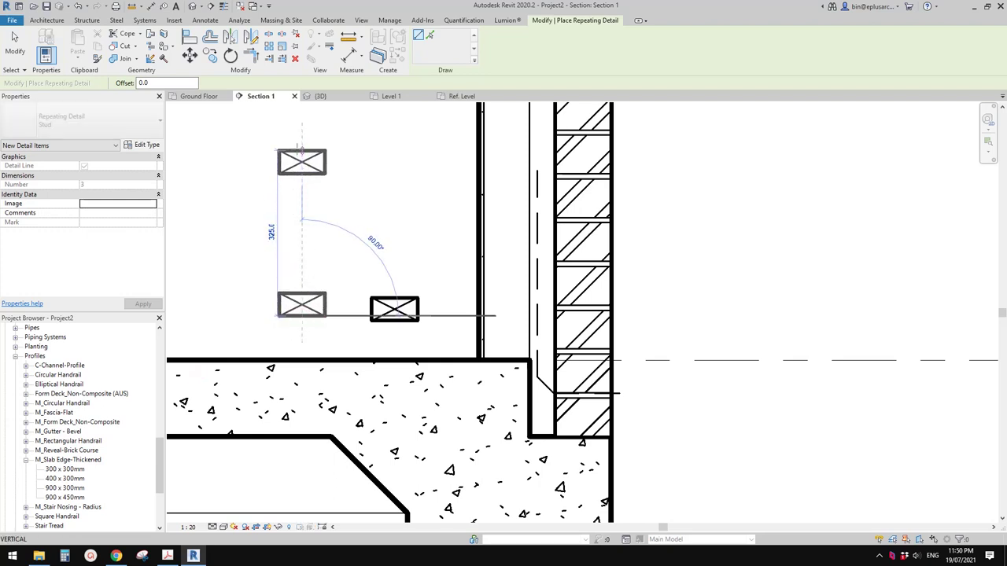
{"action": "left_click", "coordinate": [302, 148]}
{"action": "scroll", "coordinate": [316, 165], "scroll_direction": "down", "scroll_amount": 1}
{"action": "middle_click_drag", "start_coordinate": [317, 165], "coordinate": [331, 221]}
{"action": "key", "text": "Escape"}
{"action": "key", "text": "Escape"}
Create a similar Stud repeating detail from the slab top up to Level 1, 4000 mm long, within the brick veneer wall's timber layer.
{"action": "left_click", "coordinate": [331, 221]}
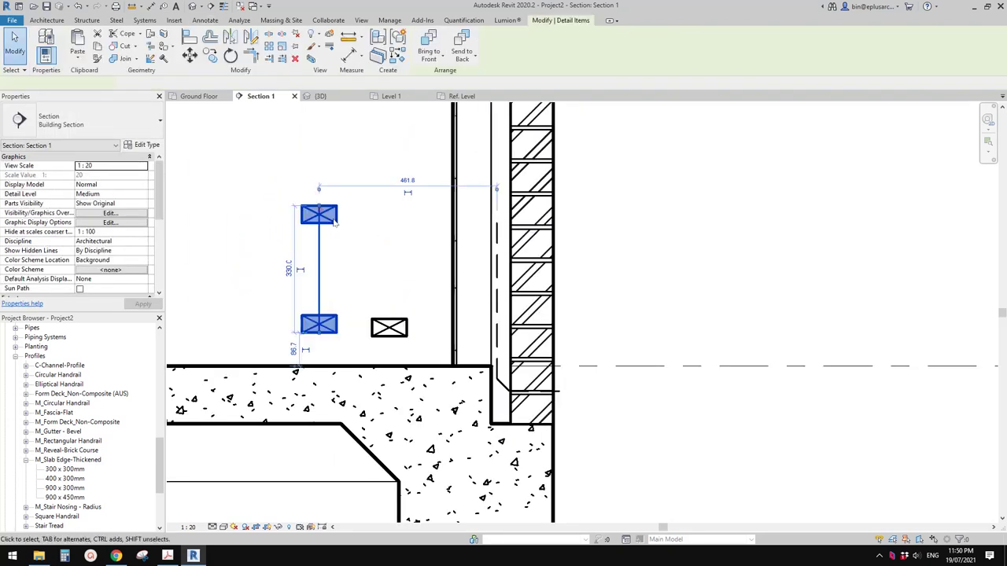
{"action": "key", "text": "c"}
{"action": "key", "text": "s"}
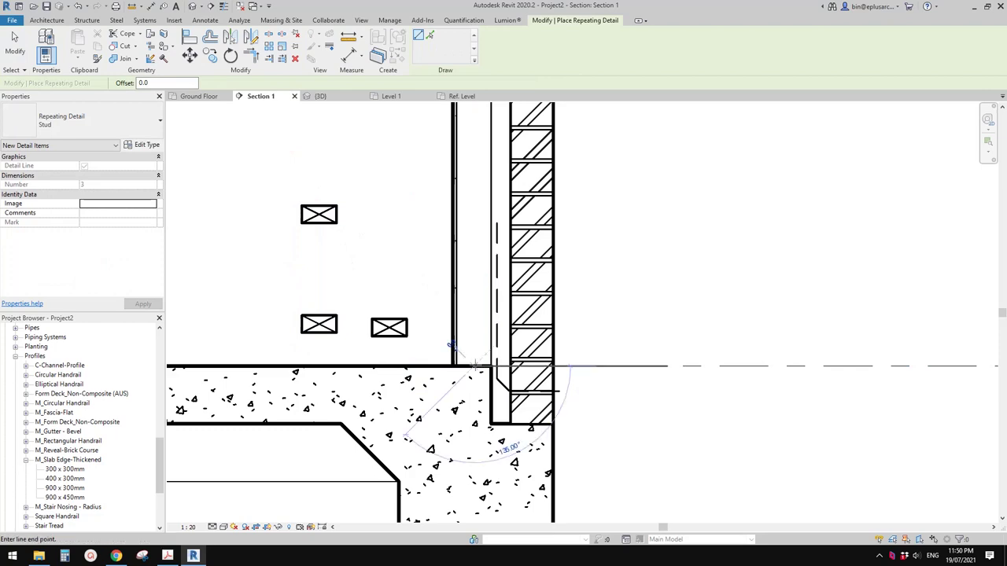
{"action": "left_click", "coordinate": [475, 365]}
{"action": "scroll", "coordinate": [470, 318], "scroll_direction": "down", "scroll_amount": 3}
{"action": "middle_click_drag", "start_coordinate": [483, 256], "coordinate": [448, 473]}
{"action": "scroll", "coordinate": [433, 252], "scroll_direction": "down", "scroll_amount": 2}
{"action": "middle_click_drag", "start_coordinate": [442, 216], "coordinate": [431, 314]}
{"action": "scroll", "coordinate": [409, 195], "scroll_direction": "up", "scroll_amount": 3}
{"action": "left_click", "coordinate": [427, 174]}
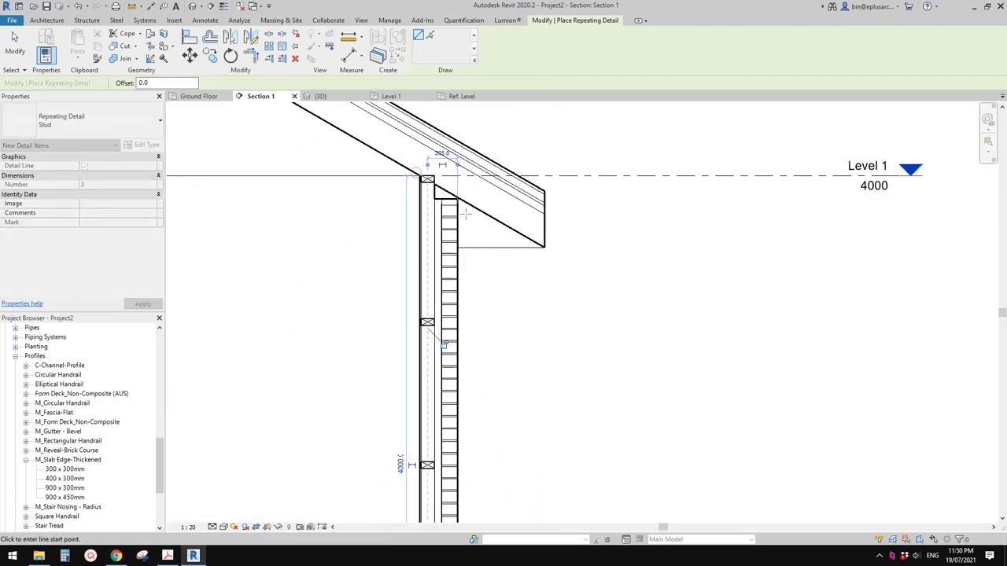
{"action": "key", "text": "Escape"}
{"action": "key", "text": "Escape"}
Delete the trial stud repeat and the single stud component standing inside the room above the slab.
{"action": "scroll", "coordinate": [449, 225], "scroll_direction": "down", "scroll_amount": 3}
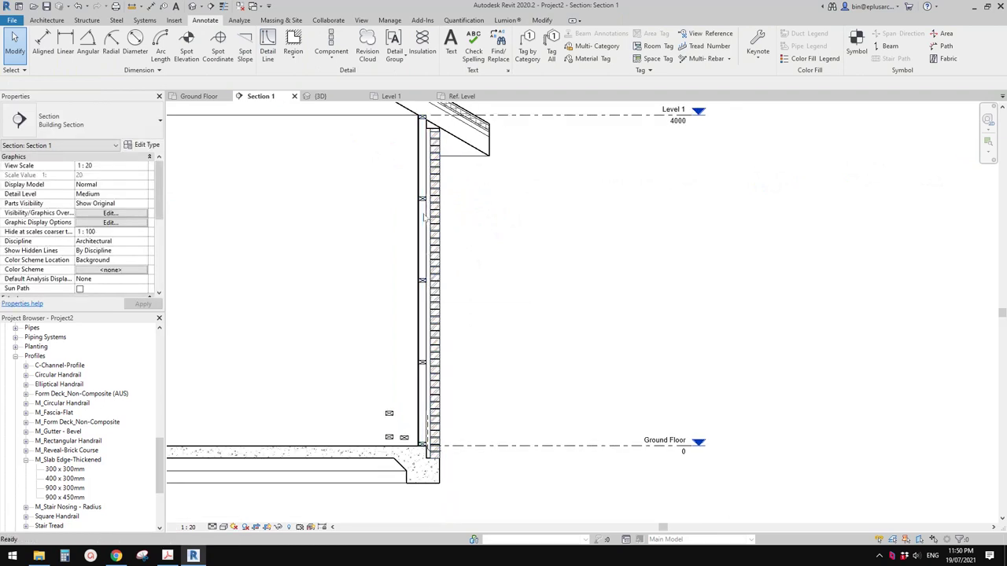
{"action": "left_click", "coordinate": [425, 218]}
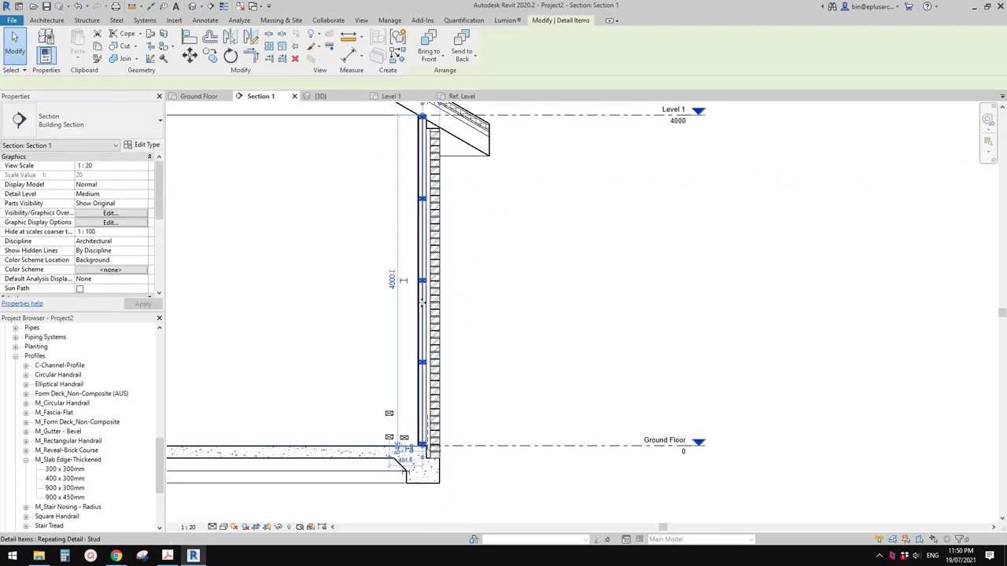
{"action": "middle_click_drag", "start_coordinate": [425, 284], "coordinate": [432, 253]}
{"action": "key", "text": "Escape"}
{"action": "left_click", "coordinate": [394, 384]}
{"action": "key", "text": "Delete"}
{"action": "left_click", "coordinate": [411, 409]}
{"action": "key", "text": "Delete"}
{"action": "mouse_move", "coordinate": [467, 400]}
{"action": "middle_mouse_down"}
{"action": "mouse_move", "coordinate": [414, 382]}
{"action": "mouse_move", "coordinate": [375, 266]}
{"action": "middle_mouse_up"}
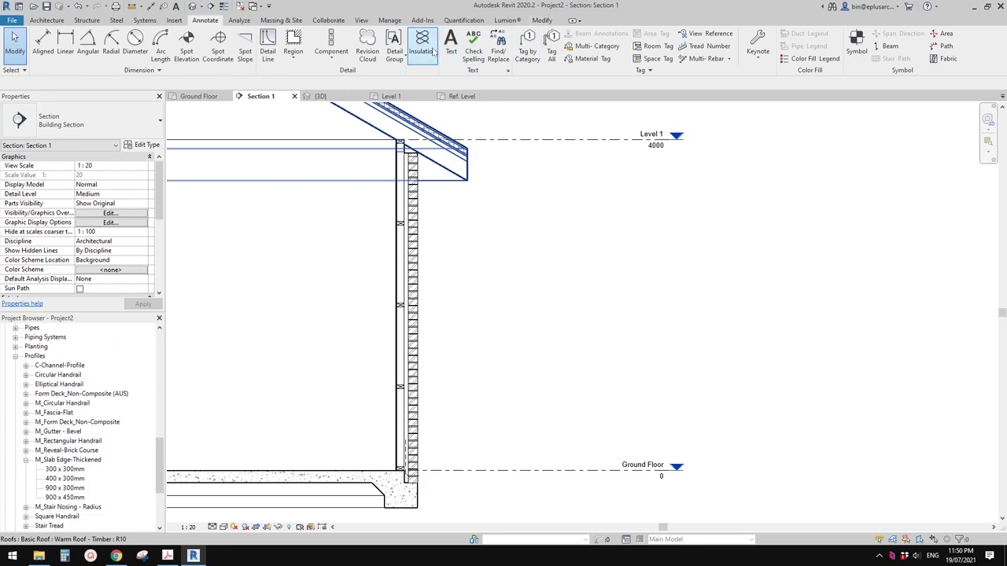
Add 80 mm wide batt insulation along the exterior wall's 4000 mm stud line and send it behind the studs.
{"action": "left_click", "coordinate": [423, 47]}
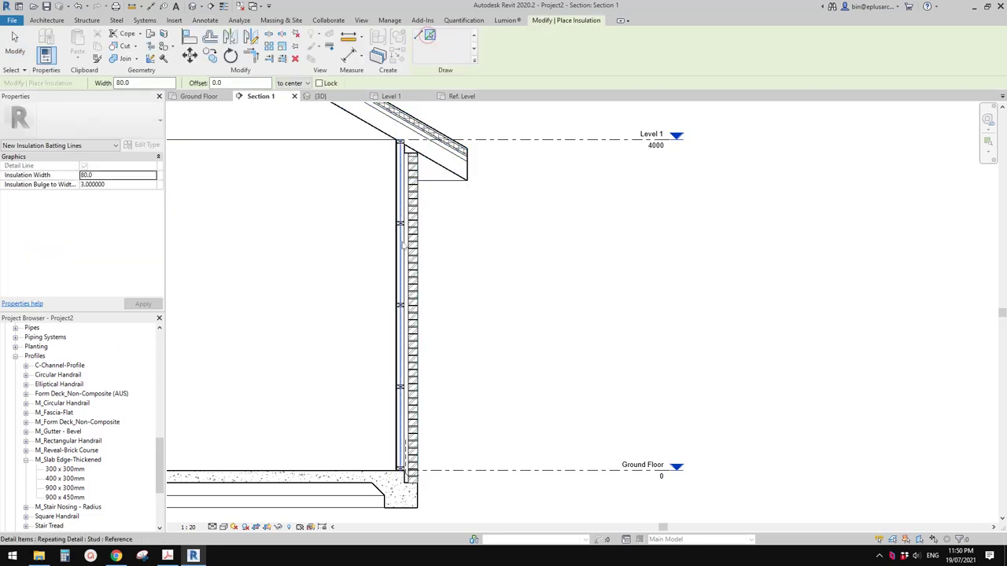
{"action": "key", "text": "Escape"}
{"action": "scroll", "coordinate": [401, 249], "scroll_direction": "up", "scroll_amount": 5}
{"action": "scroll", "coordinate": [384, 250], "scroll_direction": "up", "scroll_amount": 2}
{"action": "left_click", "coordinate": [383, 247]}
{"action": "scroll", "coordinate": [381, 240], "scroll_direction": "up", "scroll_amount": 1}
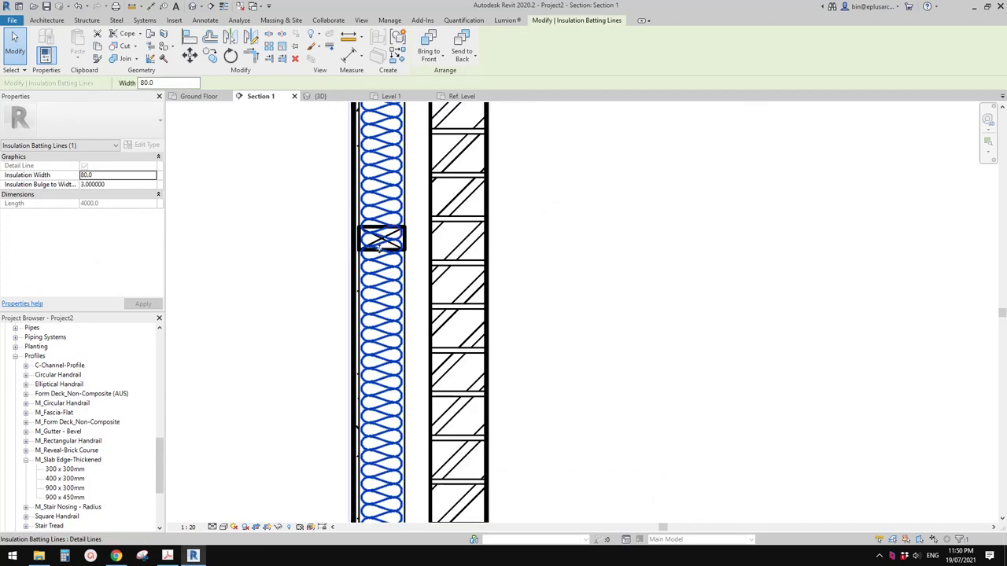
{"action": "left_click", "coordinate": [380, 273]}
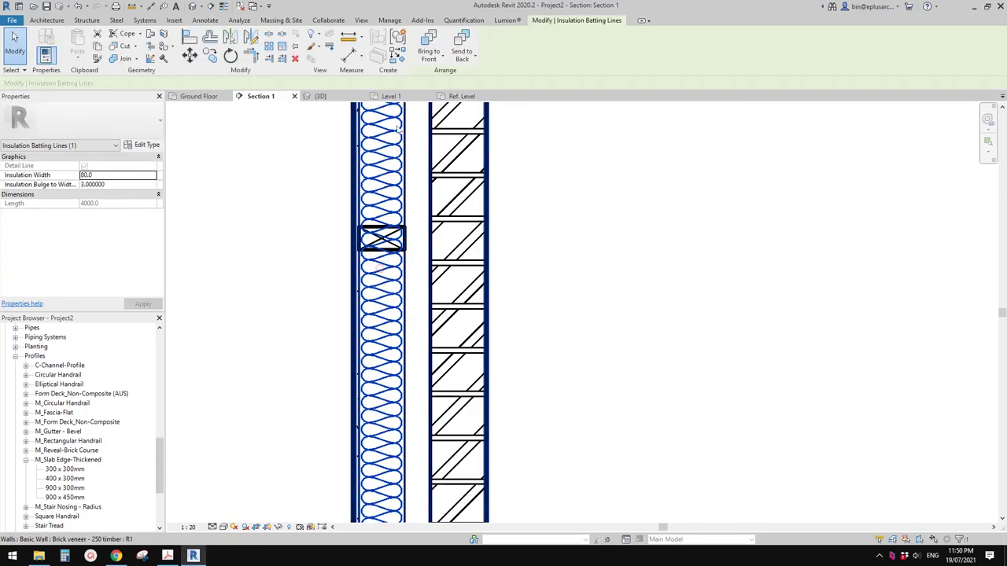
{"action": "left_click", "coordinate": [384, 236]}
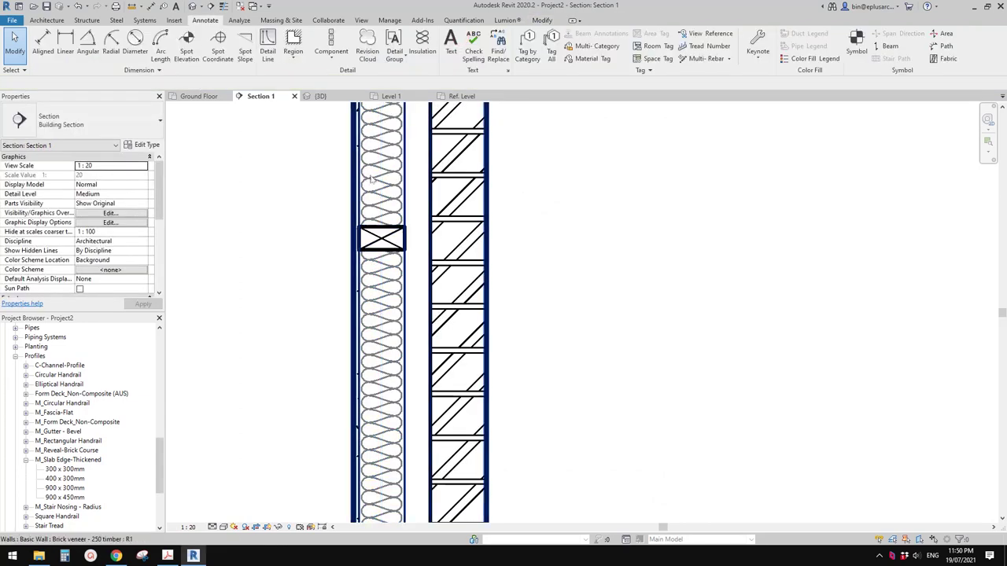
Create a similar Stud repeating detail along the full-height centreline of the internal 90 mm timber stud wall.
{"action": "scroll", "coordinate": [386, 210], "scroll_direction": "down", "scroll_amount": 7}
{"action": "middle_click_drag", "start_coordinate": [445, 274], "coordinate": [432, 142]}
{"action": "scroll", "coordinate": [455, 315], "scroll_direction": "down", "scroll_amount": 1}
{"action": "middle_click_drag", "start_coordinate": [454, 315], "coordinate": [479, 142]}
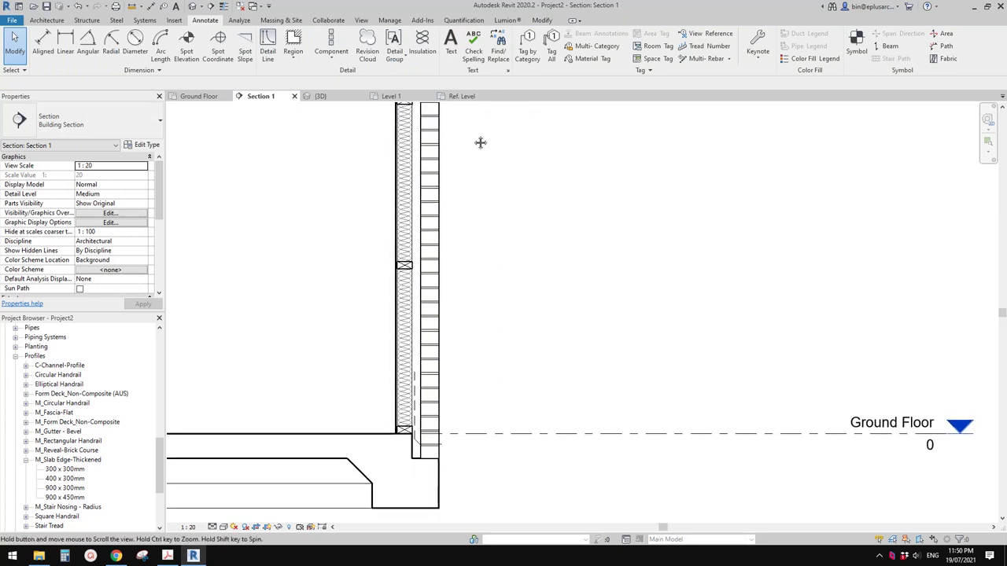
{"action": "scroll", "coordinate": [477, 186], "scroll_direction": "down", "scroll_amount": 2}
{"action": "middle_click_drag", "start_coordinate": [478, 186], "coordinate": [528, 244]}
{"action": "scroll", "coordinate": [570, 229], "scroll_direction": "down", "scroll_amount": 1}
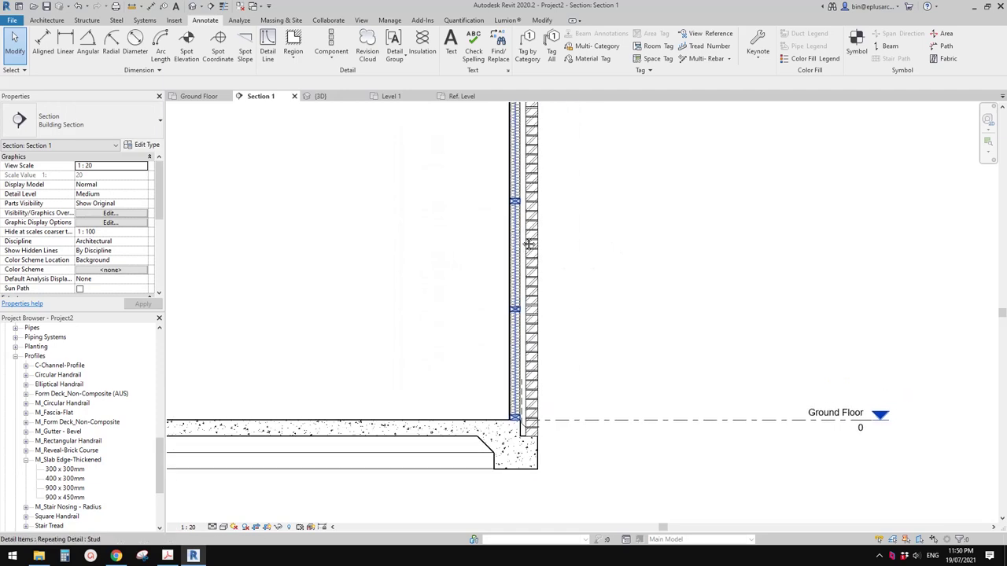
{"action": "middle_click_drag", "start_coordinate": [541, 460], "coordinate": [912, 387]}
{"action": "scroll", "coordinate": [912, 387], "scroll_direction": "up", "scroll_amount": 1}
{"action": "scroll", "coordinate": [550, 364], "scroll_direction": "down", "scroll_amount": 2}
{"action": "middle_click_drag", "start_coordinate": [354, 399], "coordinate": [818, 367]}
{"action": "scroll", "coordinate": [555, 376], "scroll_direction": "down", "scroll_amount": 2}
{"action": "scroll", "coordinate": [534, 366], "scroll_direction": "down", "scroll_amount": 2}
{"action": "middle_click_drag", "start_coordinate": [652, 344], "coordinate": [558, 344]}
{"action": "scroll", "coordinate": [893, 285], "scroll_direction": "up", "scroll_amount": 2}
{"action": "middle_click_drag", "start_coordinate": [834, 359], "coordinate": [746, 359]}
{"action": "scroll", "coordinate": [803, 335], "scroll_direction": "up", "scroll_amount": 2}
{"action": "scroll", "coordinate": [813, 344], "scroll_direction": "up", "scroll_amount": 1}
{"action": "left_click", "coordinate": [759, 270]}
{"action": "scroll", "coordinate": [488, 354], "scroll_direction": "down", "scroll_amount": 2}
{"action": "middle_click_drag", "start_coordinate": [378, 378], "coordinate": [732, 323]}
{"action": "key", "text": "c"}
{"action": "key", "text": "s"}
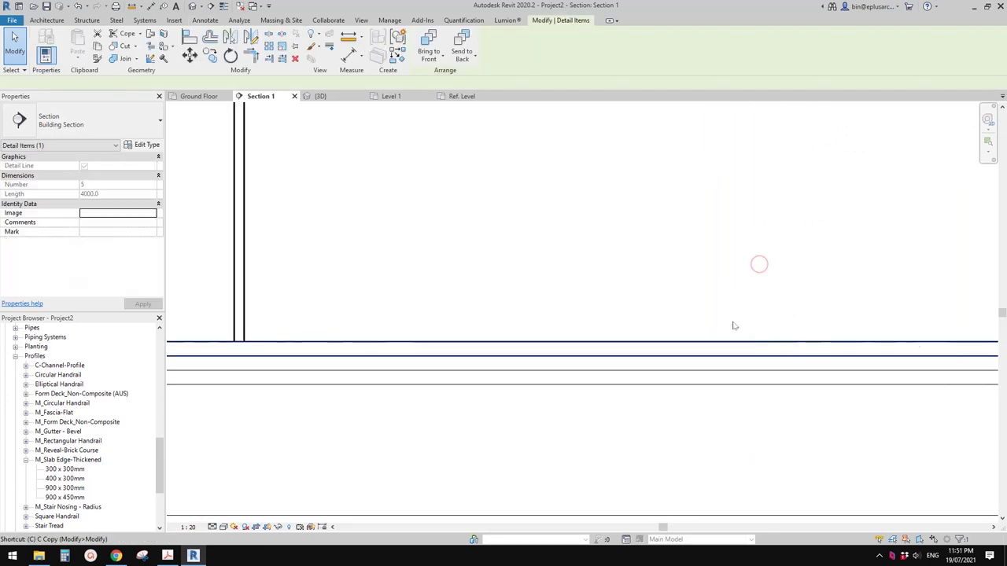
{"action": "scroll", "coordinate": [378, 193], "scroll_direction": "up", "scroll_amount": 2}
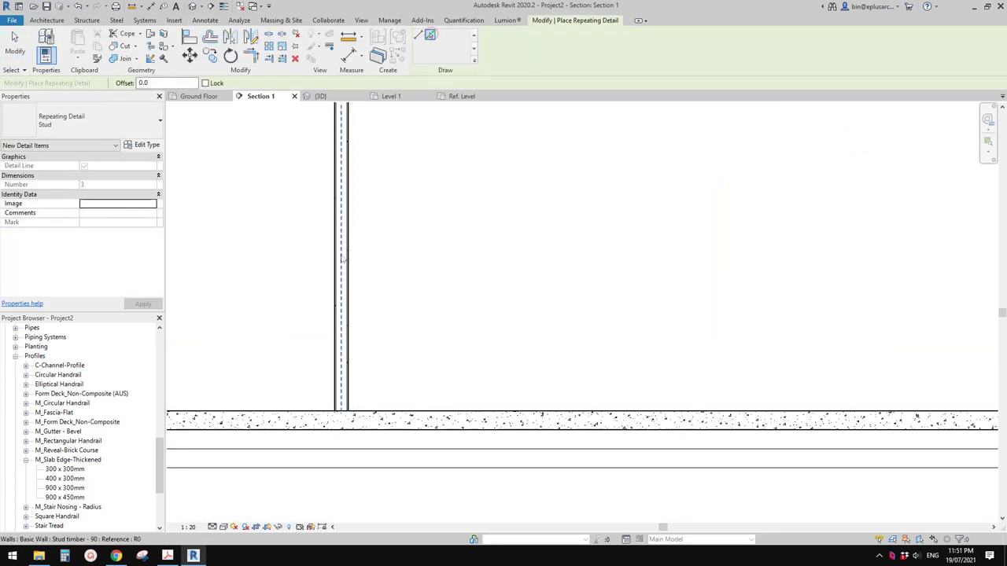
{"action": "scroll", "coordinate": [417, 353], "scroll_direction": "down", "scroll_amount": 3}
{"action": "key", "text": "Escape"}
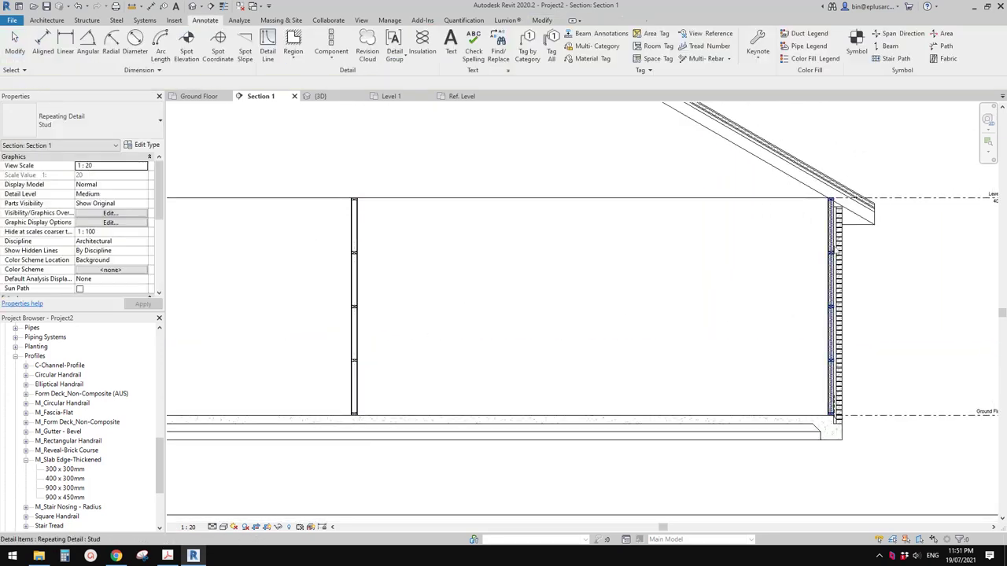
Add 80 mm wide batt insulation along the internal wall's 4000 mm stud line and send it behind the studs.
{"action": "left_click", "coordinate": [422, 43]}
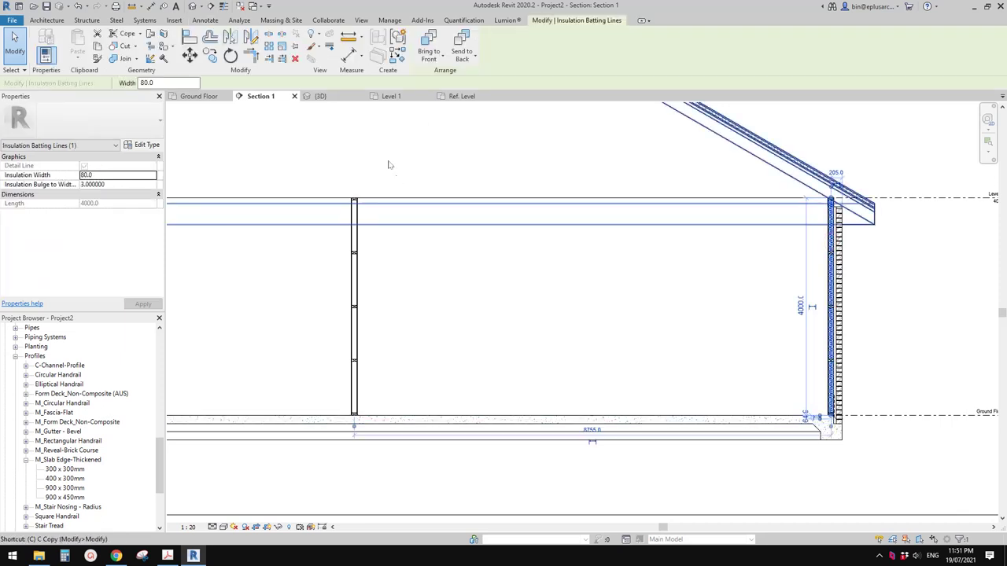
{"action": "scroll", "coordinate": [354, 259], "scroll_direction": "up", "scroll_amount": 5}
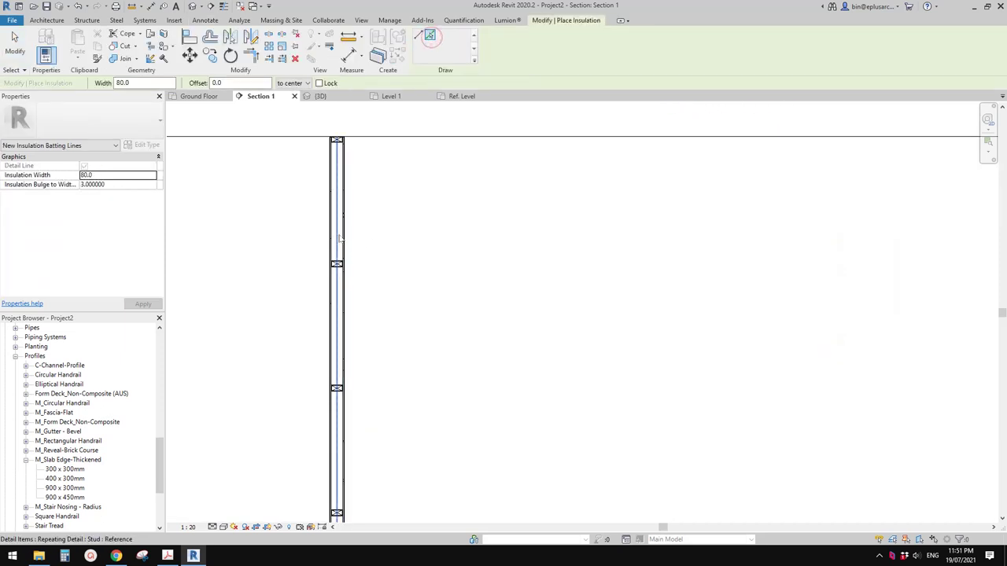
{"action": "key", "text": "Escape"}
{"action": "left_click", "coordinate": [337, 226]}
{"action": "middle_click_drag", "start_coordinate": [331, 214], "coordinate": [333, 219]}
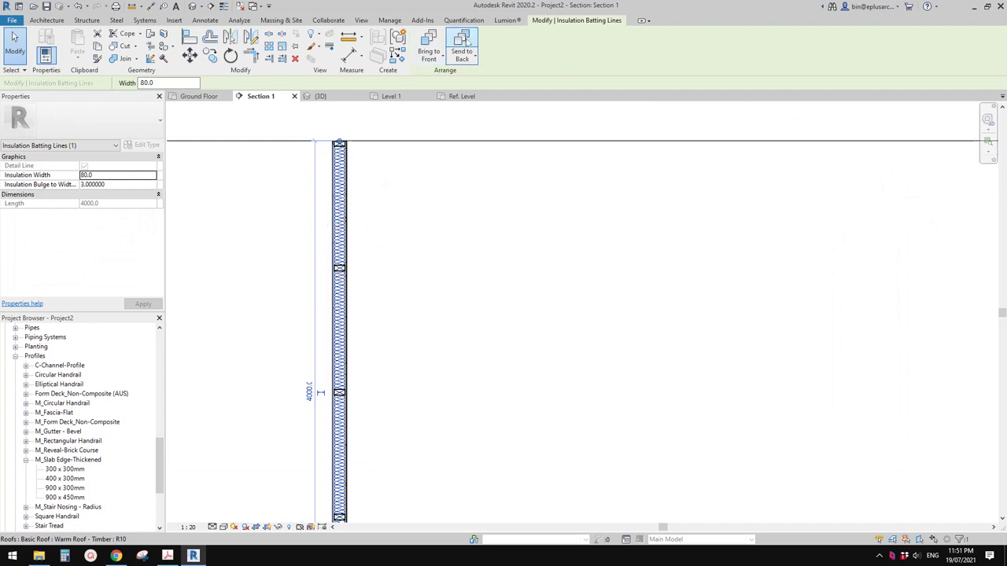
{"action": "left_click", "coordinate": [398, 229]}
Change the maximum spacing in the Stud repeating detail type, using the run in the internal wall.
{"action": "scroll", "coordinate": [357, 247], "scroll_direction": "down", "scroll_amount": 3}
{"action": "scroll", "coordinate": [449, 290], "scroll_direction": "up", "scroll_amount": 2}
{"action": "middle_click_drag", "start_coordinate": [451, 290], "coordinate": [531, 281]}
{"action": "scroll", "coordinate": [384, 219], "scroll_direction": "up", "scroll_amount": 3}
{"action": "left_click", "coordinate": [396, 187]}
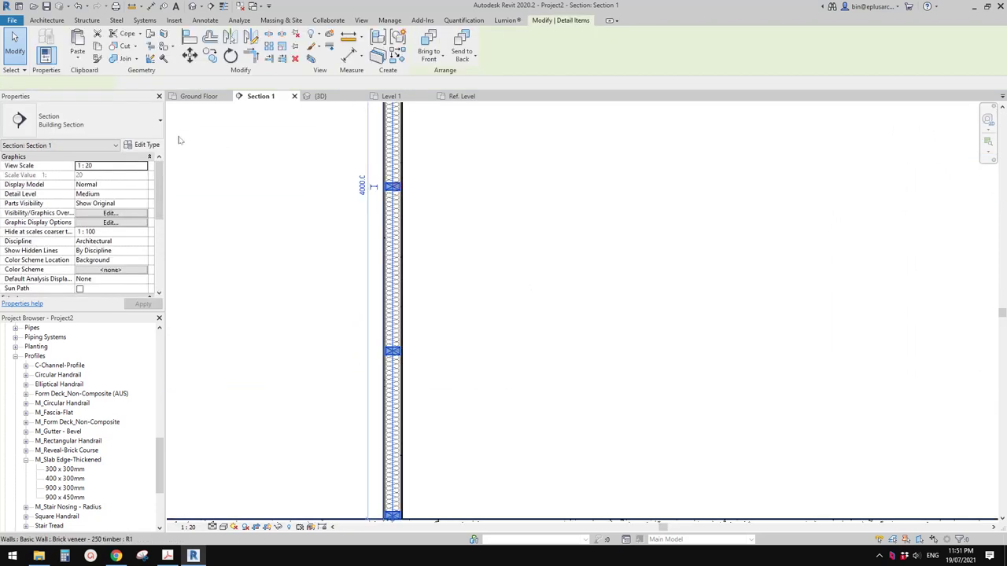
{"action": "left_click", "coordinate": [144, 145]}
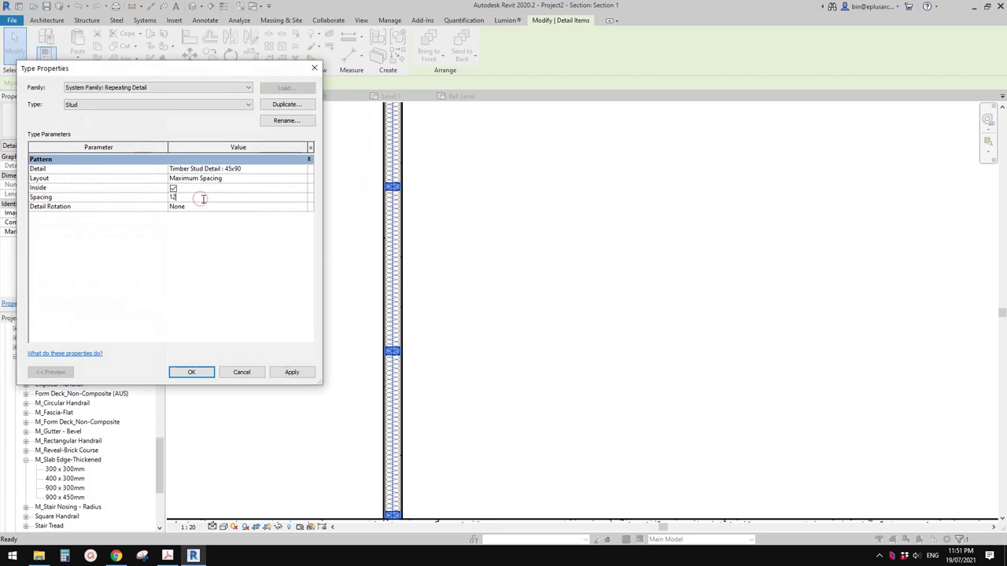
{"action": "left_click", "coordinate": [198, 373]}
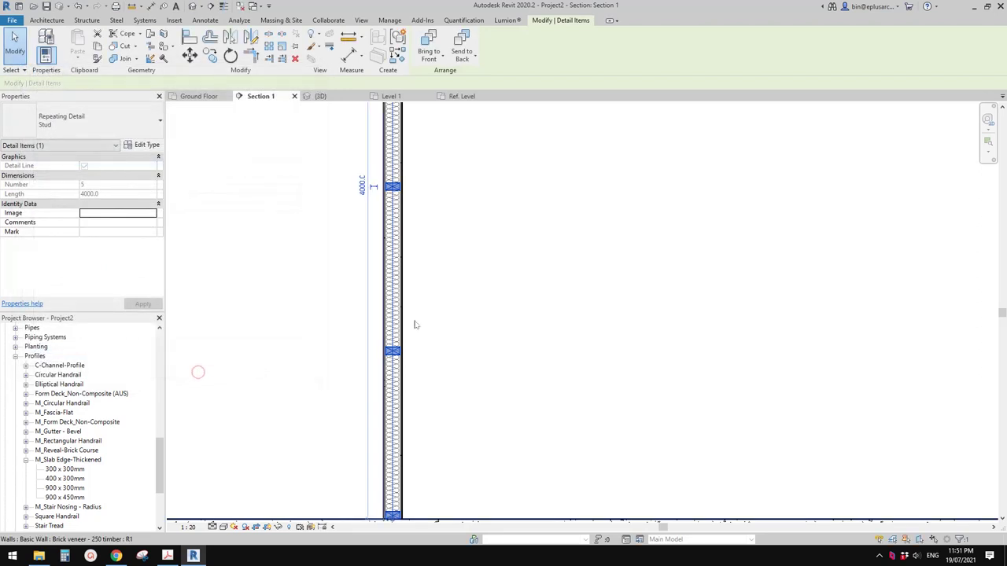
Try shortening the internal wall's stud run from its upper end, and return that end to the wall top for a 4000 mm length.
{"action": "scroll", "coordinate": [413, 330], "scroll_direction": "down", "scroll_amount": 3}
{"action": "middle_click_drag", "start_coordinate": [414, 330], "coordinate": [385, 359]}
{"action": "middle_click_drag", "start_coordinate": [668, 277], "coordinate": [284, 277]}
{"action": "scroll", "coordinate": [285, 278], "scroll_direction": "down", "scroll_amount": 1}
{"action": "middle_click_drag", "start_coordinate": [349, 300], "coordinate": [428, 306]}
{"action": "middle_click_drag", "start_coordinate": [230, 196], "coordinate": [333, 200]}
{"action": "scroll", "coordinate": [333, 200], "scroll_direction": "up", "scroll_amount": 1}
{"action": "key", "text": "Escape"}
{"action": "left_click", "coordinate": [358, 159]}
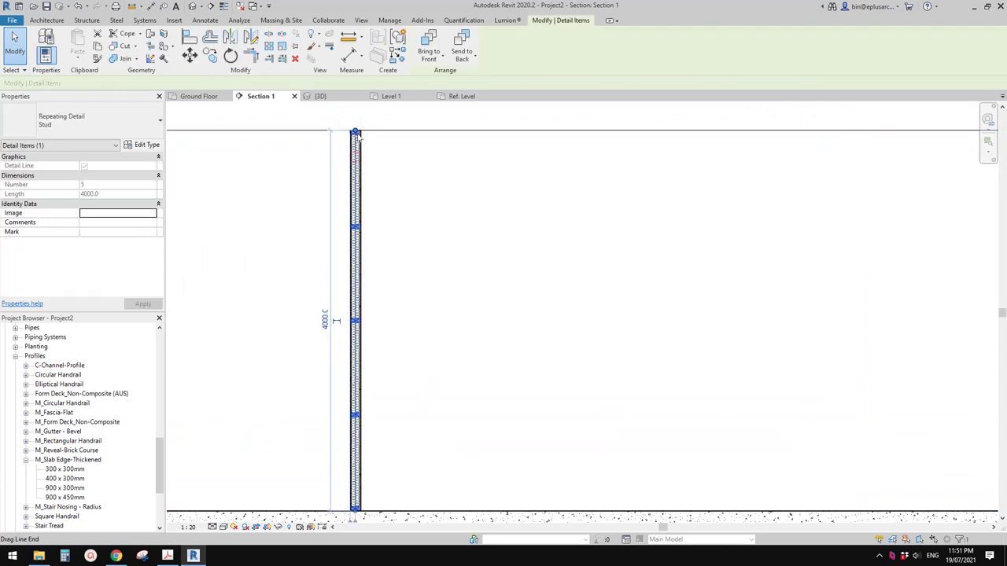
{"action": "left_click_drag", "start_coordinate": [355, 194], "coordinate": [354, 241]}
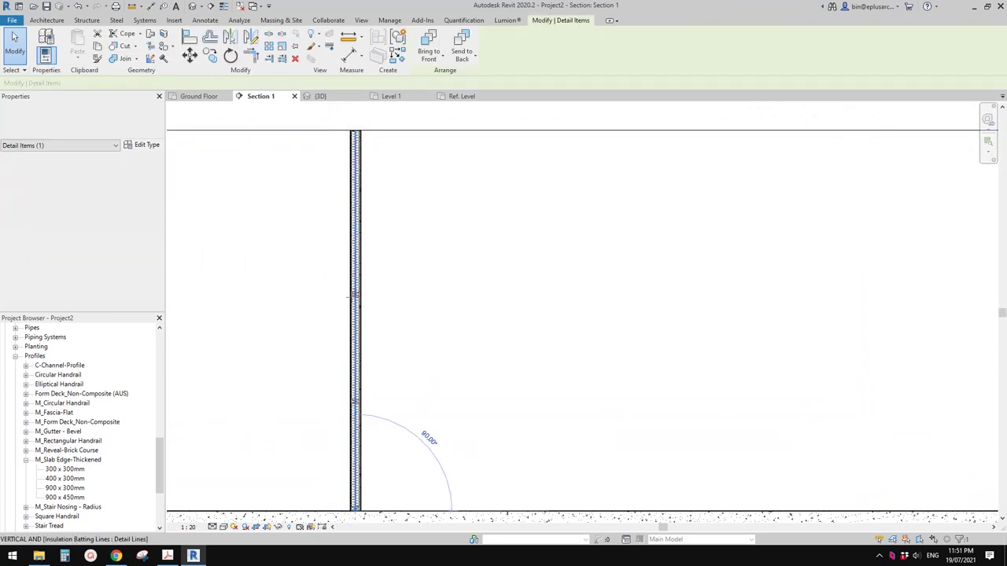
{"action": "left_click_drag", "start_coordinate": [354, 292], "coordinate": [354, 296]}
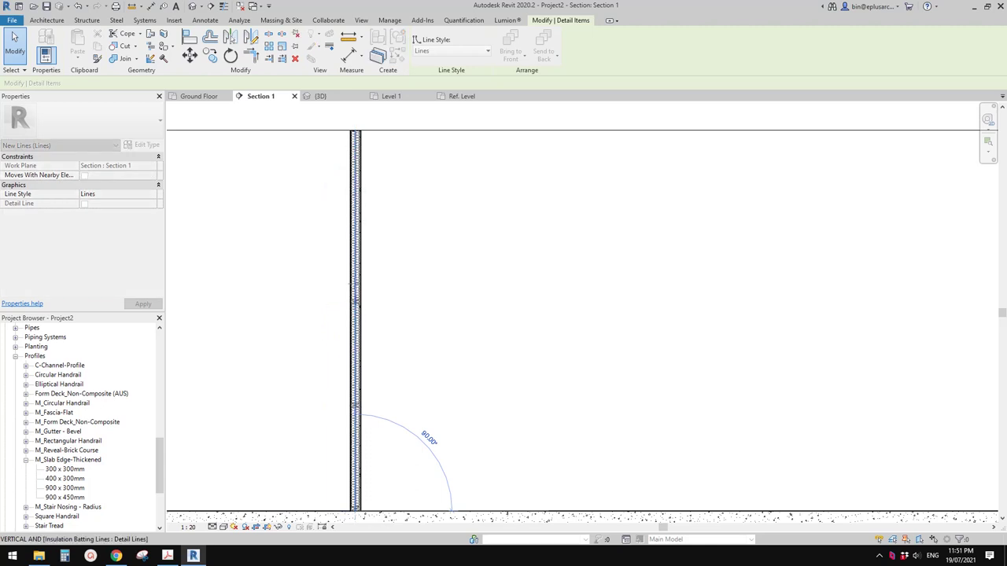
{"action": "left_click_drag", "start_coordinate": [355, 130], "coordinate": [355, 130]}
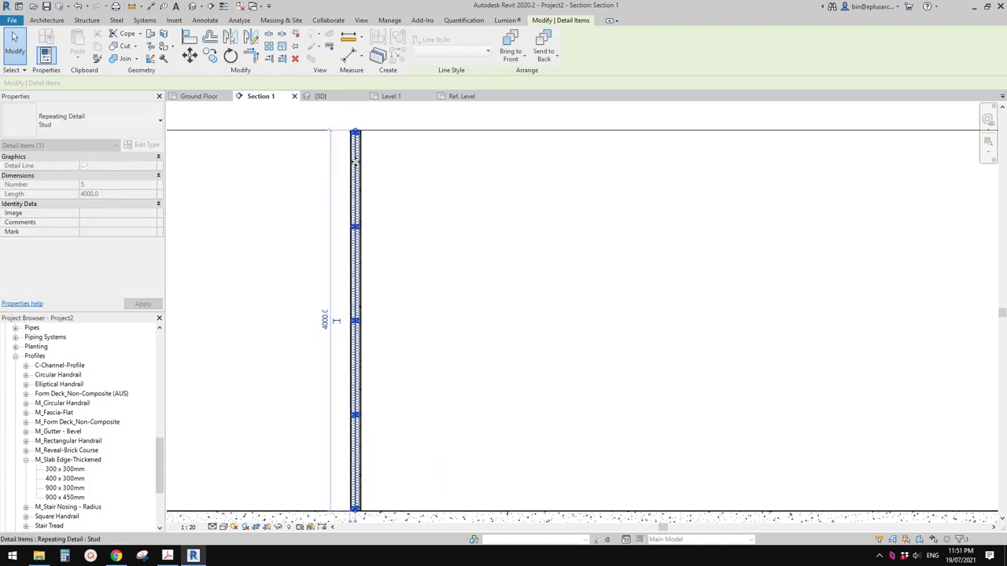
{"action": "scroll", "coordinate": [355, 161], "scroll_direction": "up", "scroll_amount": 2}
{"action": "middle_click_drag", "start_coordinate": [370, 269], "coordinate": [339, 263]}
{"action": "key", "text": "Escape"}
Examine the eaves where the timber warm roof meets the brick veneer wall at Level 1.
{"action": "scroll", "coordinate": [318, 256], "scroll_direction": "down", "scroll_amount": 2}
{"action": "scroll", "coordinate": [319, 256], "scroll_direction": "down", "scroll_amount": 1}
{"action": "middle_click_drag", "start_coordinate": [480, 295], "coordinate": [457, 308]}
{"action": "scroll", "coordinate": [308, 269], "scroll_direction": "down", "scroll_amount": 2}
{"action": "middle_click_drag", "start_coordinate": [571, 333], "coordinate": [580, 375]}
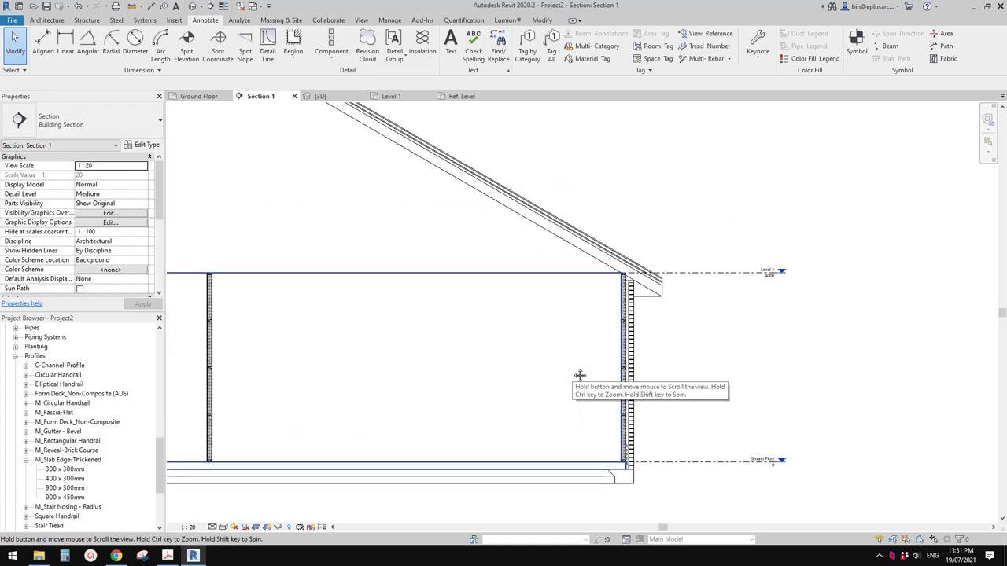
{"action": "scroll", "coordinate": [630, 271], "scroll_direction": "up", "scroll_amount": 5}
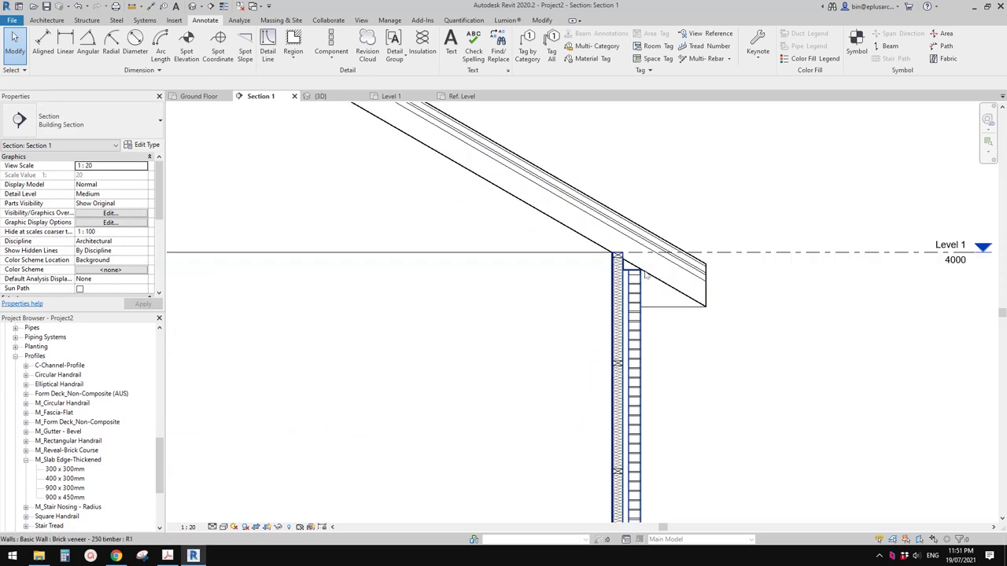
{"action": "scroll", "coordinate": [650, 273], "scroll_direction": "down", "scroll_amount": 1}
{"action": "middle_click_drag", "start_coordinate": [501, 164], "coordinate": [515, 222]}
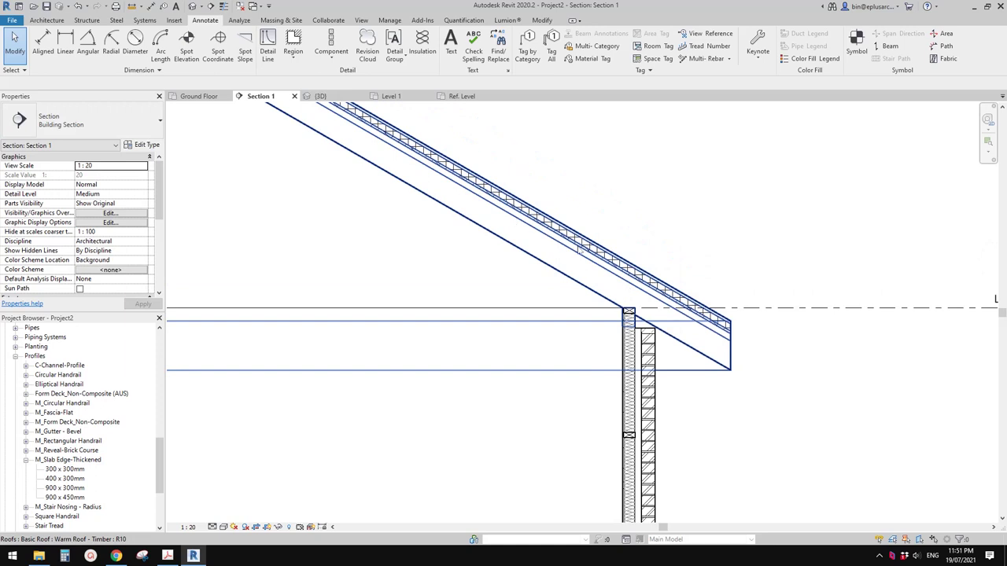
Open the 3D view, create a selection box around the roof and select the resulting section box.
{"action": "scroll", "coordinate": [610, 271], "scroll_direction": "down", "scroll_amount": 1}
{"action": "middle_click_drag", "start_coordinate": [712, 330], "coordinate": [649, 281]}
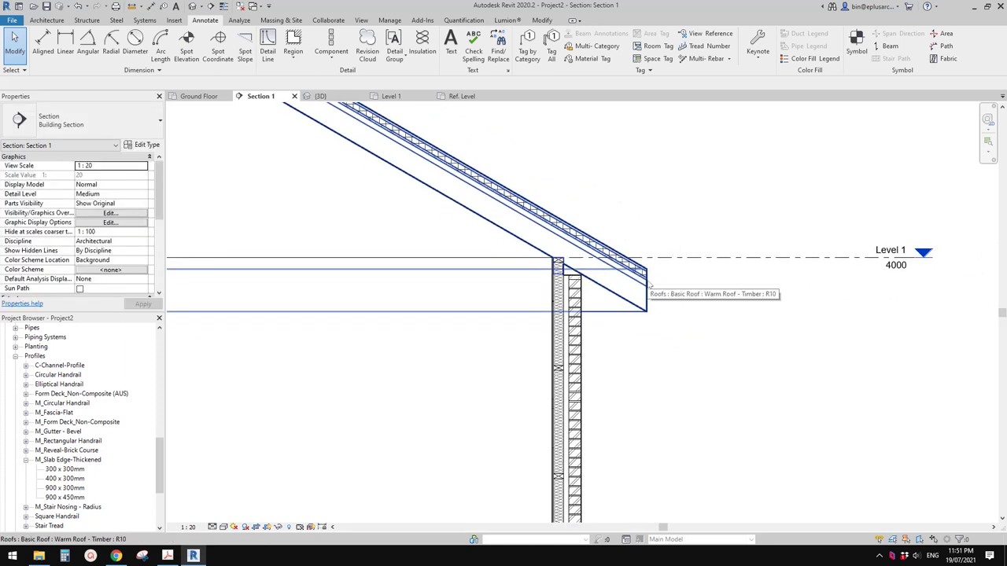
{"action": "scroll", "coordinate": [645, 285], "scroll_direction": "down", "scroll_amount": 3}
{"action": "middle_click_drag", "start_coordinate": [579, 281], "coordinate": [538, 297]}
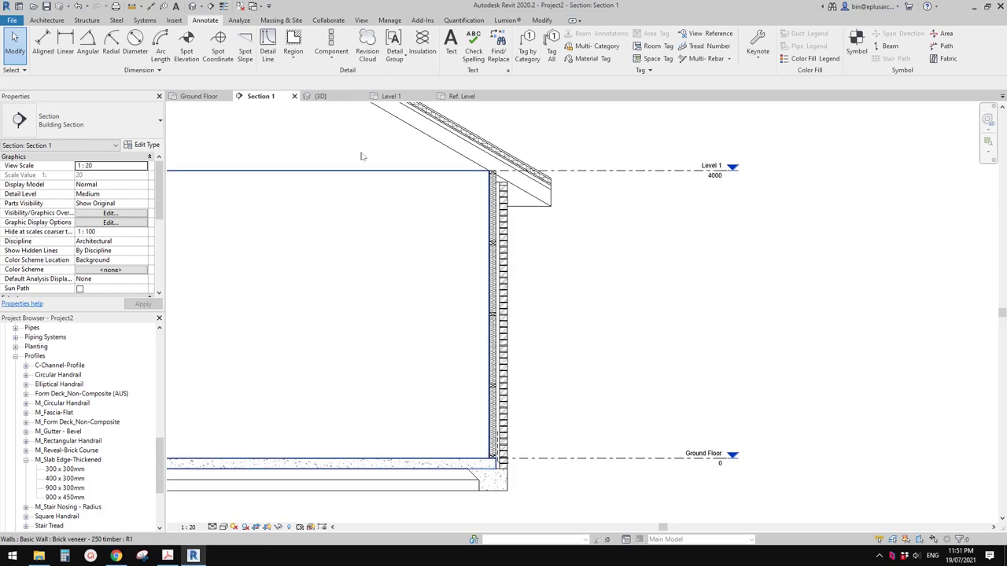
{"action": "middle_click_drag", "start_coordinate": [408, 175], "coordinate": [456, 180]}
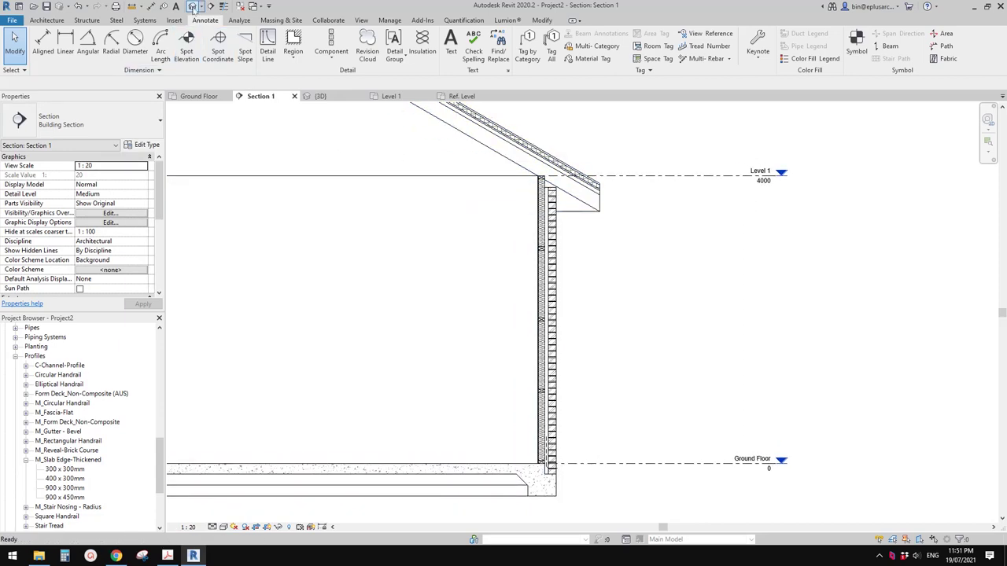
{"action": "left_click", "coordinate": [193, 7]}
{"action": "middle_click_drag", "start_coordinate": [369, 236], "coordinate": [386, 247], "text": "shift"}
{"action": "left_click", "coordinate": [383, 231]}
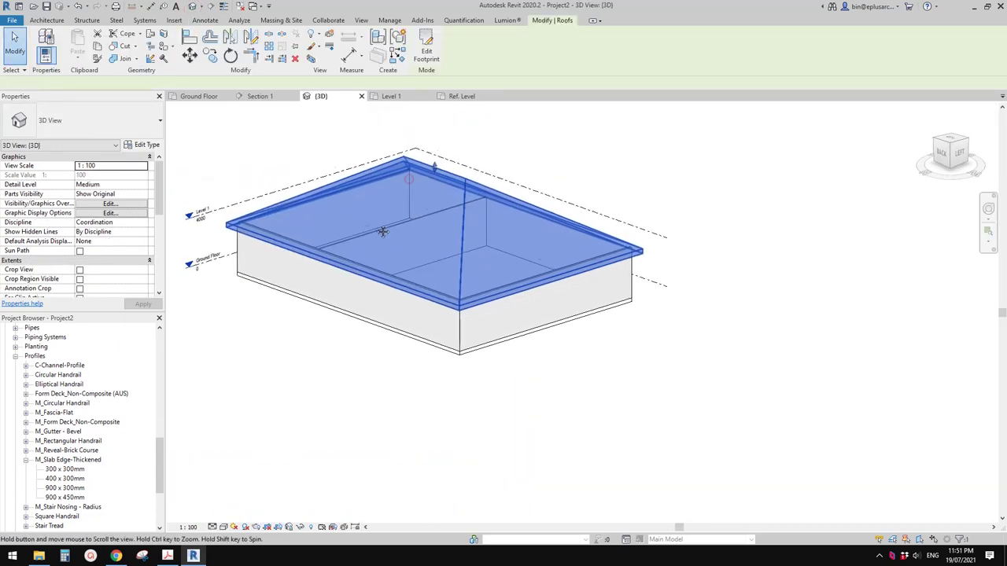
{"action": "left_click", "coordinate": [310, 59]}
{"action": "left_click", "coordinate": [417, 286]}
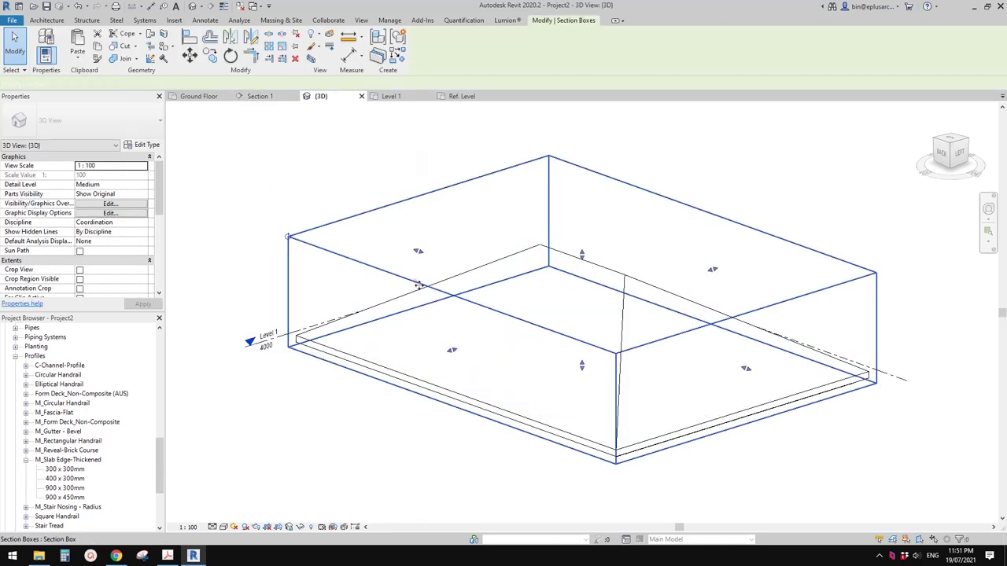
Extend the section box down below the floor slab and pull one long side in to cut through the building.
{"action": "scroll", "coordinate": [516, 380], "scroll_direction": "down", "scroll_amount": 1}
{"action": "middle_click_drag", "start_coordinate": [516, 380], "coordinate": [443, 306]}
{"action": "left_click_drag", "start_coordinate": [499, 289], "coordinate": [499, 402]}
{"action": "middle_click_drag", "start_coordinate": [472, 391], "coordinate": [466, 386]}
{"action": "left_click_drag", "start_coordinate": [385, 330], "coordinate": [482, 310]}
{"action": "mouse_move", "coordinate": [501, 324]}
{"action": "middle_mouse_down", "text": "shift"}
{"action": "mouse_move", "coordinate": [527, 341]}
{"action": "mouse_move", "coordinate": [692, 312]}
{"action": "mouse_move", "coordinate": [559, 304]}
{"action": "mouse_move", "coordinate": [580, 252]}
{"action": "middle_mouse_up", "text": "shift"}
{"action": "scroll", "coordinate": [692, 312], "scroll_direction": "up", "scroll_amount": 2}
{"action": "scroll", "coordinate": [581, 252], "scroll_direction": "up", "scroll_amount": 2}
{"action": "key", "text": "Escape"}
{"action": "middle_click_drag", "start_coordinate": [605, 287], "coordinate": [565, 253], "text": "shift"}
{"action": "scroll", "coordinate": [549, 290], "scroll_direction": "down", "scroll_amount": 1}
{"action": "scroll", "coordinate": [552, 295], "scroll_direction": "down", "scroll_amount": 4}
{"action": "middle_click_drag", "start_coordinate": [551, 294], "coordinate": [553, 298], "text": "shift"}
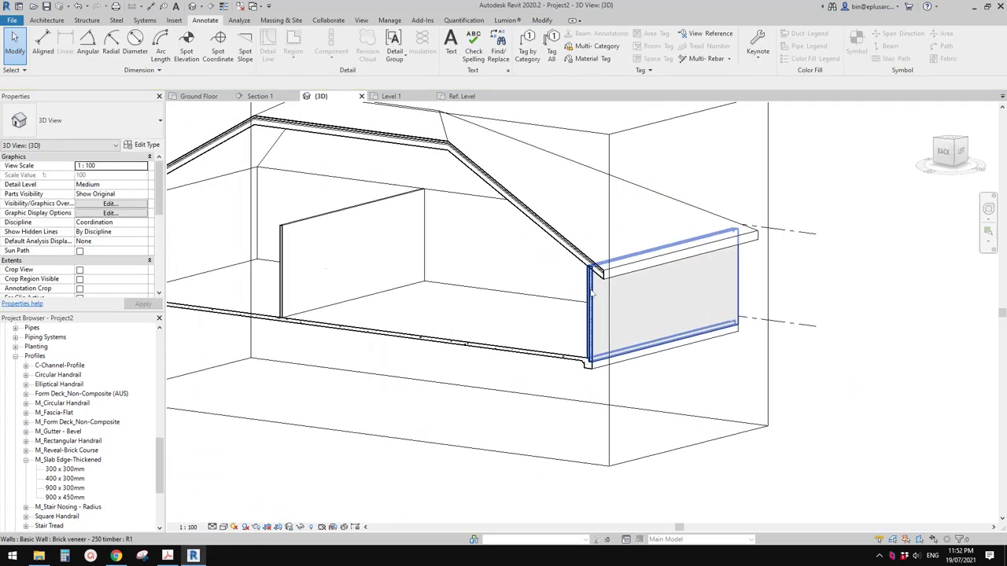
Shorten the section box past the internal wall, keeping only the building's brick veneer eaves end.
{"action": "left_click", "coordinate": [370, 267]}
{"action": "middle_click_drag", "start_coordinate": [370, 267], "coordinate": [410, 263], "text": "shift"}
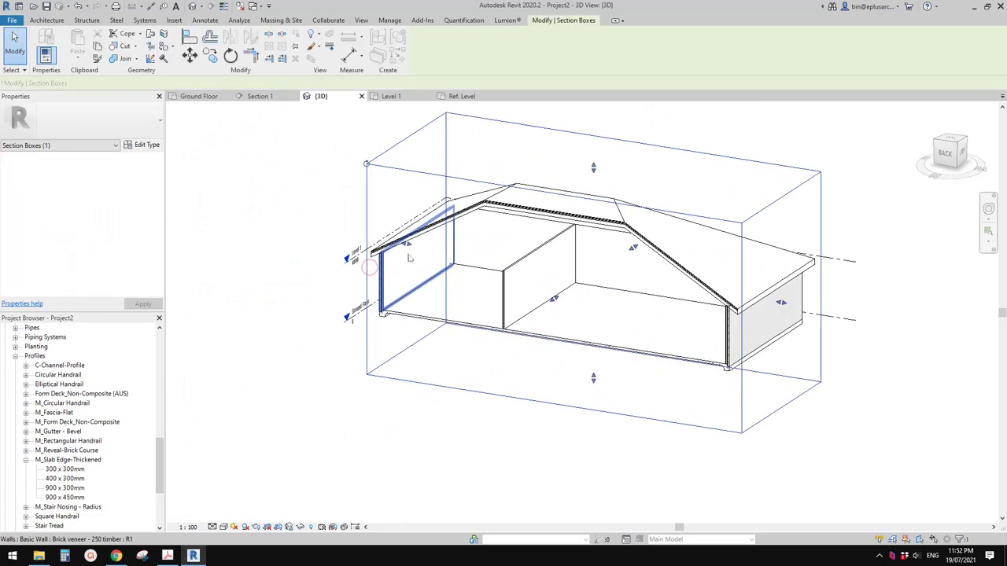
{"action": "left_click_drag", "start_coordinate": [605, 304], "coordinate": [636, 305]}
{"action": "scroll", "coordinate": [737, 329], "scroll_direction": "up", "scroll_amount": 1}
{"action": "middle_click_drag", "start_coordinate": [737, 328], "coordinate": [458, 299]}
{"action": "scroll", "coordinate": [458, 299], "scroll_direction": "up", "scroll_amount": 3}
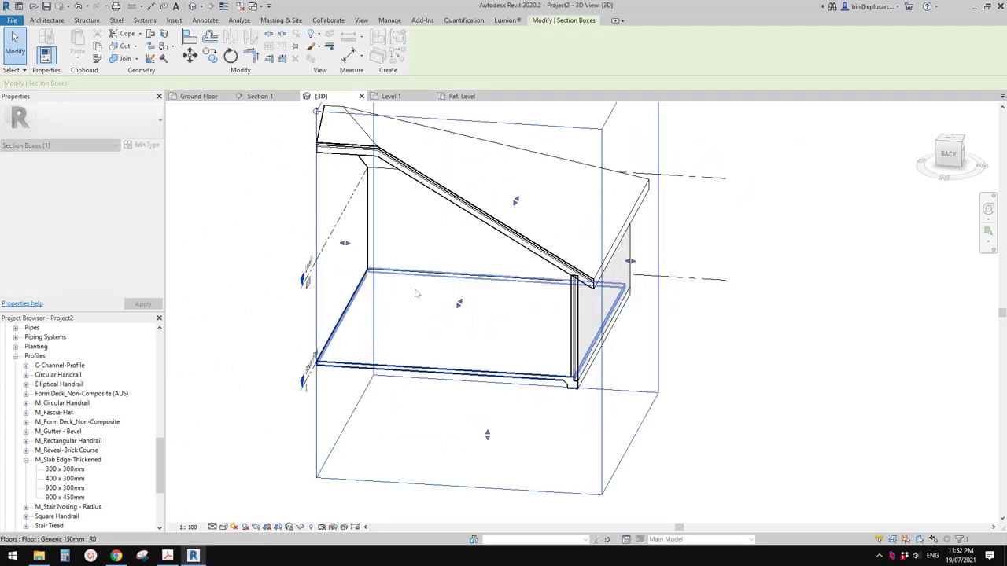
{"action": "middle_click_drag", "start_coordinate": [351, 254], "coordinate": [565, 302], "text": "shift"}
{"action": "middle_click_drag", "start_coordinate": [404, 292], "coordinate": [617, 253], "text": "shift"}
{"action": "key", "text": "Escape"}
Set the brick veneer wall's Top Extension Distance to -150 mm.
{"action": "scroll", "coordinate": [549, 284], "scroll_direction": "up", "scroll_amount": 1}
{"action": "scroll", "coordinate": [549, 284], "scroll_direction": "up", "scroll_amount": 1}
{"action": "middle_click_drag", "start_coordinate": [548, 284], "coordinate": [451, 310]}
{"action": "left_click", "coordinate": [541, 20]}
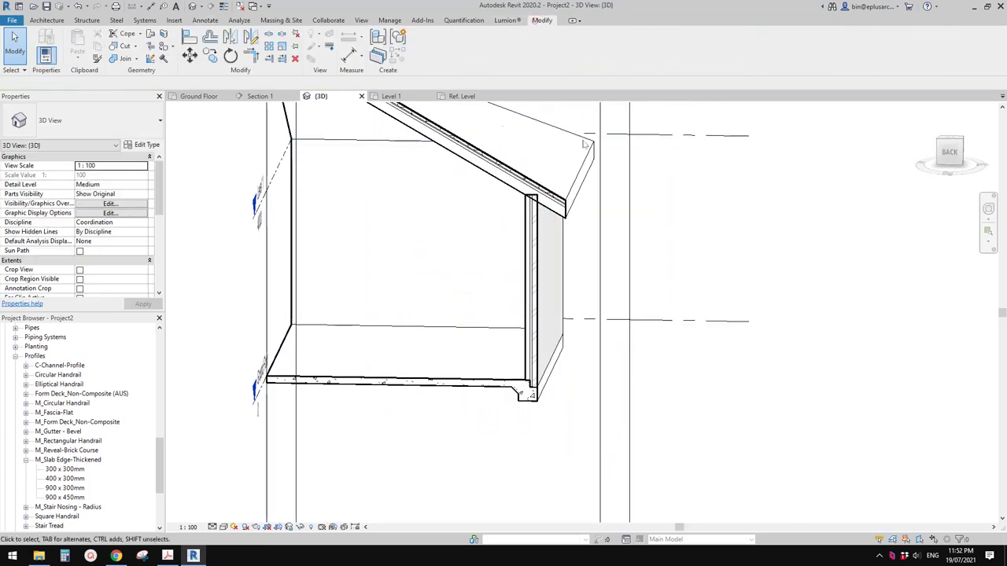
{"action": "middle_click_drag", "start_coordinate": [560, 214], "coordinate": [528, 213]}
{"action": "scroll", "coordinate": [527, 213], "scroll_direction": "up", "scroll_amount": 2}
{"action": "left_click", "coordinate": [494, 221]}
{"action": "middle_click_drag", "start_coordinate": [518, 248], "coordinate": [508, 246]}
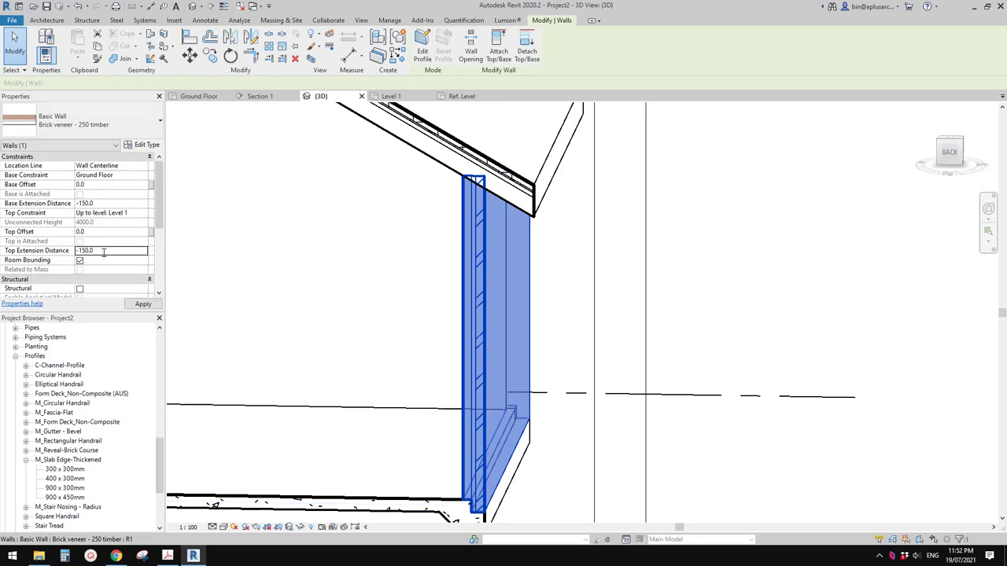
{"action": "scroll", "coordinate": [349, 222], "scroll_direction": "down", "scroll_amount": 1}
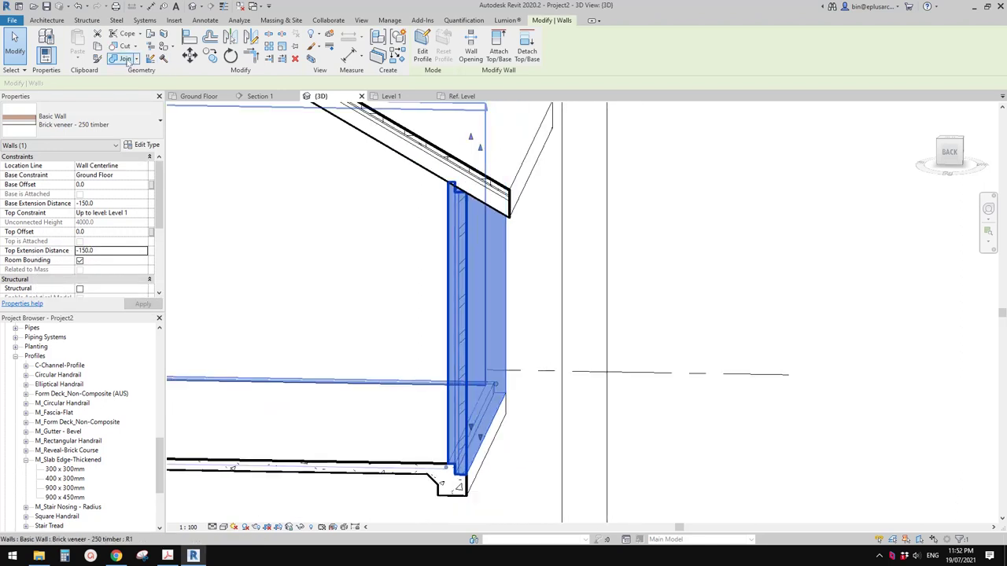
Try to join the brick veneer wall to the timber warm roof.
{"action": "left_click", "coordinate": [123, 59]}
{"action": "left_click", "coordinate": [454, 206]}
{"action": "left_click", "coordinate": [466, 193]}
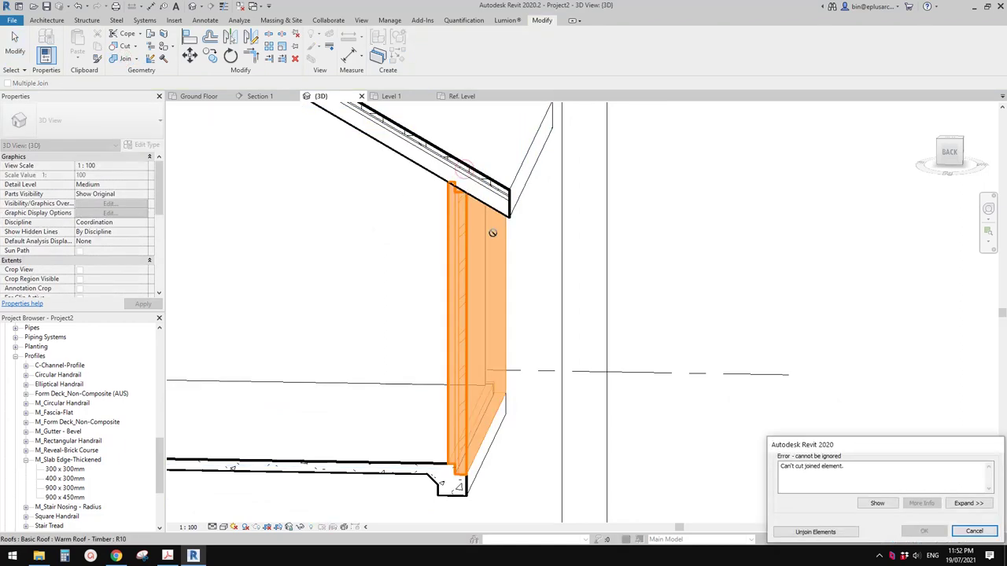
{"action": "key", "text": "Escape"}
Adjust the brick veneer wall's top extension so the outer brick corner stops just below the roof underside.
{"action": "scroll", "coordinate": [461, 193], "scroll_direction": "up", "scroll_amount": 5}
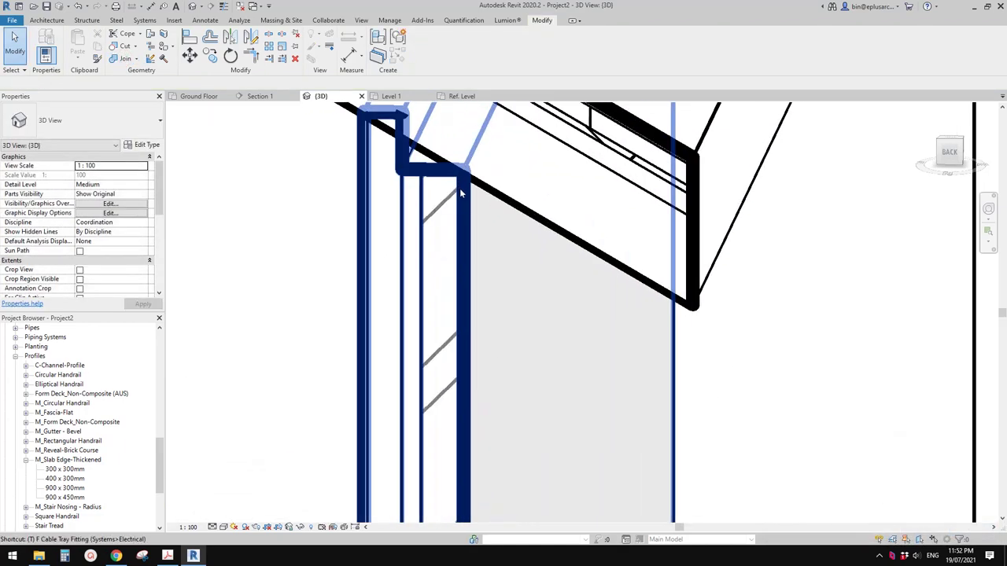
{"action": "scroll", "coordinate": [461, 193], "scroll_direction": "up", "scroll_amount": 5}
{"action": "scroll", "coordinate": [464, 162], "scroll_direction": "up", "scroll_amount": 4}
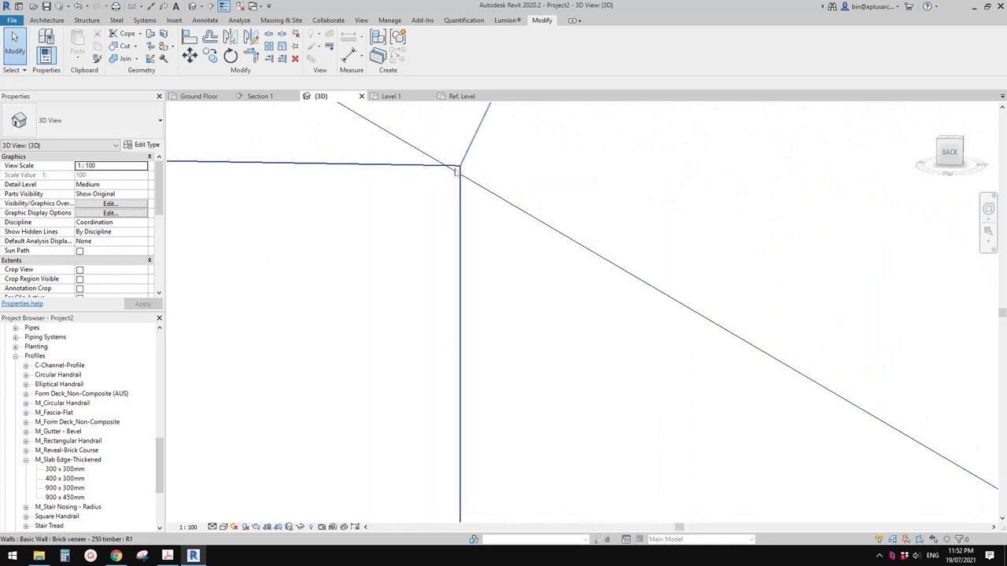
{"action": "left_click", "coordinate": [460, 211]}
{"action": "scroll", "coordinate": [461, 213], "scroll_direction": "down", "scroll_amount": 8}
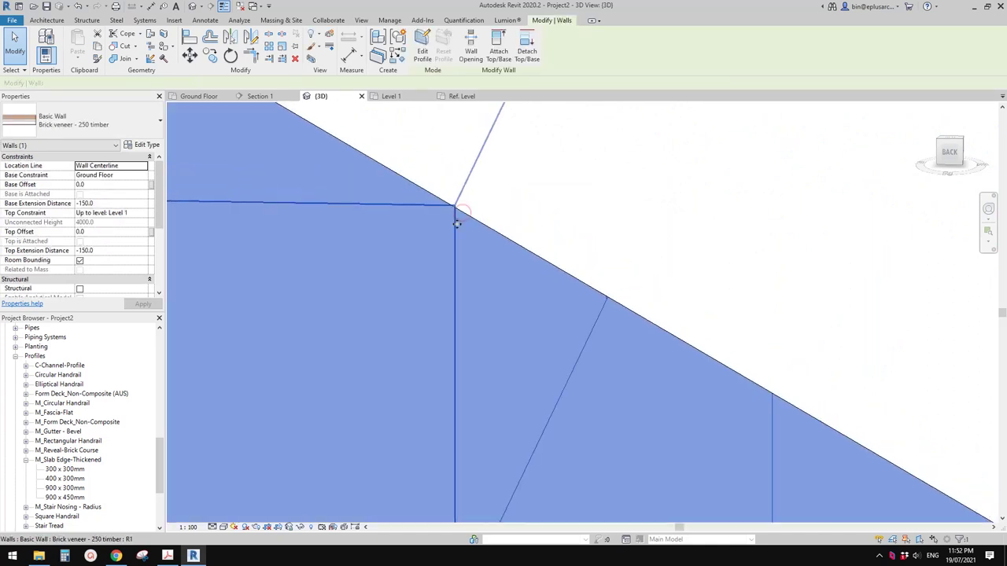
{"action": "middle_click_drag", "start_coordinate": [314, 229], "coordinate": [387, 232]}
{"action": "scroll", "coordinate": [504, 240], "scroll_direction": "up", "scroll_amount": 2}
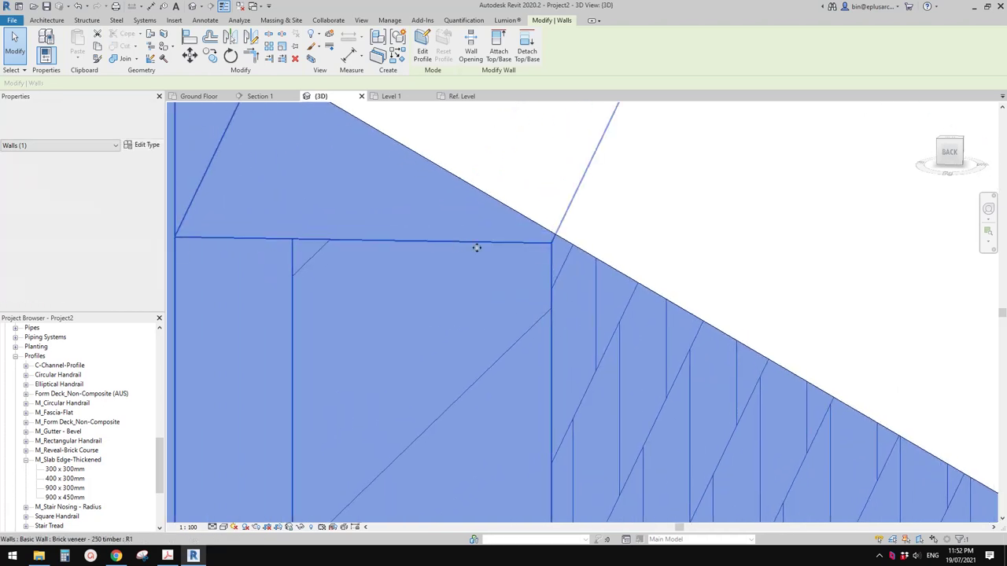
{"action": "key", "text": "Escape"}
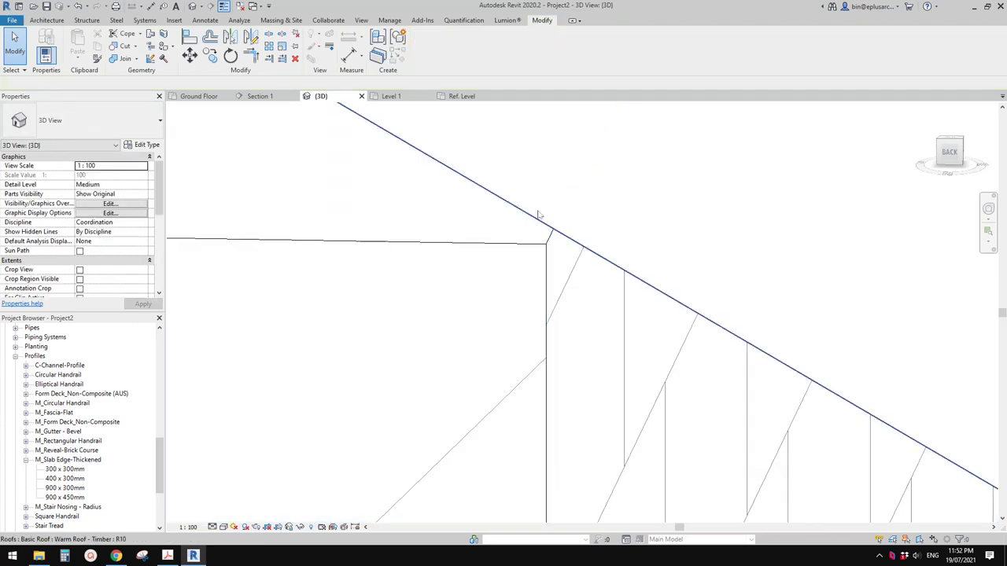
Join the brick veneer wall with the timber warm roof and switch their join order.
{"action": "scroll", "coordinate": [603, 228], "scroll_direction": "down", "scroll_amount": 4}
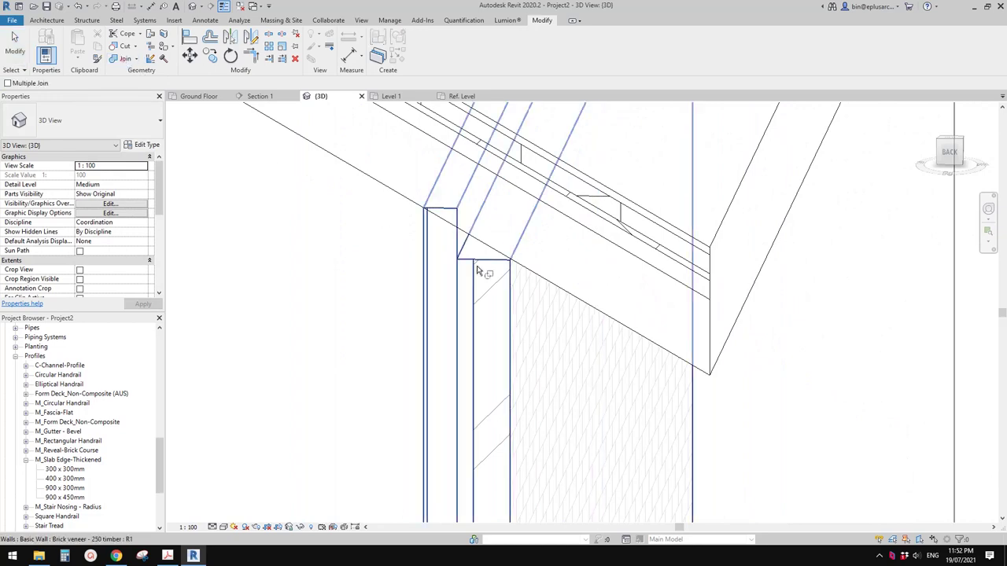
{"action": "left_click", "coordinate": [519, 225]}
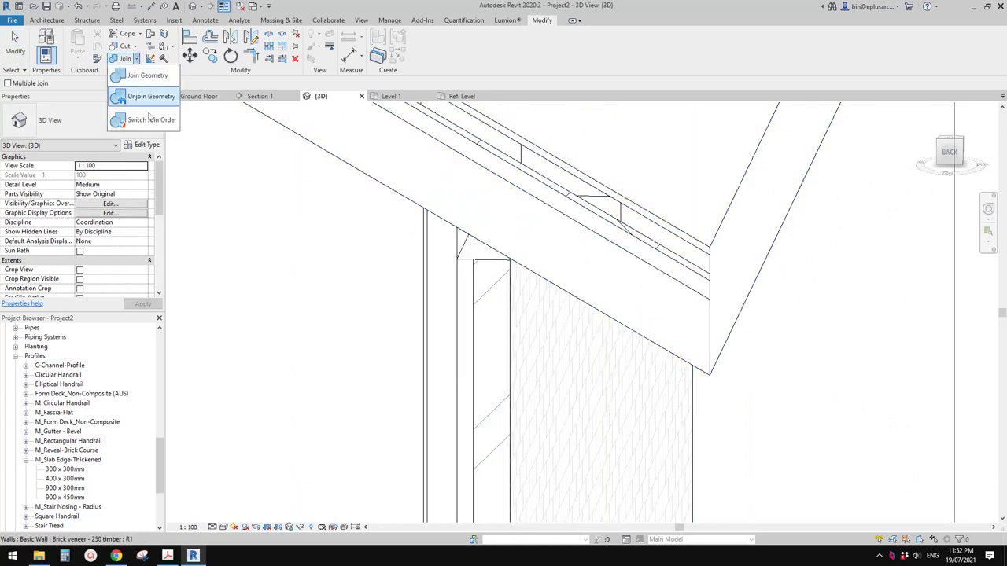
{"action": "left_click", "coordinate": [451, 266]}
{"action": "left_click", "coordinate": [492, 221]}
{"action": "key", "text": "Escape"}
Raise the section box's bottom and pull its inner side in towards the brick veneer wall.
{"action": "scroll", "coordinate": [561, 258], "scroll_direction": "down", "scroll_amount": 3}
{"action": "middle_click_drag", "start_coordinate": [574, 303], "coordinate": [528, 244], "text": "shift"}
{"action": "scroll", "coordinate": [545, 276], "scroll_direction": "down", "scroll_amount": 4}
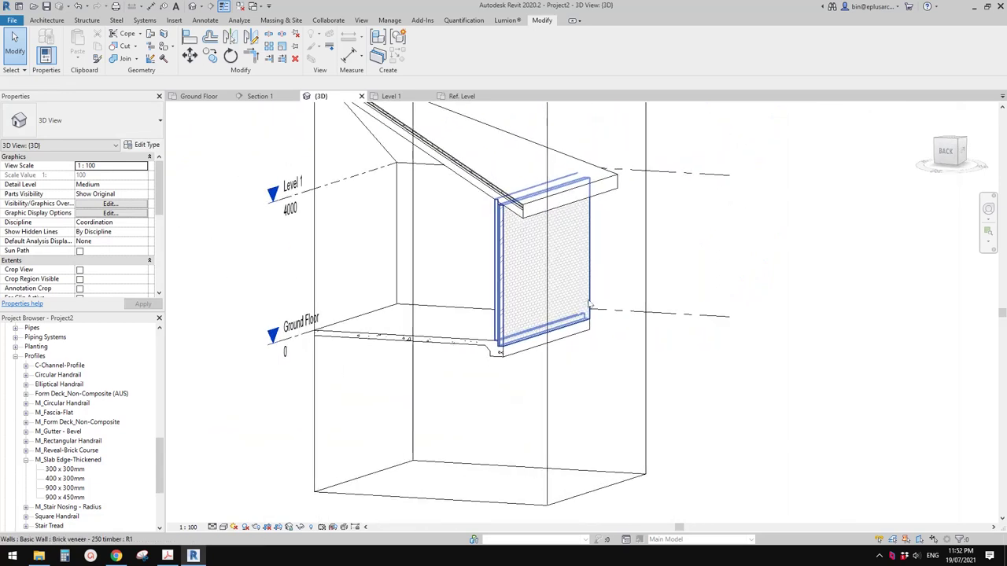
{"action": "middle_click_drag", "start_coordinate": [587, 308], "coordinate": [504, 441], "text": "shift"}
{"action": "left_click", "coordinate": [480, 495]}
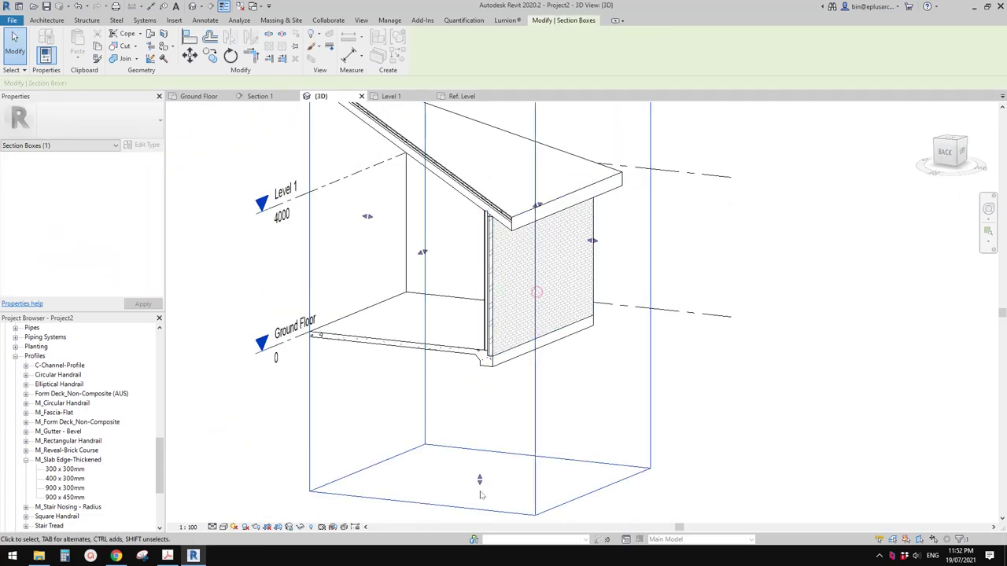
{"action": "left_click_drag", "start_coordinate": [489, 385], "coordinate": [489, 394]}
{"action": "left_click_drag", "start_coordinate": [362, 182], "coordinate": [467, 230]}
Pull the section box's far side in along the wall, leaving a narrow slice of roof, wall and slab.
{"action": "middle_click_drag", "start_coordinate": [492, 284], "coordinate": [523, 223]}
{"action": "middle_click_drag", "start_coordinate": [598, 209], "coordinate": [574, 190], "text": "shift"}
{"action": "scroll", "coordinate": [574, 190], "scroll_direction": "up", "scroll_amount": 1}
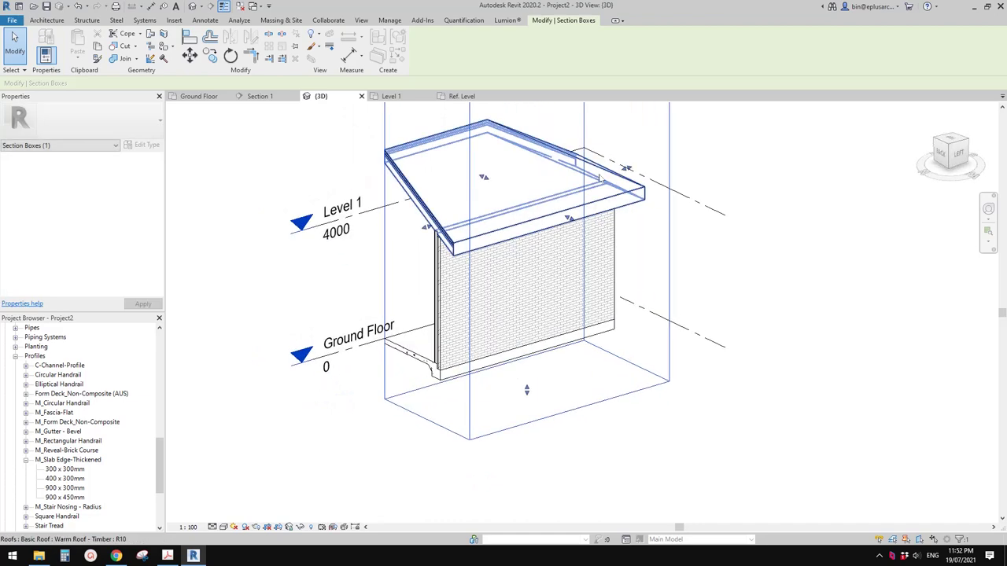
{"action": "left_click_drag", "start_coordinate": [627, 172], "coordinate": [486, 236]}
{"action": "middle_click_drag", "start_coordinate": [456, 287], "coordinate": [542, 269], "text": "shift"}
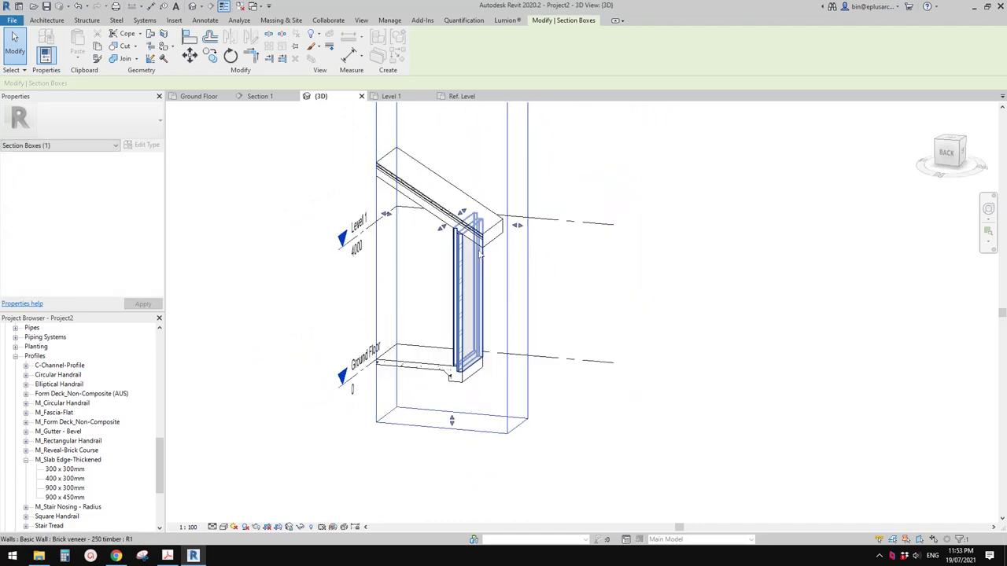
{"action": "scroll", "coordinate": [465, 243], "scroll_direction": "up", "scroll_amount": 1}
{"action": "key", "text": "Escape"}
{"action": "middle_click_drag", "start_coordinate": [474, 273], "coordinate": [585, 342], "text": "shift"}
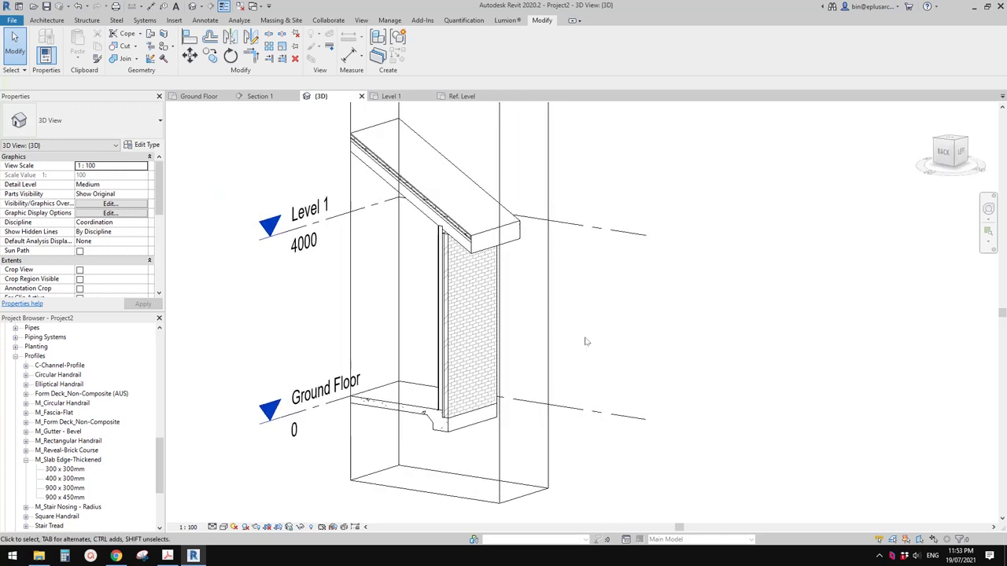